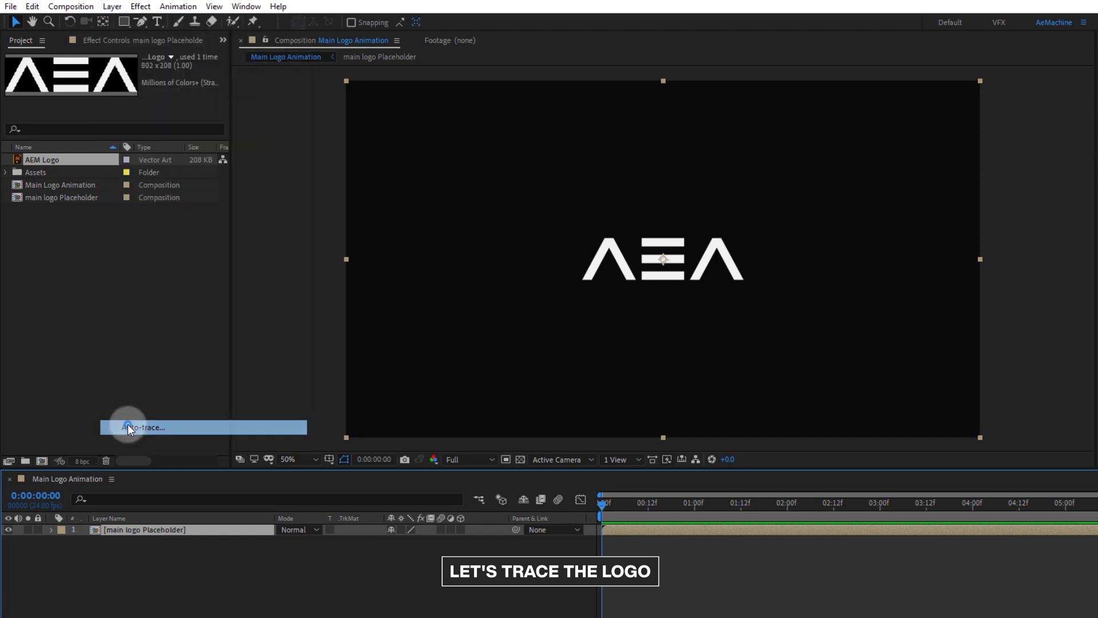
# - Auto-trace the main logo Placeholder layer into masks, and hide the AEM Logo layer inside the placeholder composition
pyautogui.click(494, 411)
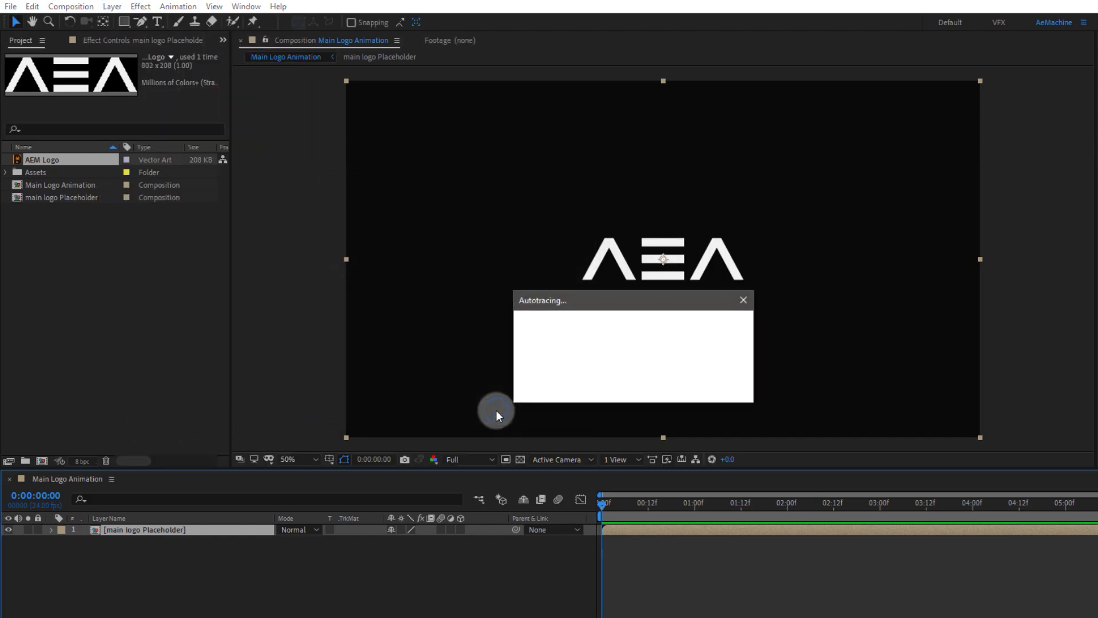
pyautogui.doubleClick(140, 529)
pyautogui.click(8, 530)
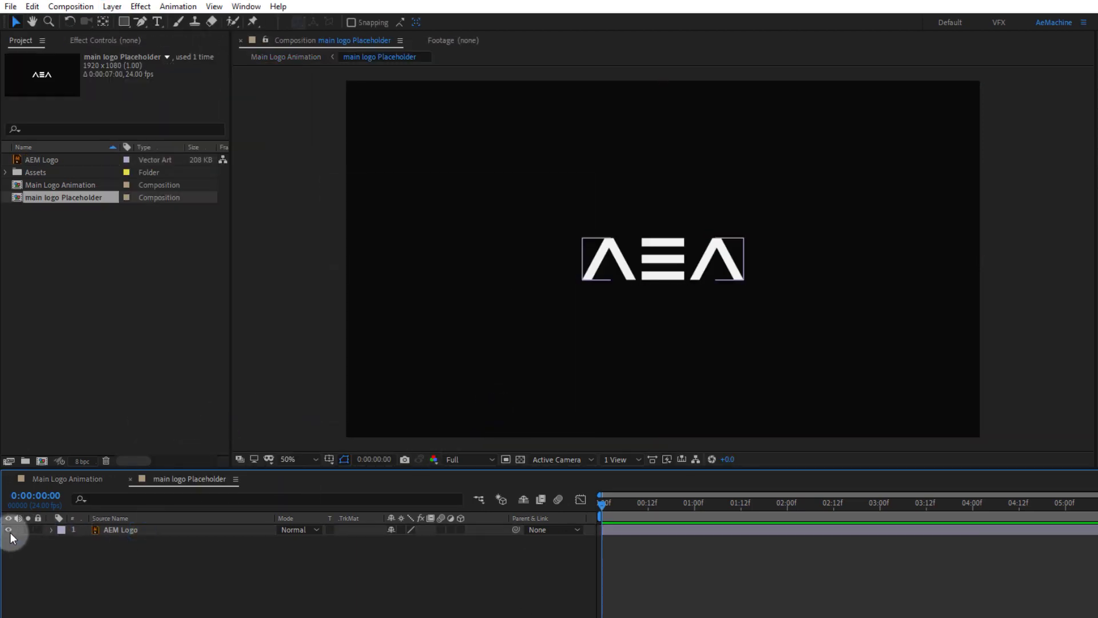
pyautogui.click(51, 479)
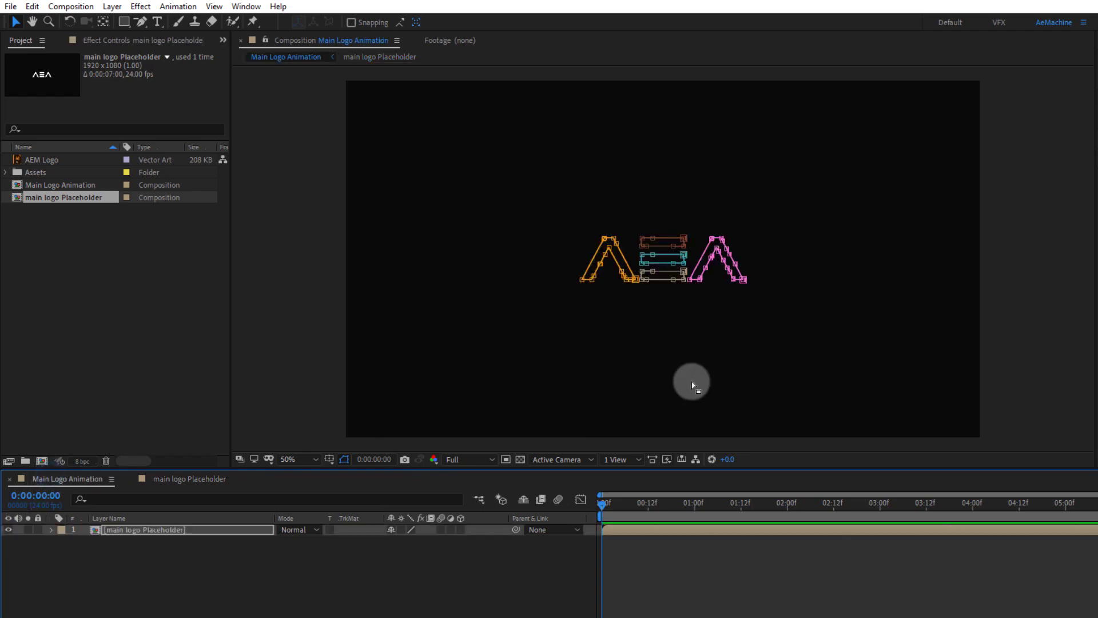
# - Apply the Saber effect to the main logo Placeholder layer in the Main Logo Animation composition
pyautogui.click(145, 531)
pyautogui.hotkey('ctrl', 'space')
pyautogui.write('saber')
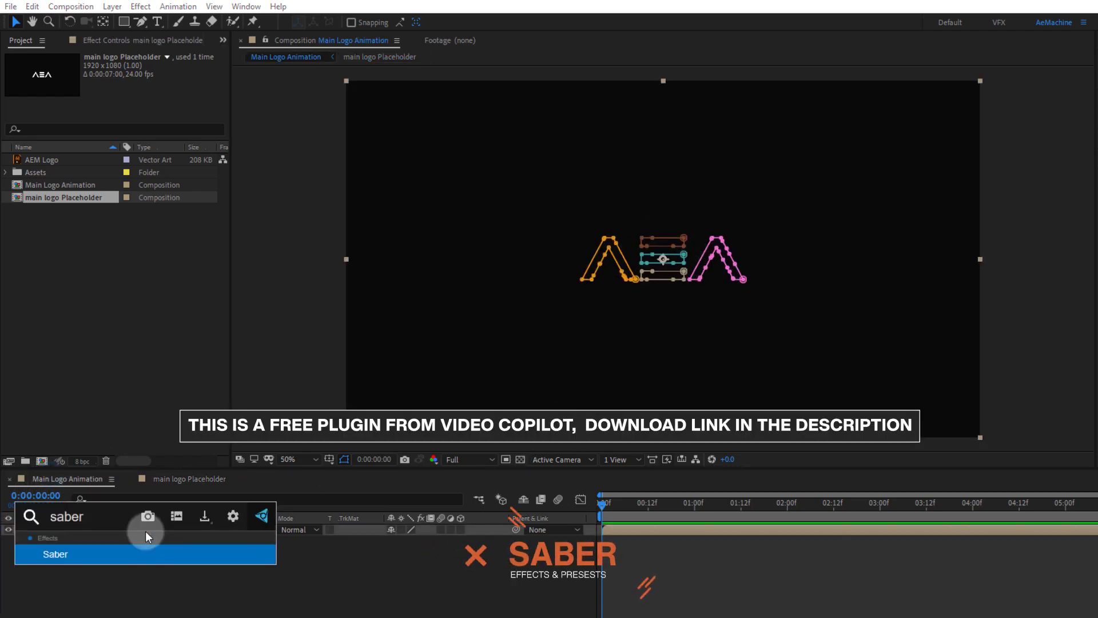
pyautogui.click(129, 552)
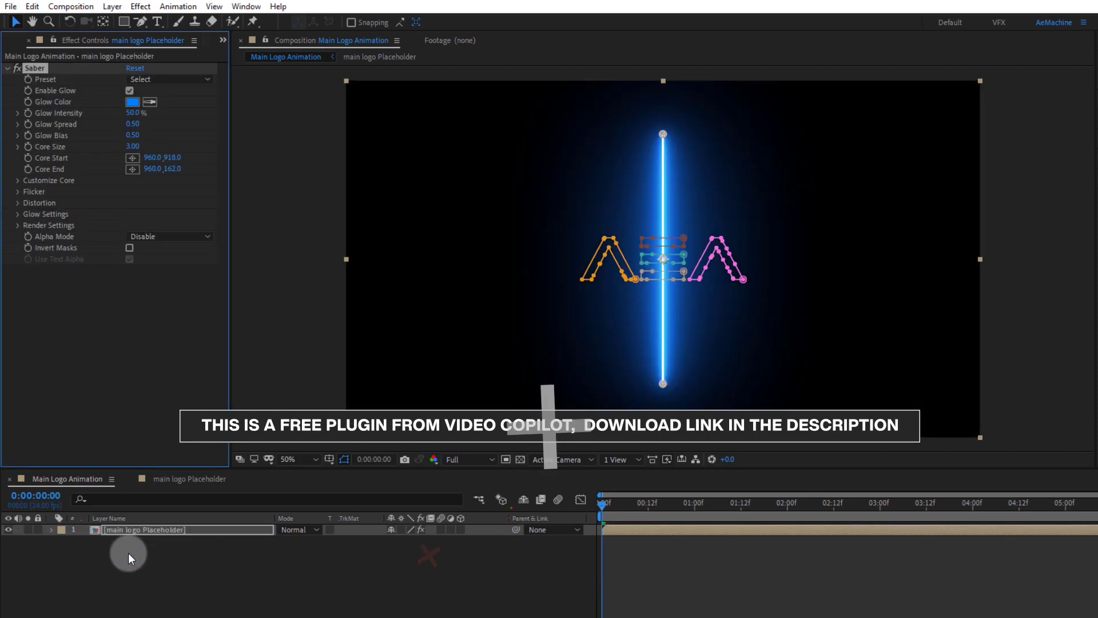
# - Try the Electric preset on the Saber effect, and settle on the Arc Reactor preset
pyautogui.click(142, 79)
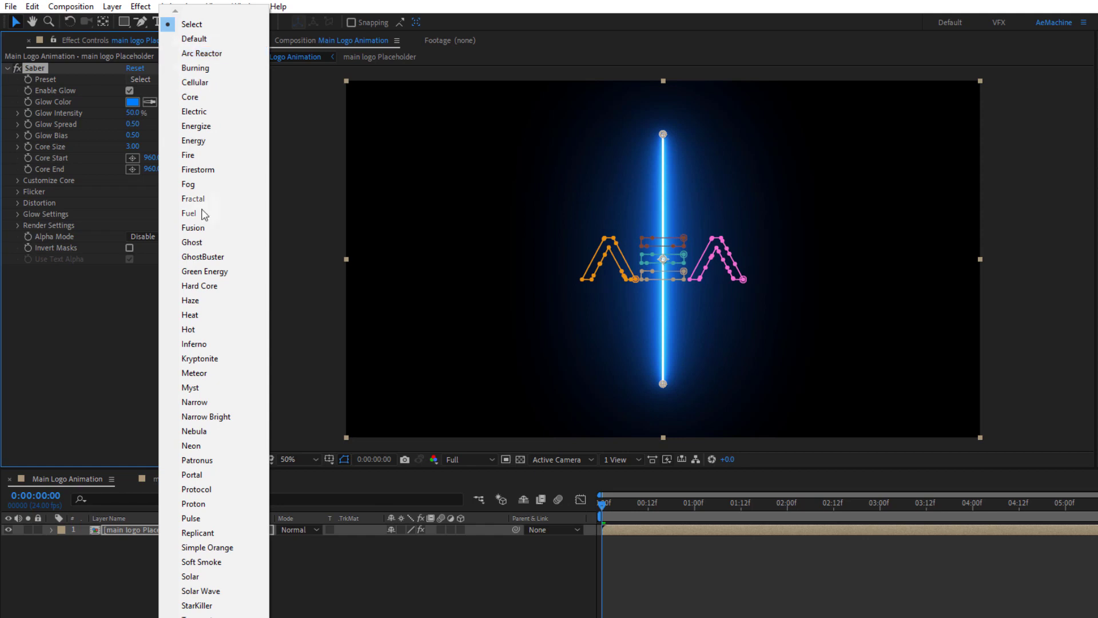
pyautogui.click(198, 116)
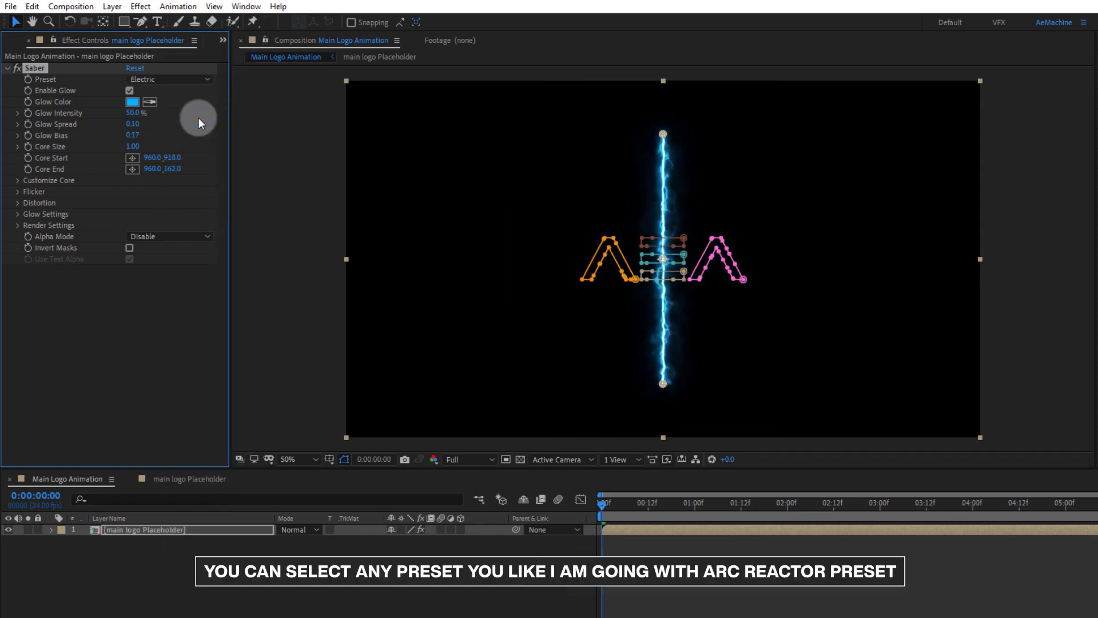
pyautogui.click(180, 77)
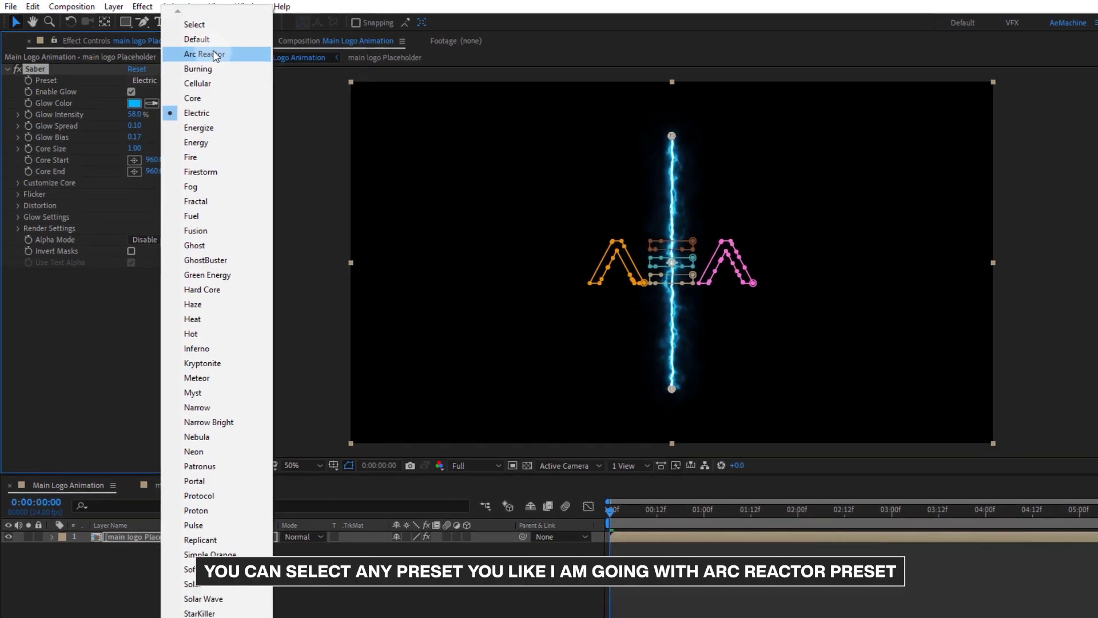
pyautogui.click(211, 48)
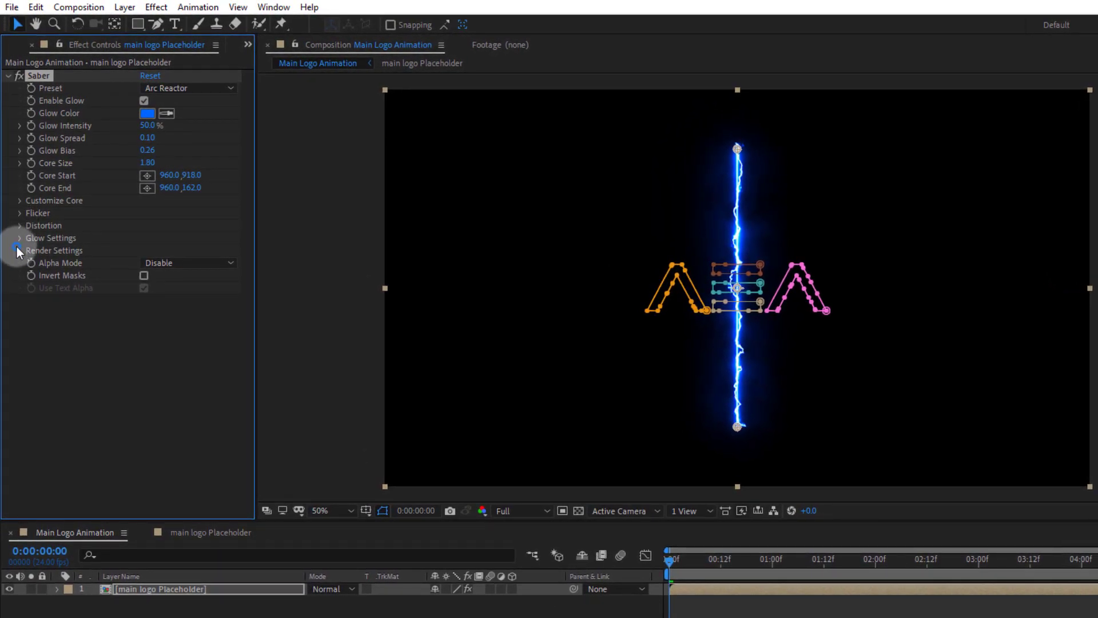
# - Set Composite Settings to Add in Saber's render settings and collapse that group
pyautogui.click(18, 249)
pyautogui.click(171, 373)
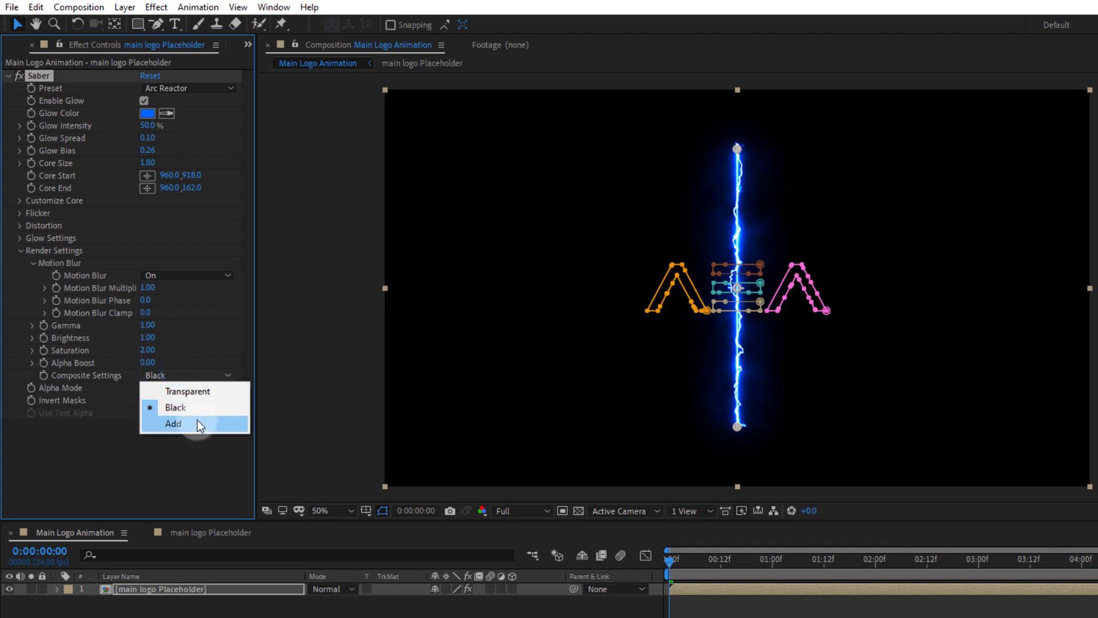
pyautogui.click(164, 424)
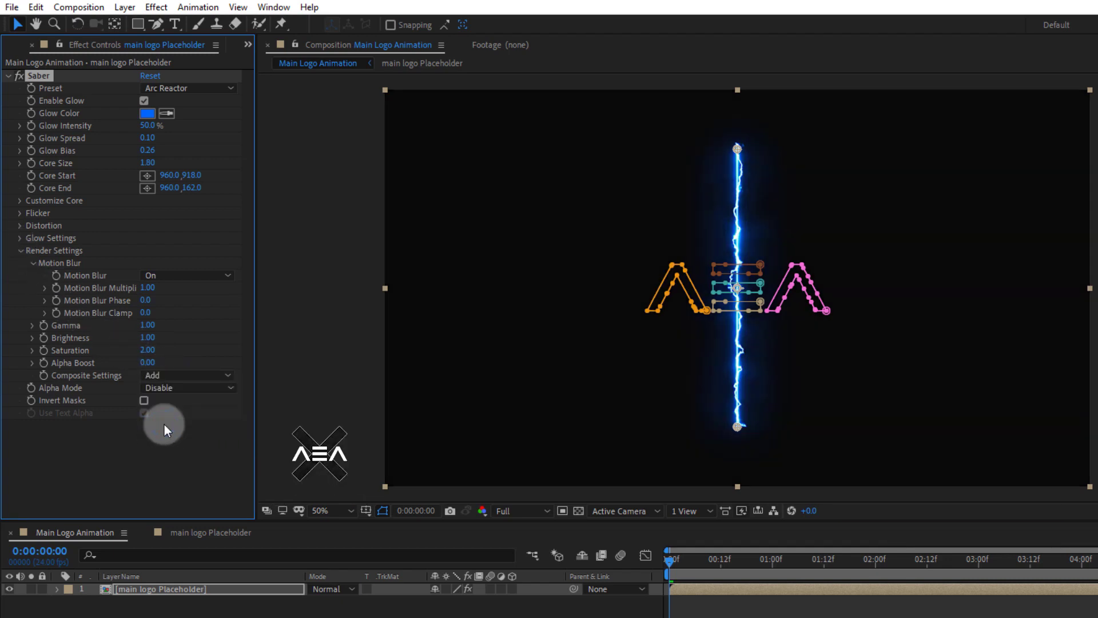
pyautogui.click(19, 251)
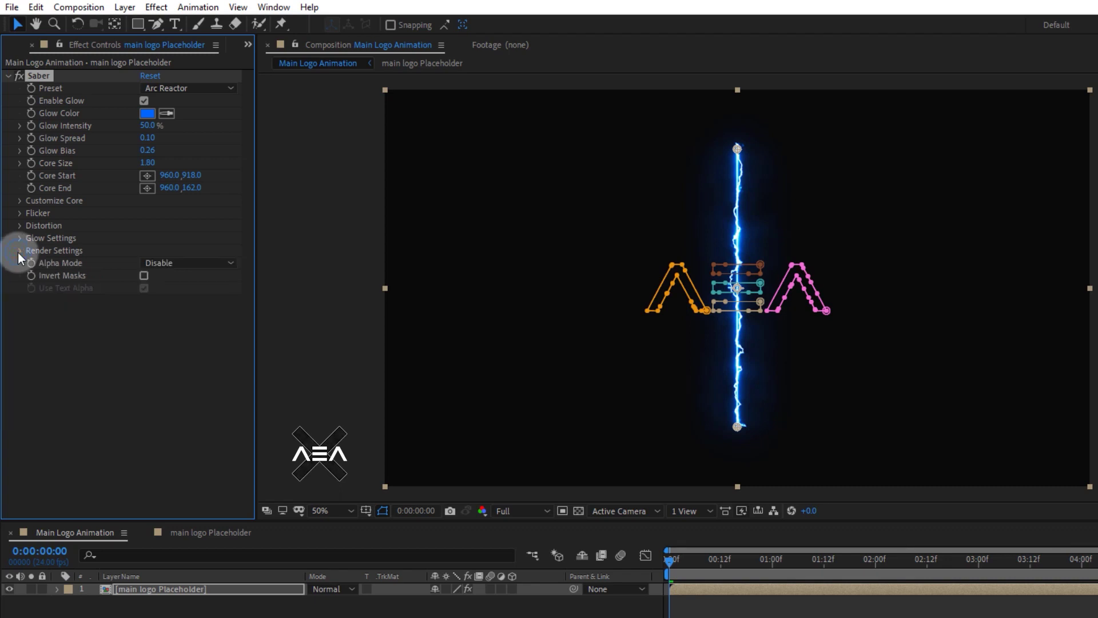
# - Set Saber's core type to Layer Masks and hide the mask outlines in the composition view
pyautogui.click(21, 200)
pyautogui.click(170, 213)
pyautogui.click(173, 249)
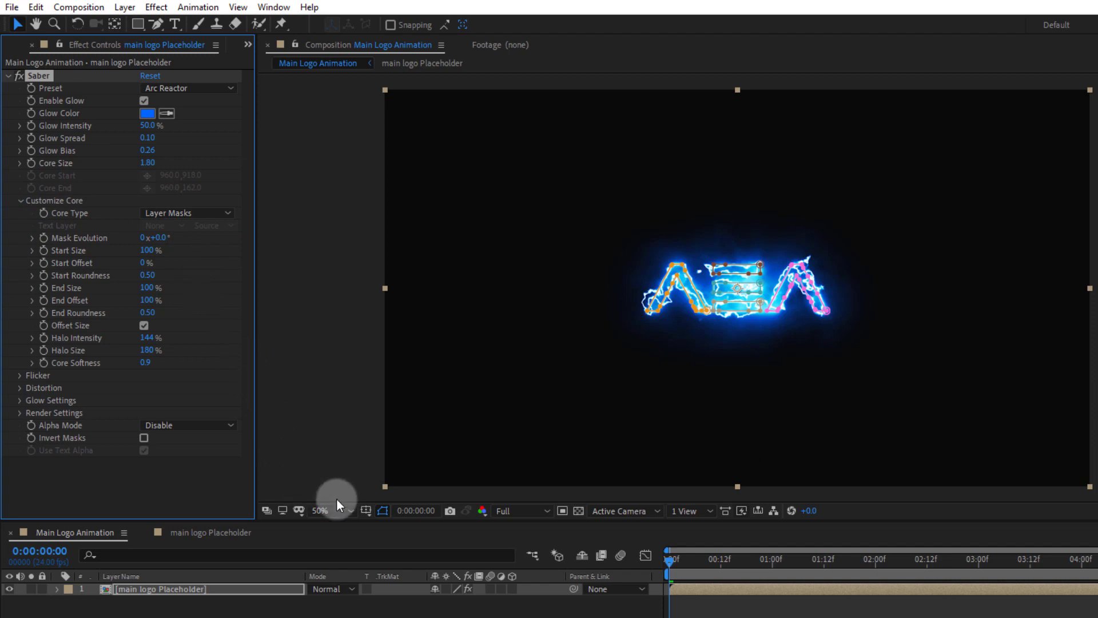
pyautogui.click(382, 510)
pyautogui.press('h')
pyautogui.moveTo(732, 361); pyautogui.dragTo(440, 358)
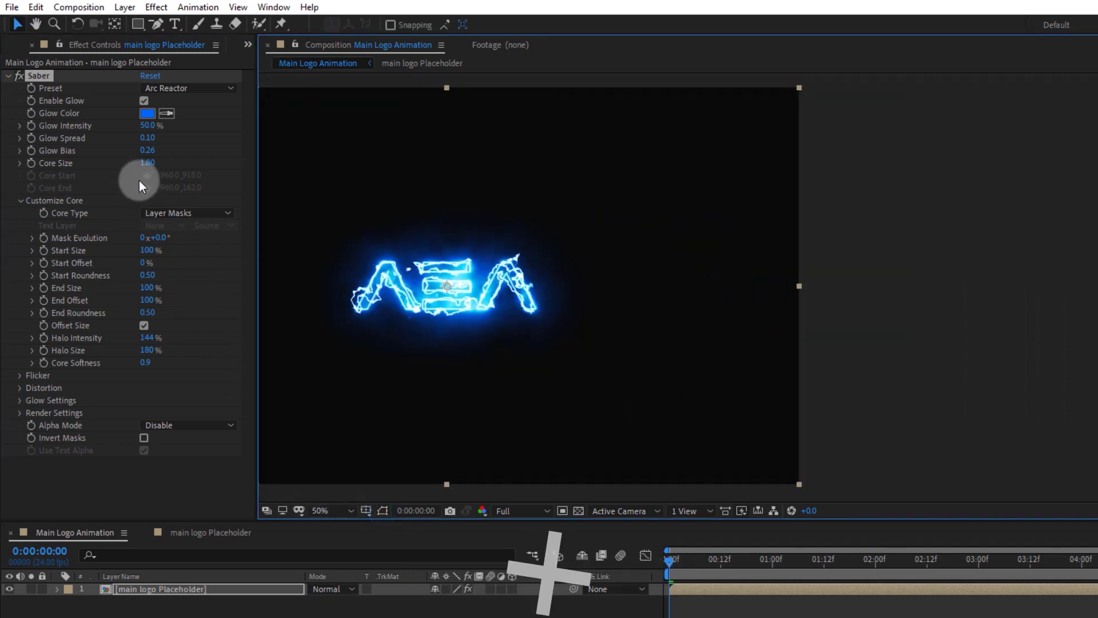
# - Set Saber's glow spread to 0.23, glow bias to 0.27, core size to 1.38 and glow color to FF6600
pyautogui.moveTo(147, 162); pyautogui.dragTo(323, 181)
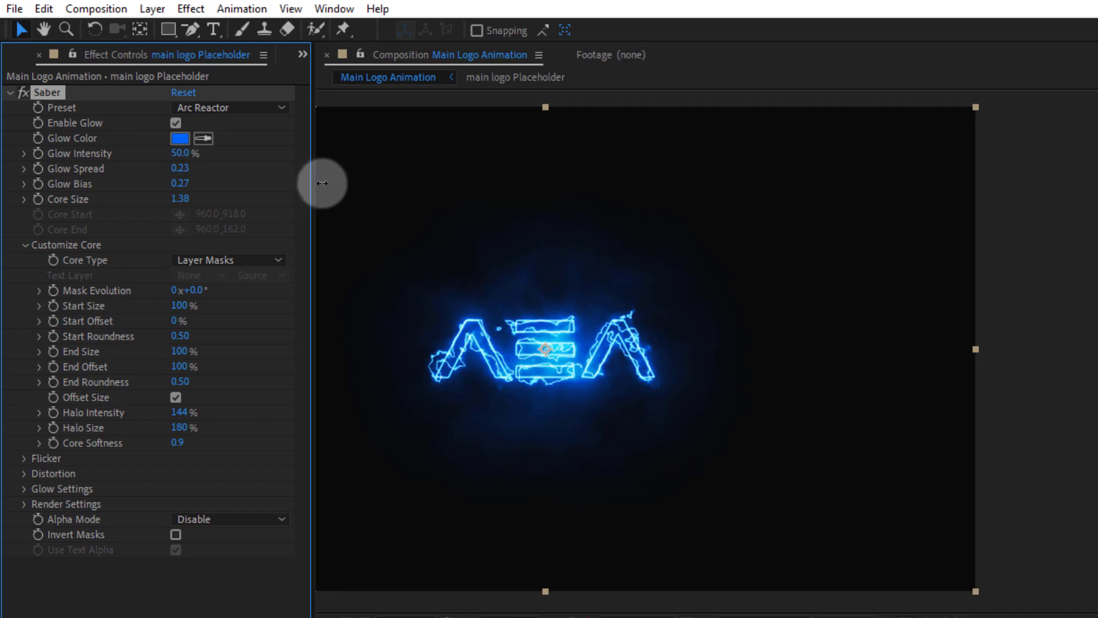
pyautogui.click(179, 138)
pyautogui.moveTo(365, 484); pyautogui.dragTo(368, 587)
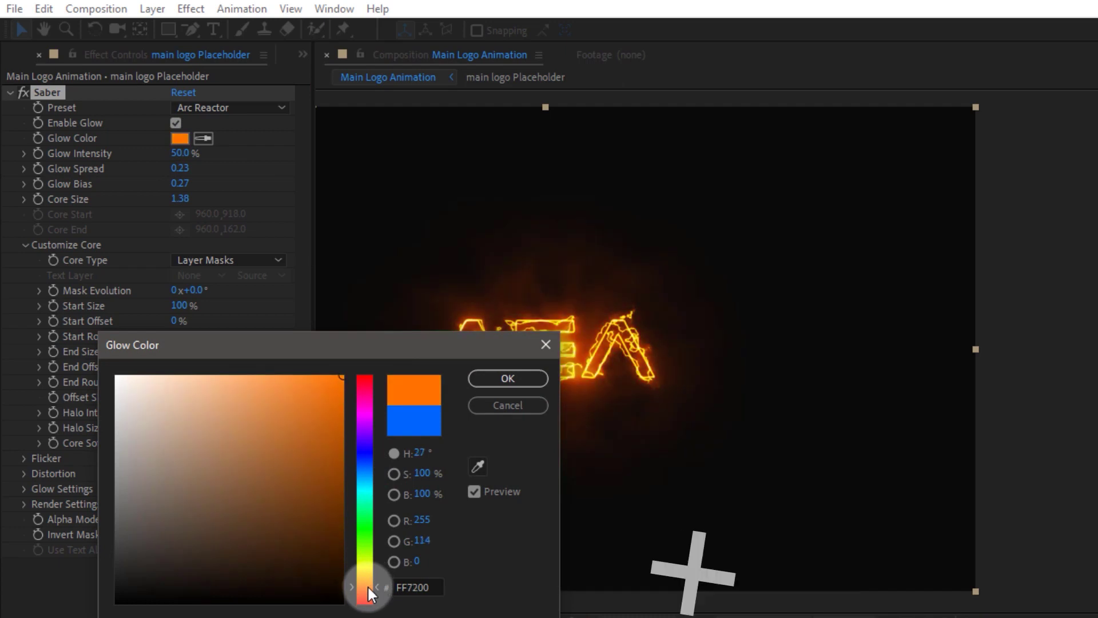
pyautogui.click(372, 586)
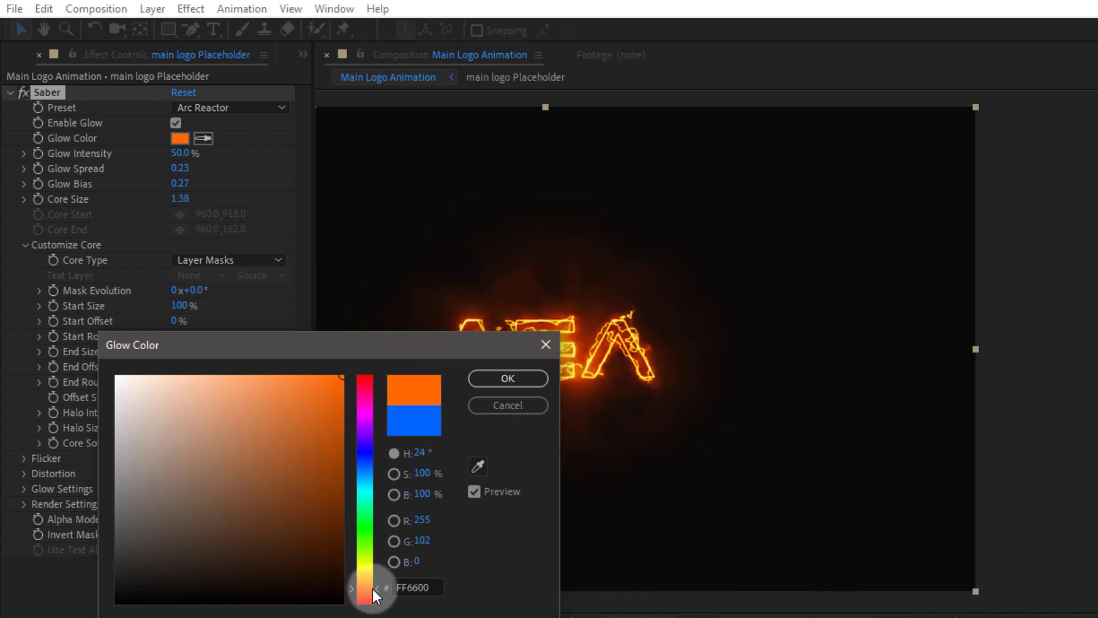
pyautogui.click(504, 378)
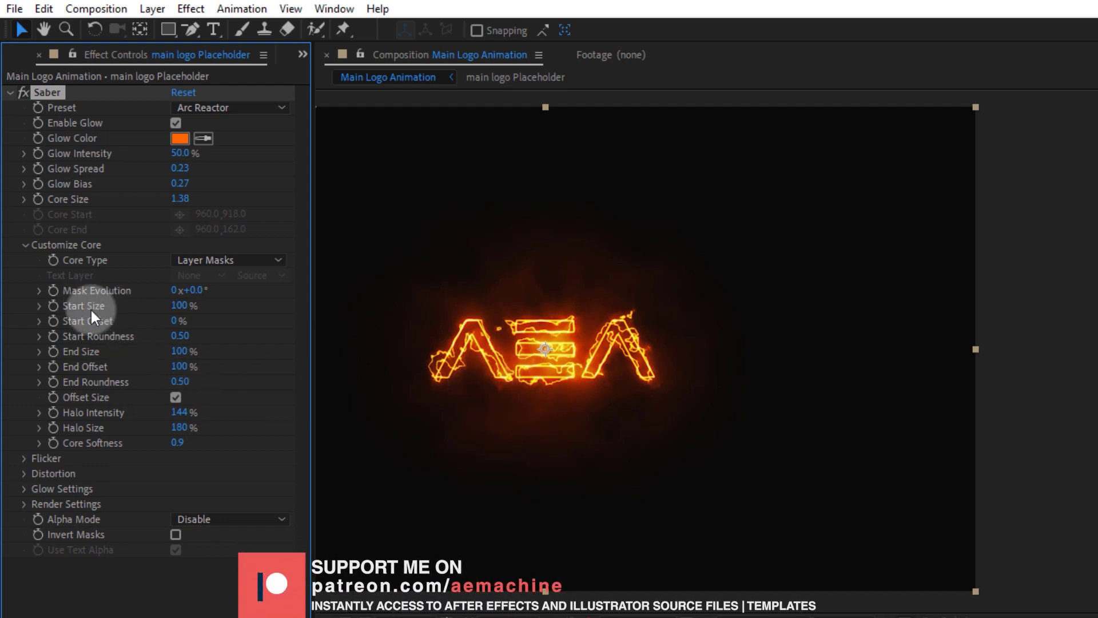
# - Set Saber's core Start Size to 200%, End Size to 0% and End Offset to 0%
pyautogui.click(179, 305)
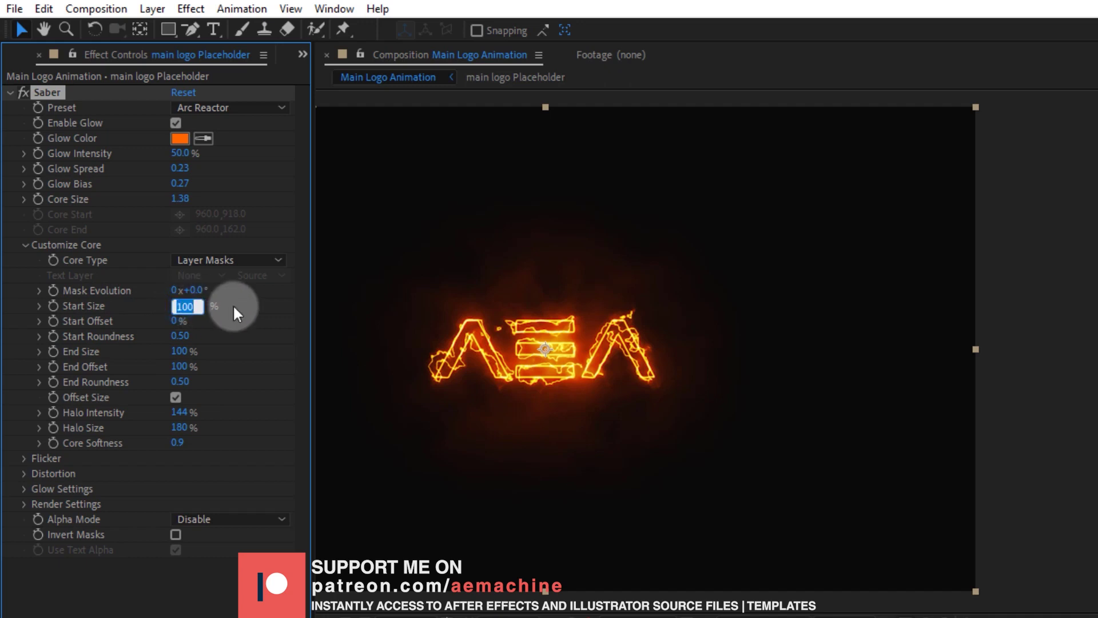
pyautogui.write('200')
pyautogui.press('Return')
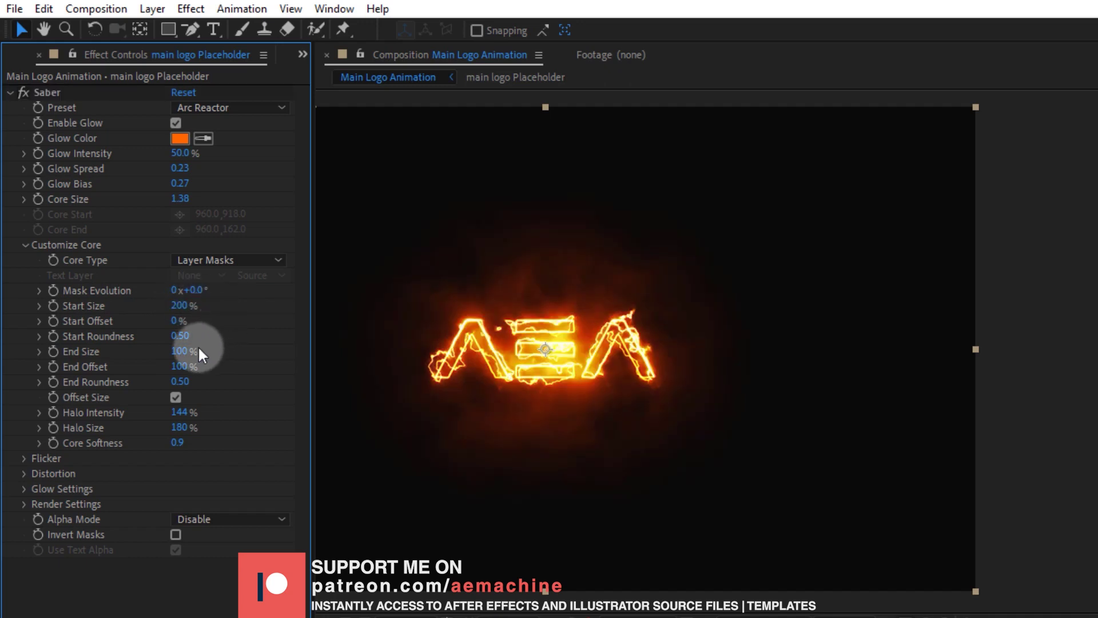
pyautogui.click(198, 349)
pyautogui.write('0')
pyautogui.click(234, 351)
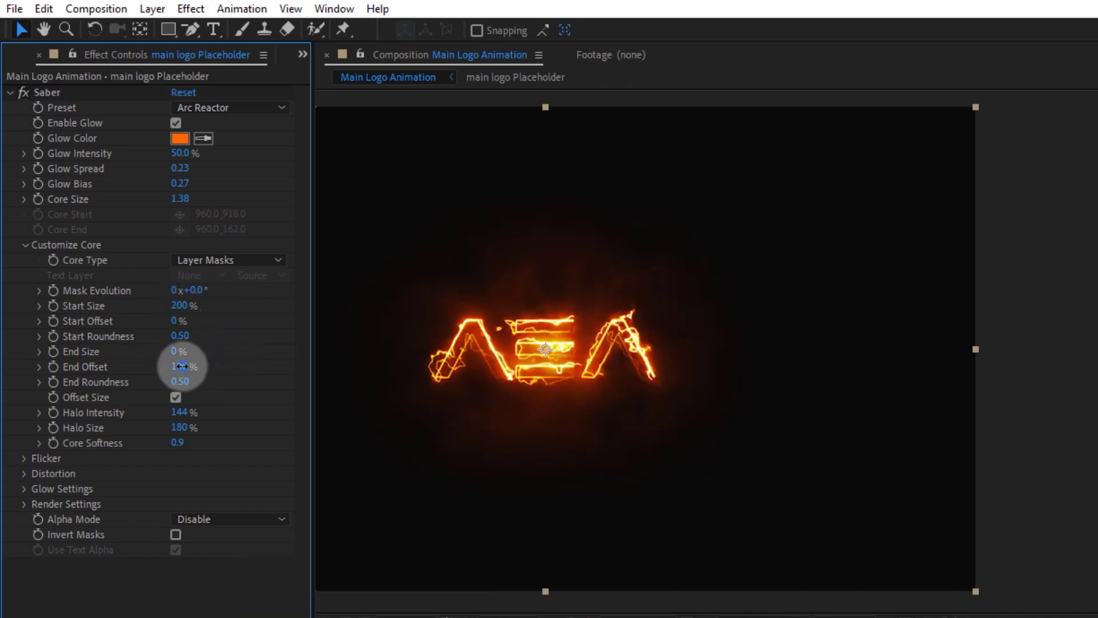
pyautogui.click(181, 366)
pyautogui.write('0')
pyautogui.press('Return')
# - Try out Saber's Start Offset by raising it and bringing it back to 0%
pyautogui.click(177, 336)
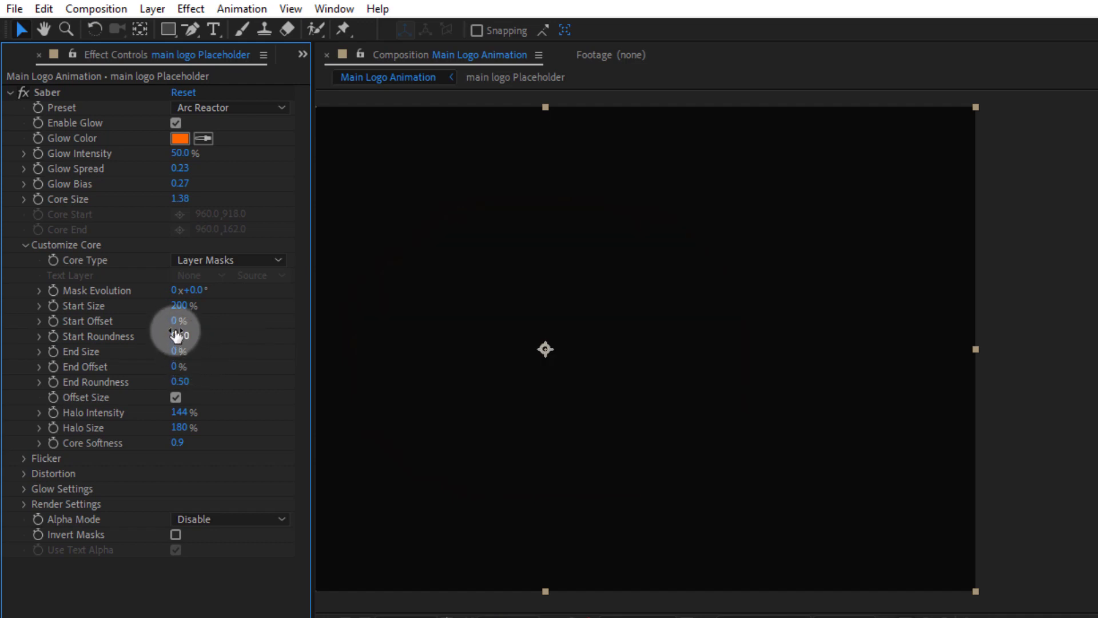
pyautogui.moveTo(176, 324); pyautogui.dragTo(245, 321)
pyautogui.moveTo(179, 332); pyautogui.dragTo(94, 327)
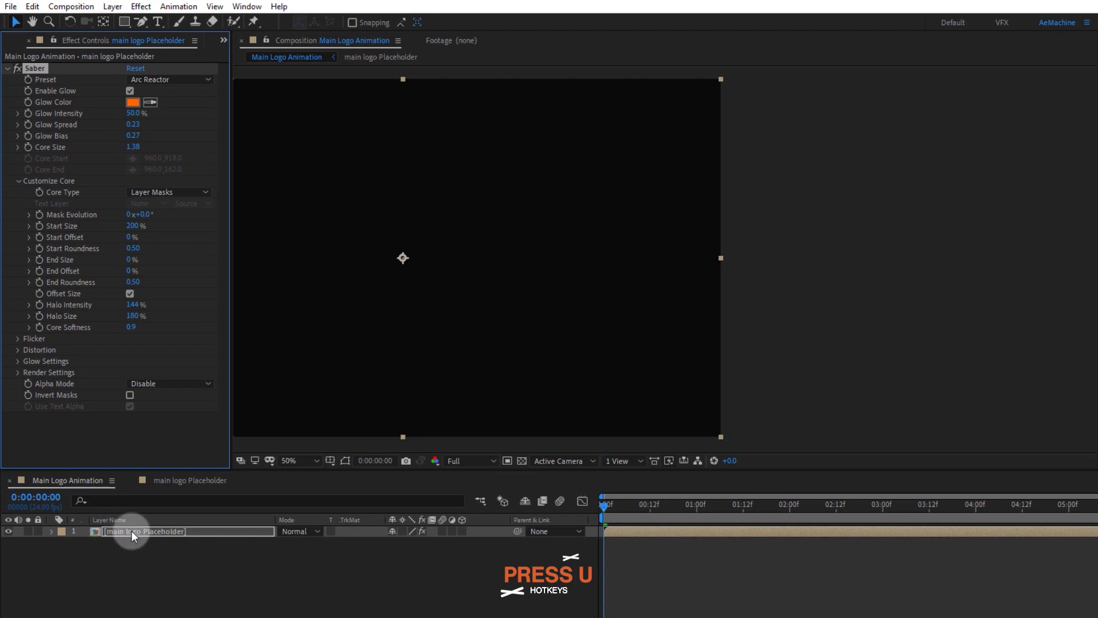
# - Remove the Mask Path and Mask Opacity keyframes from Masks 1 to 5 on the placeholder layer, and collapse the layer
pyautogui.click(132, 533)
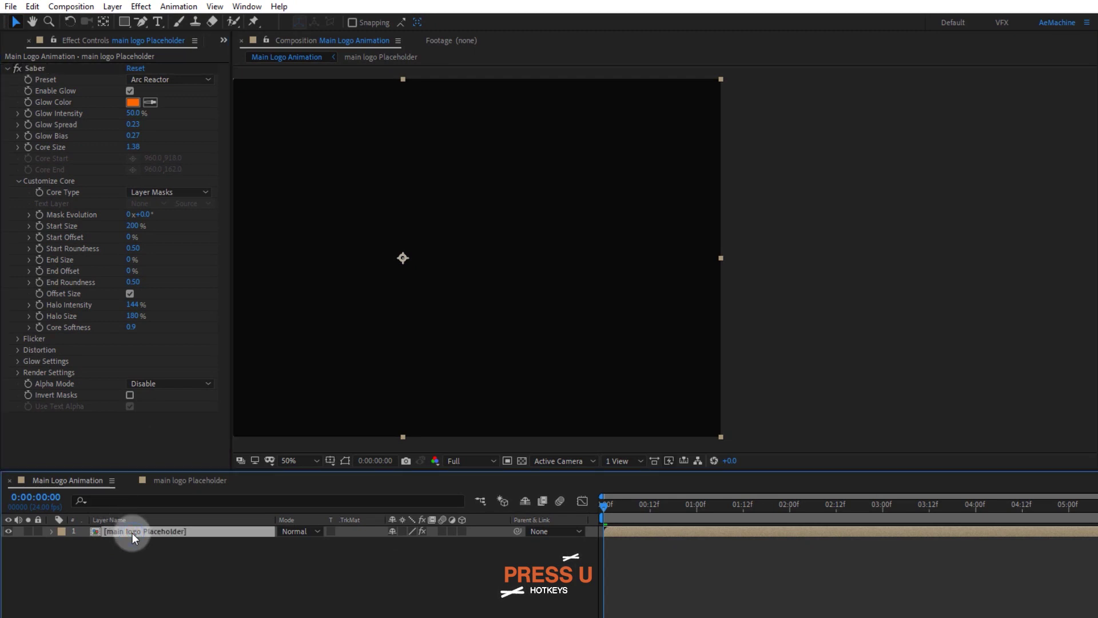
pyautogui.press('u')
pyautogui.click(97, 456)
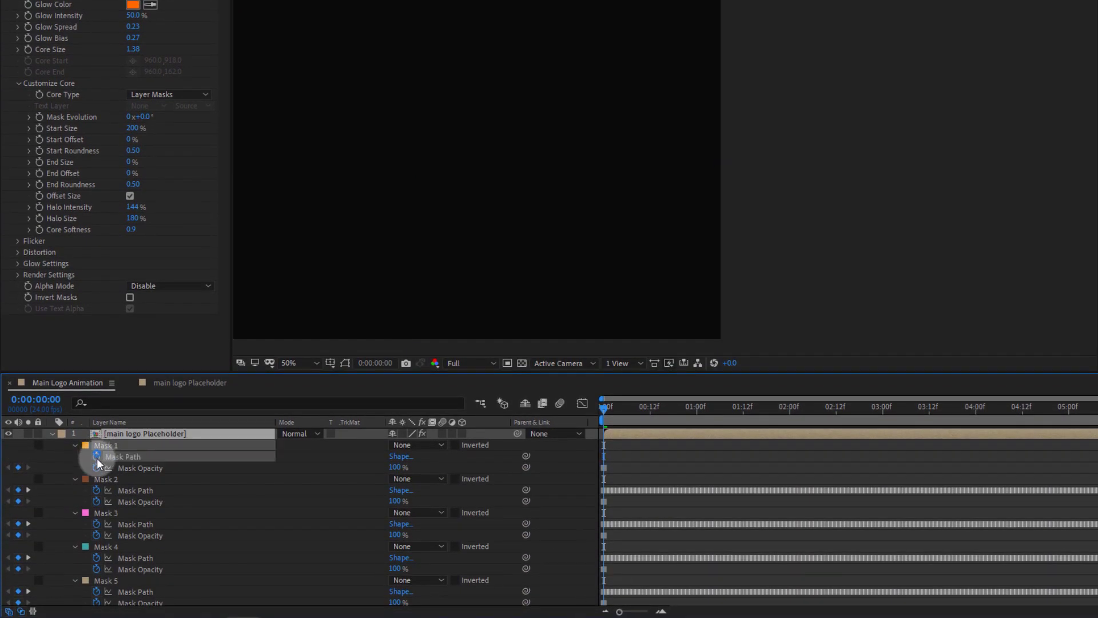
pyautogui.moveTo(97, 458); pyautogui.dragTo(98, 603)
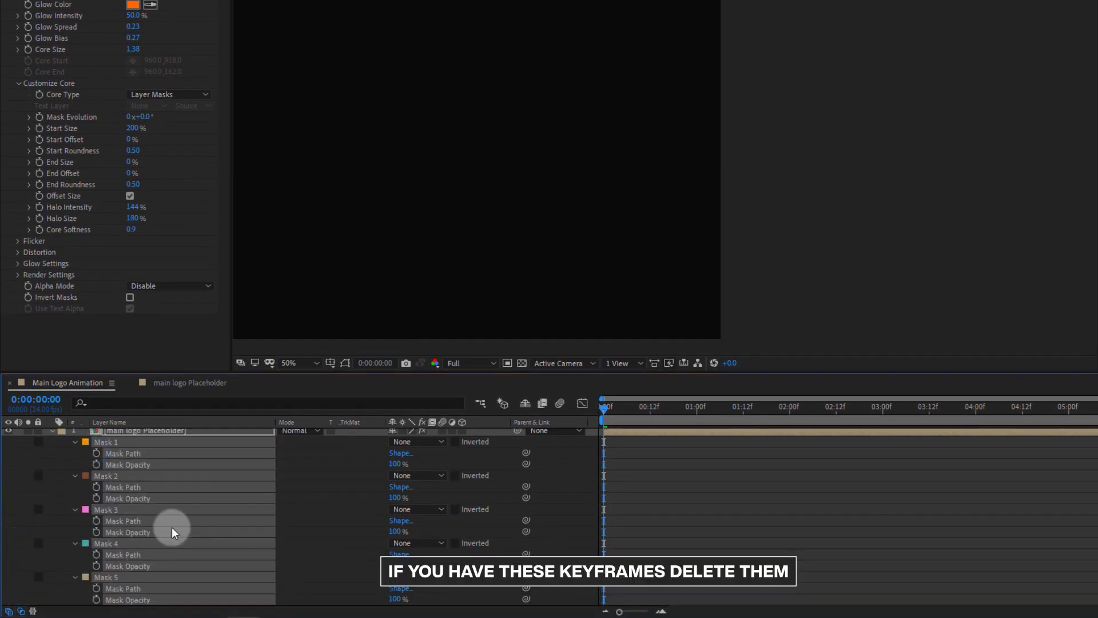
pyautogui.click(52, 433)
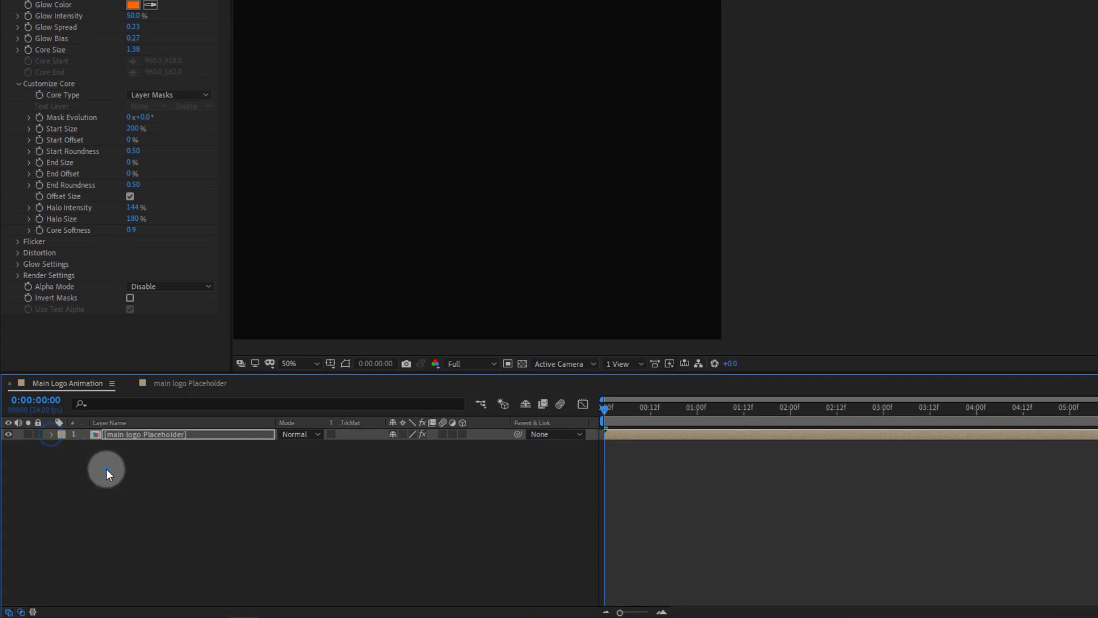
pyautogui.click(106, 469)
# - Enable keyframing for Saber's Mask Evolution and Start Offset at 0, and move both first keyframes to about frame 8
pyautogui.click(40, 117)
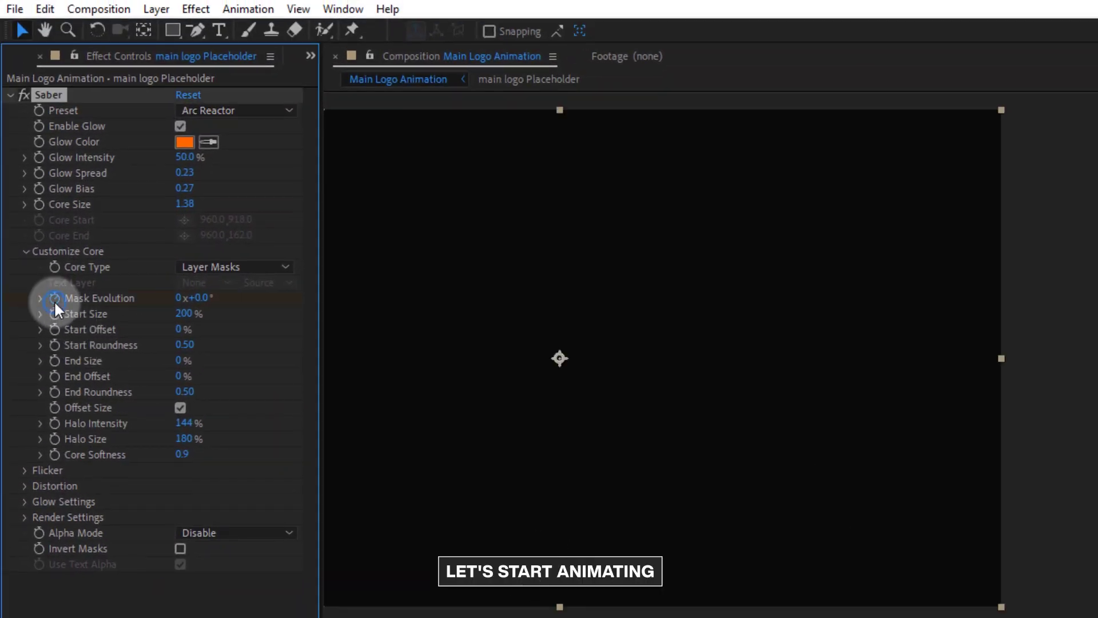
pyautogui.click(55, 330)
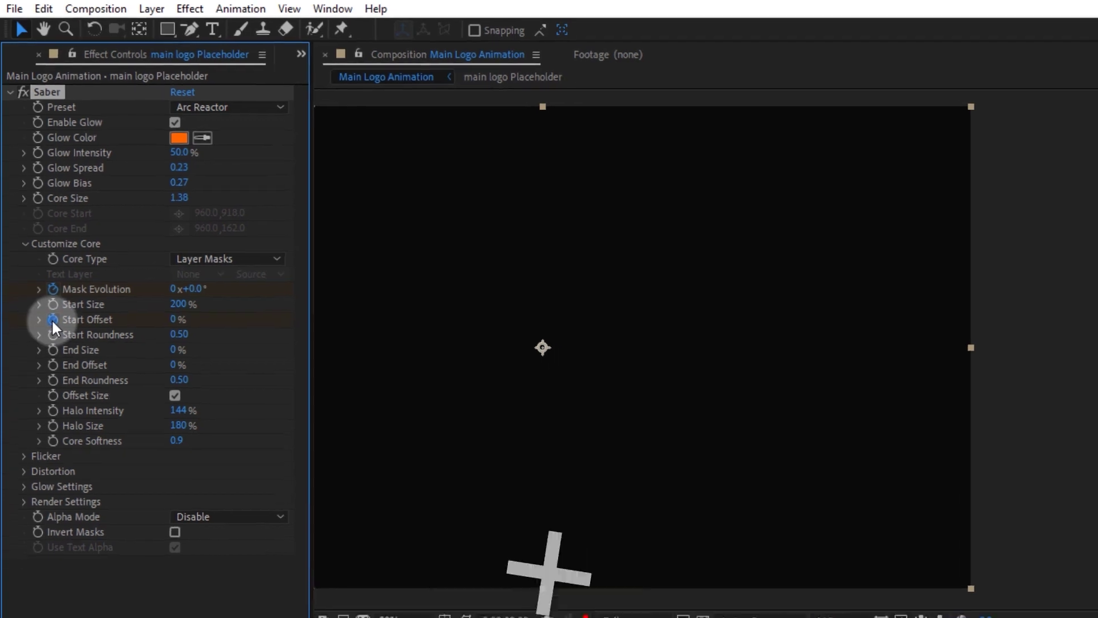
pyautogui.click(143, 538)
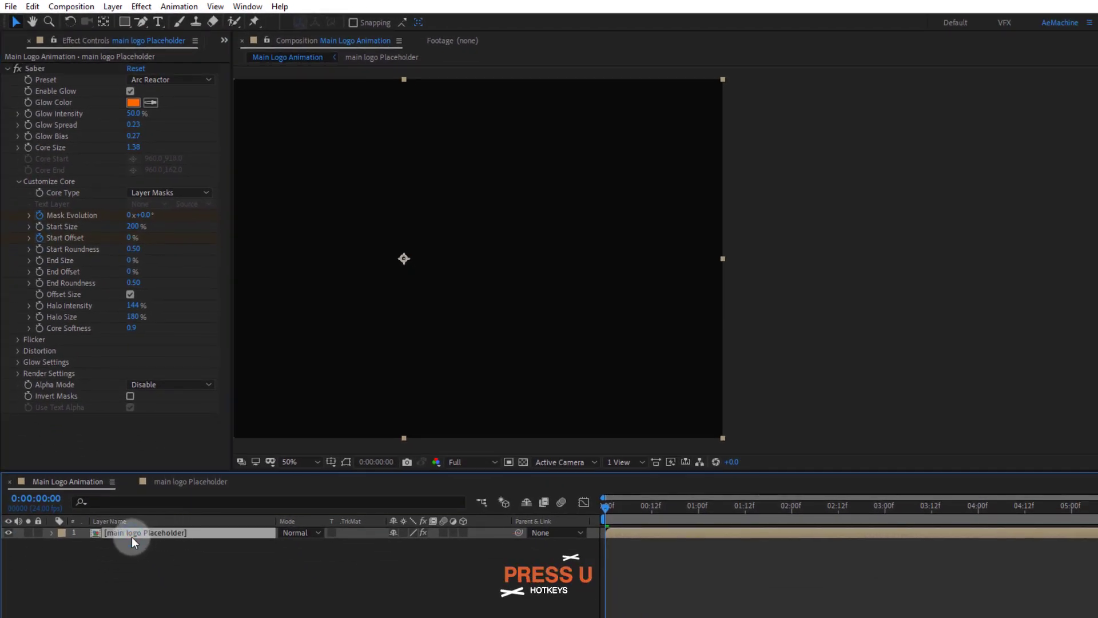
pyautogui.press('u')
pyautogui.click(369, 602)
pyautogui.click(625, 557)
pyautogui.moveTo(625, 557)
pyautogui.mouseDown()
pyautogui.moveTo(600, 568)
pyautogui.moveTo(631, 572)
pyautogui.mouseUp()
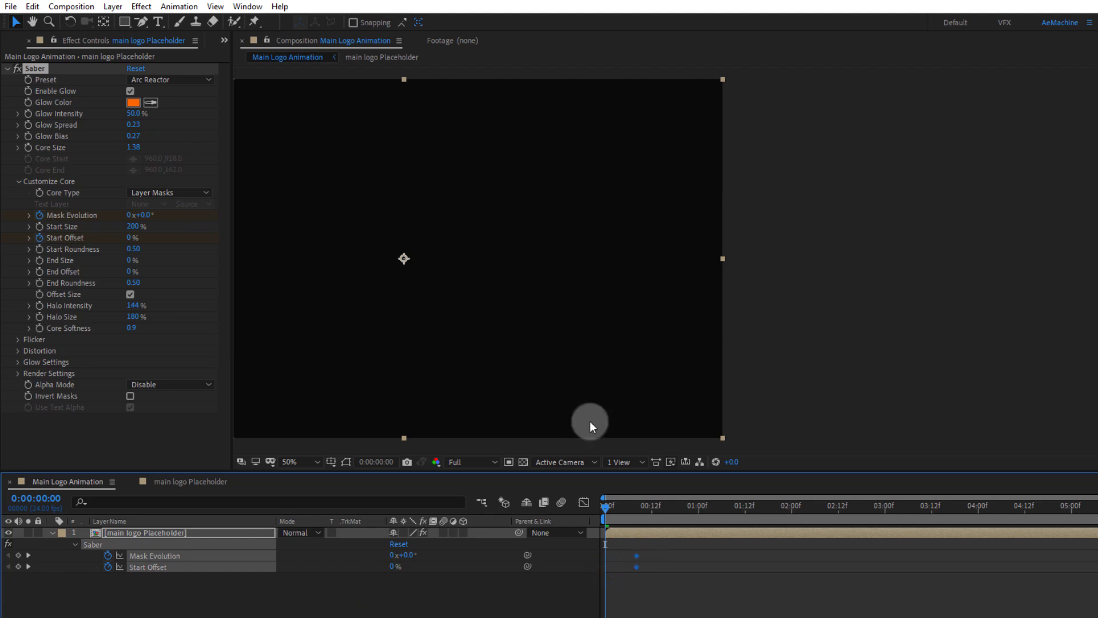
# - Set a Start Offset keyframe of 100% at 0:00:02:00
pyautogui.press('space')
pyautogui.moveTo(588, 326); pyautogui.dragTo(804, 328)
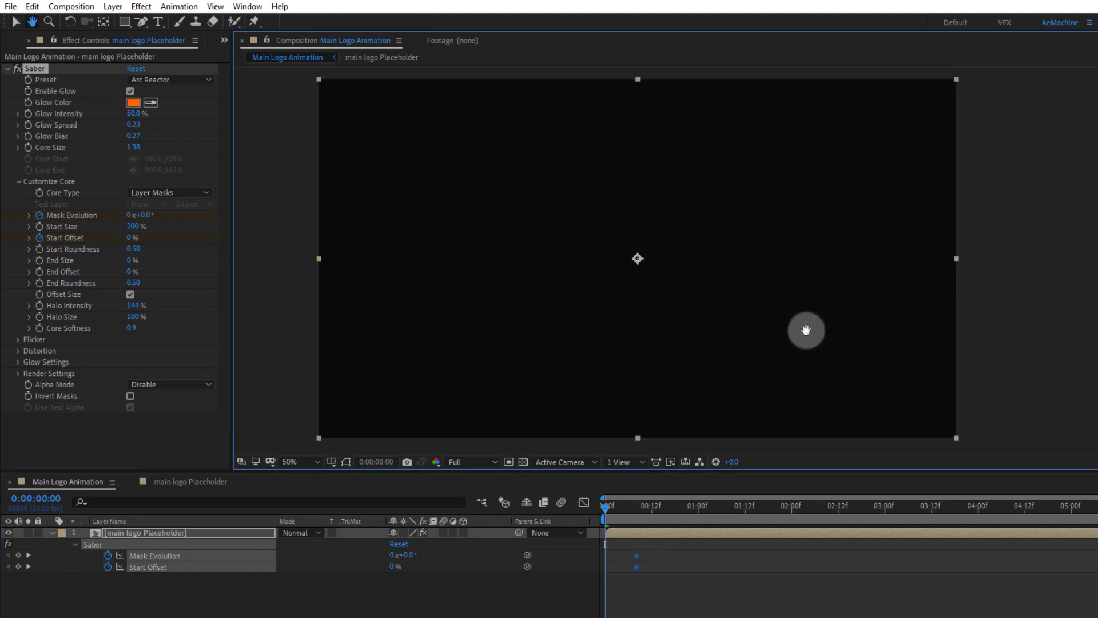
pyautogui.click(704, 574)
pyautogui.moveTo(671, 522); pyautogui.dragTo(716, 517)
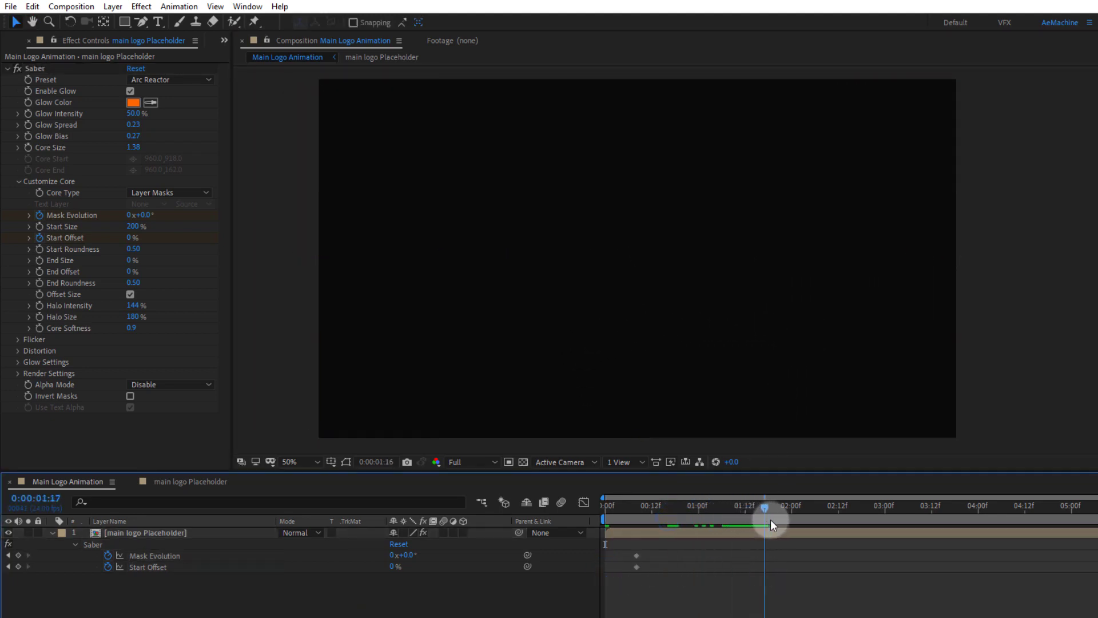
pyautogui.moveTo(790, 523); pyautogui.dragTo(791, 523)
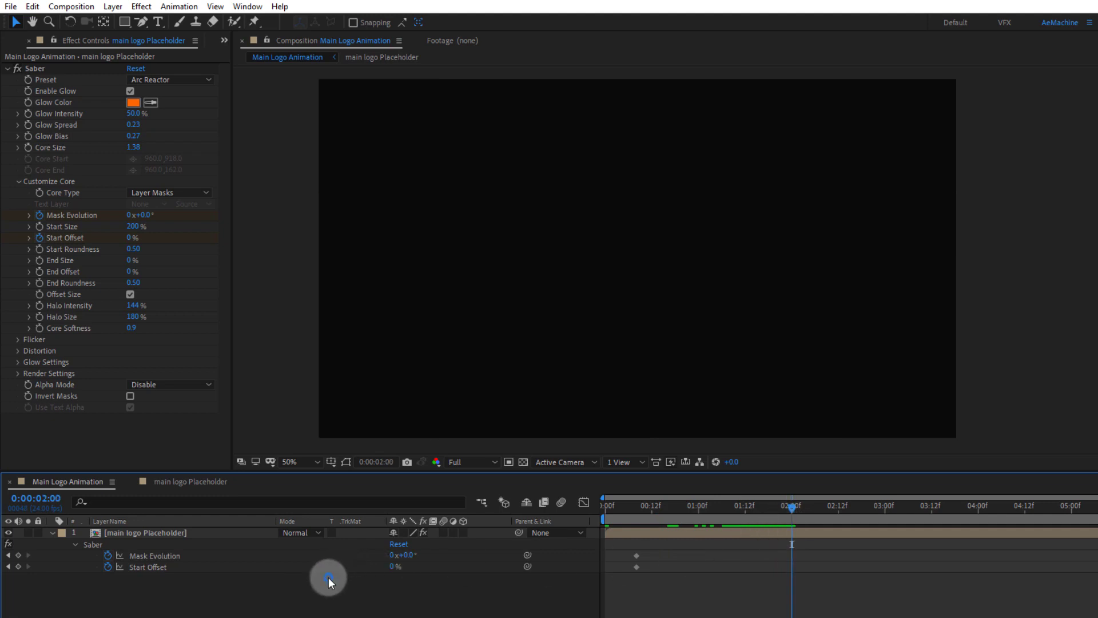
pyautogui.moveTo(395, 574); pyautogui.dragTo(500, 572)
# - Set a Mask Evolution keyframe of 2 full revolutions at 0:00:02:00
pyautogui.click(392, 555)
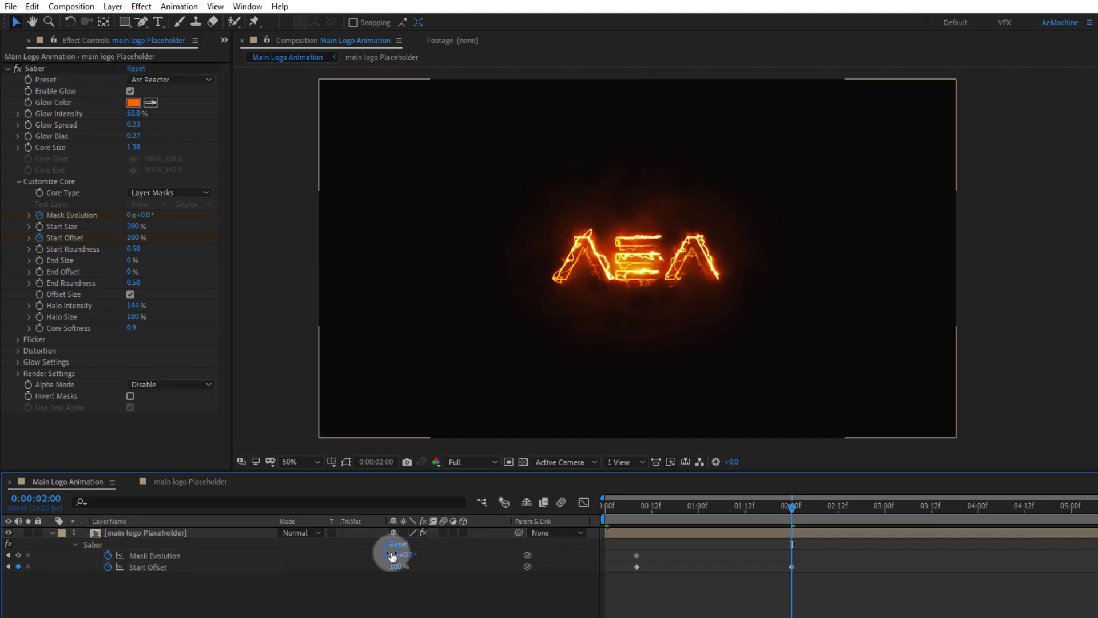
pyautogui.write('2')
pyautogui.press('Return')
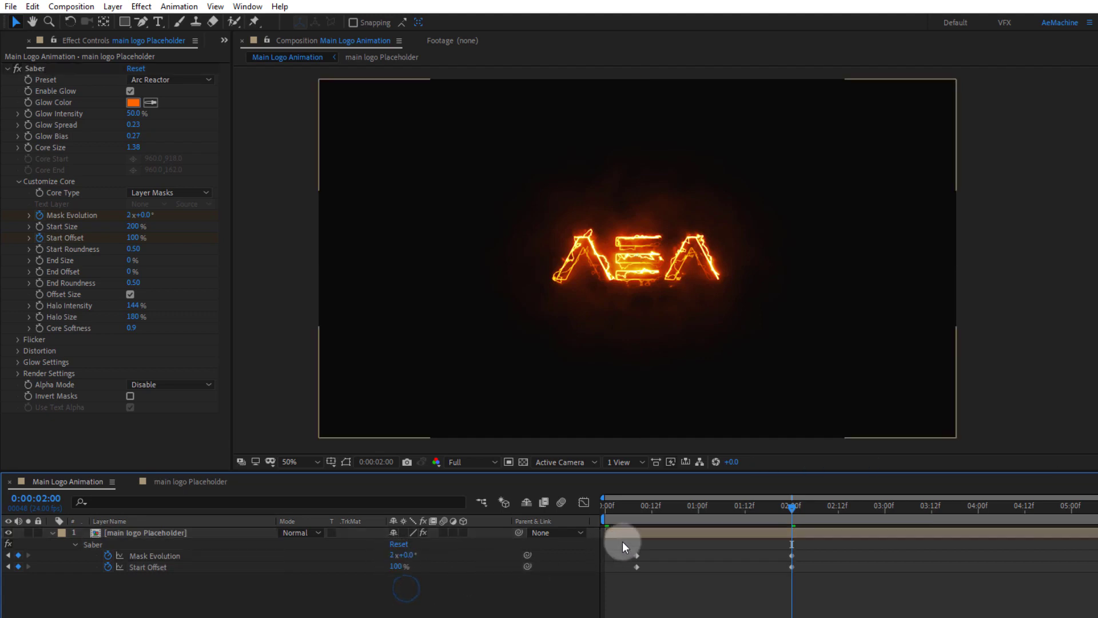
# - Apply Easy Ease to all Mask Evolution and Start Offset keyframes, and shape their speed curves to peak around 0:00:01:12
pyautogui.moveTo(855, 602); pyautogui.dragTo(626, 548)
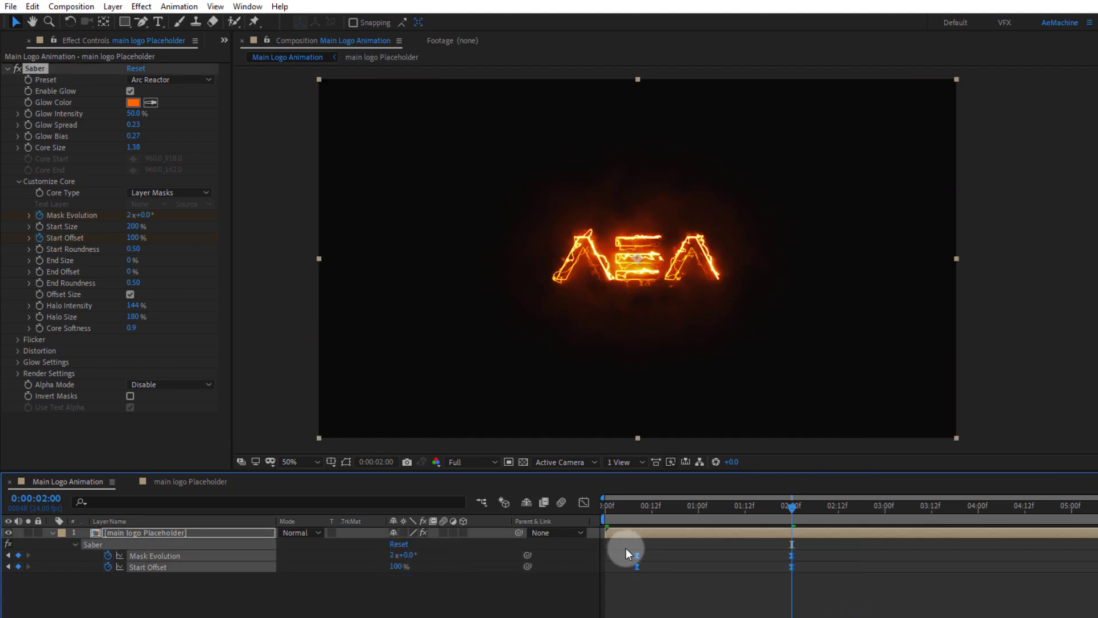
pyautogui.press('F9')
pyautogui.click(577, 496)
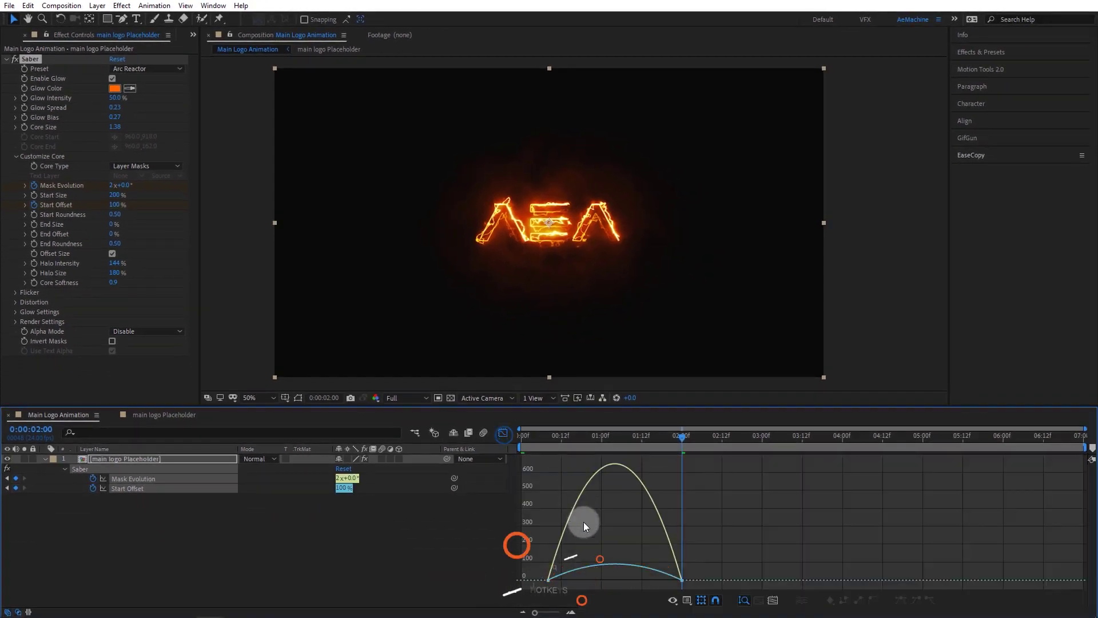
pyautogui.moveTo(543, 587); pyautogui.dragTo(597, 576)
# - Preview the eased logo reveal from the first keyframes, and return to the collapsed layer view in the timeline
pyautogui.click(545, 441)
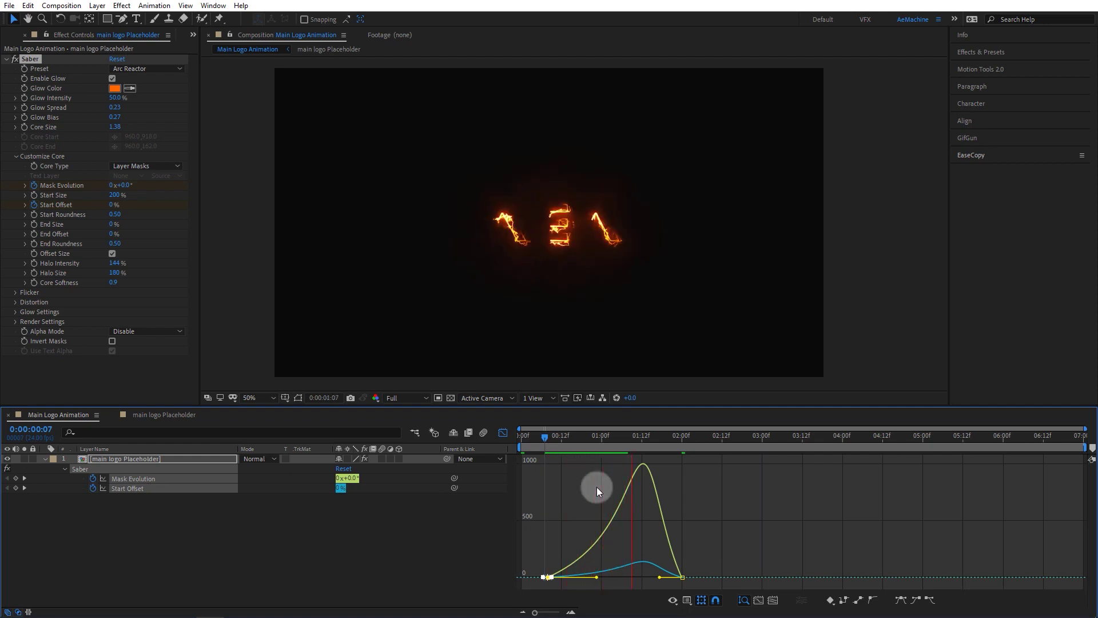
pyautogui.press('space')
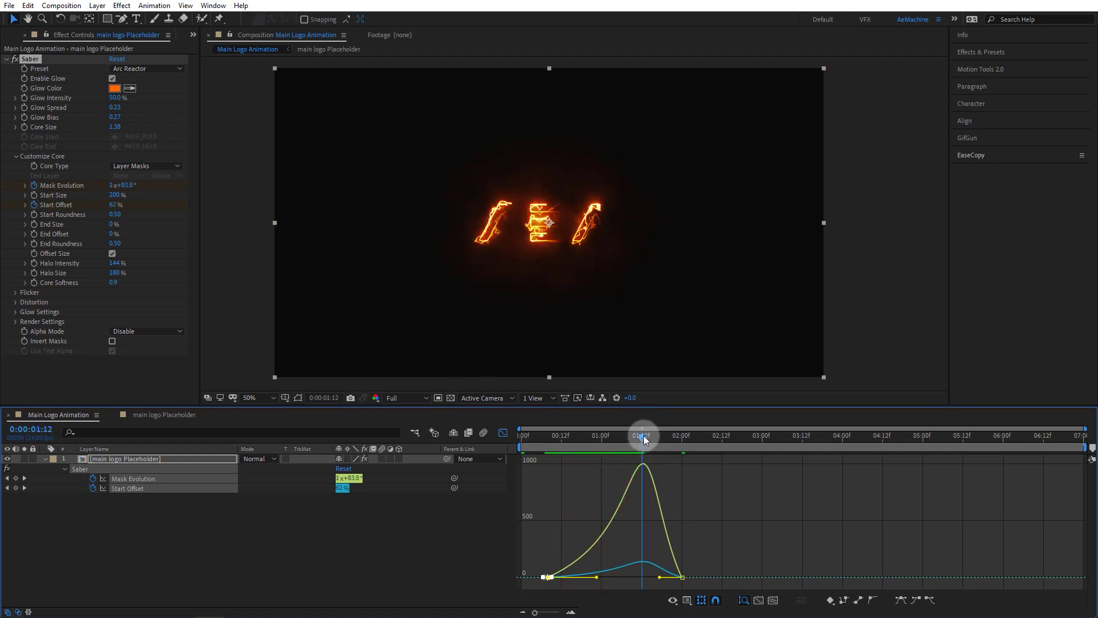
pyautogui.moveTo(642, 436); pyautogui.dragTo(564, 437)
pyautogui.click(502, 432)
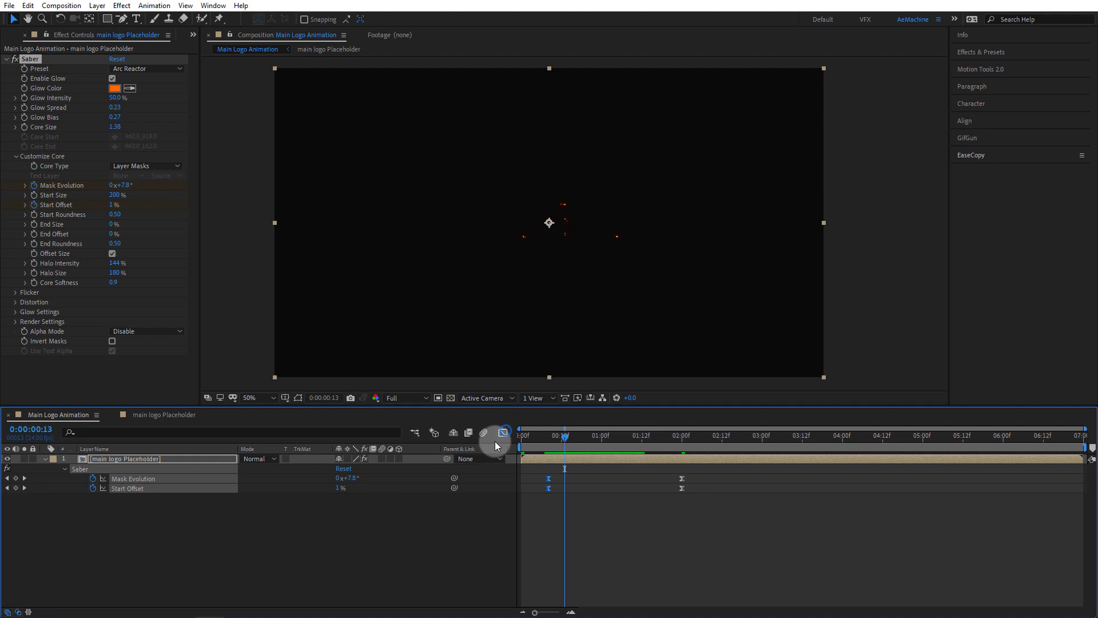
pyautogui.click(222, 519)
pyautogui.click(45, 459)
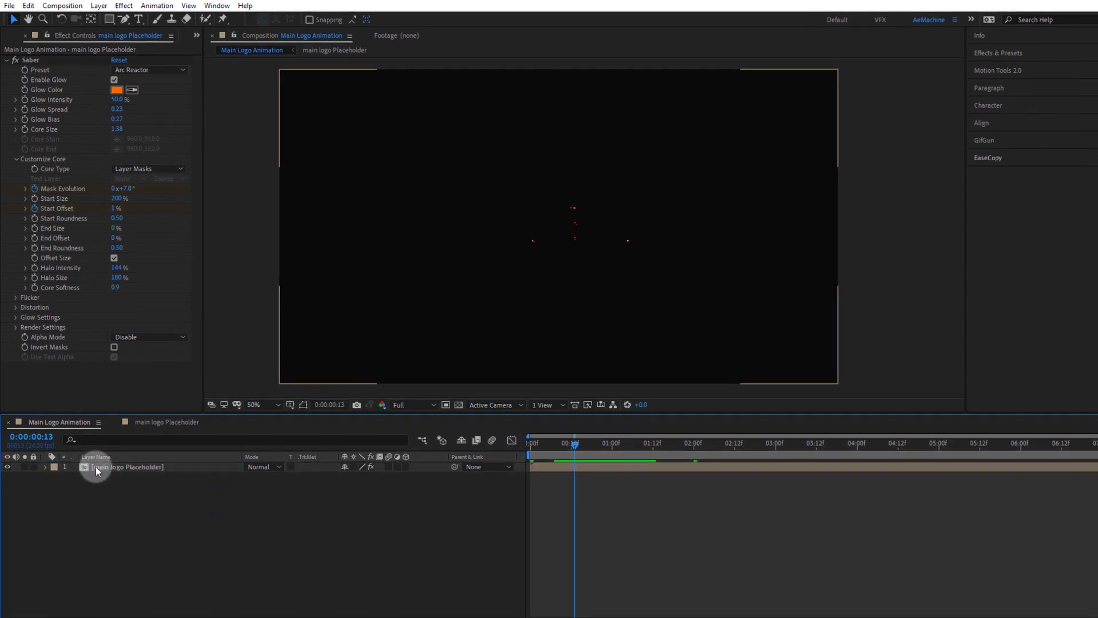
# - Set Saber's Flicker Intensity to 299% and Flicker Speed to 30 on the placeholder layer
pyautogui.click(95, 467)
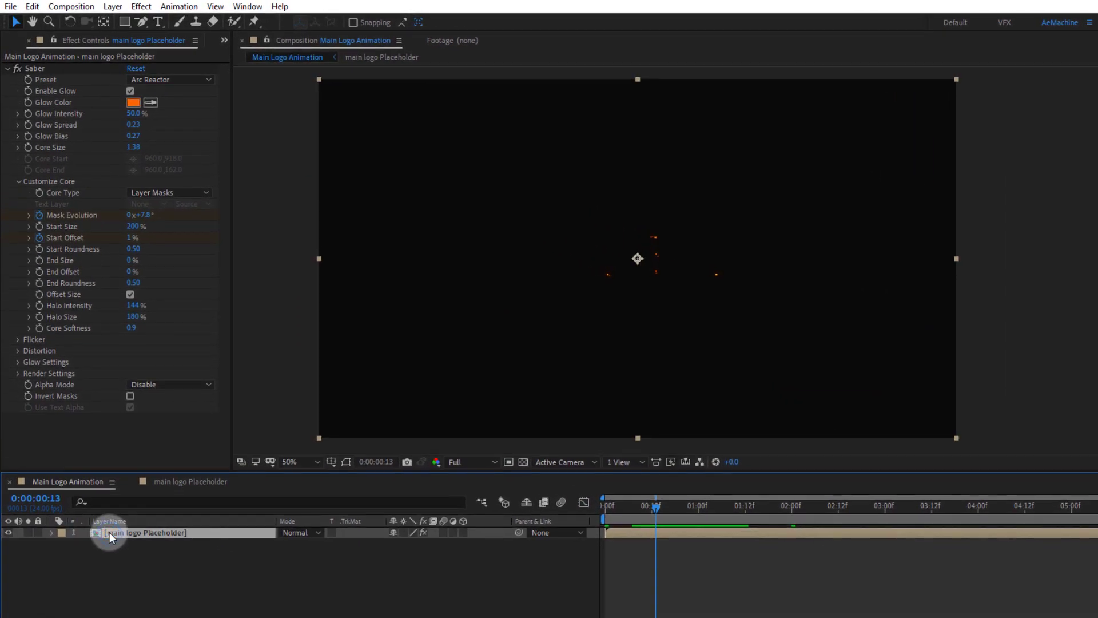
pyautogui.click(17, 339)
pyautogui.moveTo(141, 353); pyautogui.dragTo(255, 371)
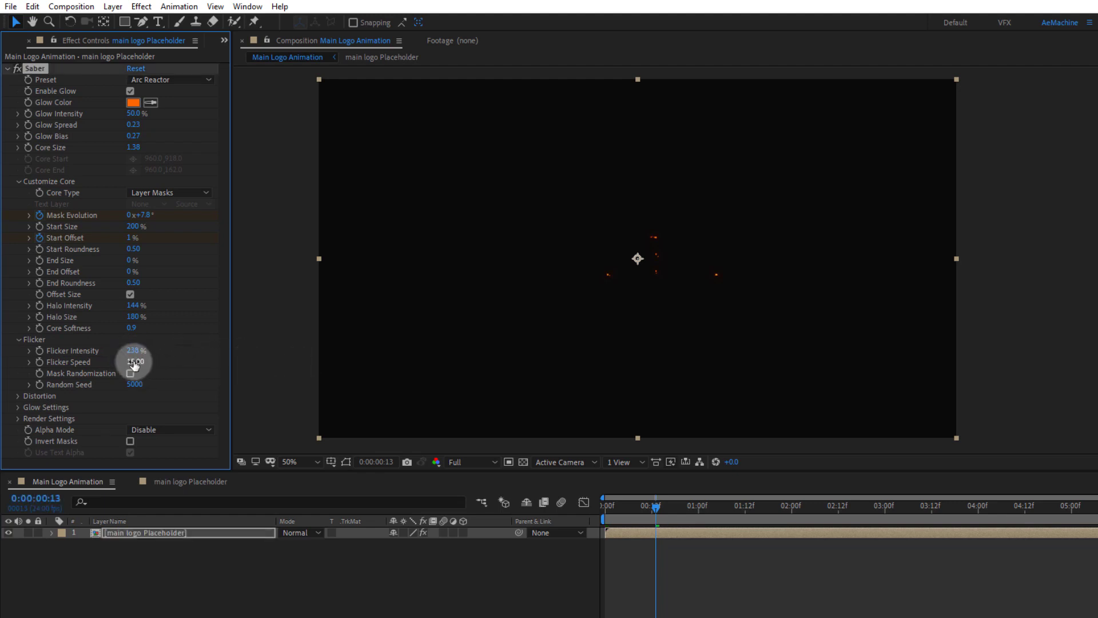
pyautogui.moveTo(133, 362); pyautogui.dragTo(271, 366)
pyautogui.moveTo(132, 351); pyautogui.dragTo(171, 347)
pyautogui.click(487, 600)
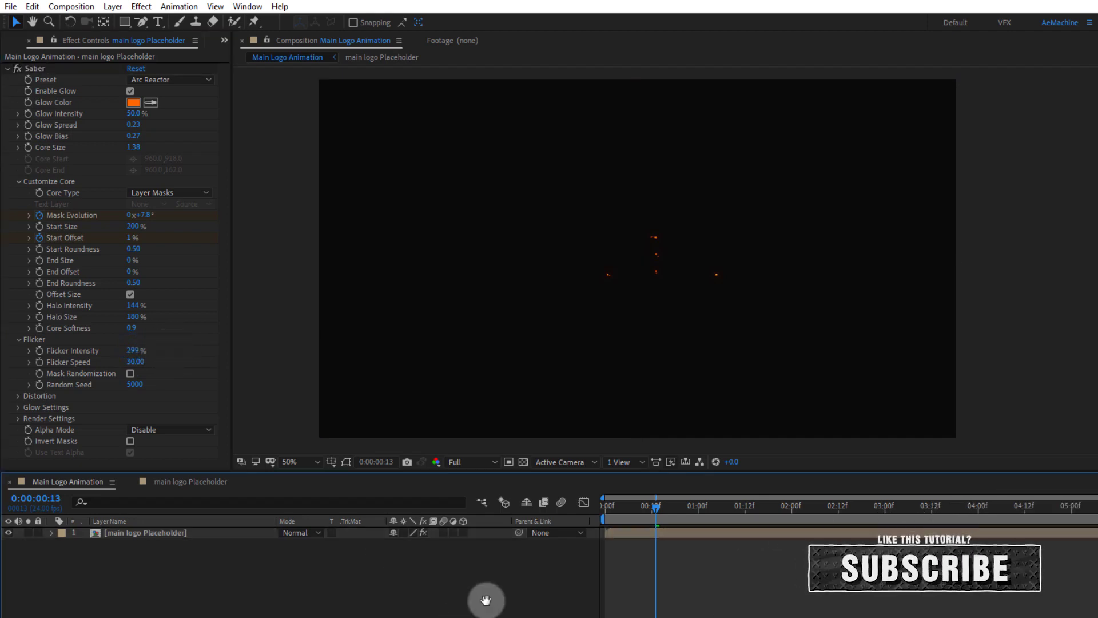
# - Preview the flickering glow, examine the finished logo outline at 0:00:02:10, and collapse the Saber settings
pyautogui.click(761, 509)
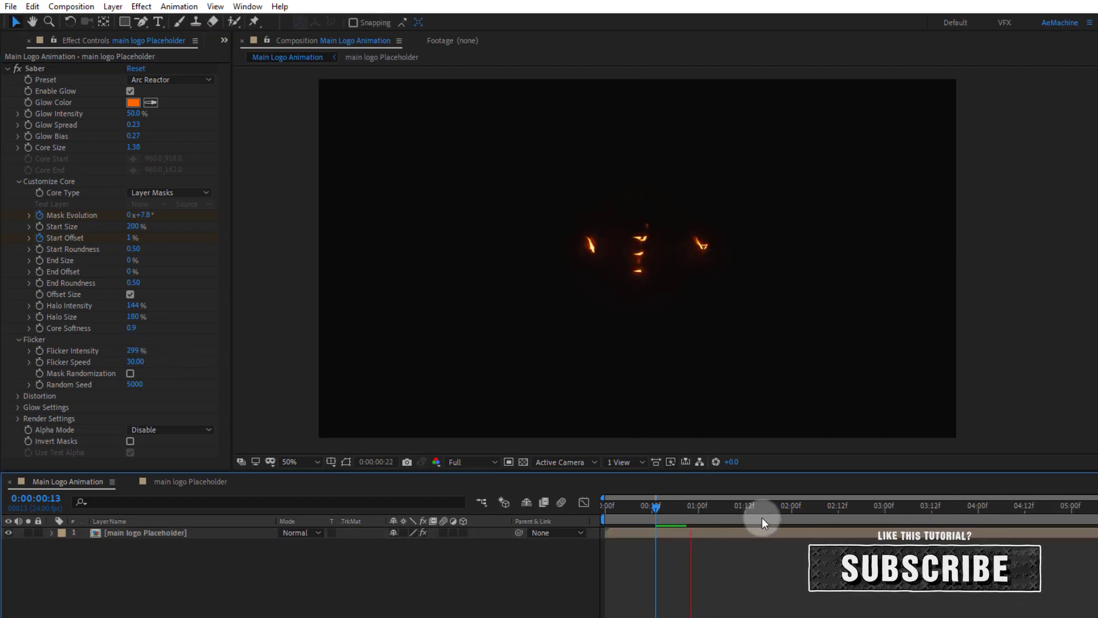
pyautogui.moveTo(777, 513); pyautogui.dragTo(830, 521)
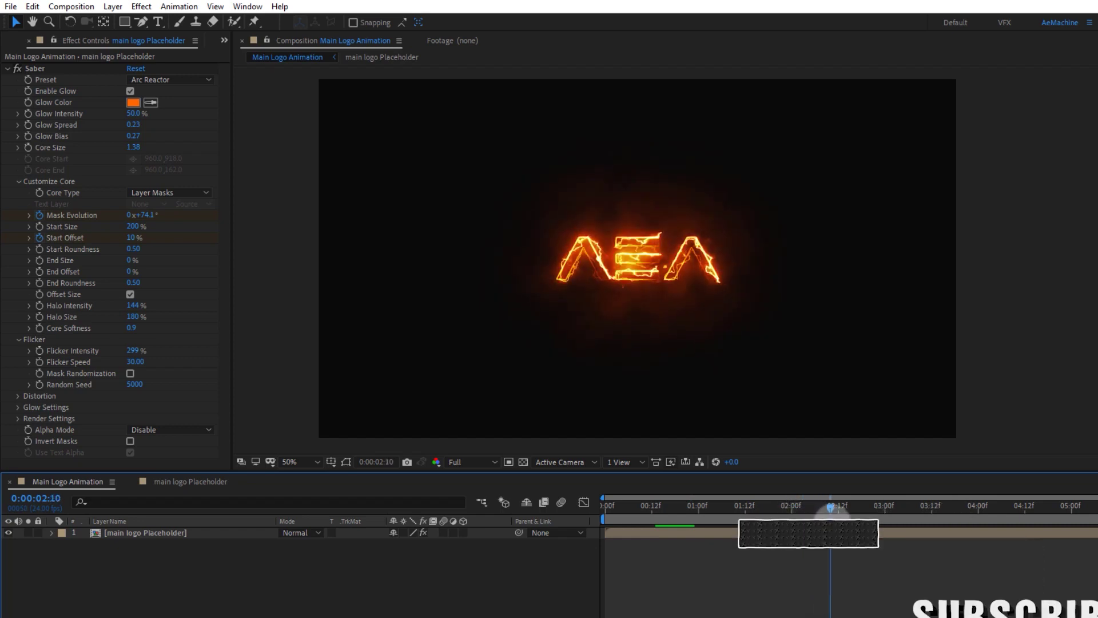
pyautogui.click(623, 403)
pyautogui.click(660, 336)
pyautogui.click(7, 407)
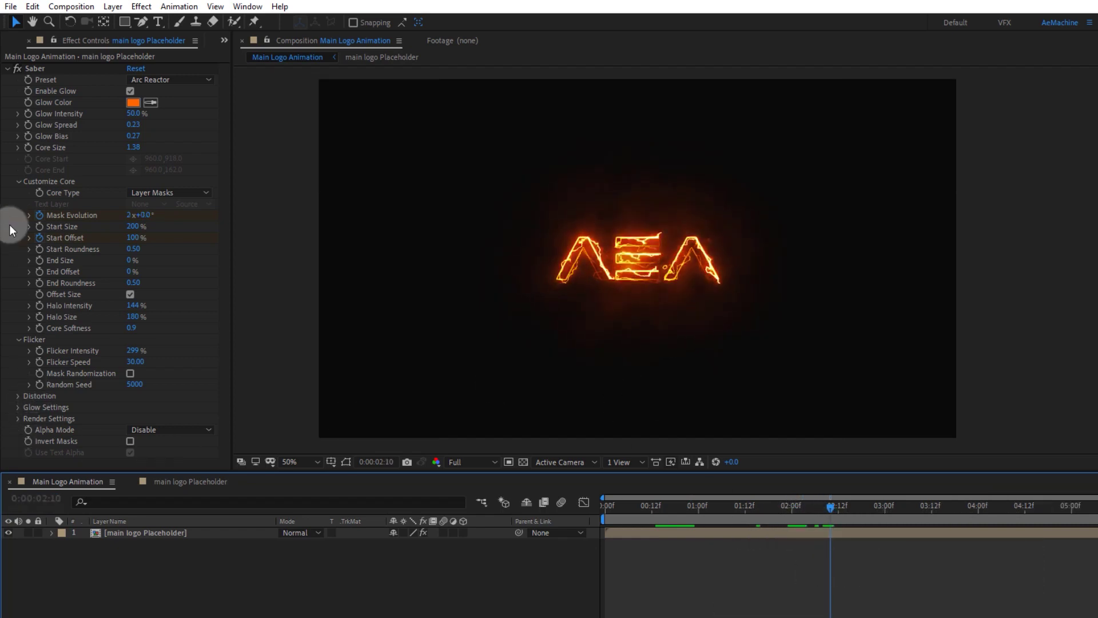
pyautogui.click(7, 69)
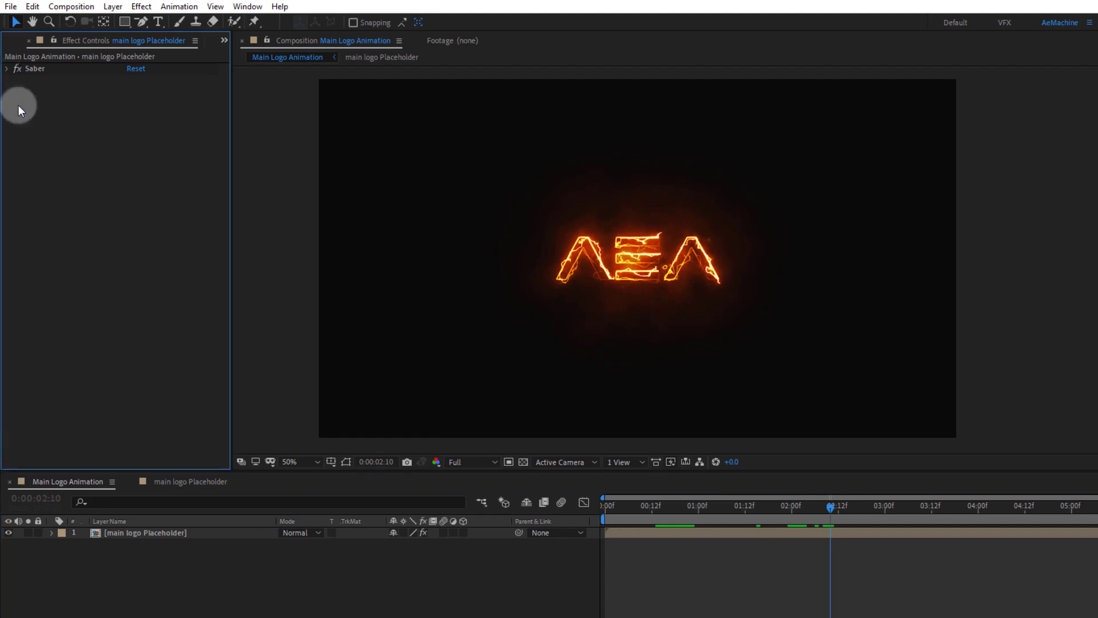
# - Duplicate the main logo Placeholder layer and show the keyframed properties of both copies
pyautogui.click(119, 533)
pyautogui.hotkey('ctrl', 'd')
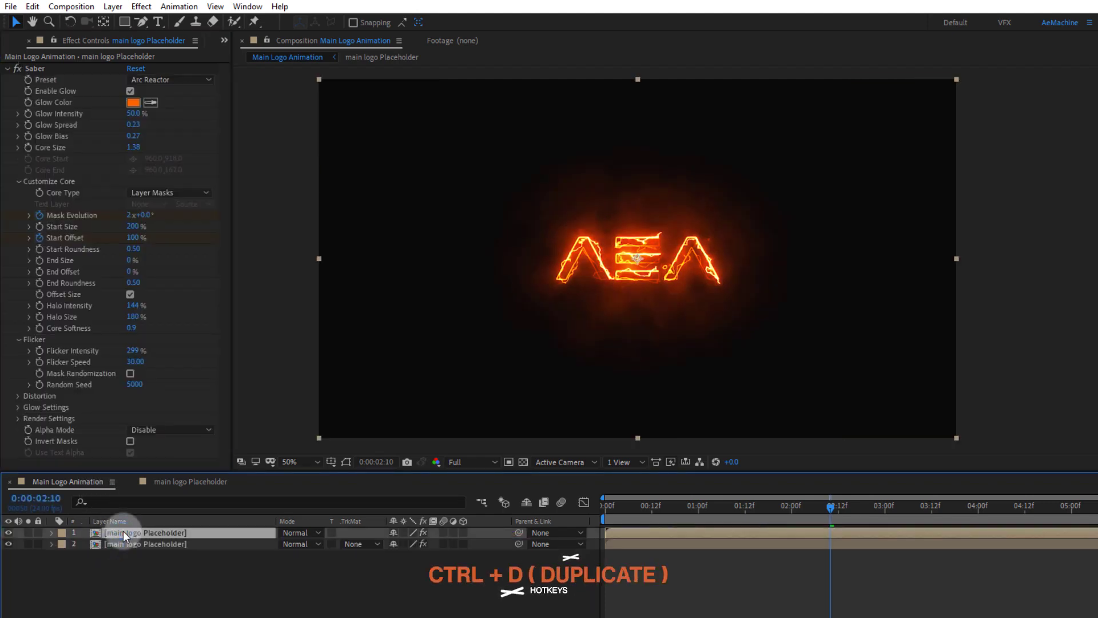
pyautogui.press('u')
pyautogui.click(126, 575)
pyautogui.press('u')
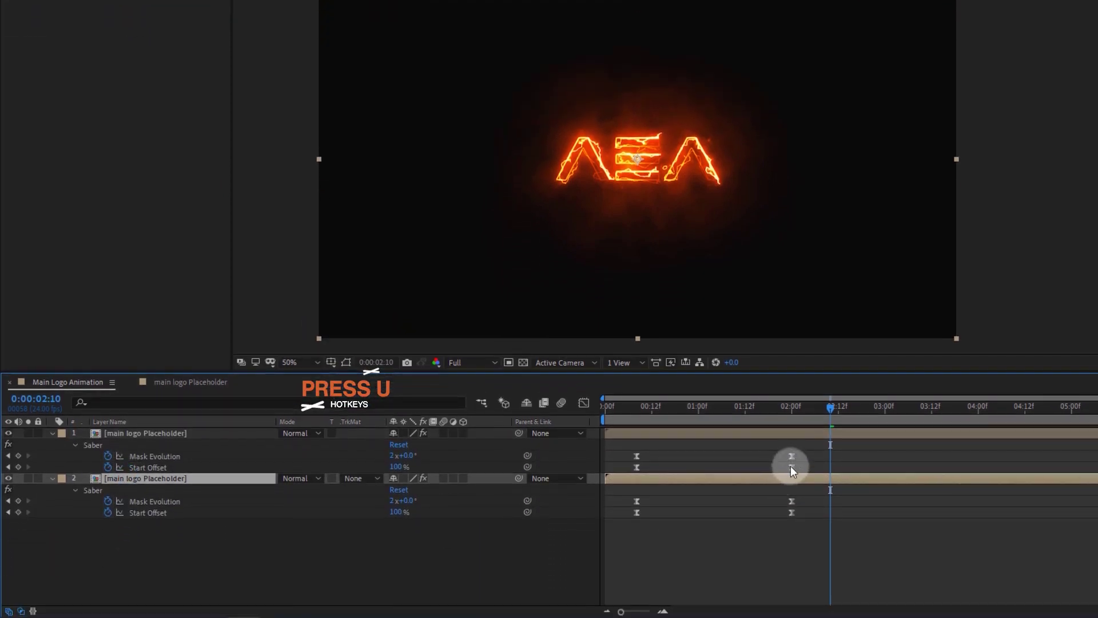
# - Shift the upper copy's Mask Evolution and Start Offset keyframes 18 frames later, so they end at 0:00:02:18
pyautogui.moveTo(806, 451); pyautogui.dragTo(741, 468)
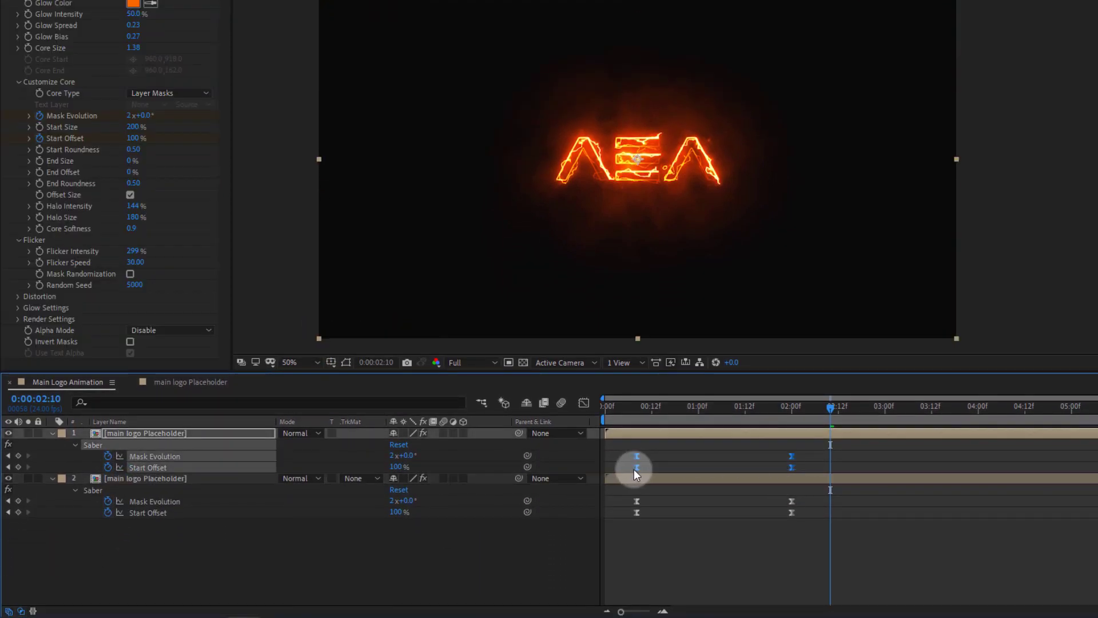
pyautogui.moveTo(634, 469); pyautogui.dragTo(705, 474)
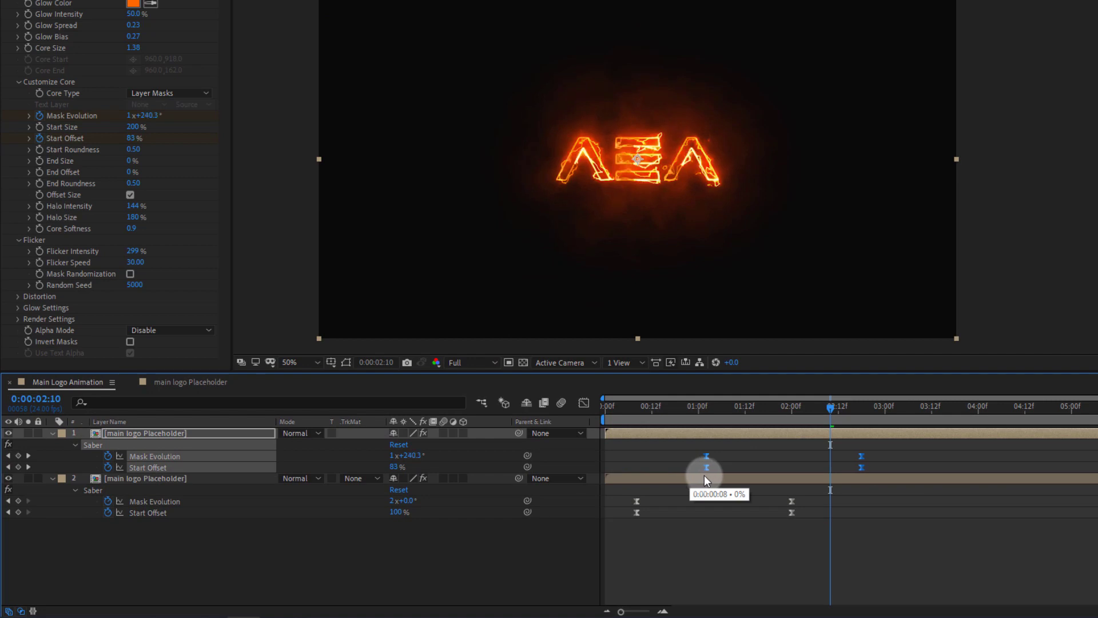
pyautogui.click(238, 516)
# - Keyframe the upper copy's End Offset from 0% at 0:00:00:08 to 100% at 0:00:02:18
pyautogui.click(156, 435)
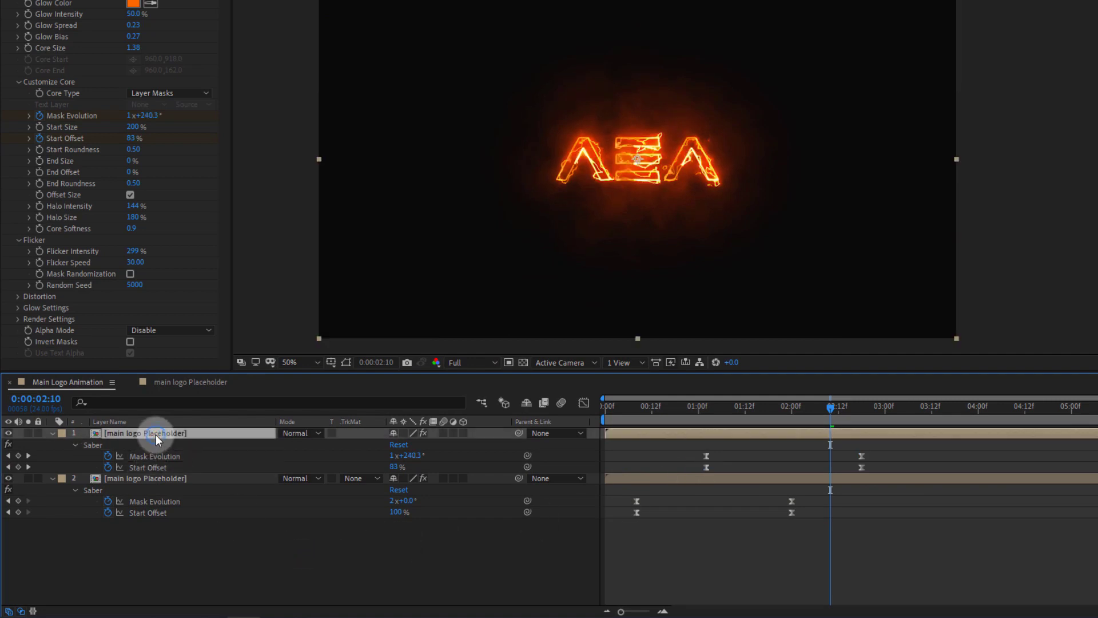
pyautogui.moveTo(658, 410); pyautogui.dragTo(642, 413)
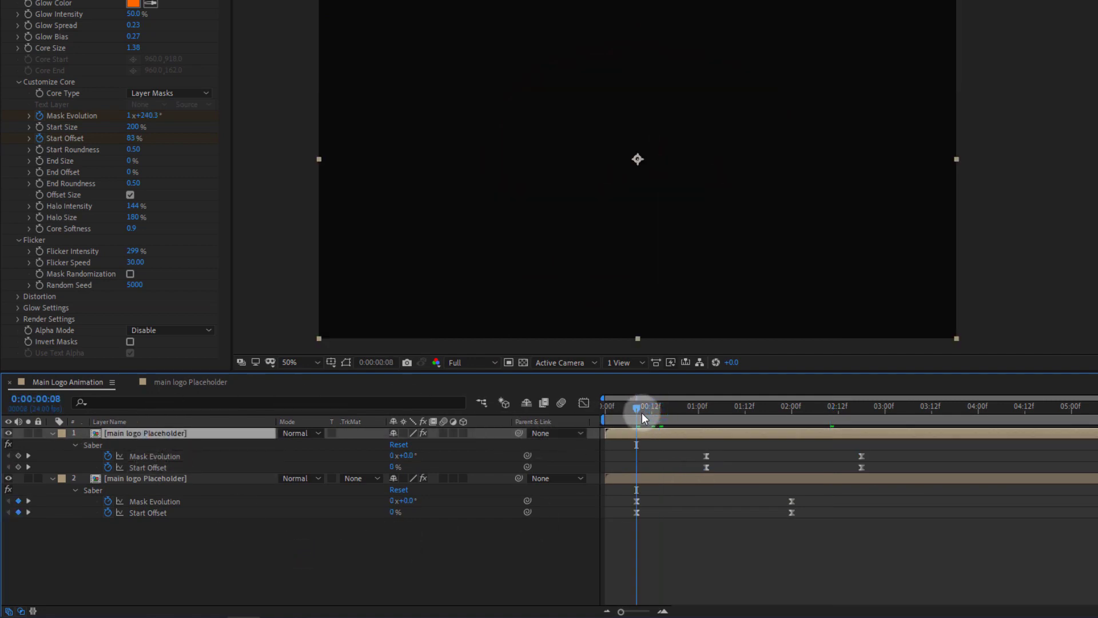
pyautogui.click(40, 173)
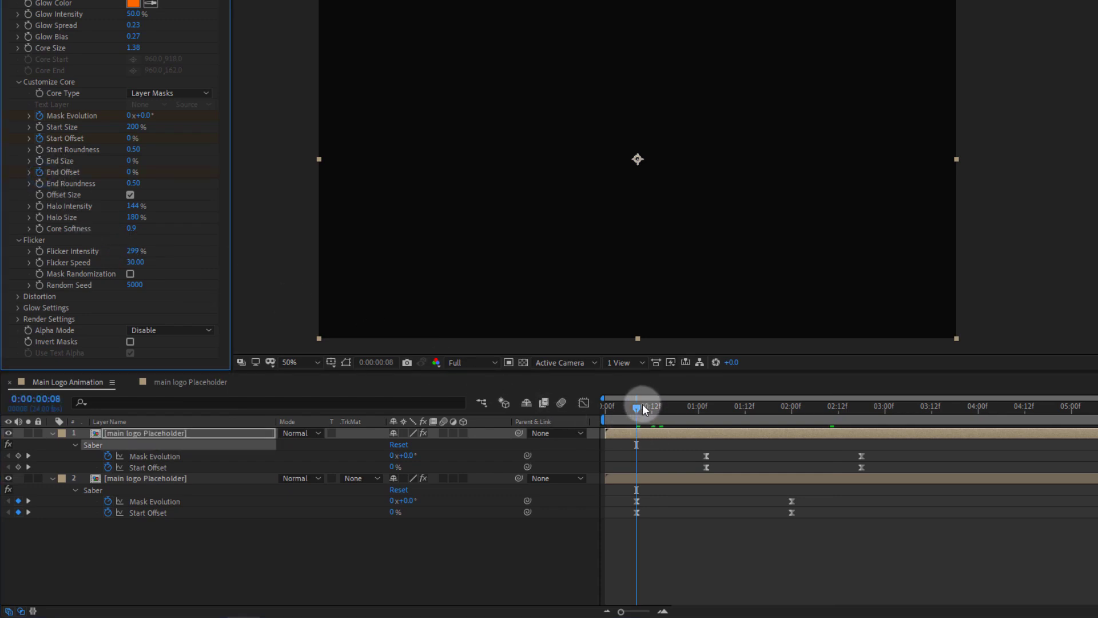
pyautogui.moveTo(643, 410); pyautogui.dragTo(860, 433)
pyautogui.click(136, 174)
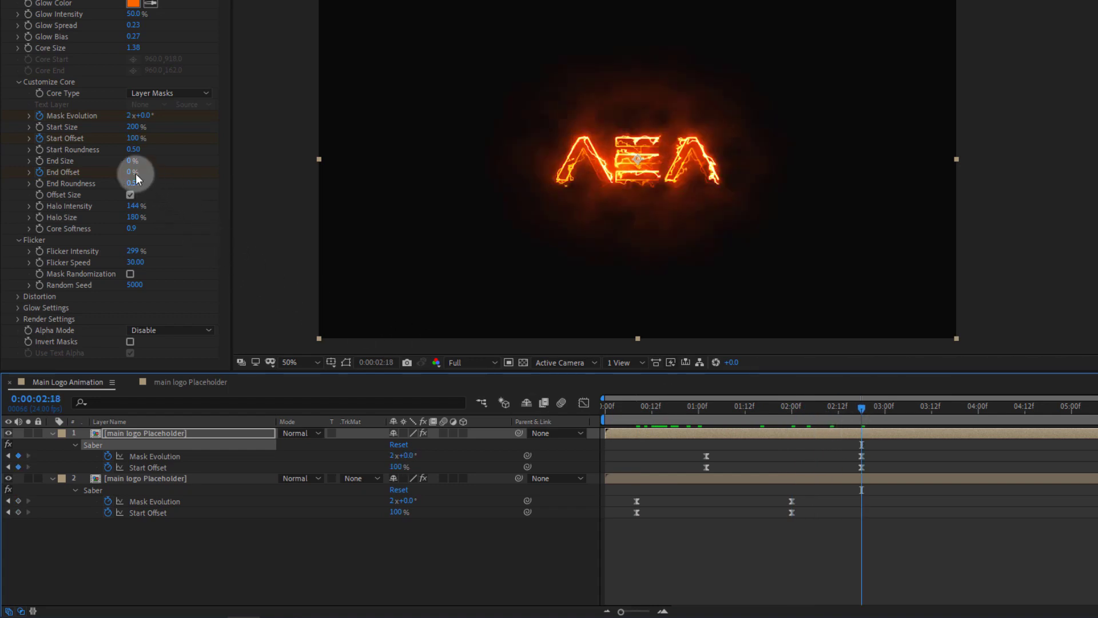
pyautogui.moveTo(126, 171); pyautogui.dragTo(205, 107)
# - Set the upper copy's Saber glow color to blue (006CFF) and check the two-color effect at 0:00:01:18
pyautogui.click(134, 59)
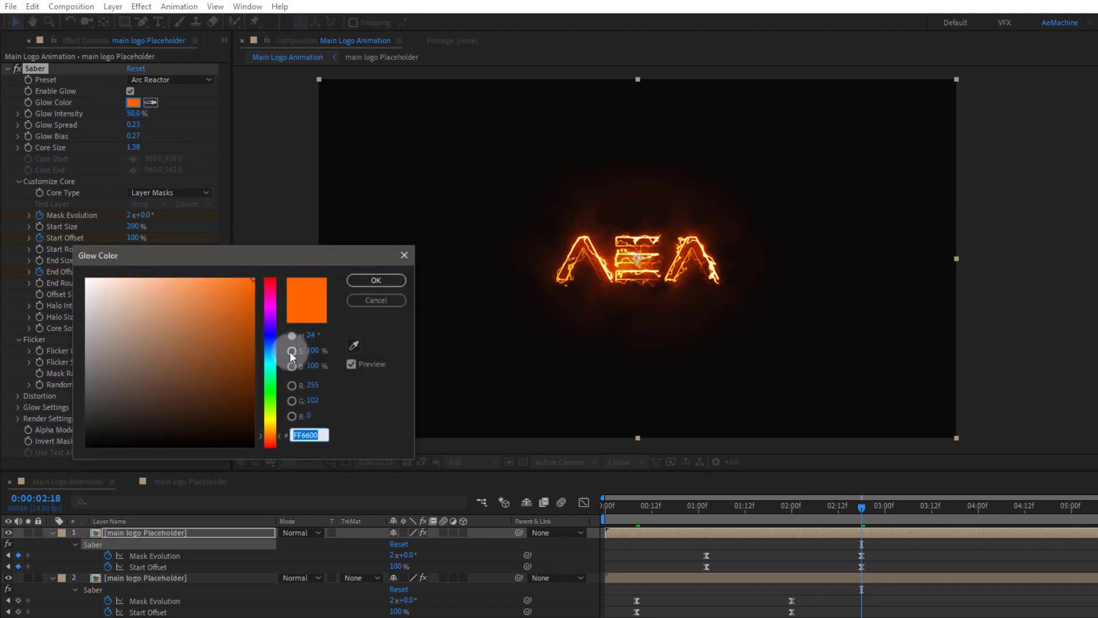
pyautogui.moveTo(270, 359)
pyautogui.mouseDown()
pyautogui.moveTo(270, 330)
pyautogui.moveTo(273, 347)
pyautogui.mouseUp()
pyautogui.click(371, 281)
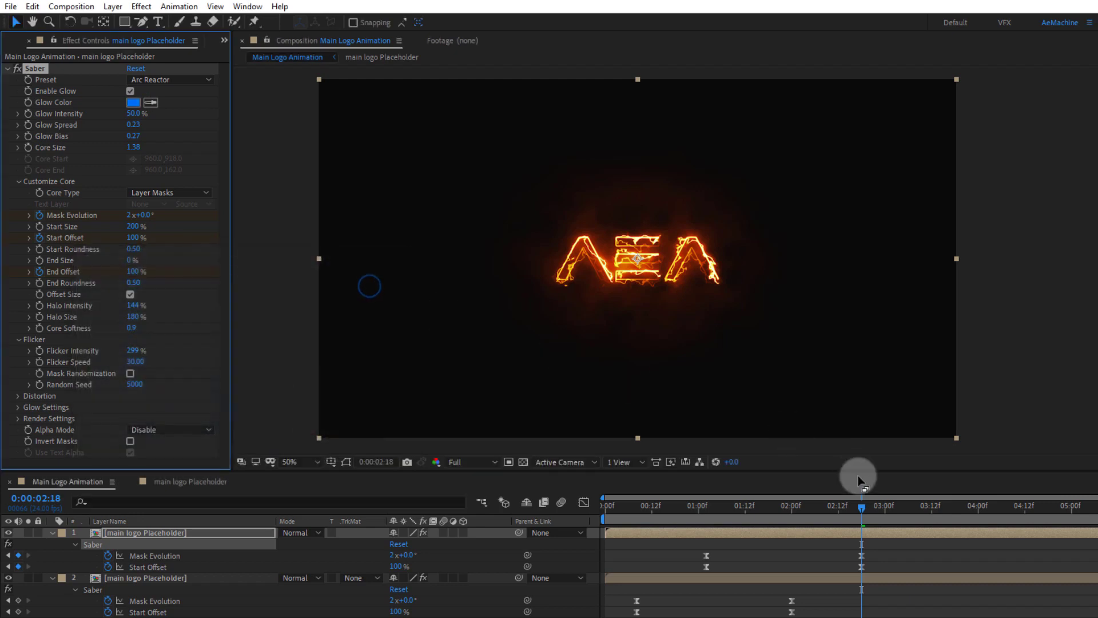
pyautogui.moveTo(853, 505); pyautogui.dragTo(804, 509)
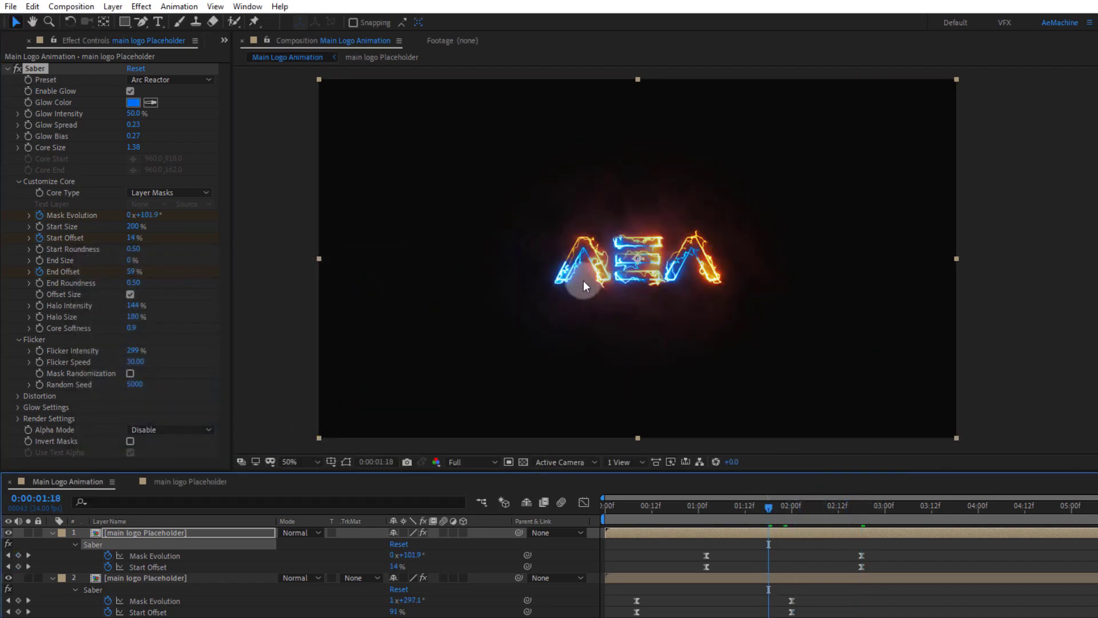
# - Try red and white for the upper copy's Saber glow color, and settle on pale cyan (BDF0EE)
pyautogui.click(128, 104)
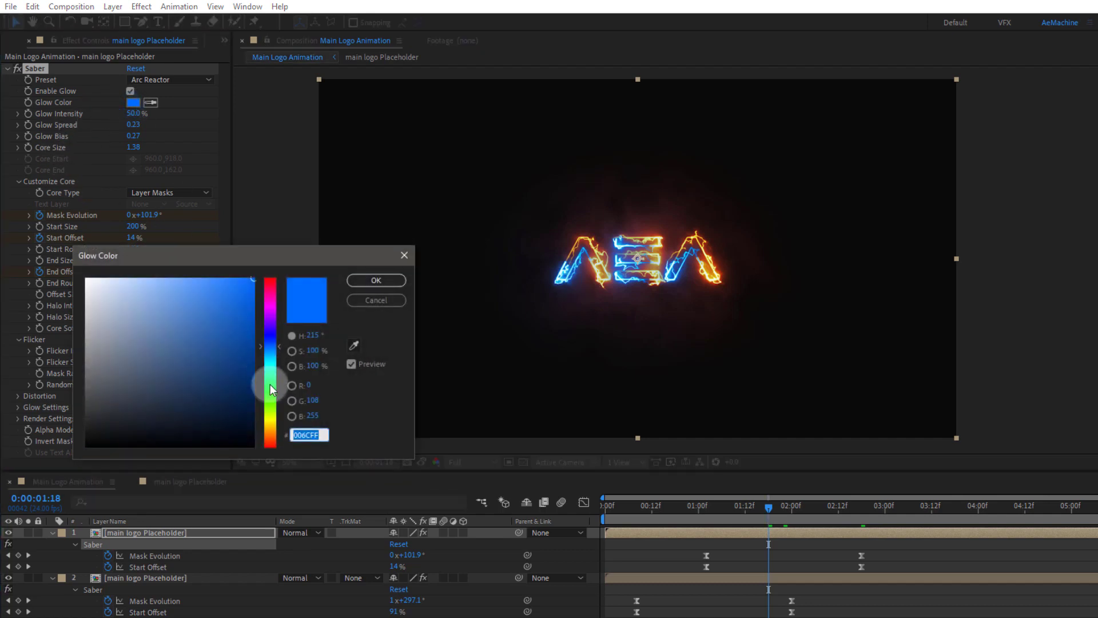
pyautogui.moveTo(270, 383); pyautogui.dragTo(272, 448)
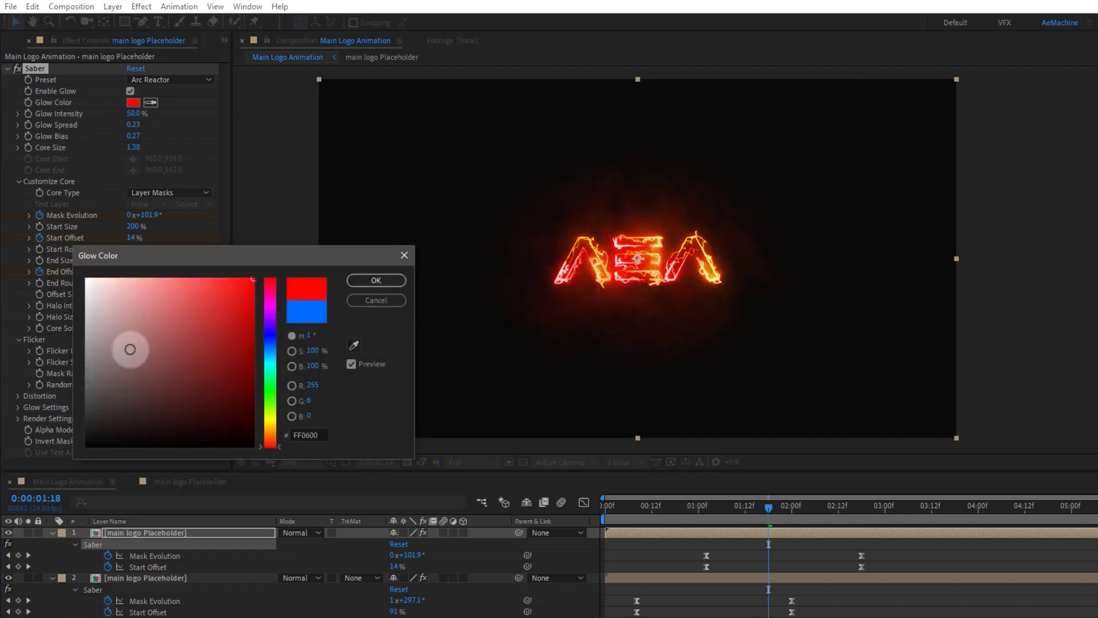
pyautogui.moveTo(97, 289); pyautogui.dragTo(39, 242)
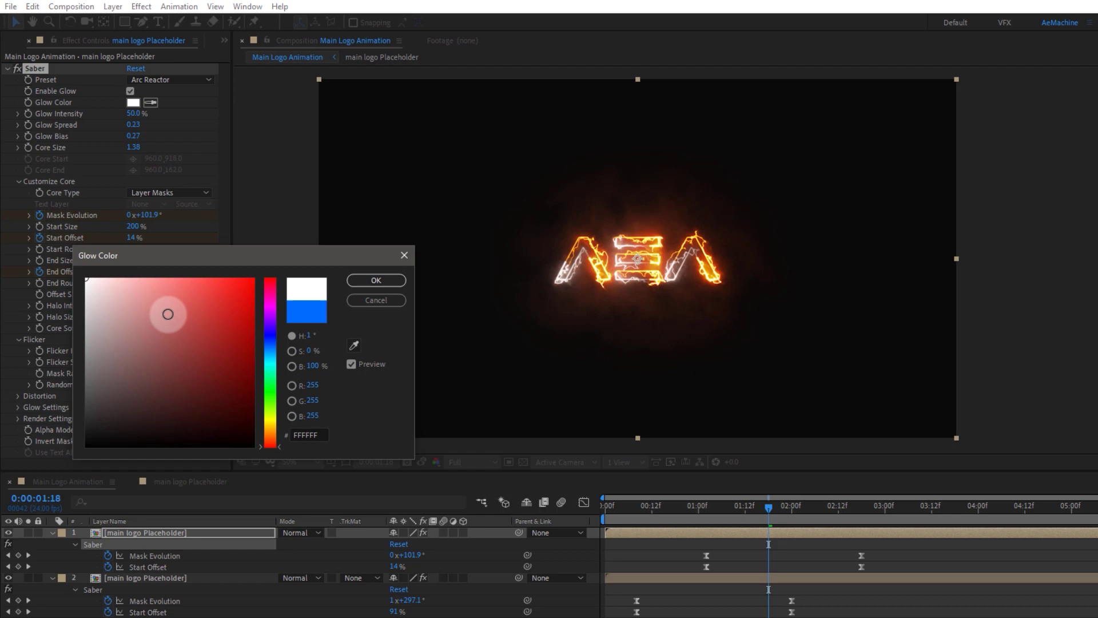
pyautogui.click(269, 395)
pyautogui.moveTo(271, 381)
pyautogui.mouseDown()
pyautogui.moveTo(276, 341)
pyautogui.moveTo(276, 363)
pyautogui.mouseUp()
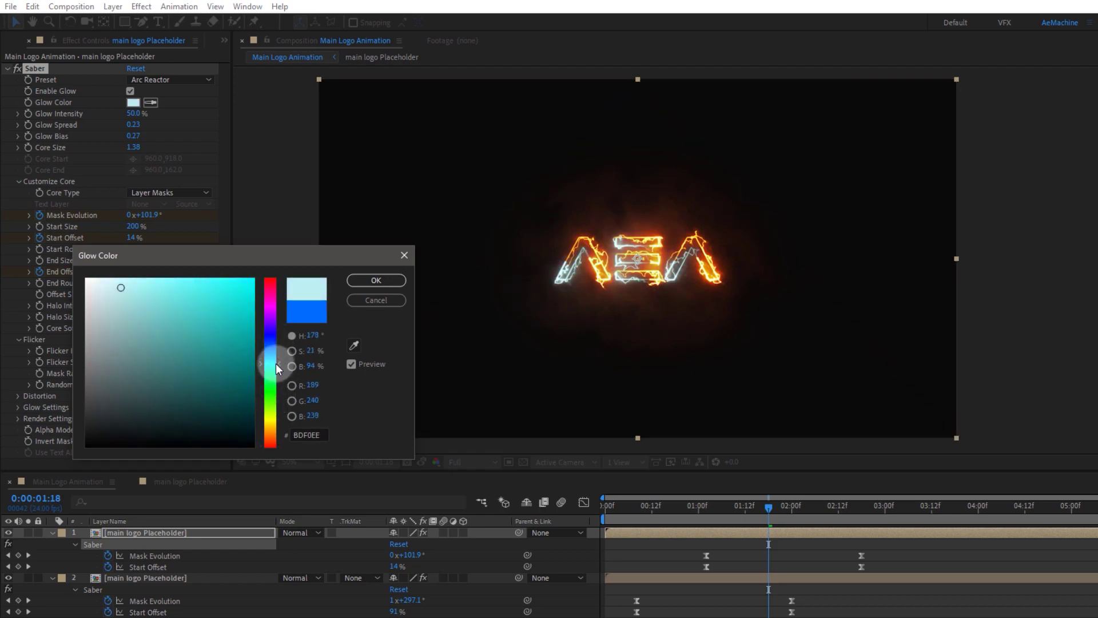
pyautogui.click(375, 284)
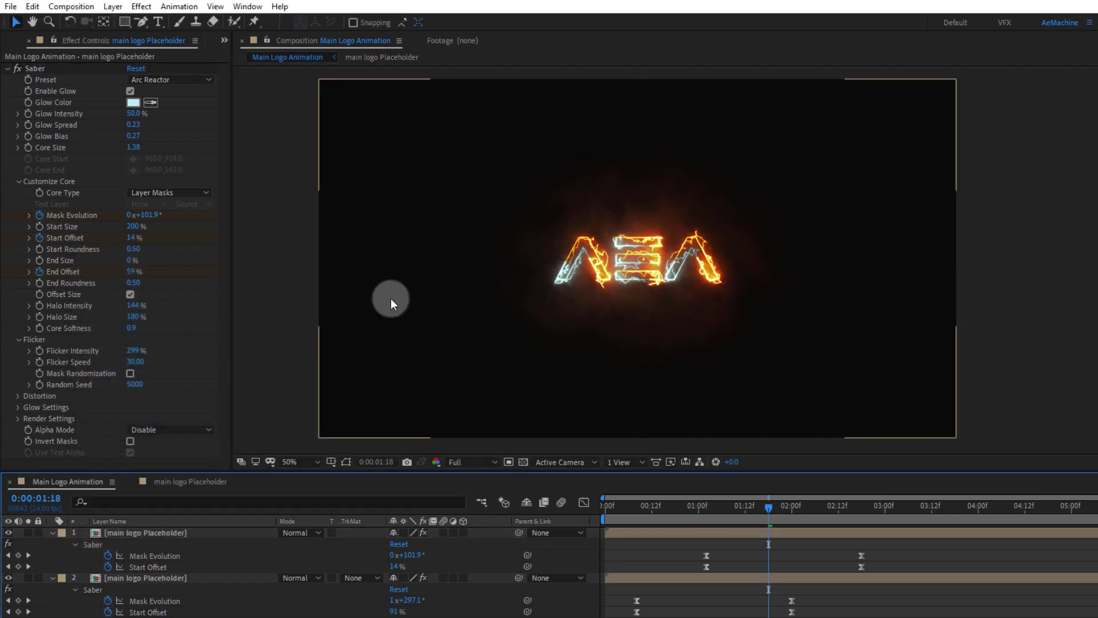
pyautogui.click(390, 301)
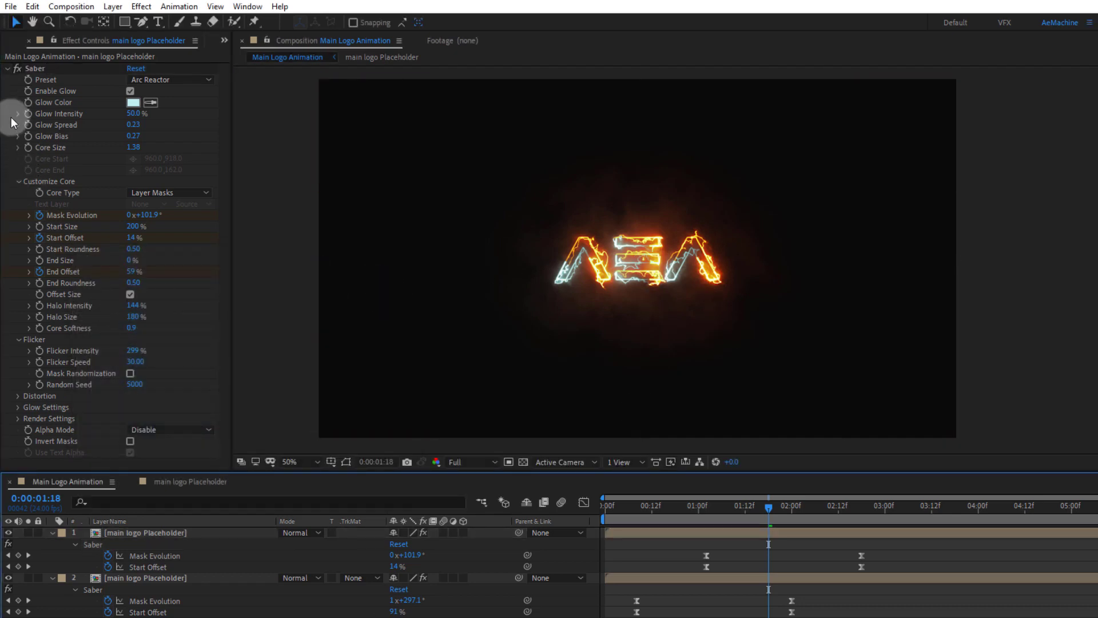
# - Collapse the Saber settings and apply Easy Ease to both End Offset keyframes on the upper placeholder layer
pyautogui.click(8, 69)
pyautogui.click(159, 537)
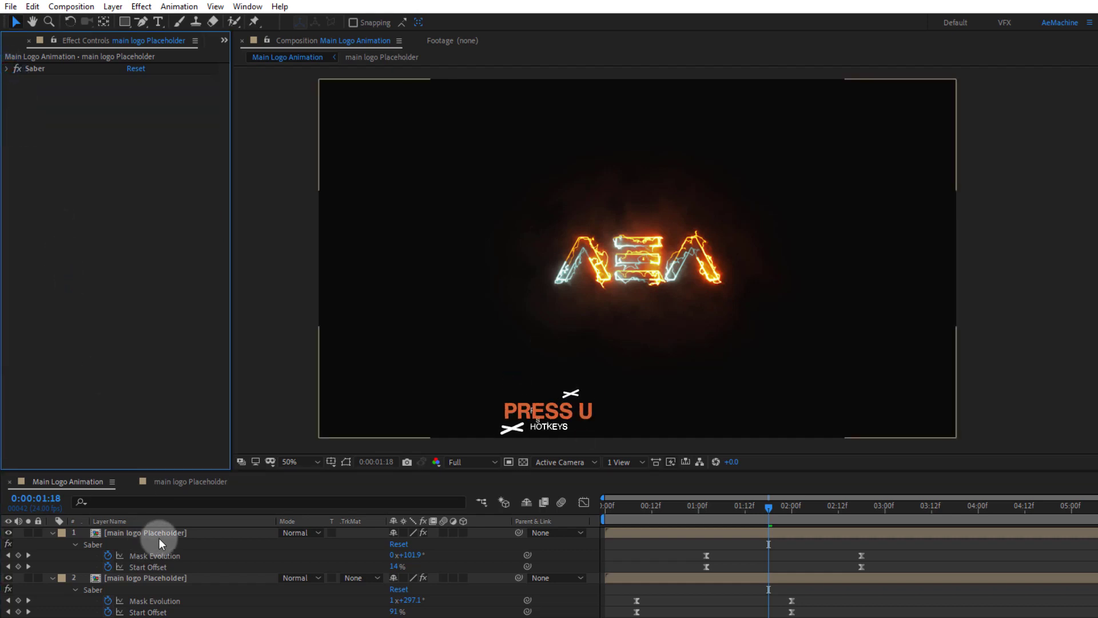
pyautogui.click(164, 535)
pyautogui.press('u')
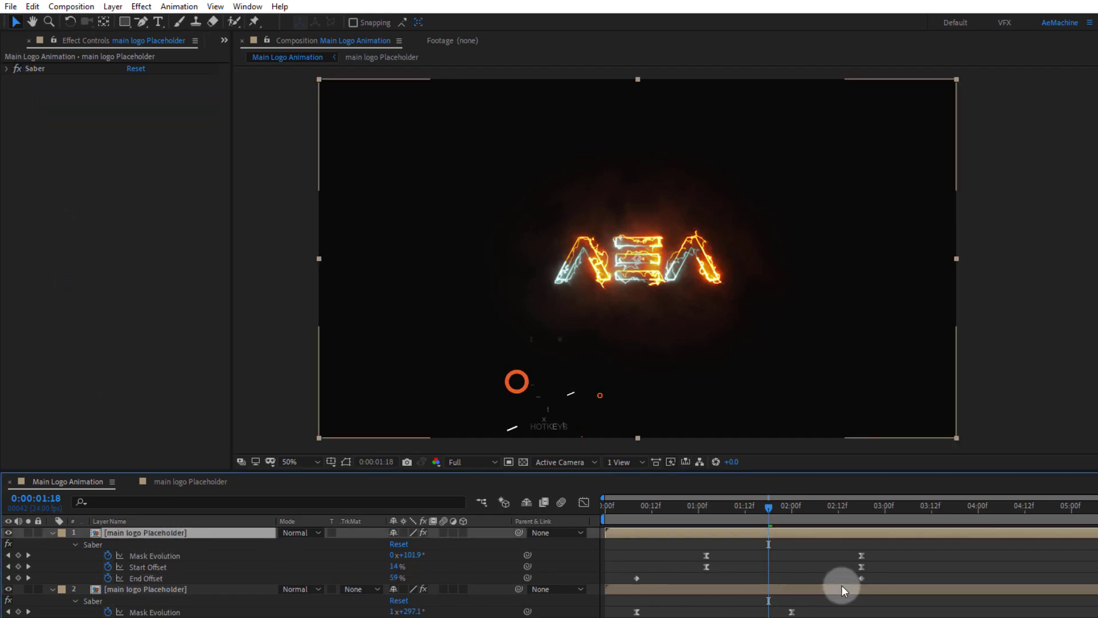
pyautogui.moveTo(860, 578); pyautogui.dragTo(587, 585)
pyautogui.press('F9')
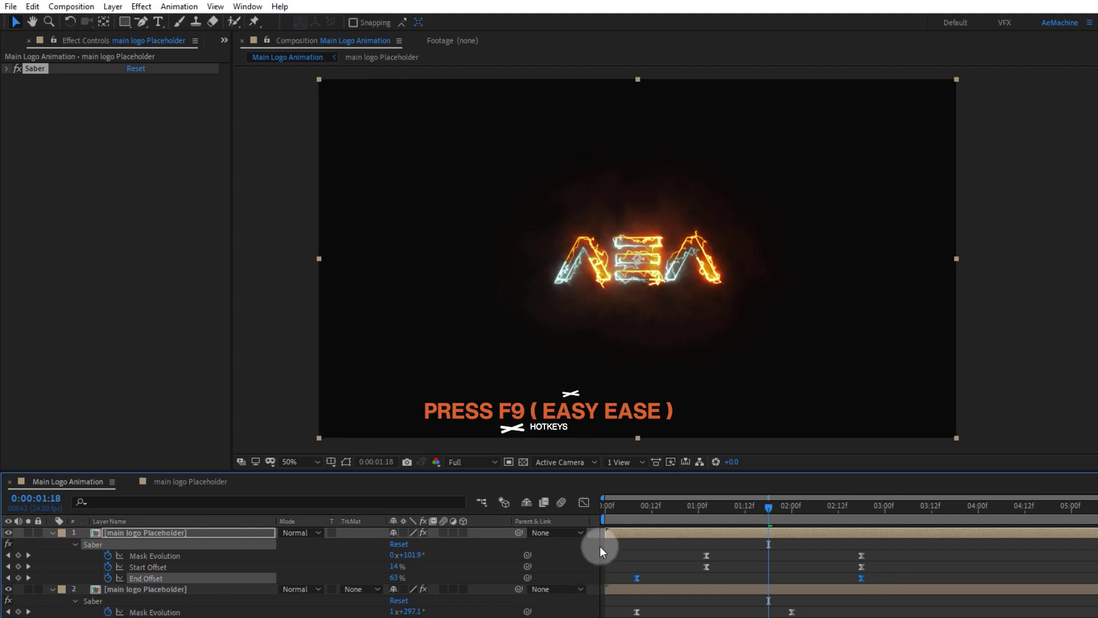
# - Collapse the properties of both main logo Placeholder layers and make both layers 3D
pyautogui.moveTo(642, 512); pyautogui.dragTo(741, 538)
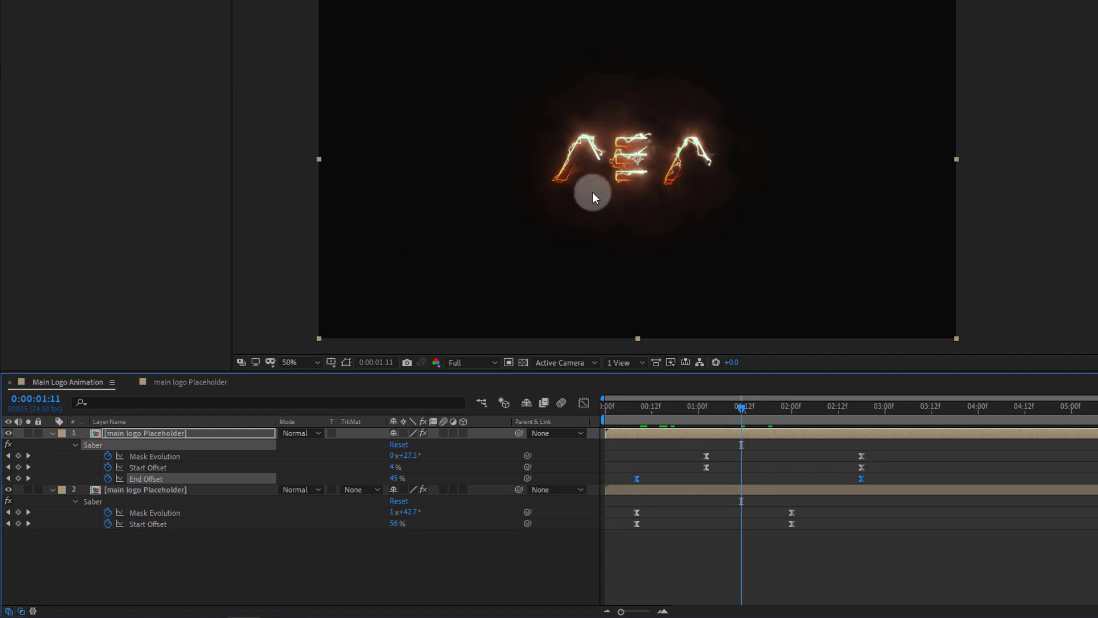
pyautogui.click(50, 435)
pyautogui.click(50, 445)
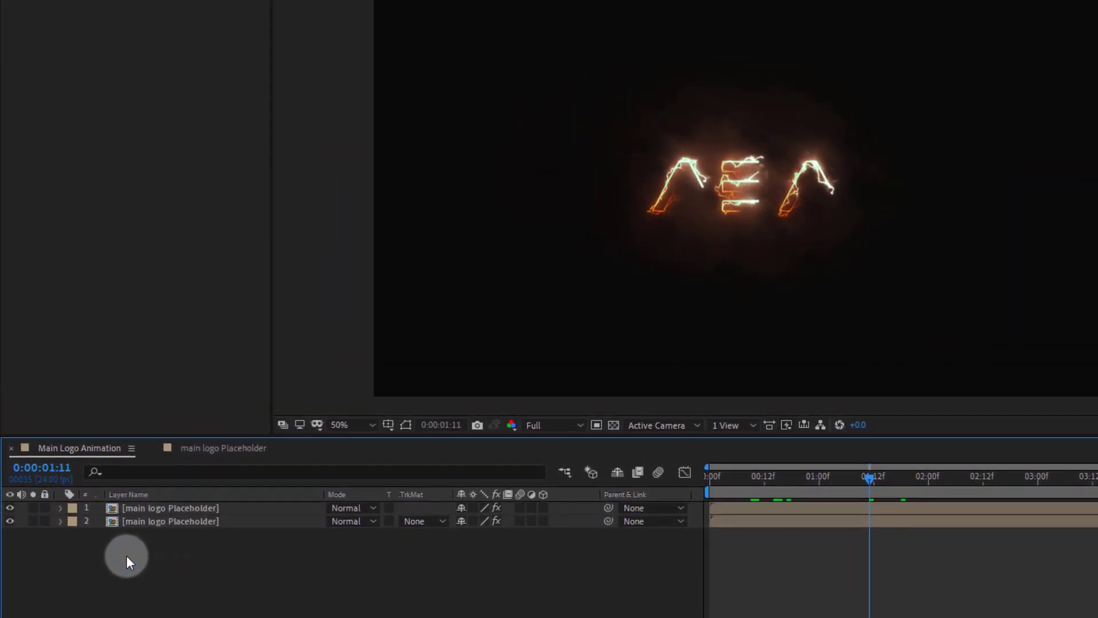
pyautogui.moveTo(542, 507); pyautogui.dragTo(542, 537)
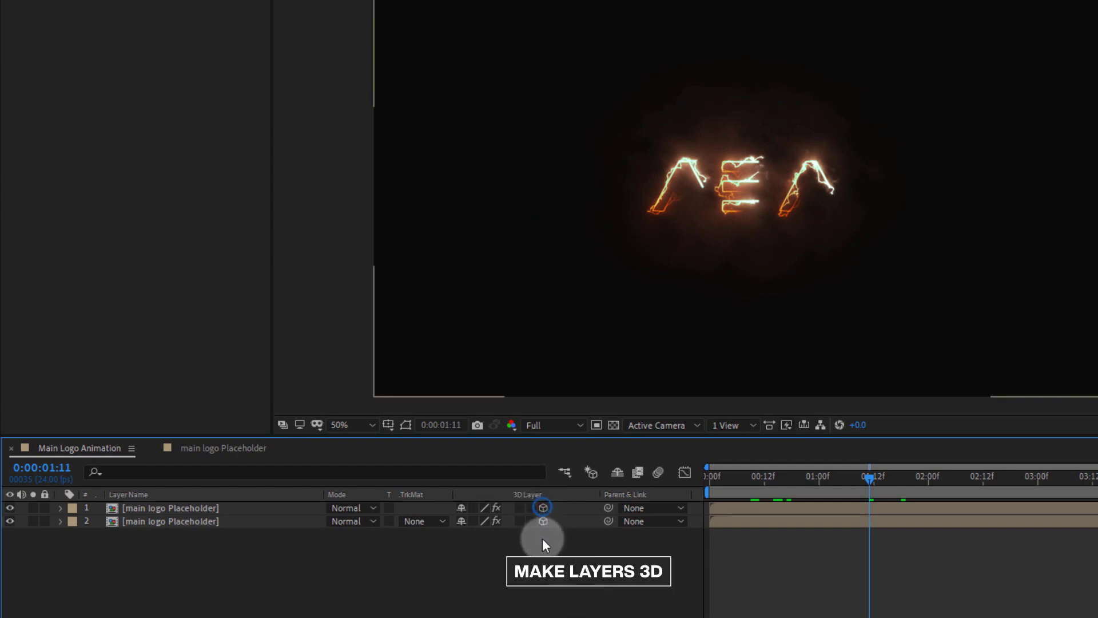
# - Add a null object to the Main Logo Animation composition and make it a 3D layer
pyautogui.rightClick(180, 565)
pyautogui.moveTo(229, 395)
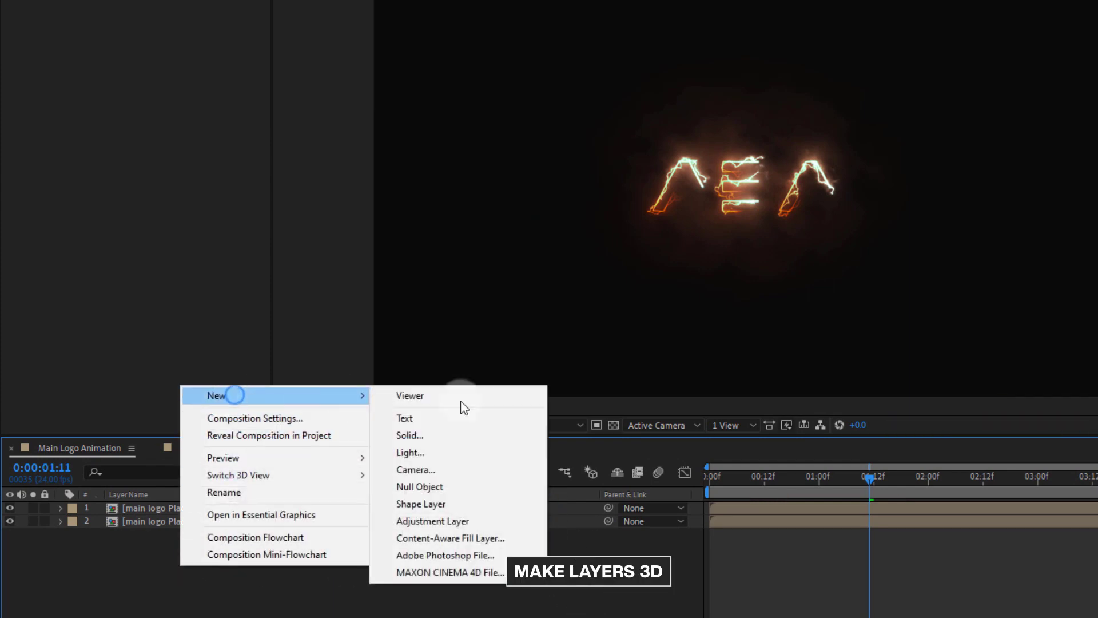
pyautogui.click(456, 487)
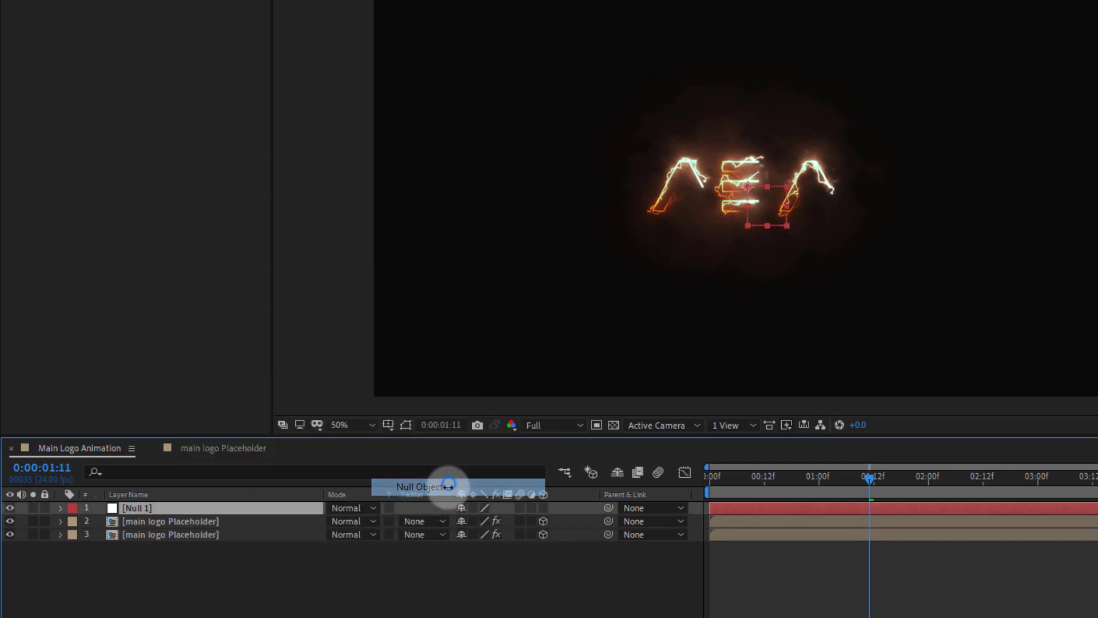
pyautogui.click(543, 507)
# - Parent both main logo Placeholder layers to the Null 1 layer
pyautogui.moveTo(259, 567); pyautogui.dragTo(191, 525)
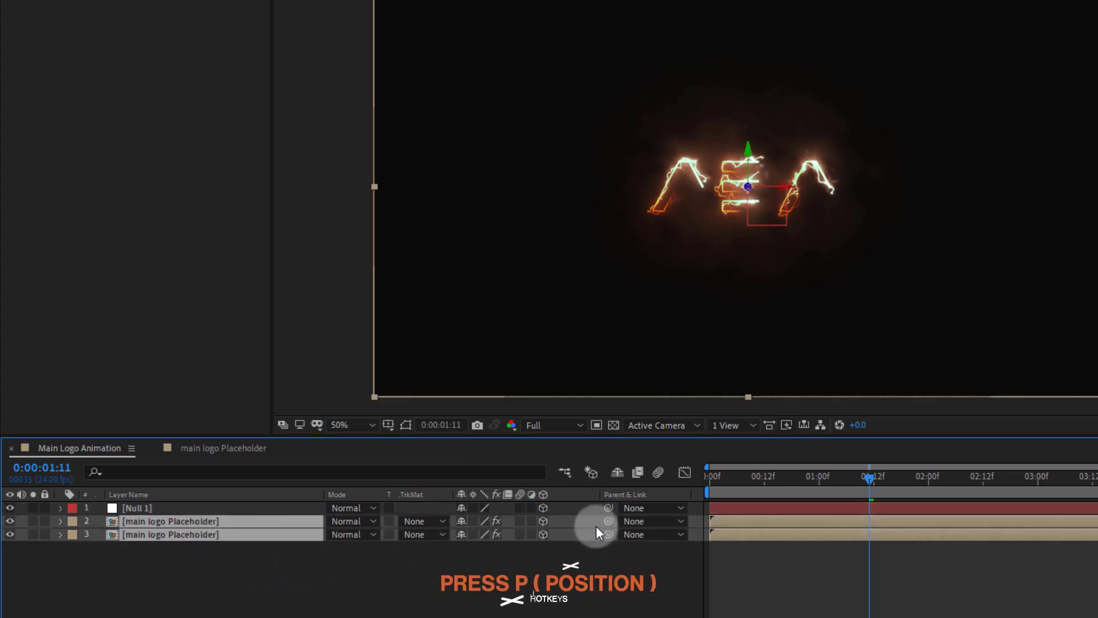
pyautogui.moveTo(553, 521); pyautogui.dragTo(200, 505)
# - Add a Position keyframe to the null at 0:00:01:10 and shift that keyframe to about 0:00:01:18
pyautogui.click(165, 509)
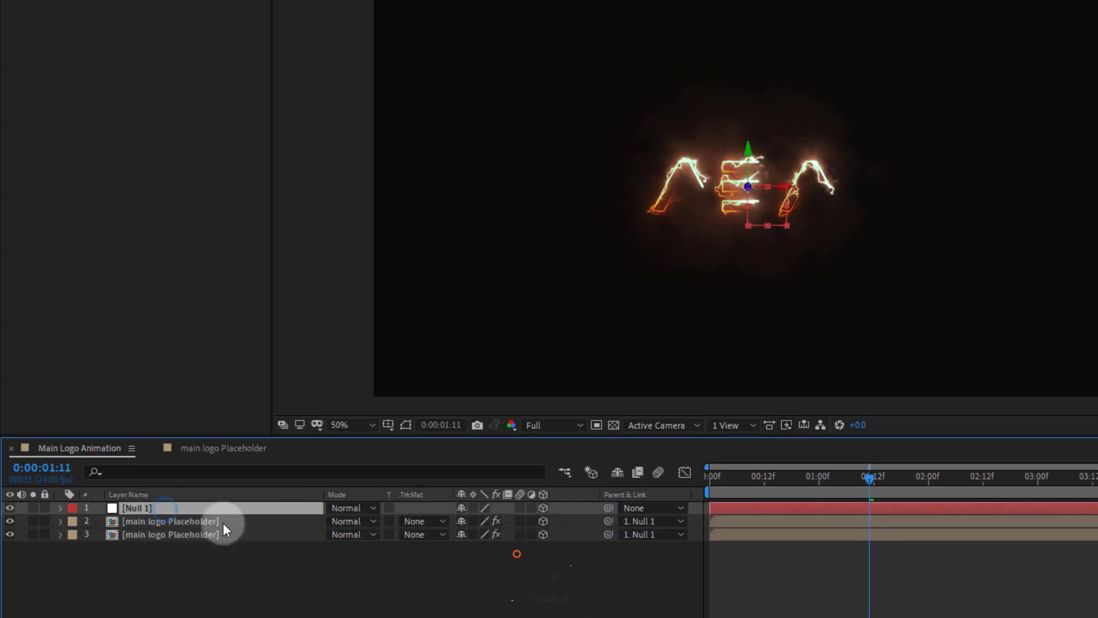
pyautogui.press('p')
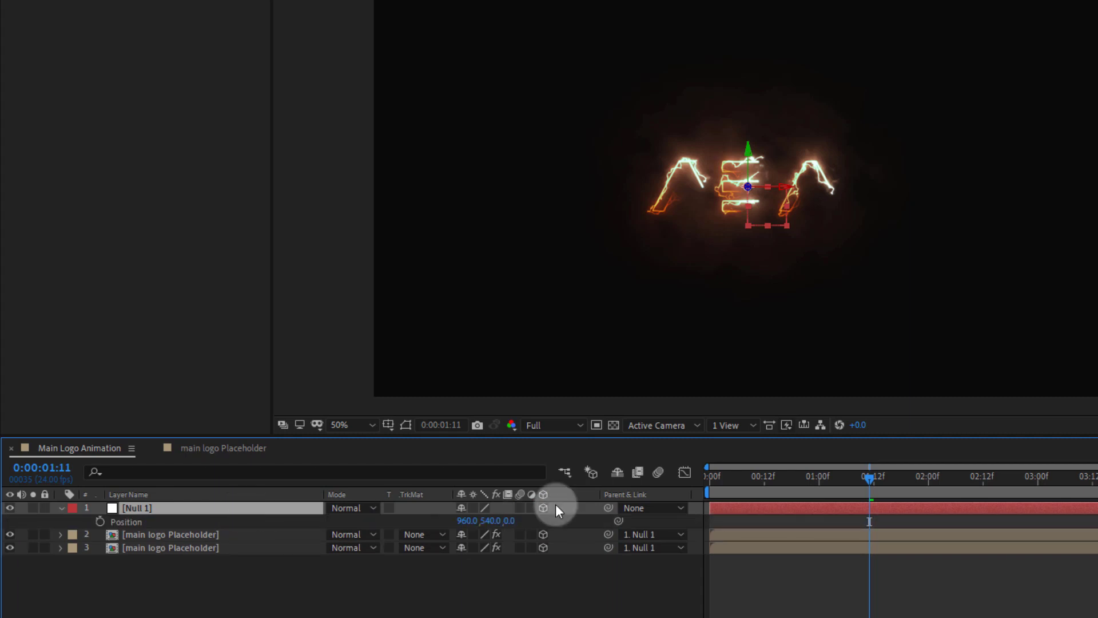
pyautogui.moveTo(734, 484); pyautogui.dragTo(864, 503)
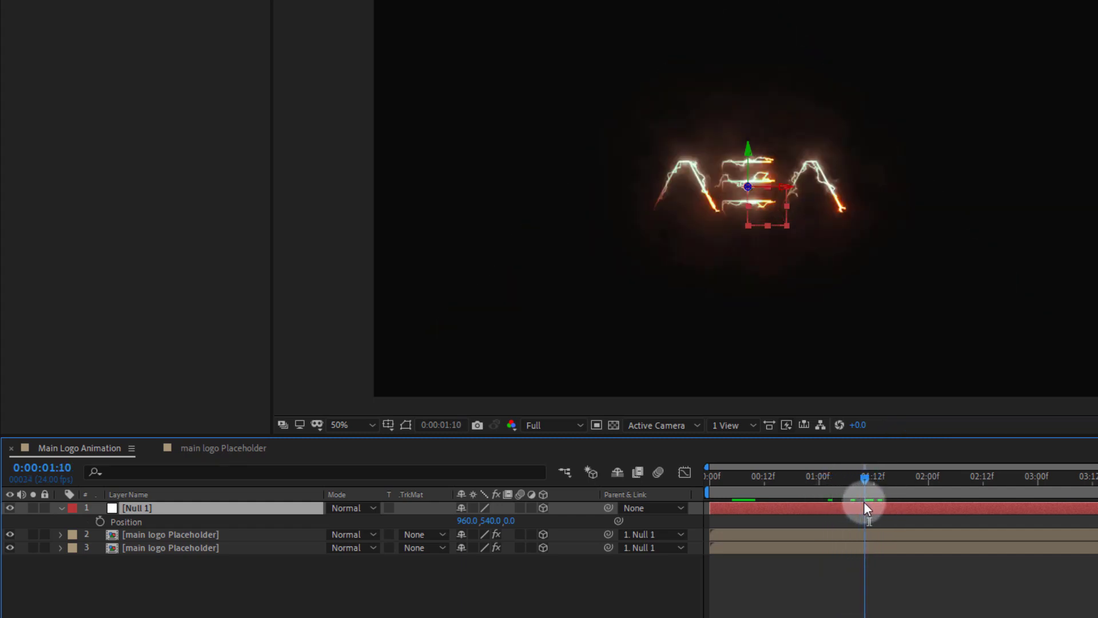
pyautogui.click(100, 521)
pyautogui.moveTo(876, 496); pyautogui.dragTo(790, 490)
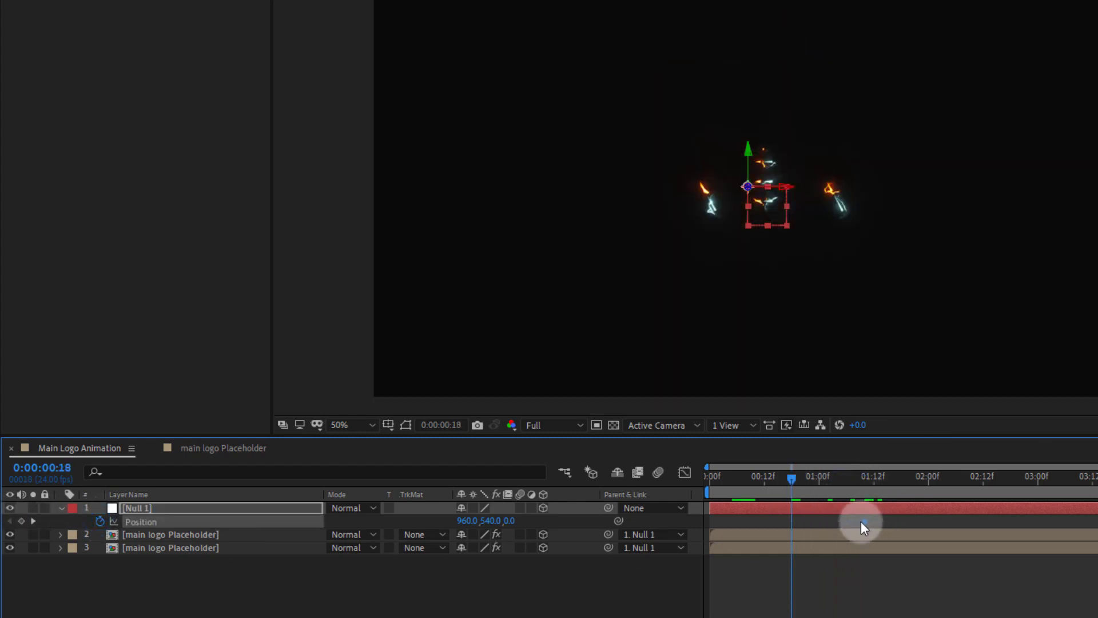
pyautogui.moveTo(888, 521); pyautogui.dragTo(905, 521)
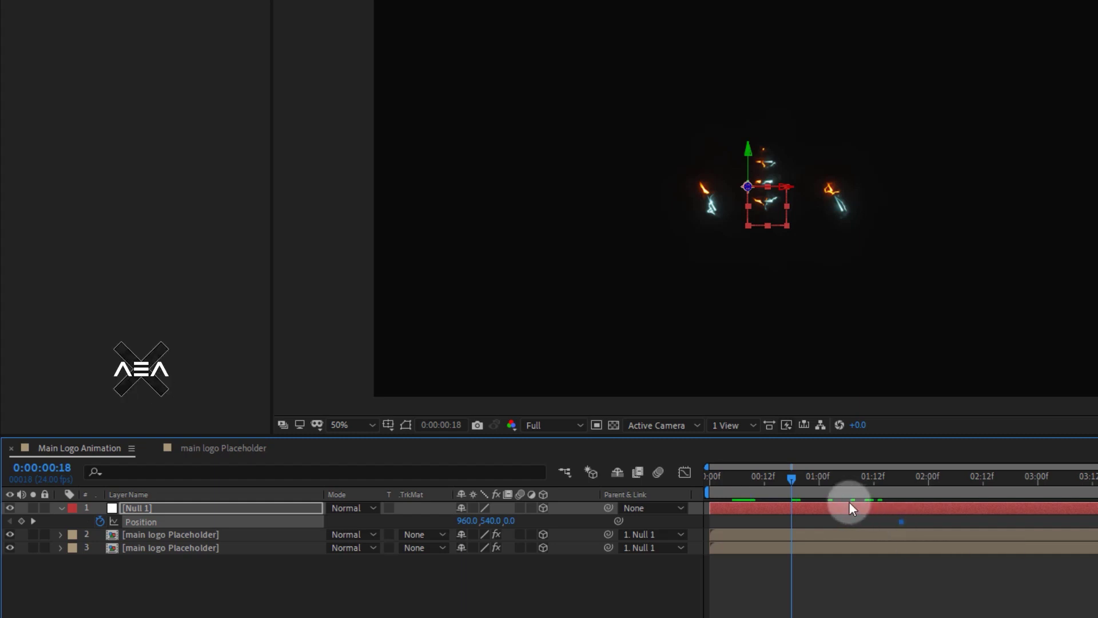
# - Keyframe the null's Z Position at -2690 at 0:00:00:20 and preview the logo's movement
pyautogui.click(800, 486)
pyautogui.moveTo(507, 521); pyautogui.dragTo(327, 559)
pyautogui.press('space')
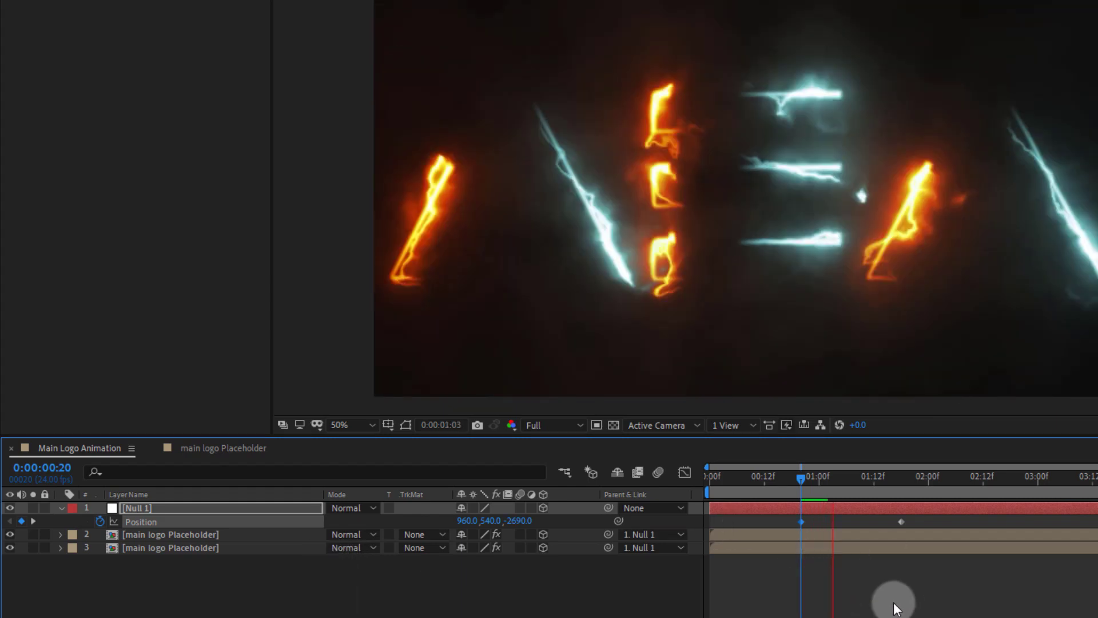
pyautogui.press('space')
# - Lower the composition preview resolution to Half and preview the movement from 0:00:00:22
pyautogui.click(838, 482)
pyautogui.click(552, 421)
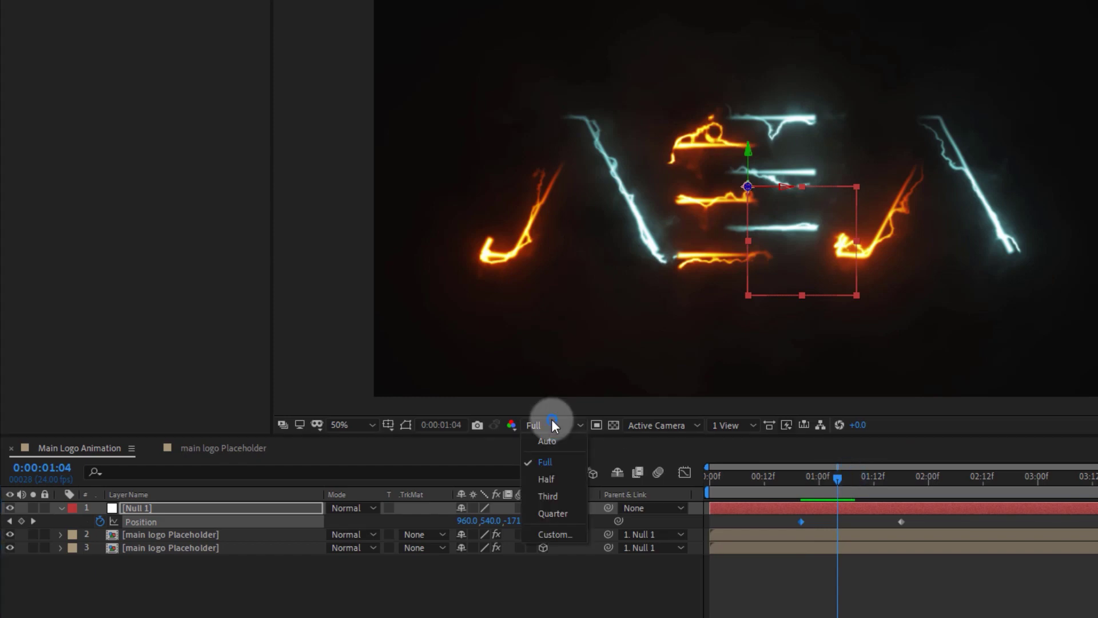
pyautogui.click(547, 479)
pyautogui.moveTo(838, 475); pyautogui.dragTo(812, 487)
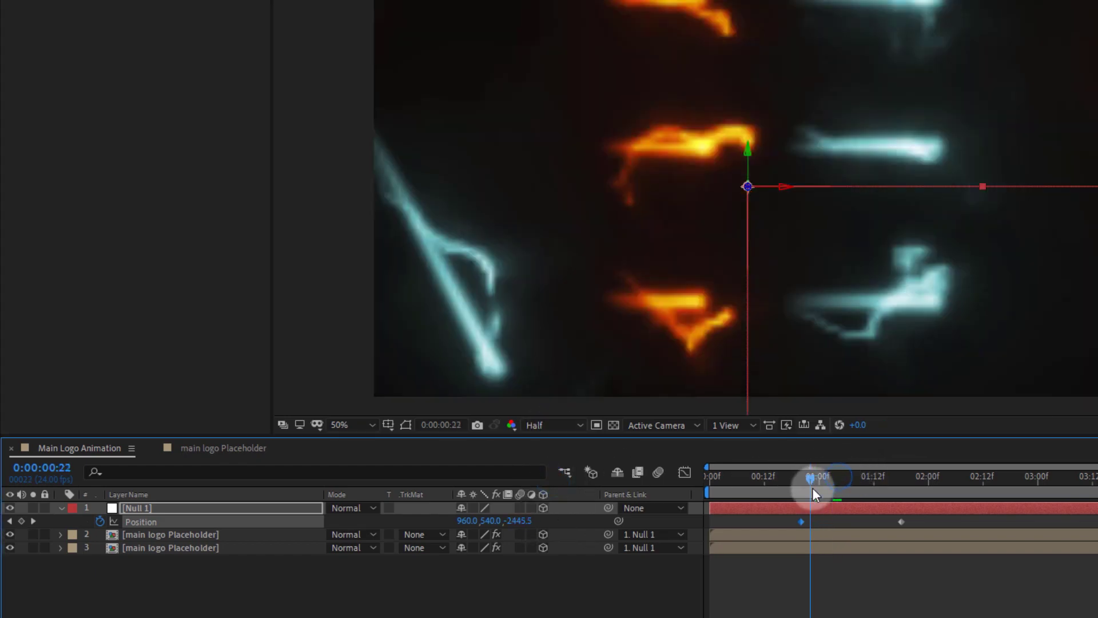
pyautogui.press('space')
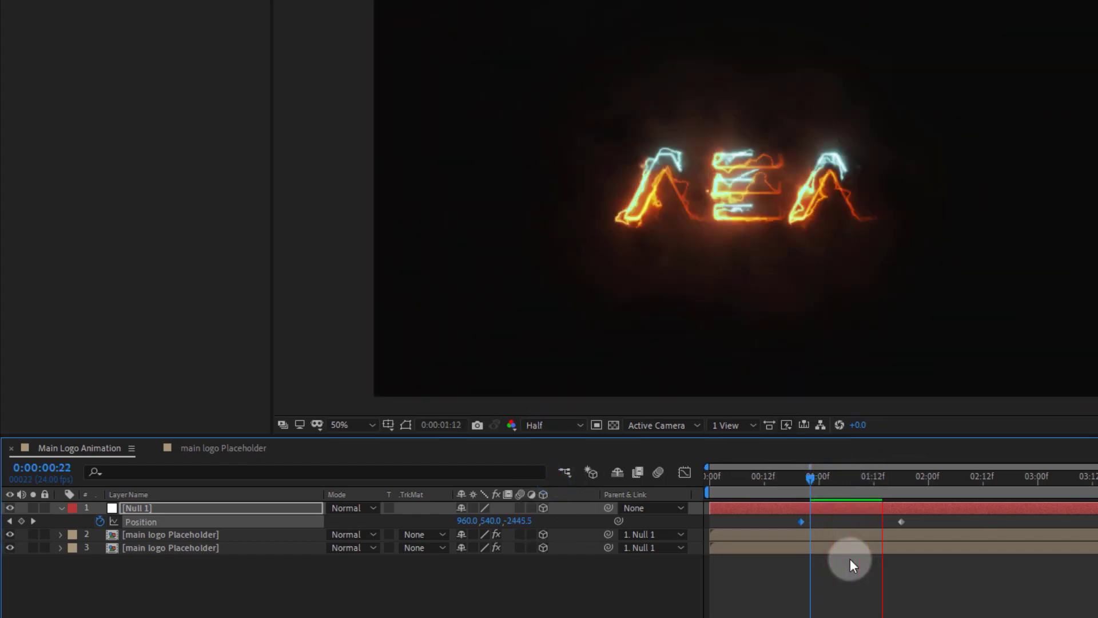
pyautogui.press('space')
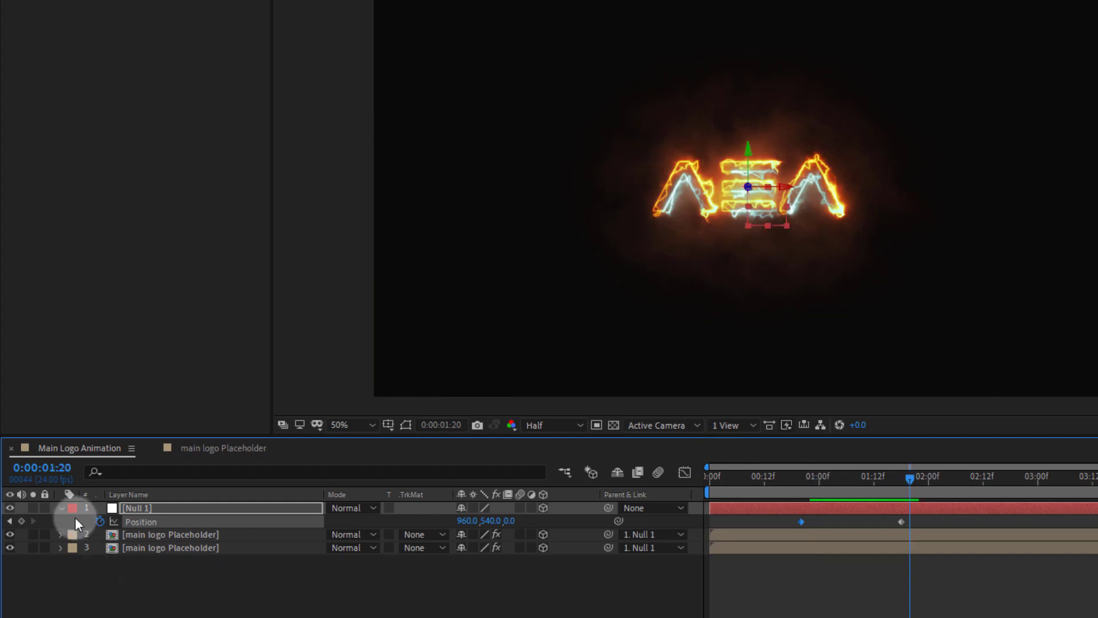
# - Pre-compose the null and both placeholder layers into a new composition named R, moving all attributes
pyautogui.click(58, 508)
pyautogui.moveTo(184, 579); pyautogui.dragTo(165, 503)
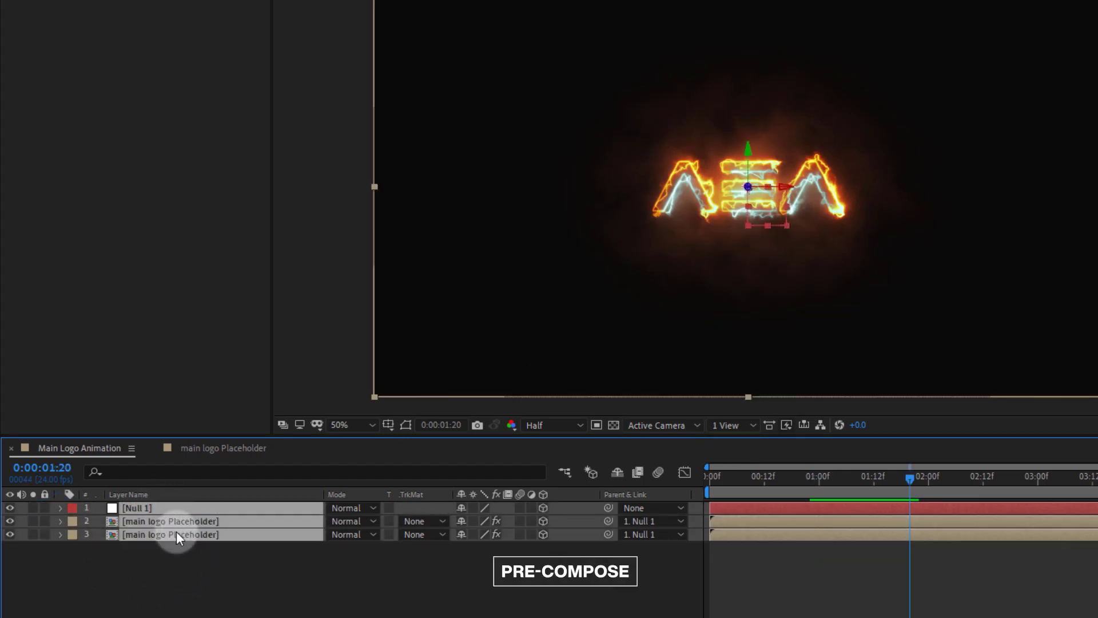
pyautogui.rightClick(176, 535)
pyautogui.click(257, 450)
pyautogui.write('R')
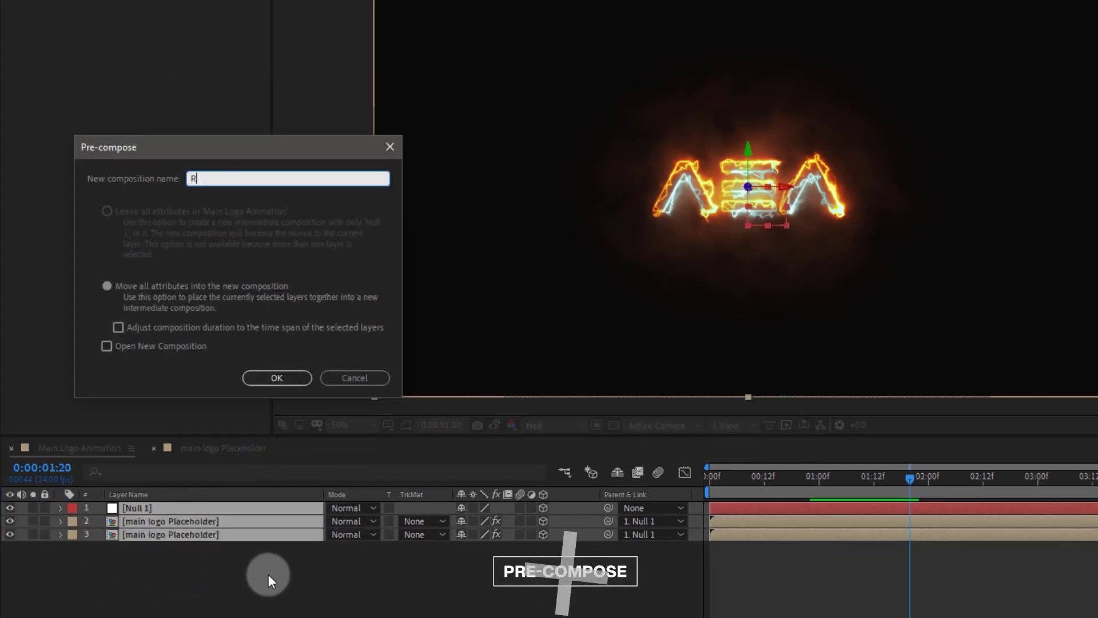
pyautogui.click(263, 379)
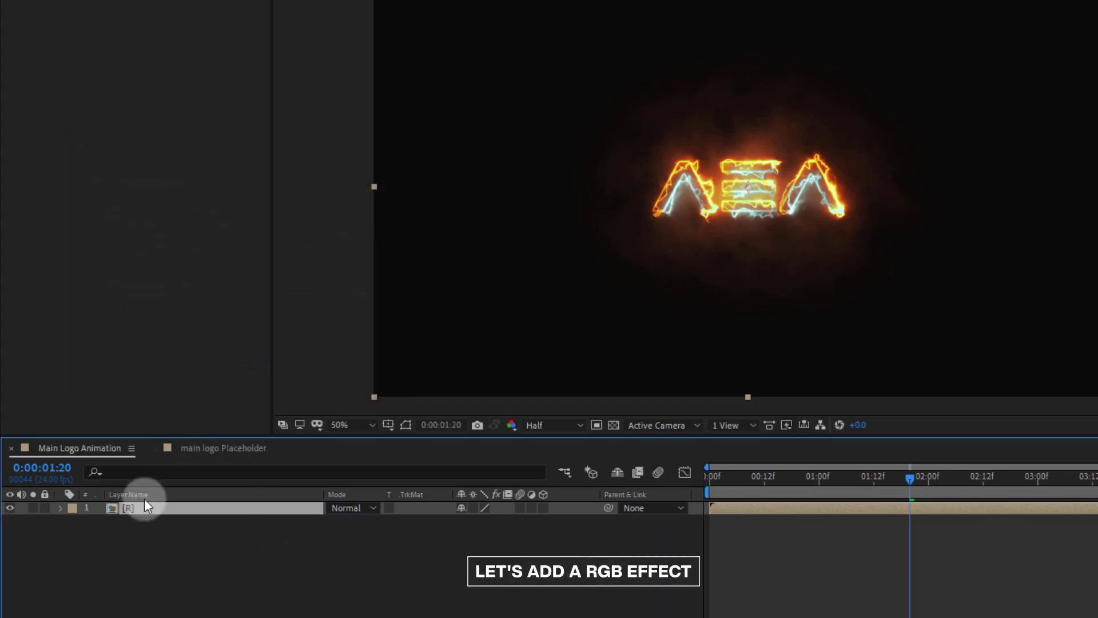
# - Duplicate the R layer twice to get three stacked copies for the RGB effect
pyautogui.click(120, 538)
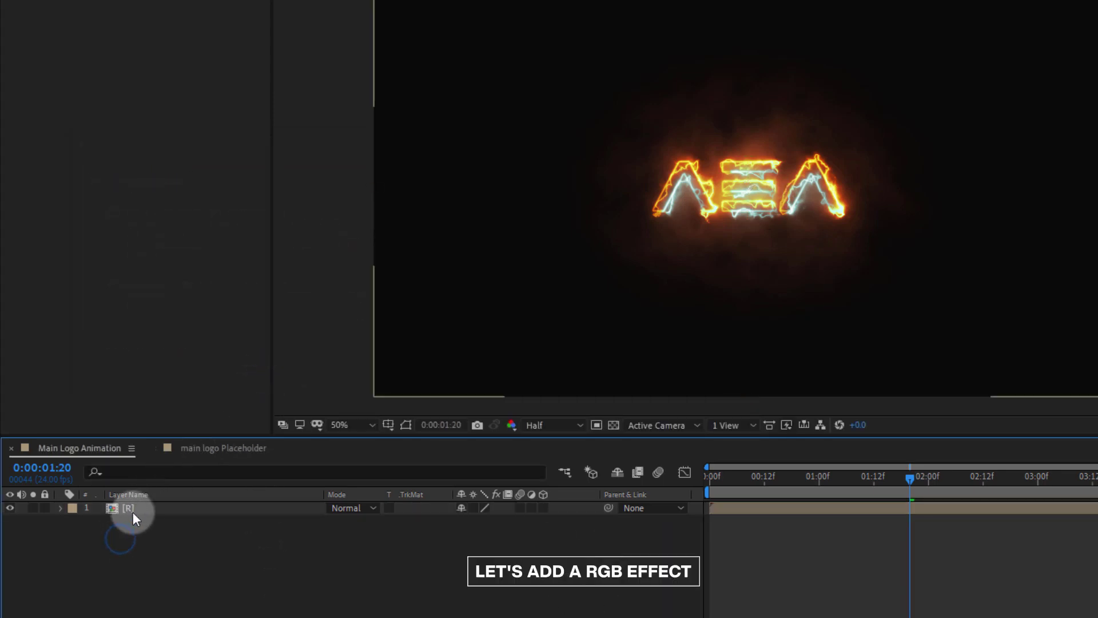
pyautogui.click(133, 513)
pyautogui.hotkey('ctrl', 'd')
pyautogui.hotkey('ctrl', 'd')
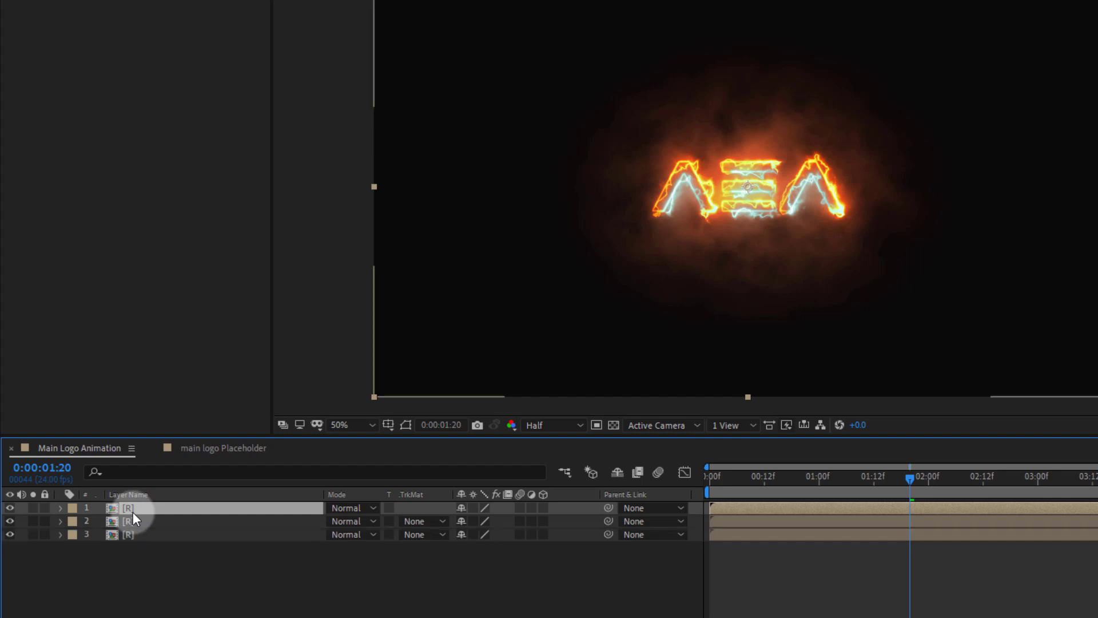
# - Rename the middle copy of the R layer to G and the lowest copy to B
pyautogui.click(125, 573)
pyautogui.click(141, 509)
pyautogui.click(142, 519)
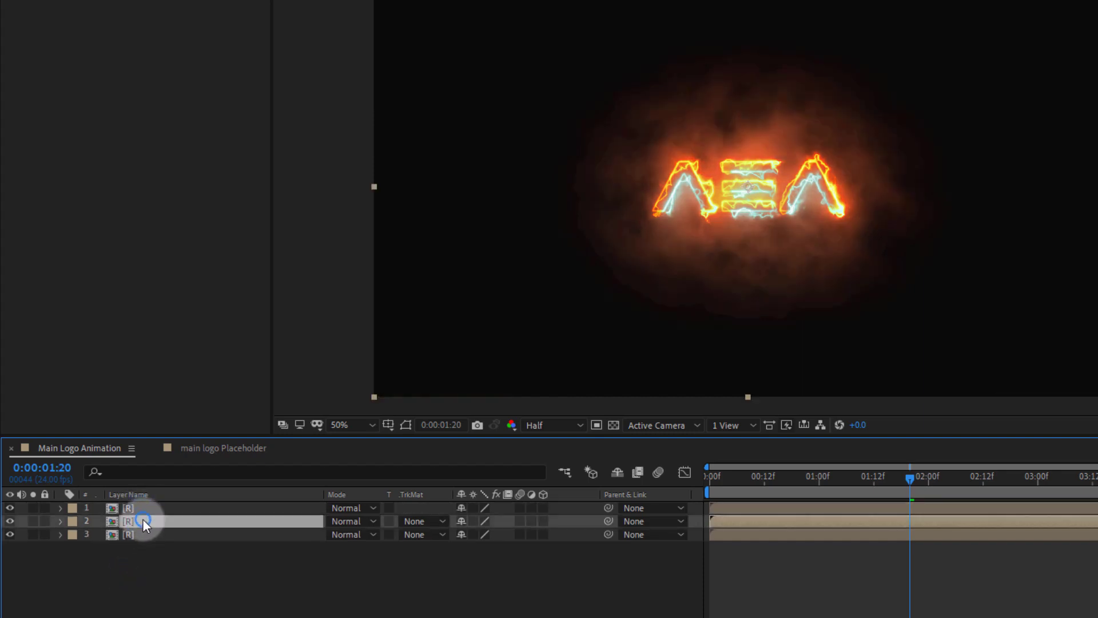
pyautogui.press('Return')
pyautogui.write('G')
pyautogui.click(141, 544)
pyautogui.click(142, 534)
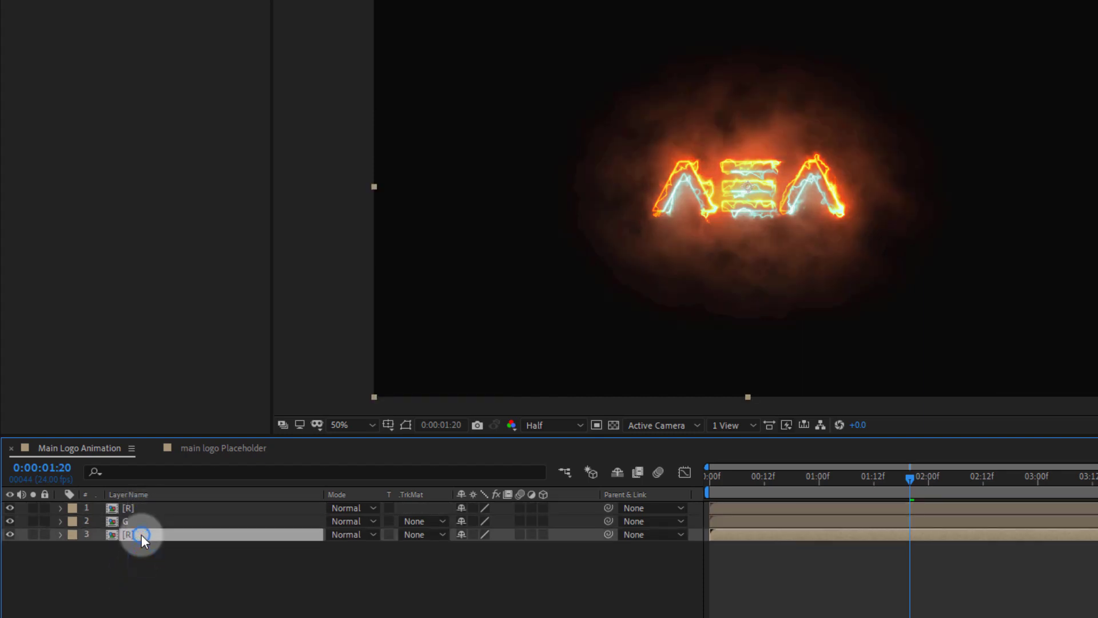
pyautogui.press('Return')
pyautogui.write('B')
pyautogui.click(144, 543)
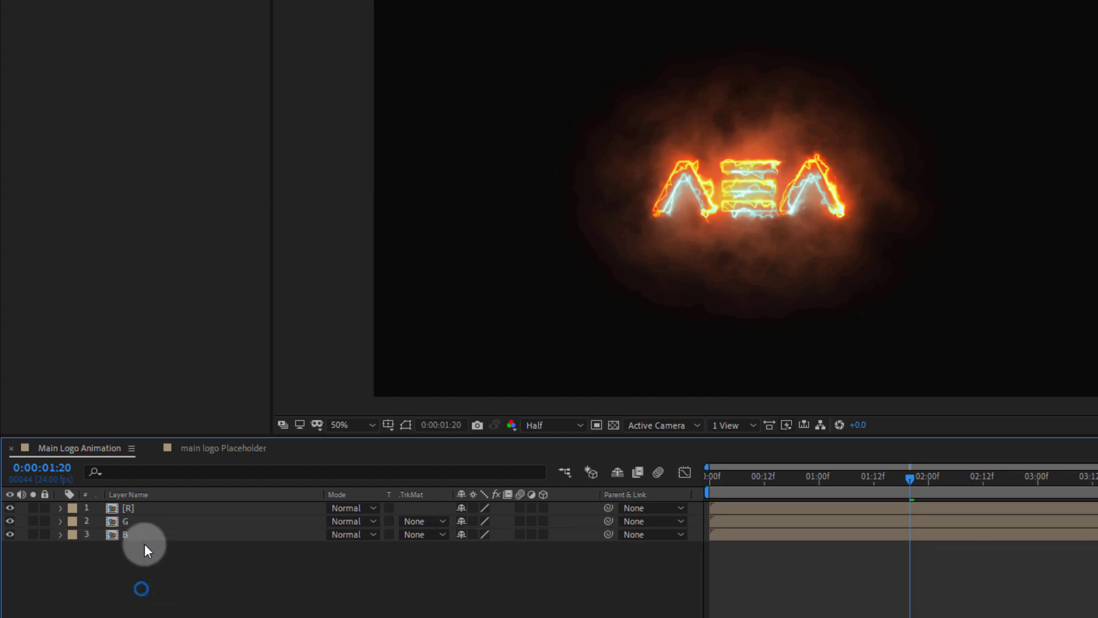
# - Apply the Shift Channels effect to the R layer
pyautogui.click(136, 507)
pyautogui.hotkey('ctrl', 'space')
pyautogui.write('shift')
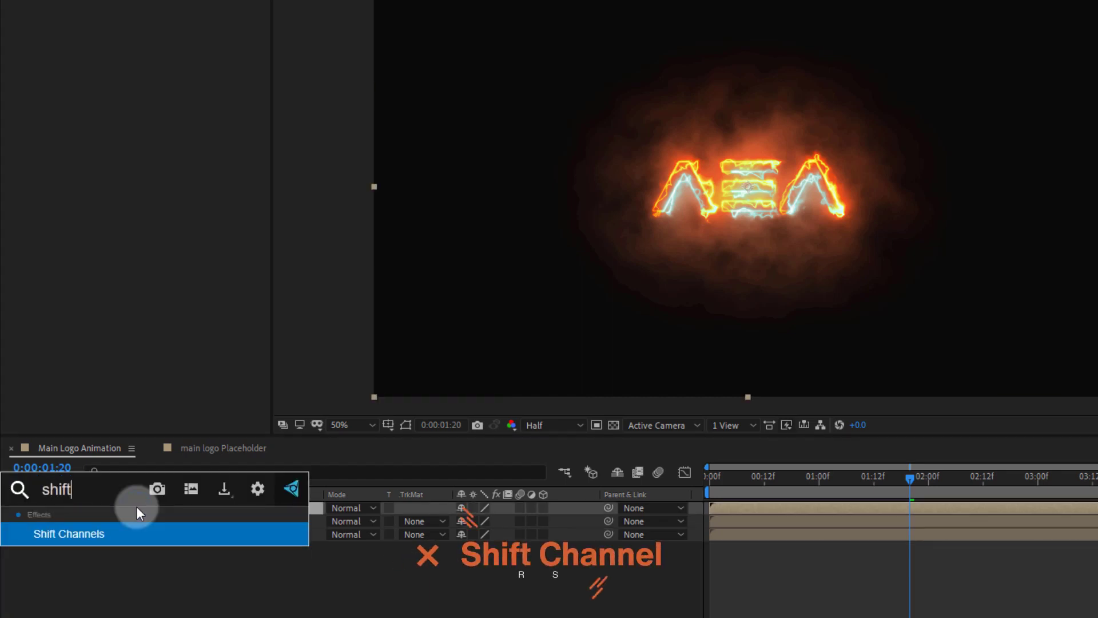
pyautogui.click(130, 533)
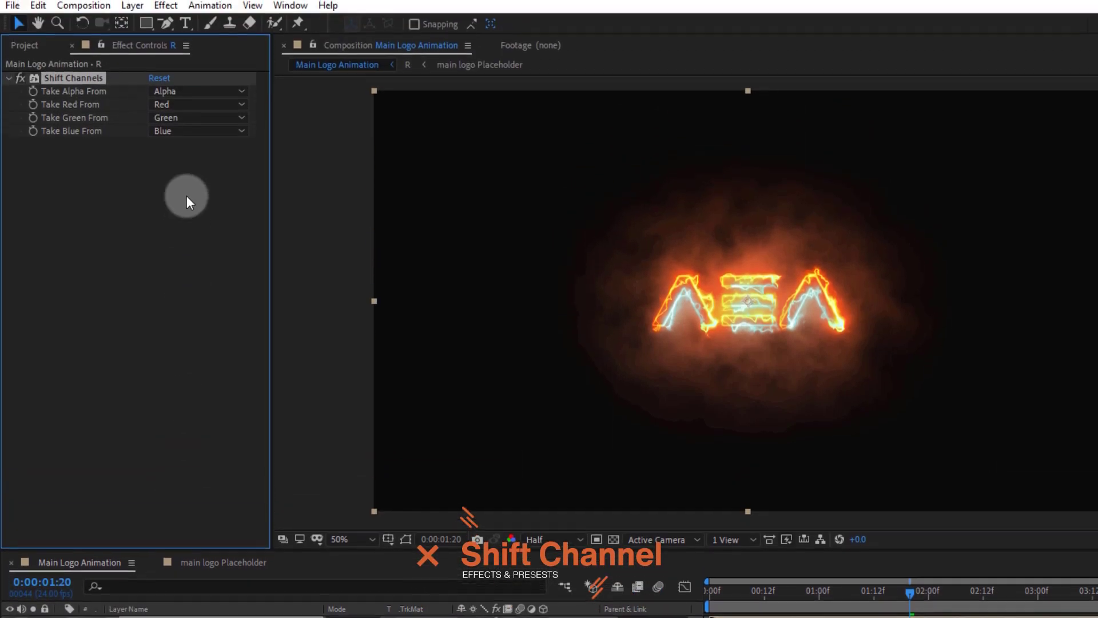
# - Configure the R layer's Shift Channels to keep Red from Red, with Green and Blue set to Full Off
pyautogui.click(192, 107)
pyautogui.click(171, 141)
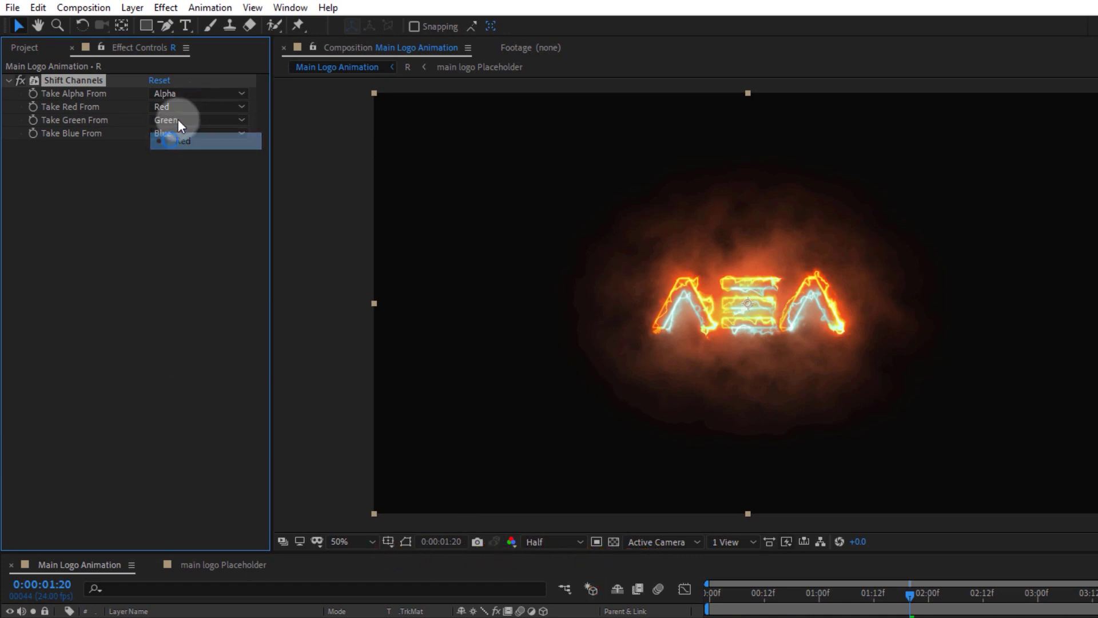
pyautogui.click(184, 116)
pyautogui.click(190, 291)
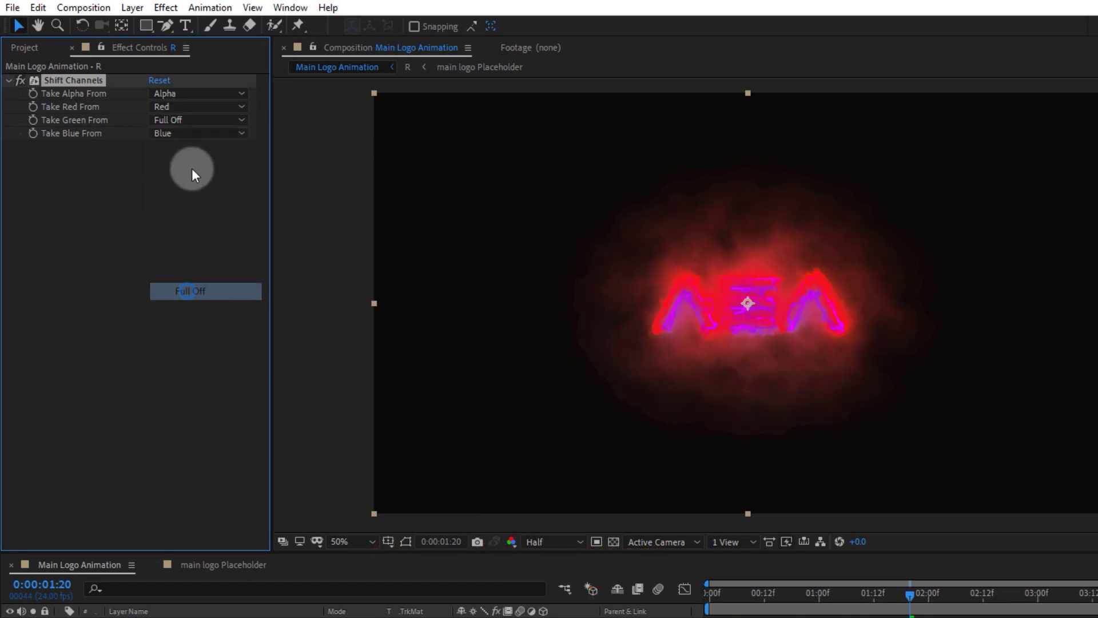
pyautogui.click(183, 135)
pyautogui.click(190, 304)
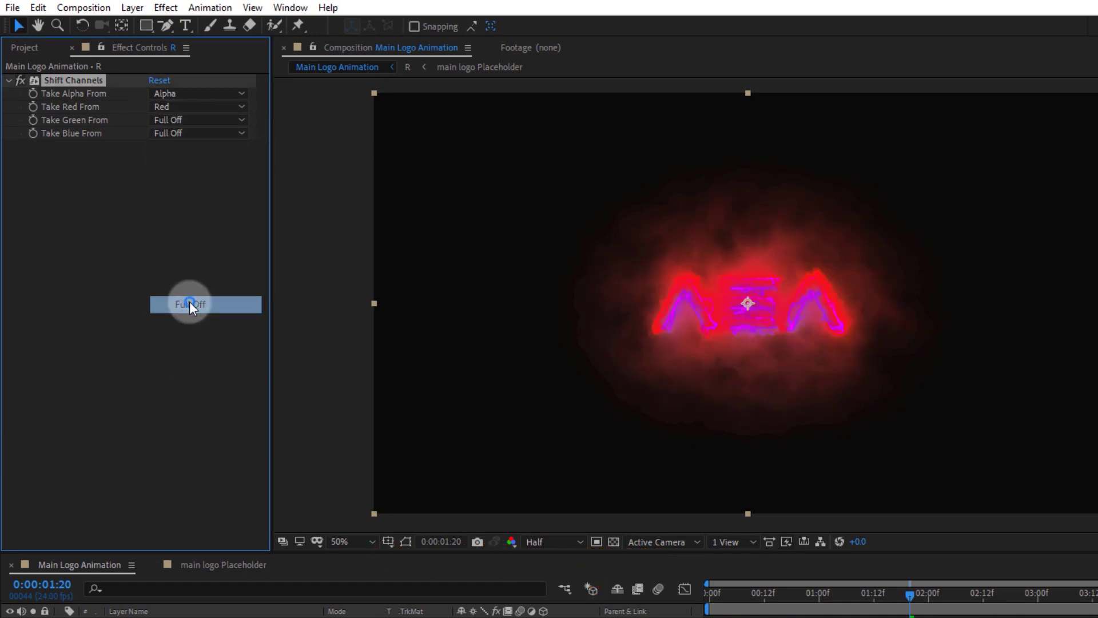
# - Copy the Shift Channels effect from the R layer onto the G layer
pyautogui.click(80, 77)
pyautogui.hotkey('ctrl', 'c')
pyautogui.click(106, 543)
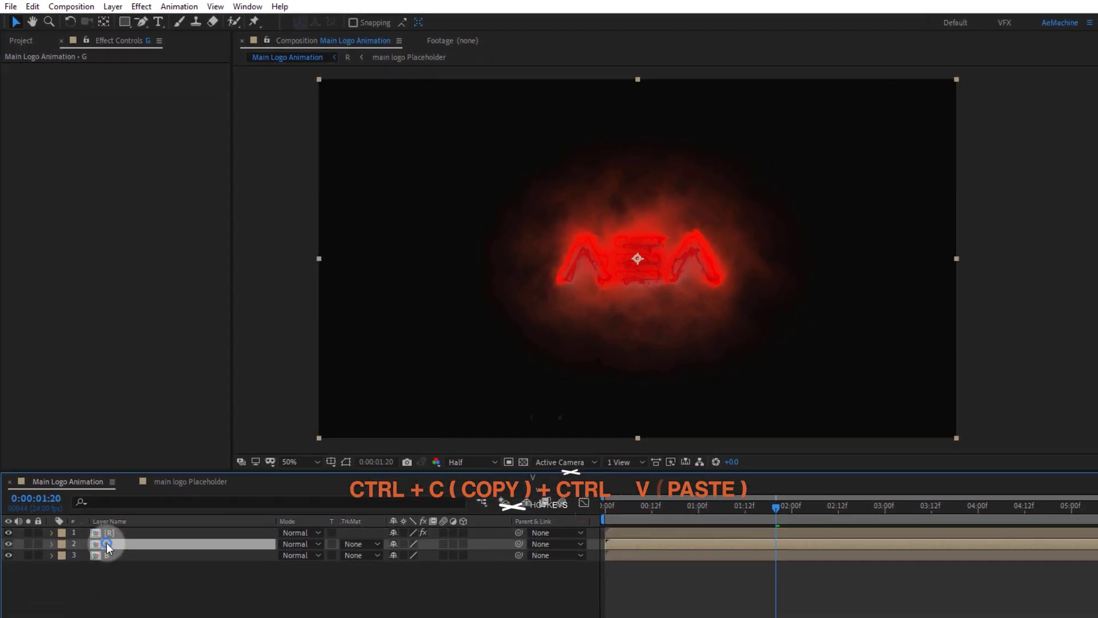
pyautogui.hotkey('ctrl', 'v')
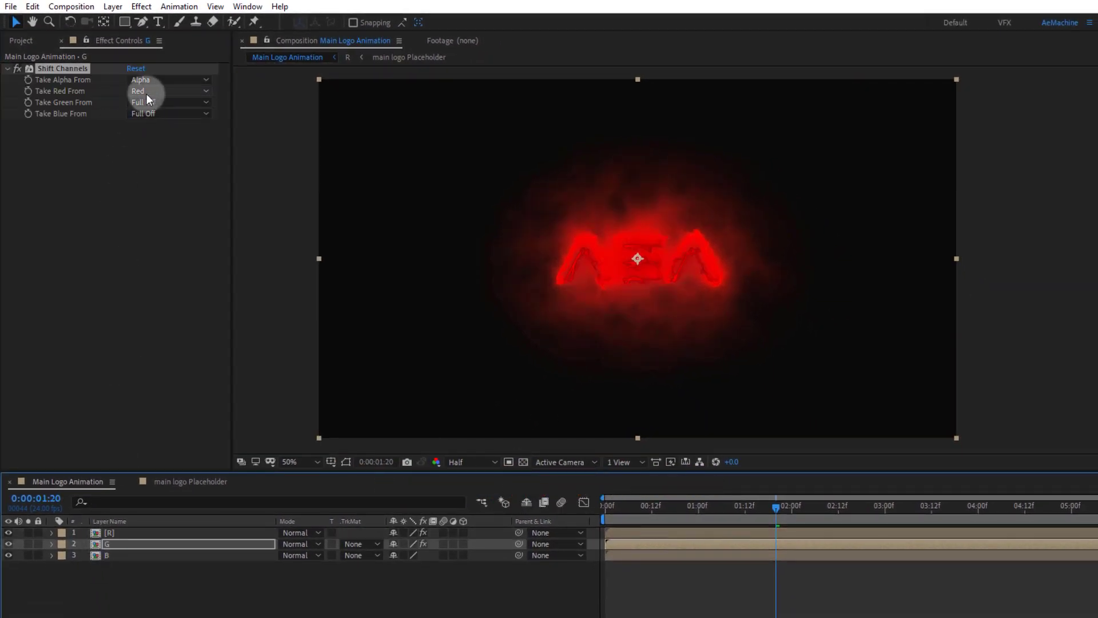
# - Configure the G layer's Shift Channels with Red at Full Off, Green taken from Green, and Blue at Full Off
pyautogui.click(146, 95)
pyautogui.click(149, 232)
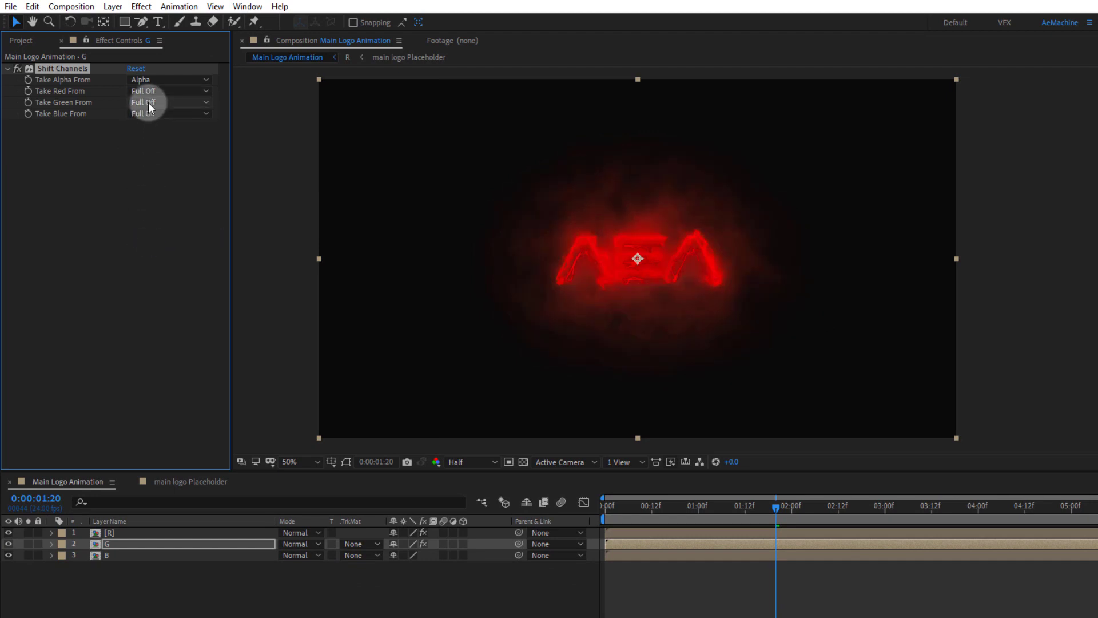
pyautogui.click(150, 107)
pyautogui.click(156, 151)
pyautogui.click(150, 113)
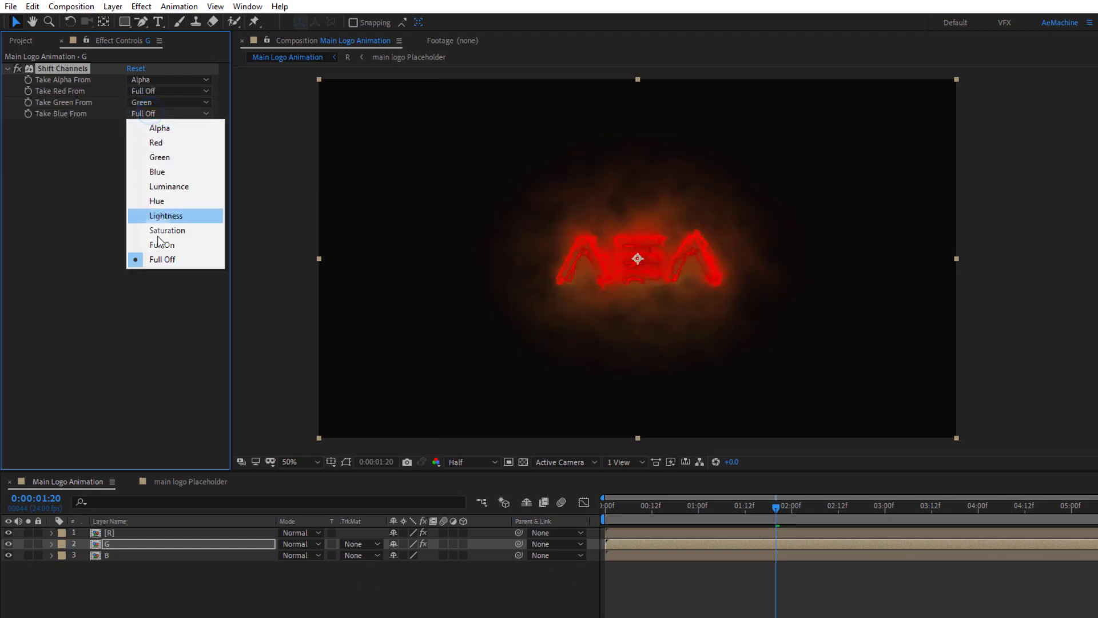
pyautogui.click(160, 260)
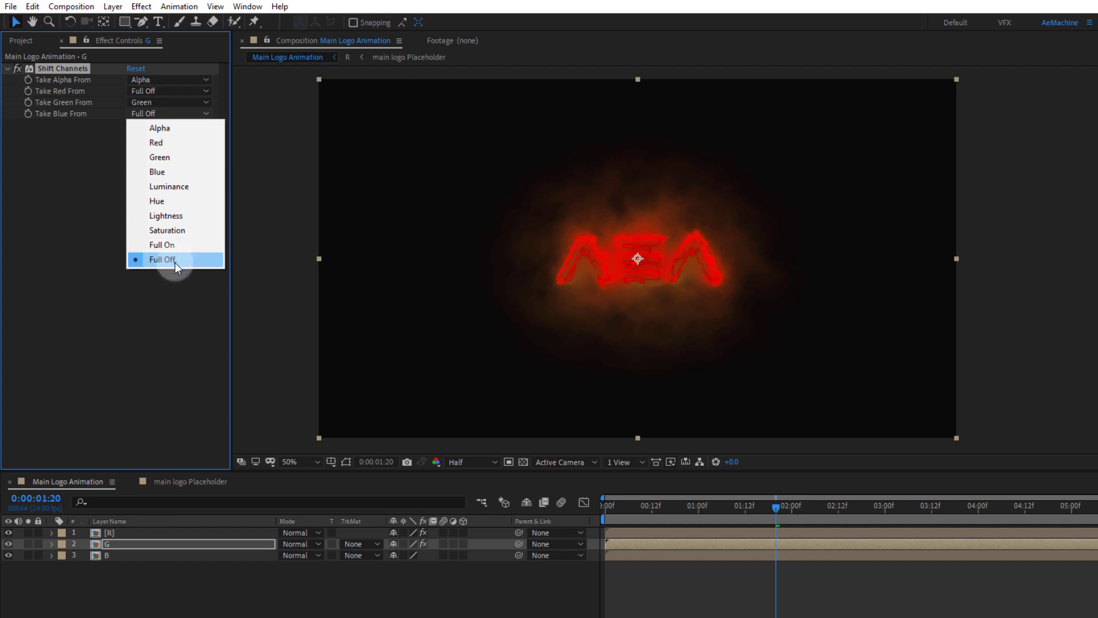
pyautogui.click(175, 262)
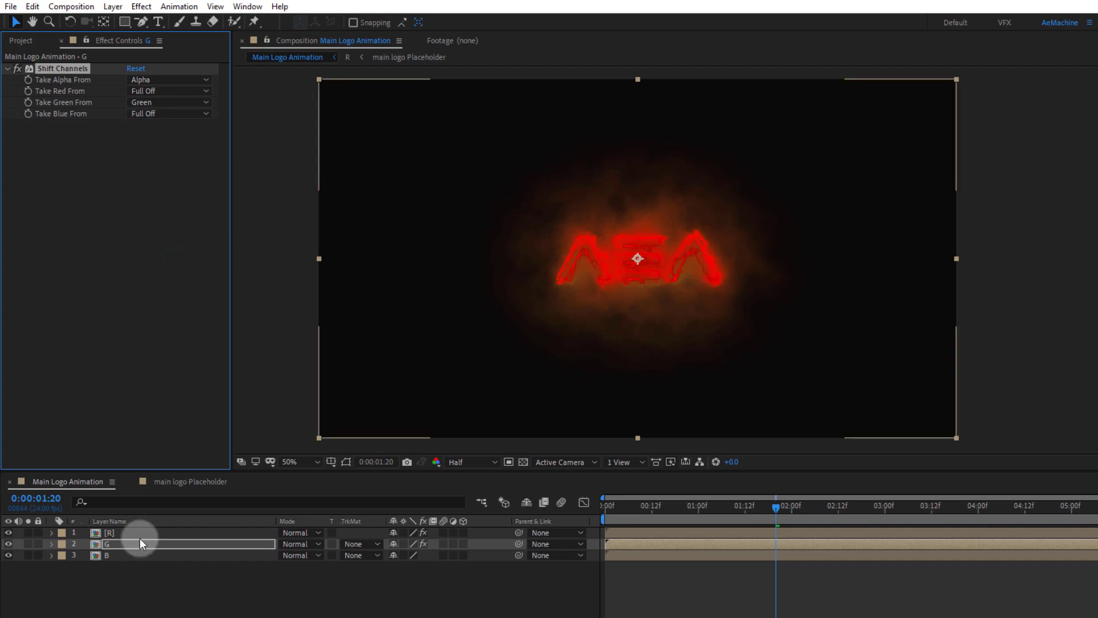
# - Paste Shift Channels onto the B layer and set Red and Green to Full Off, with Blue taken from Blue
pyautogui.click(117, 556)
pyautogui.hotkey('ctrl', 'v')
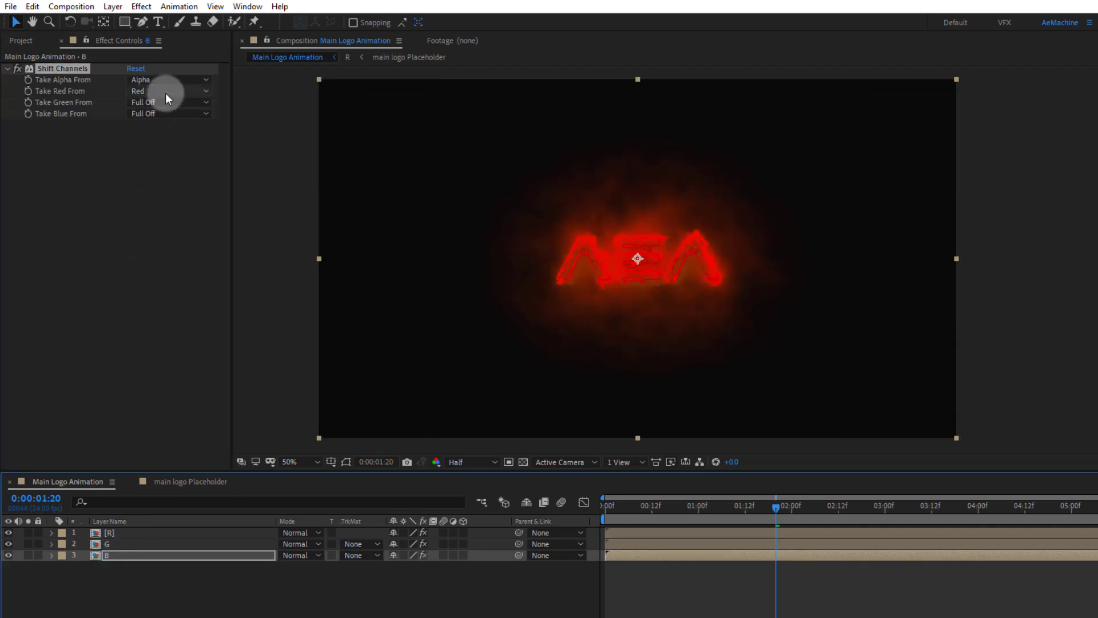
pyautogui.click(166, 92)
pyautogui.click(156, 232)
pyautogui.click(153, 111)
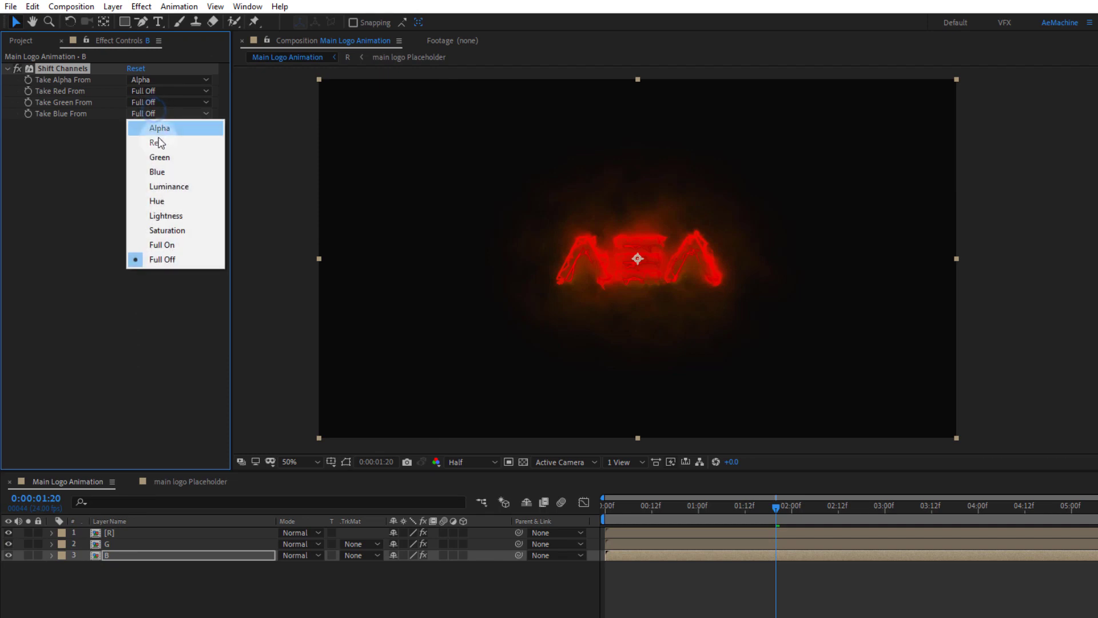
pyautogui.click(157, 171)
# - Set the blend mode of the R, G and B layers to Screen
pyautogui.click(115, 547)
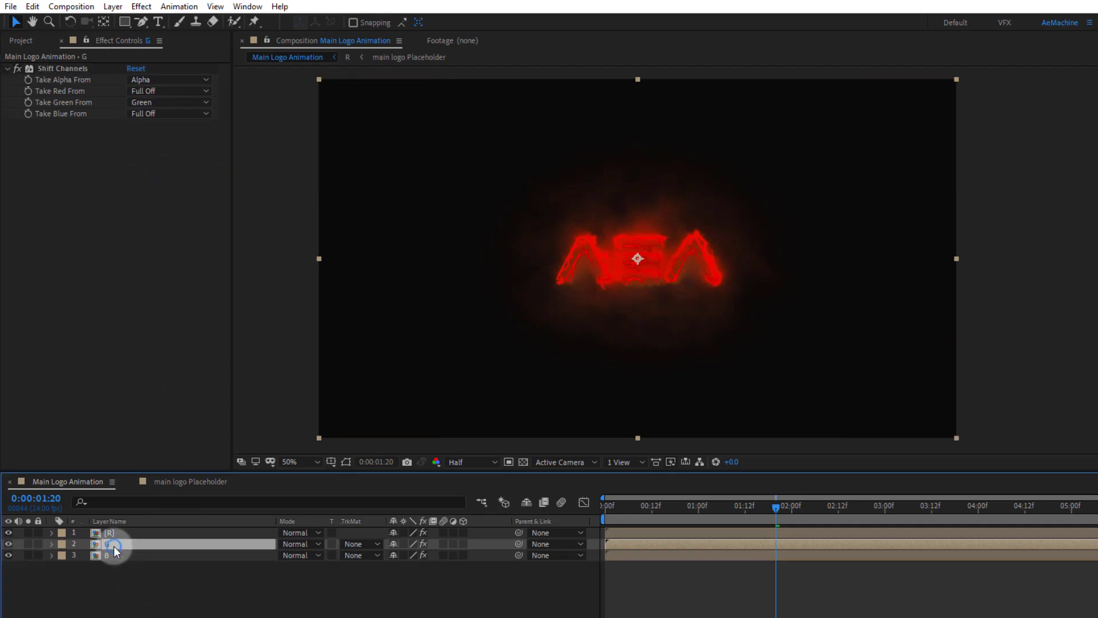
pyautogui.moveTo(147, 580); pyautogui.dragTo(133, 520)
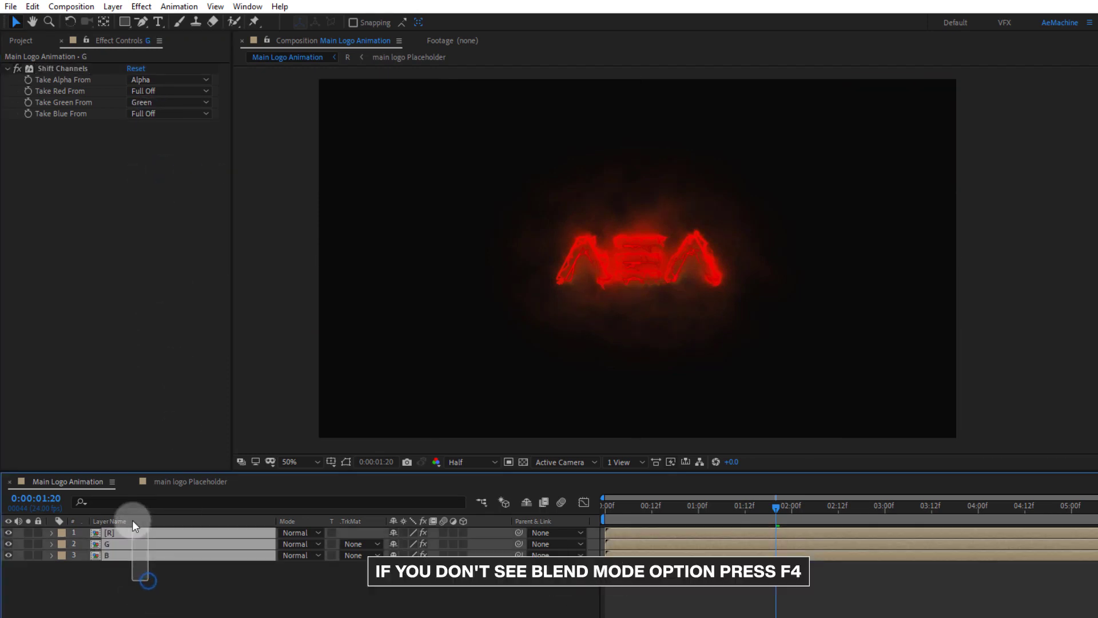
pyautogui.click(294, 531)
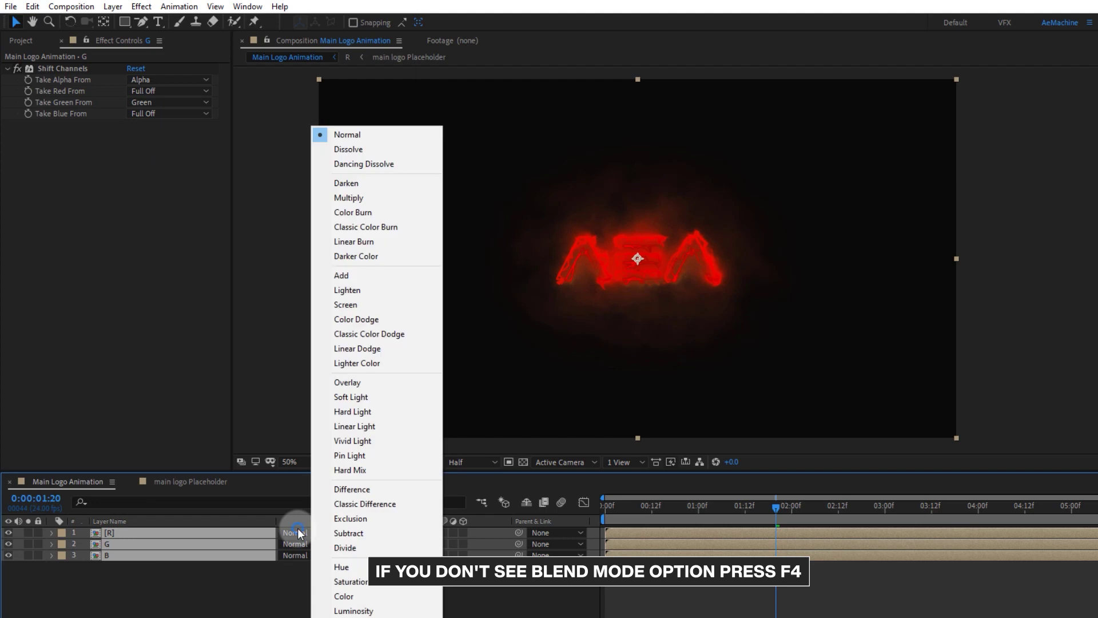
pyautogui.click(364, 313)
pyautogui.click(282, 608)
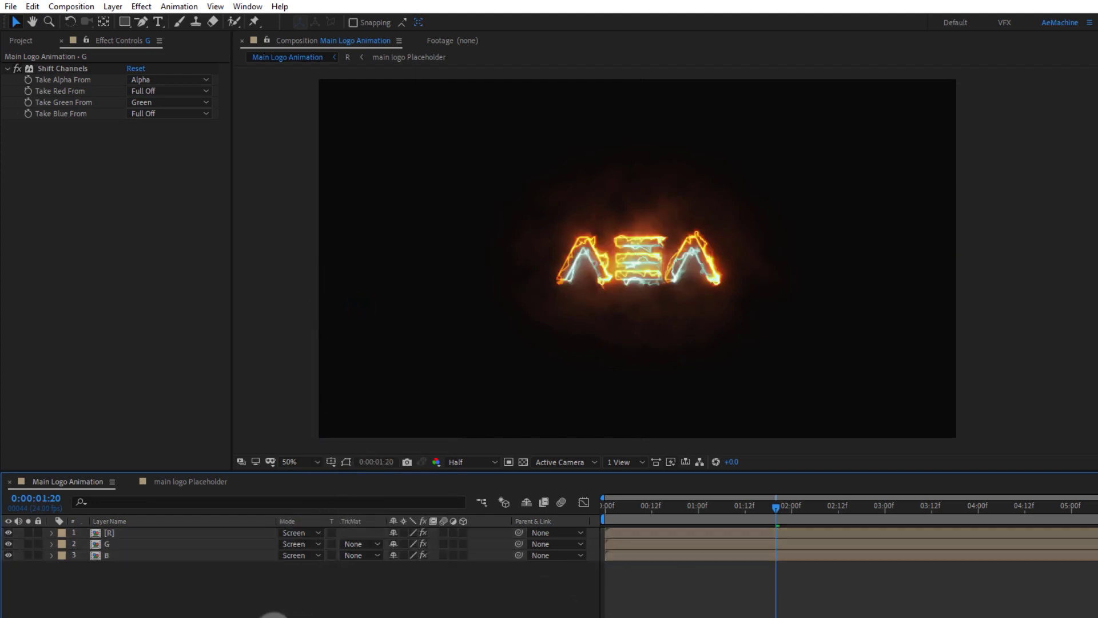
# - Create a new null object in the Main Logo Animation composition
pyautogui.rightClick(116, 572)
pyautogui.moveTo(150, 428)
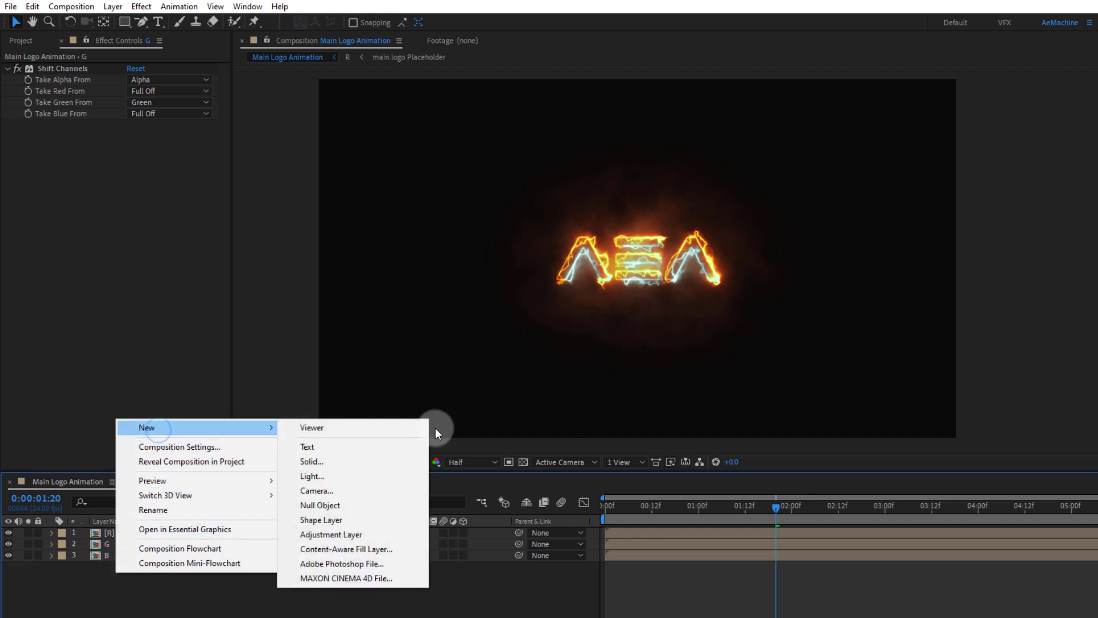
pyautogui.click(358, 500)
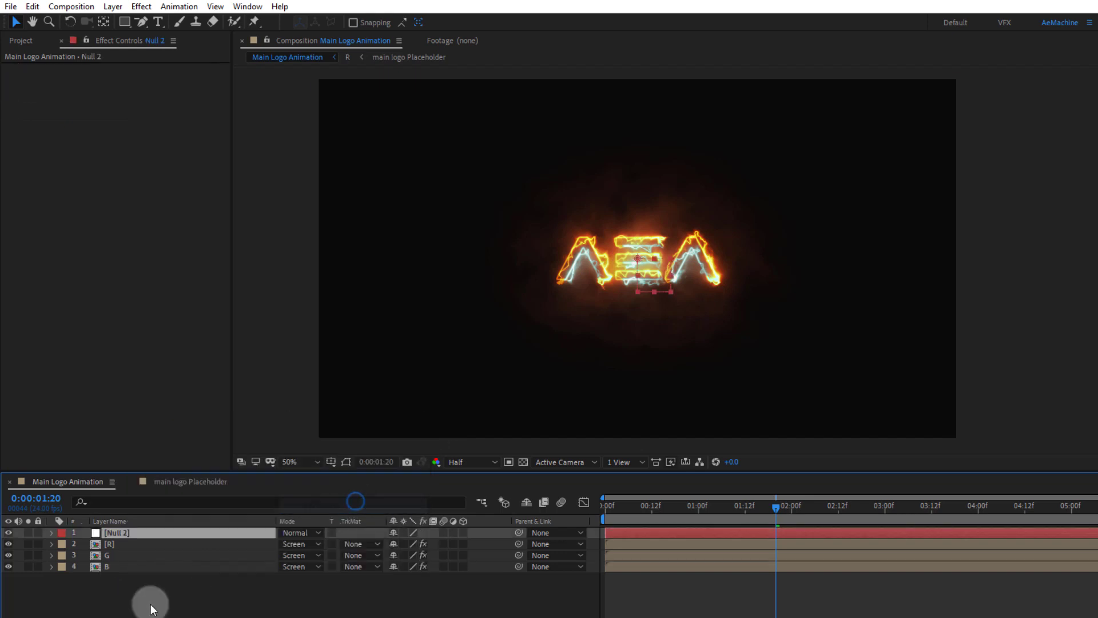
# - Reveal the R layer's Position property and apply a Slider Control effect to the new null
pyautogui.click(119, 546)
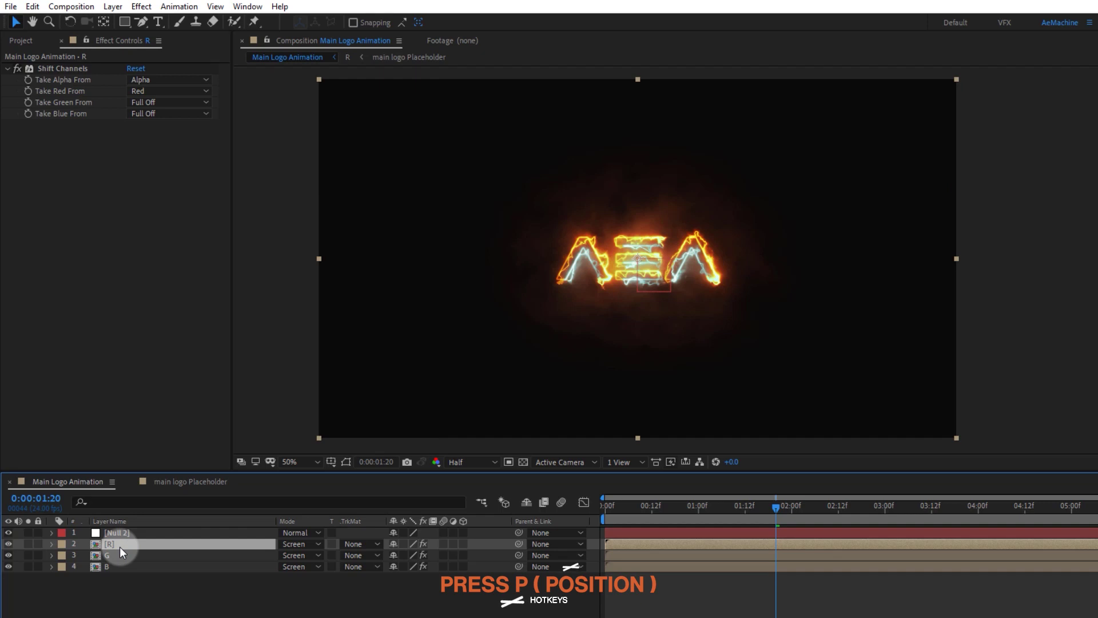
pyautogui.press('p')
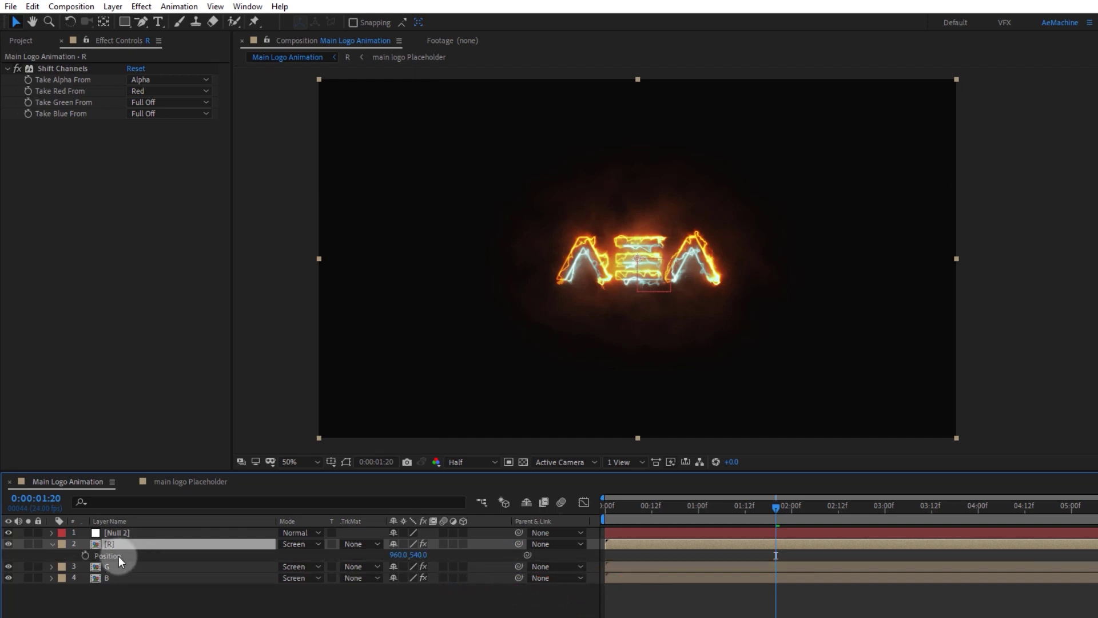
pyautogui.click(118, 556)
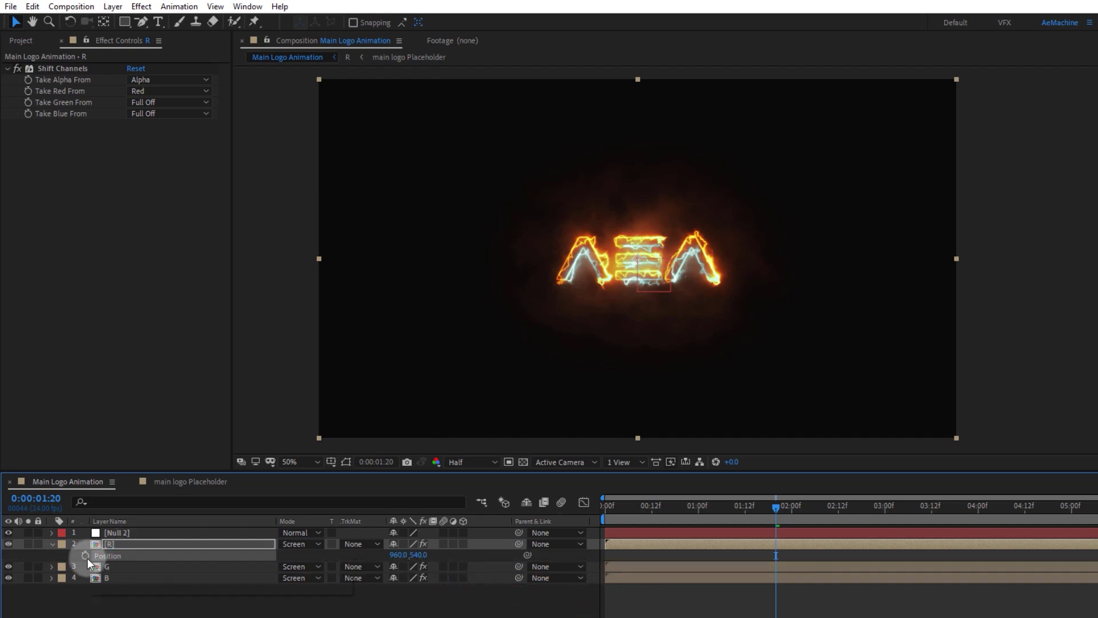
pyautogui.click(118, 533)
pyautogui.hotkey('ctrl', 'space')
pyautogui.write('slide')
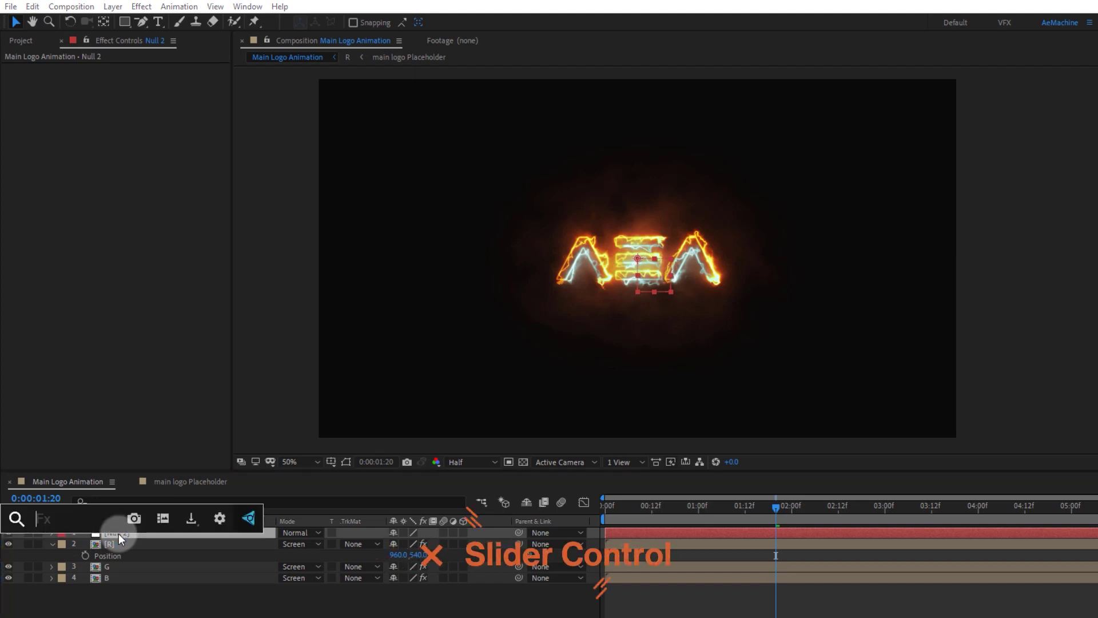
# - Add a wiggle expression to the R layer's Position with frequency 20 and the amplitude linked to the null's Slider
pyautogui.click(126, 558)
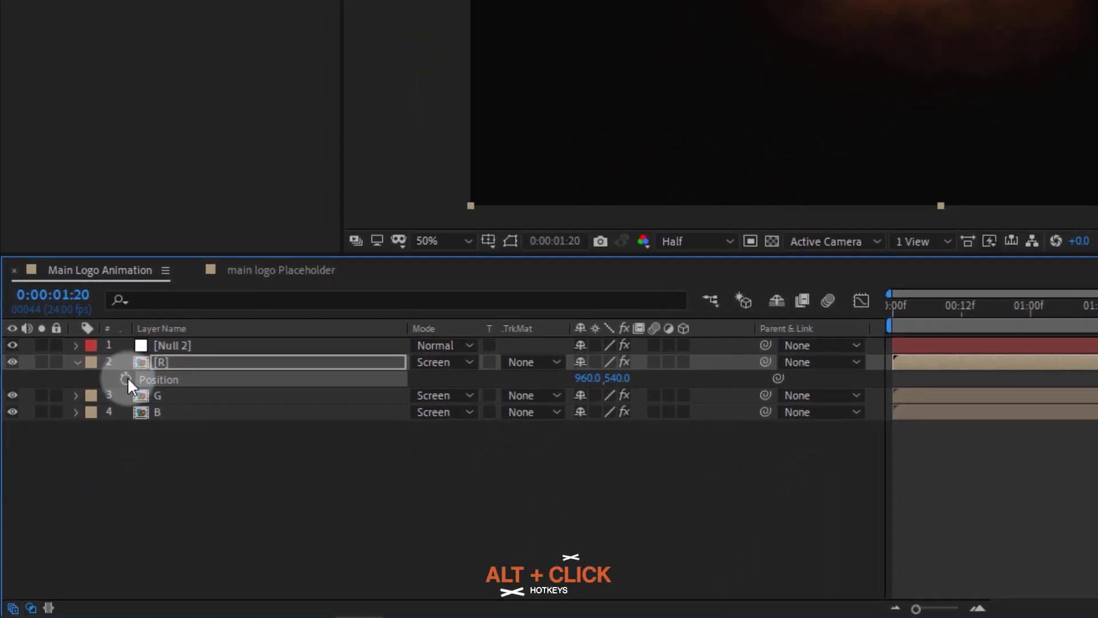
pyautogui.keyDown('alt'); pyautogui.click(85, 555); pyautogui.keyUp('alt')
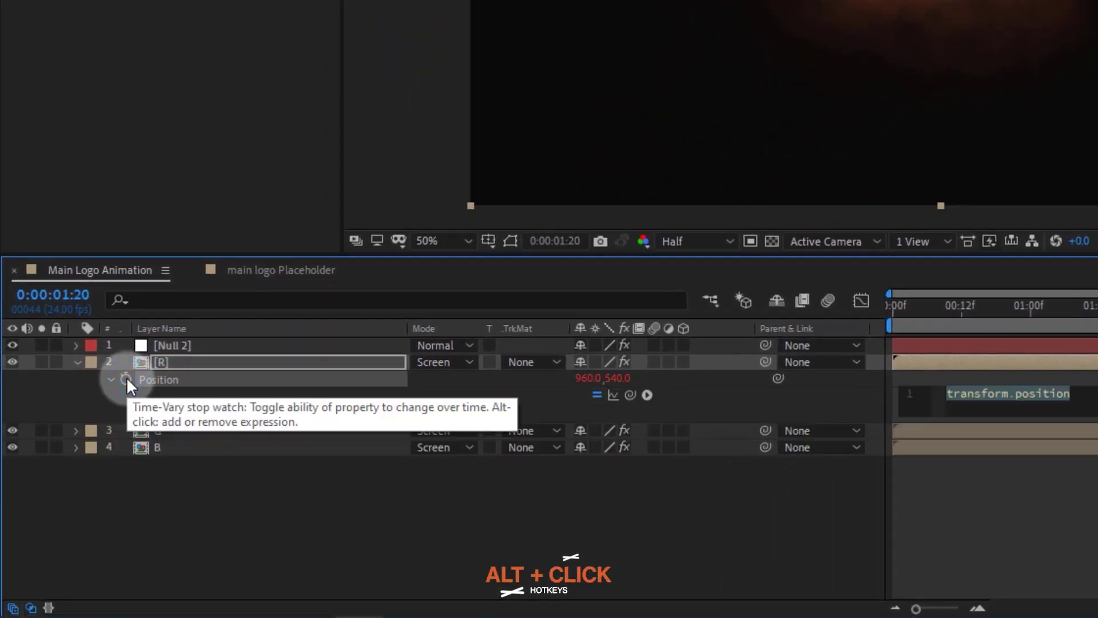
pyautogui.write('wiggl')
pyautogui.press('Return')
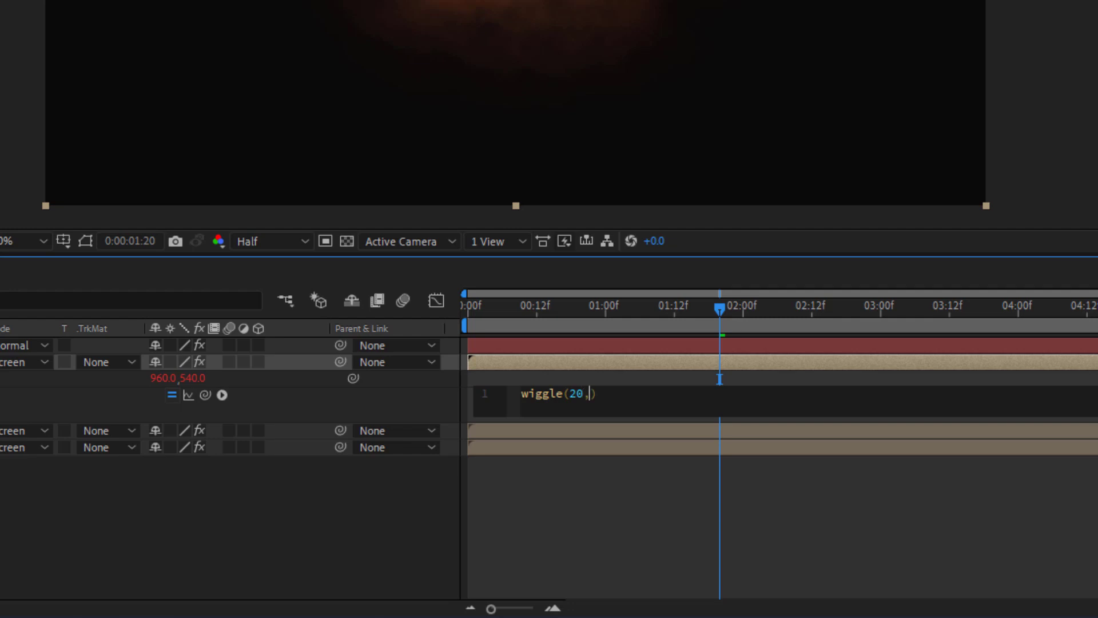
pyautogui.click(177, 409)
pyautogui.moveTo(204, 395); pyautogui.dragTo(80, 118)
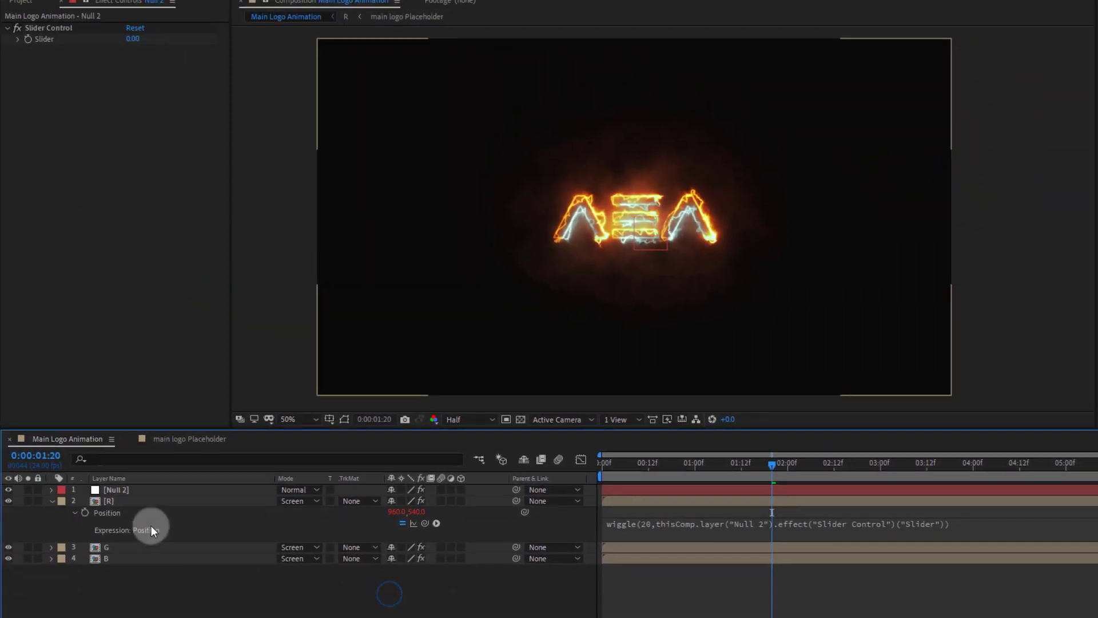
# - Copy only the expression from the R layer's Position and paste it onto the G and B layers
pyautogui.click(114, 512)
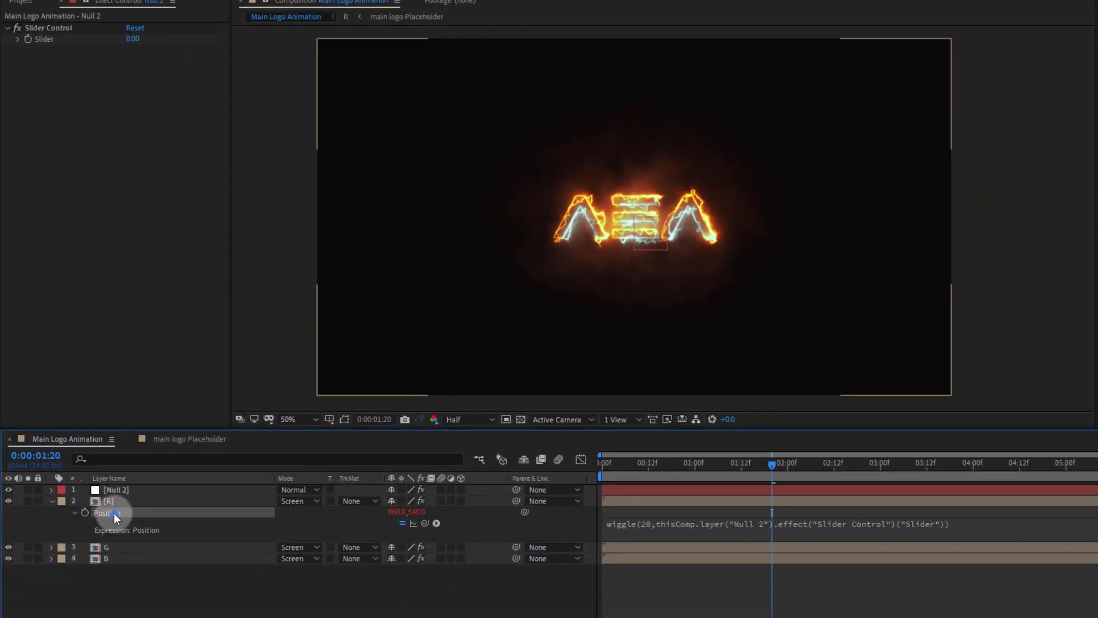
pyautogui.rightClick(115, 512)
pyautogui.click(161, 461)
pyautogui.click(115, 547)
pyautogui.keyDown('ctrl'); pyautogui.click(120, 557); pyautogui.keyUp('ctrl')
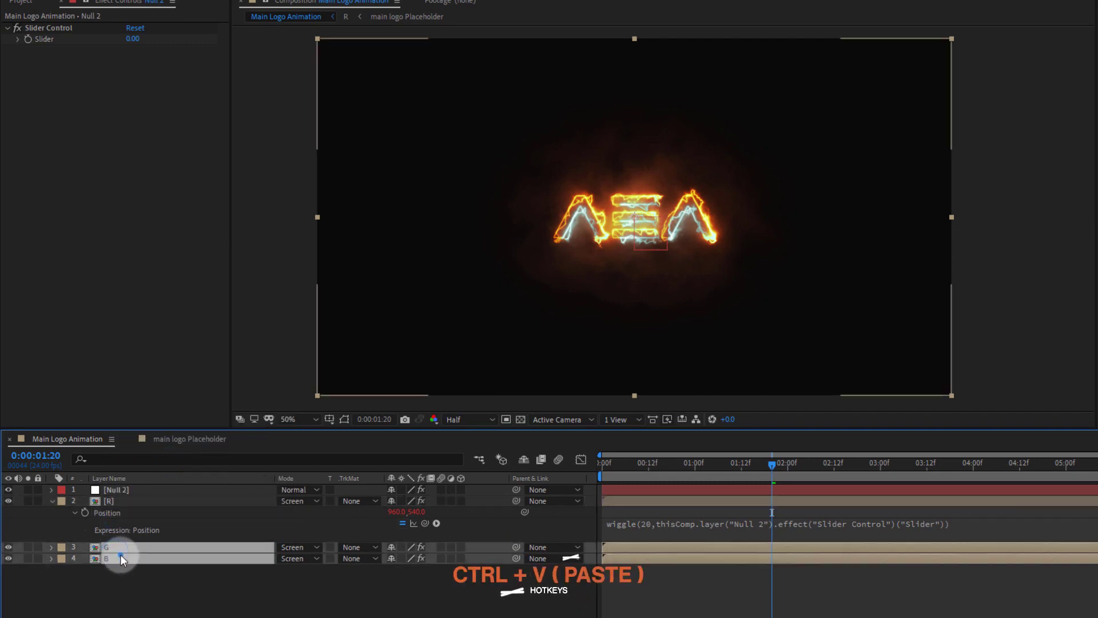
pyautogui.hotkey('ctrl', 'v')
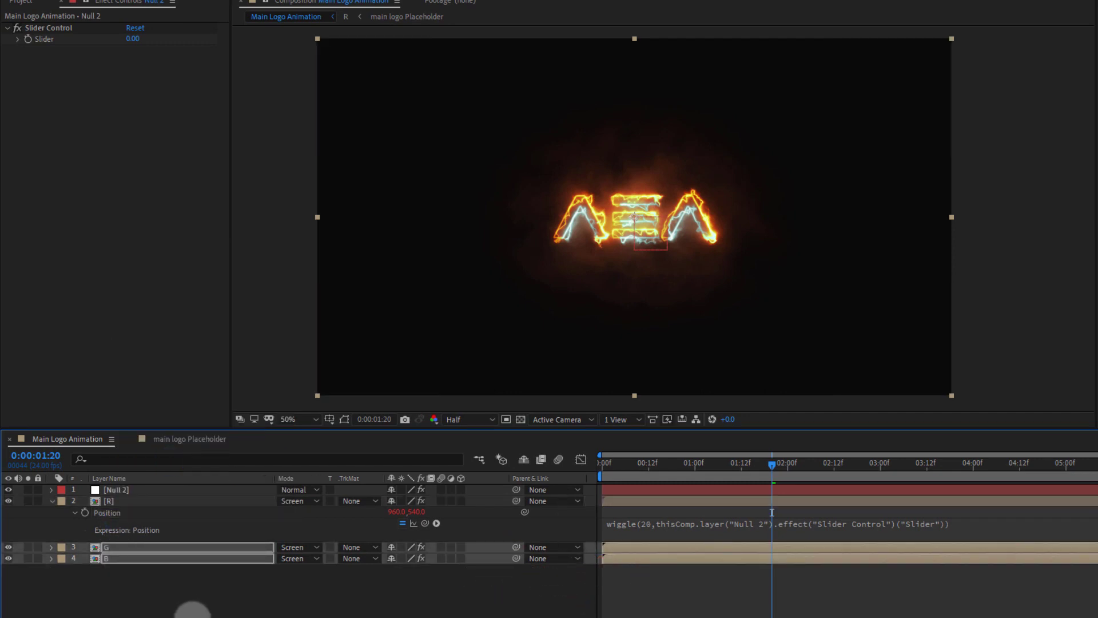
# - Check the pasted Position expressions on the G and B layers, and collapse the properties of all three channel layers
pyautogui.moveTo(192, 609); pyautogui.dragTo(139, 553)
pyautogui.press('u')
pyautogui.press('u')
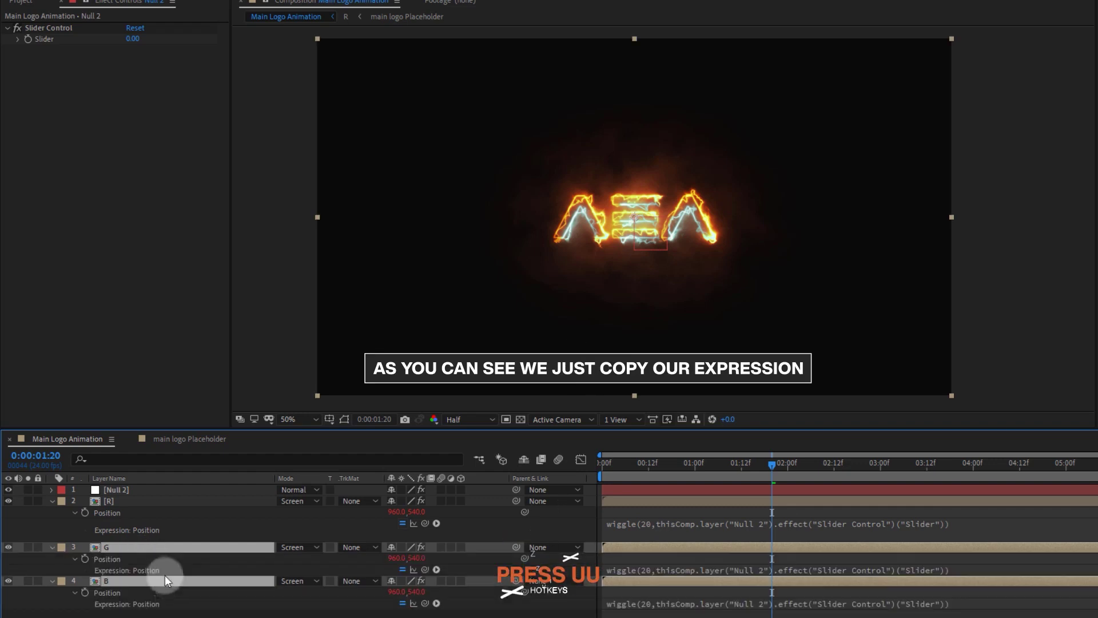
pyautogui.click(52, 547)
pyautogui.click(91, 582)
pyautogui.click(51, 502)
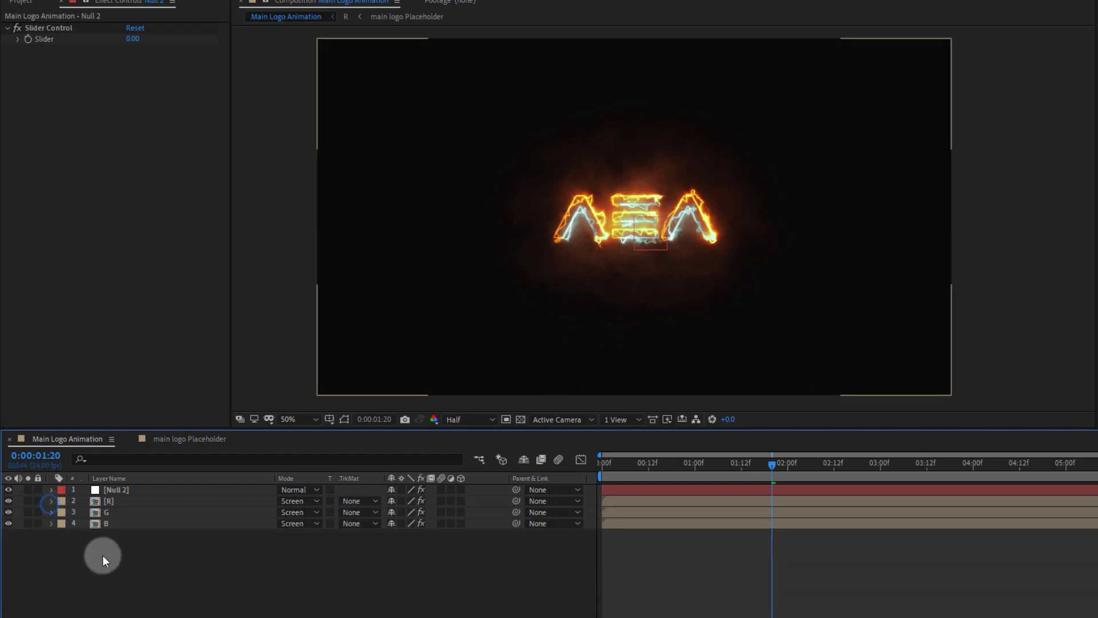
# - Keyframe the null's Slider at 0:00:00:20 with a value of 113
pyautogui.click(115, 493)
pyautogui.moveTo(643, 476); pyautogui.dragTo(680, 488)
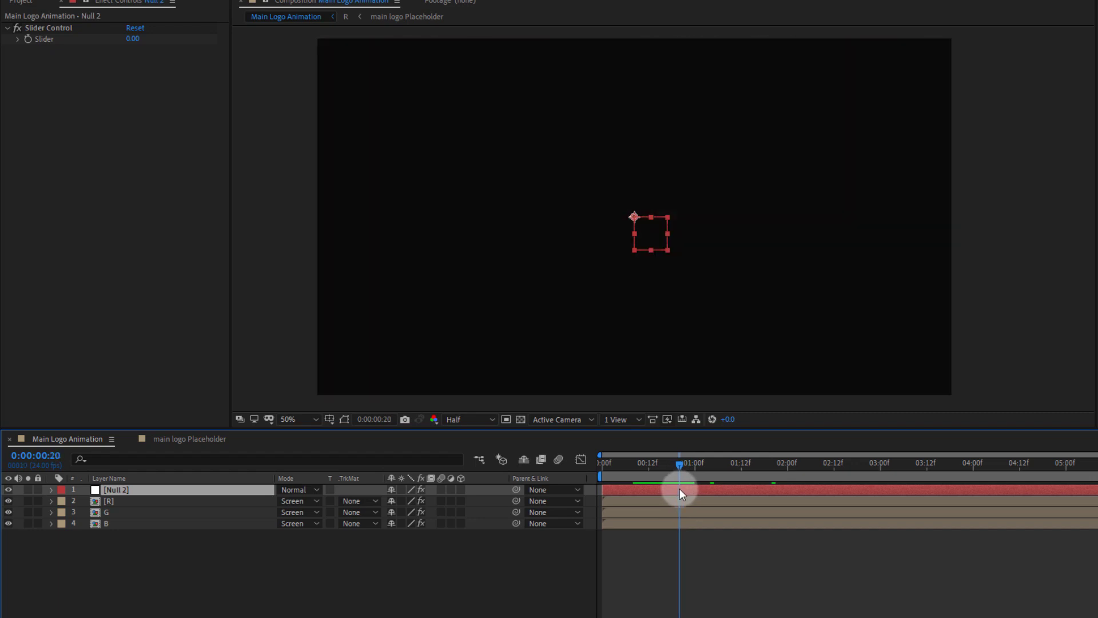
pyautogui.click(28, 39)
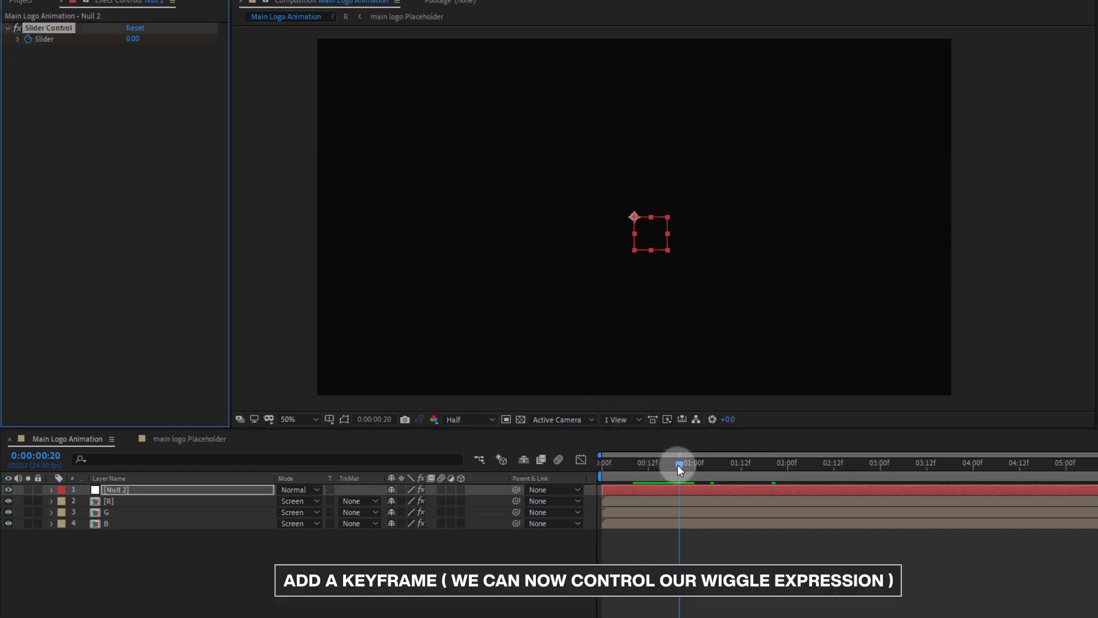
pyautogui.moveTo(132, 39); pyautogui.dragTo(215, 52)
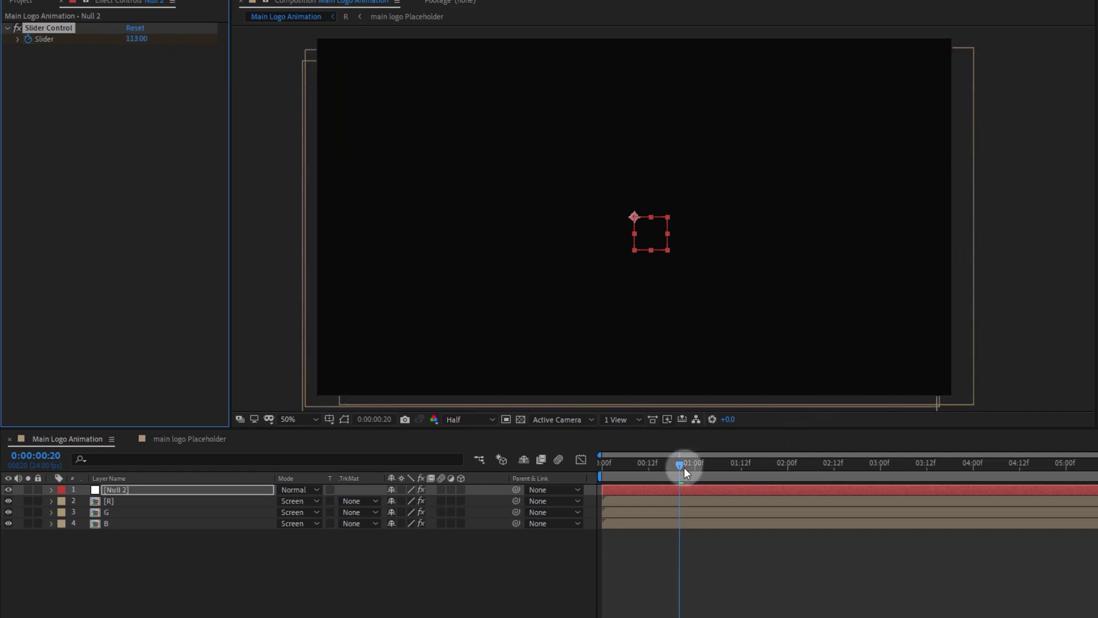
# - Keyframe the null's Slider at -80 at 0:00:01:09 and reveal its keyframes in the timeline
pyautogui.moveTo(684, 468); pyautogui.dragTo(729, 472)
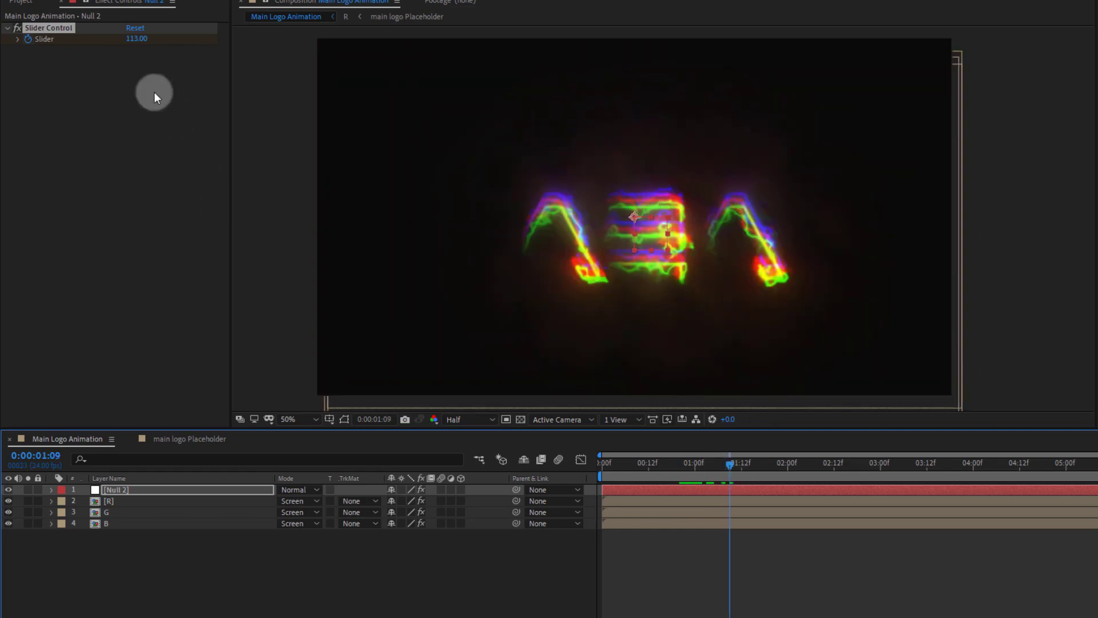
pyautogui.moveTo(135, 40); pyautogui.dragTo(10, 39)
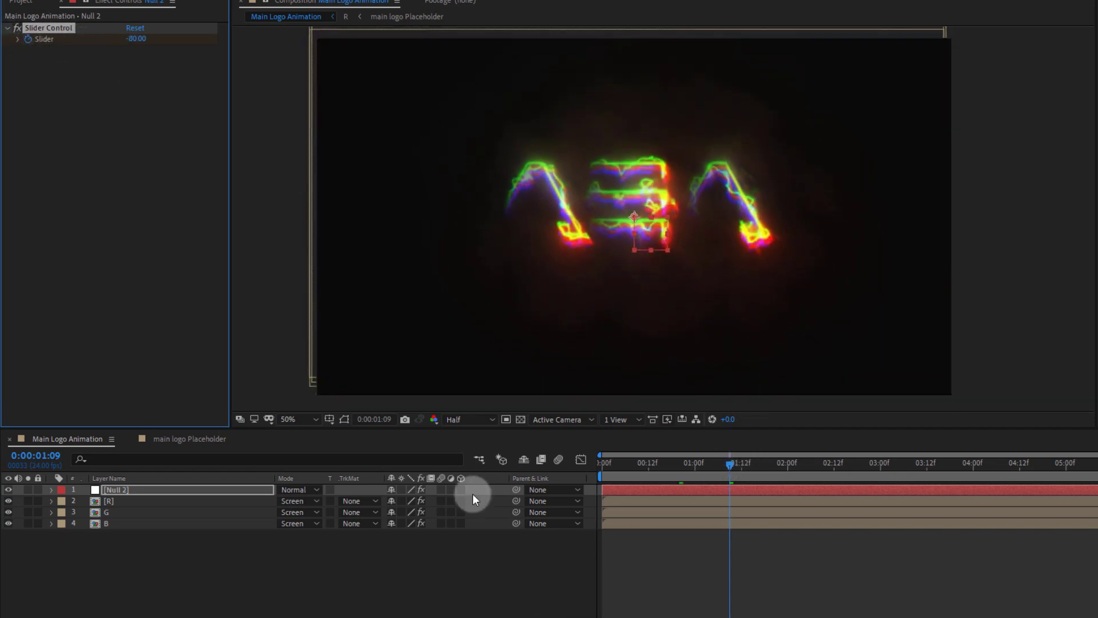
pyautogui.click(106, 490)
pyautogui.press('u')
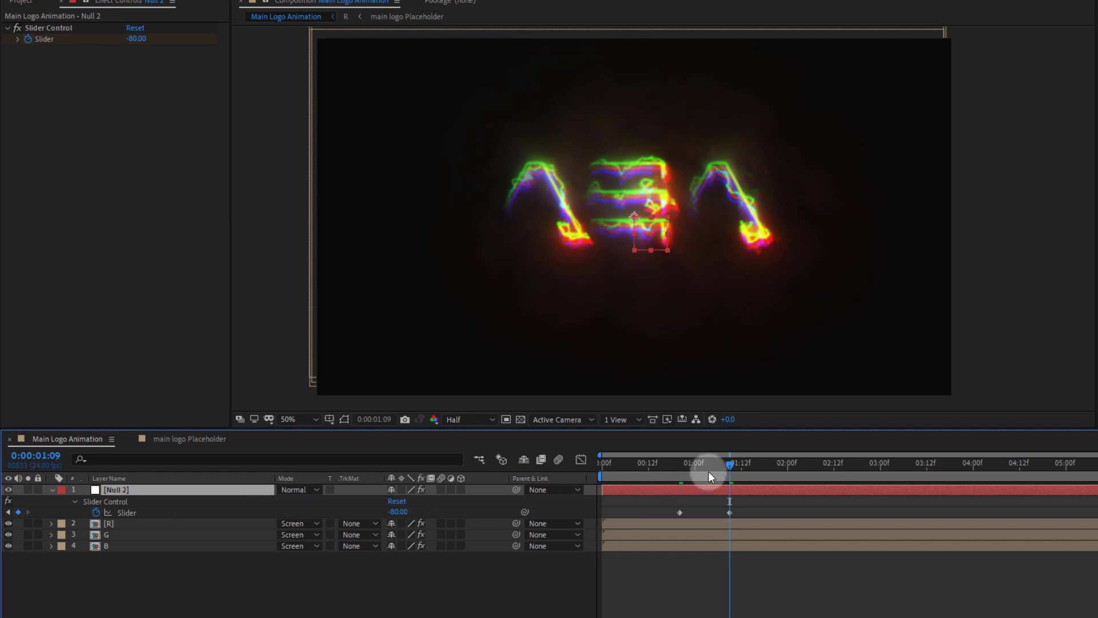
# - Add a Slider keyframe with a value of 0 at 0:00:01:16
pyautogui.moveTo(749, 469); pyautogui.dragTo(757, 472)
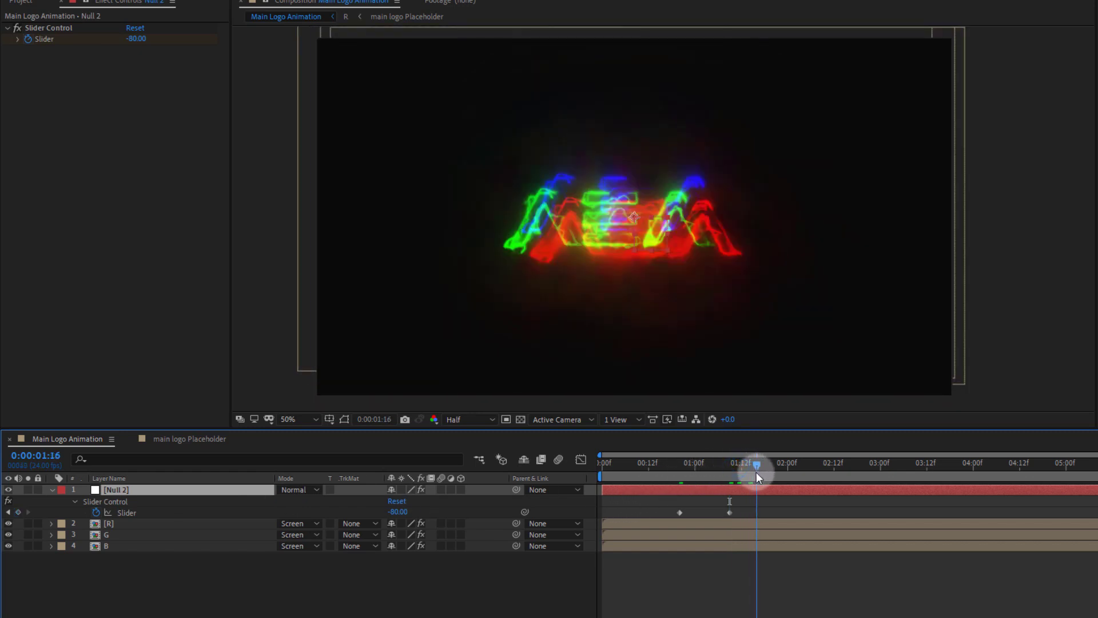
pyautogui.click(132, 39)
pyautogui.write('0')
pyautogui.click(152, 92)
# - Convert all three Slider keyframes to hold keyframes and preview the RGB split from just before the first one
pyautogui.moveTo(775, 508); pyautogui.dragTo(661, 516)
pyautogui.keyDown('ctrl'); pyautogui.keyDown('alt'); pyautogui.click(678, 512); pyautogui.keyUp('alt'); pyautogui.keyUp('ctrl')
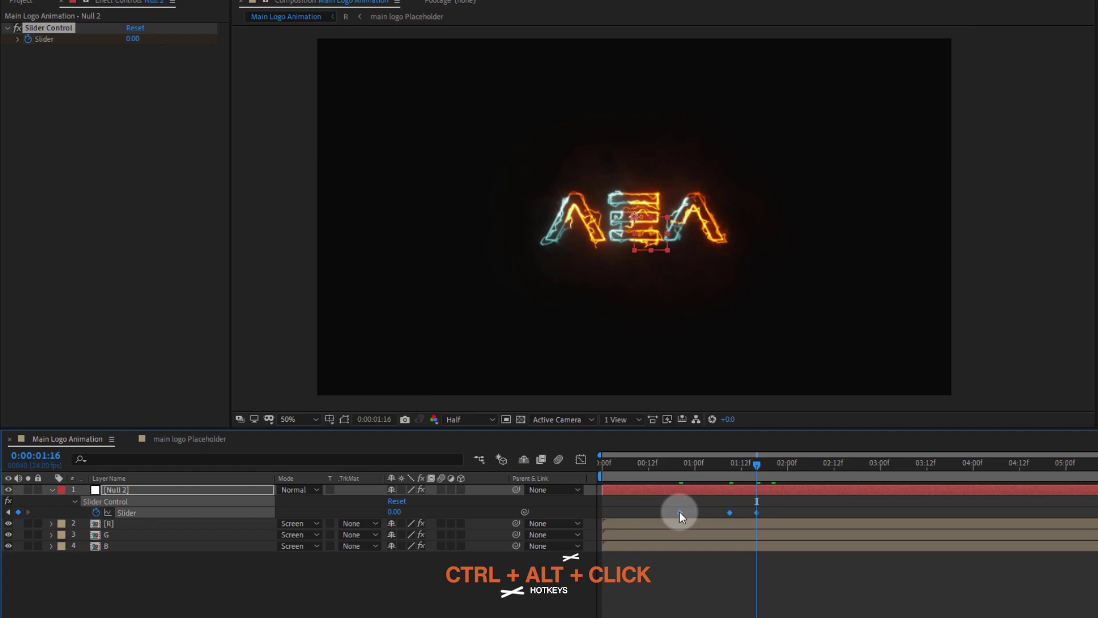
pyautogui.click(676, 464)
pyautogui.press('space')
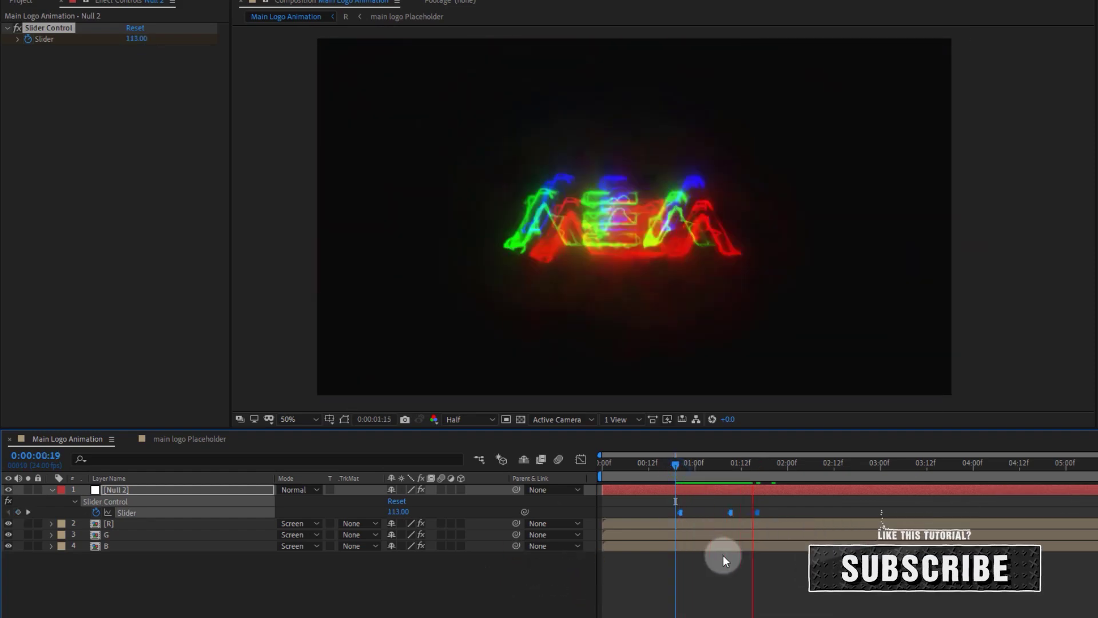
pyautogui.click(672, 474)
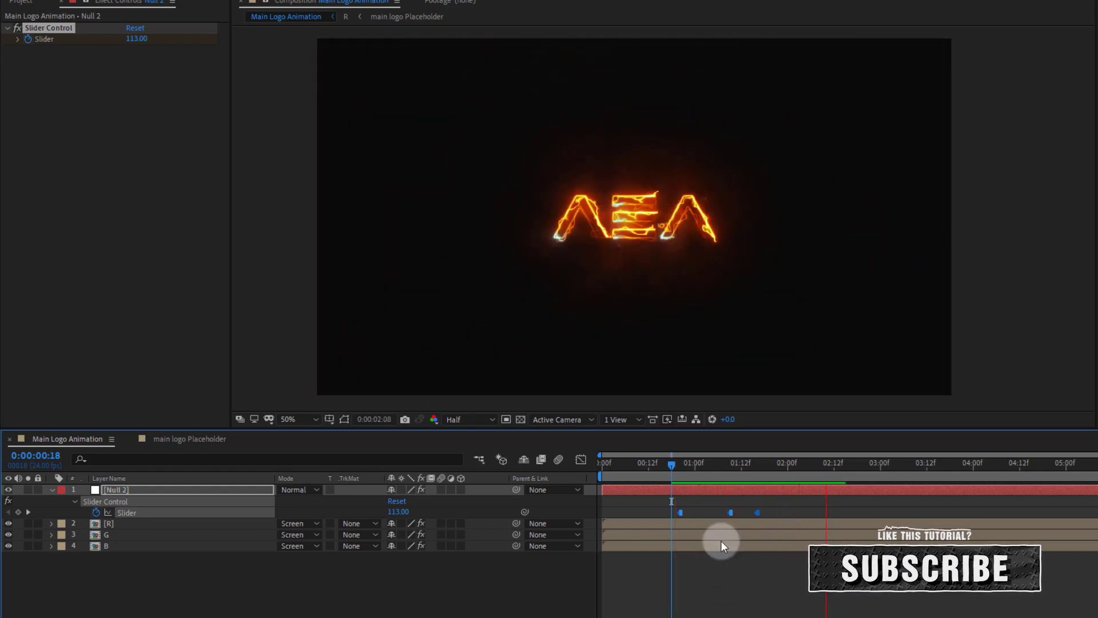
# - Move the three Slider keyframes together about five frames earlier and preview the retimed RGB split
pyautogui.moveTo(762, 470); pyautogui.dragTo(699, 475)
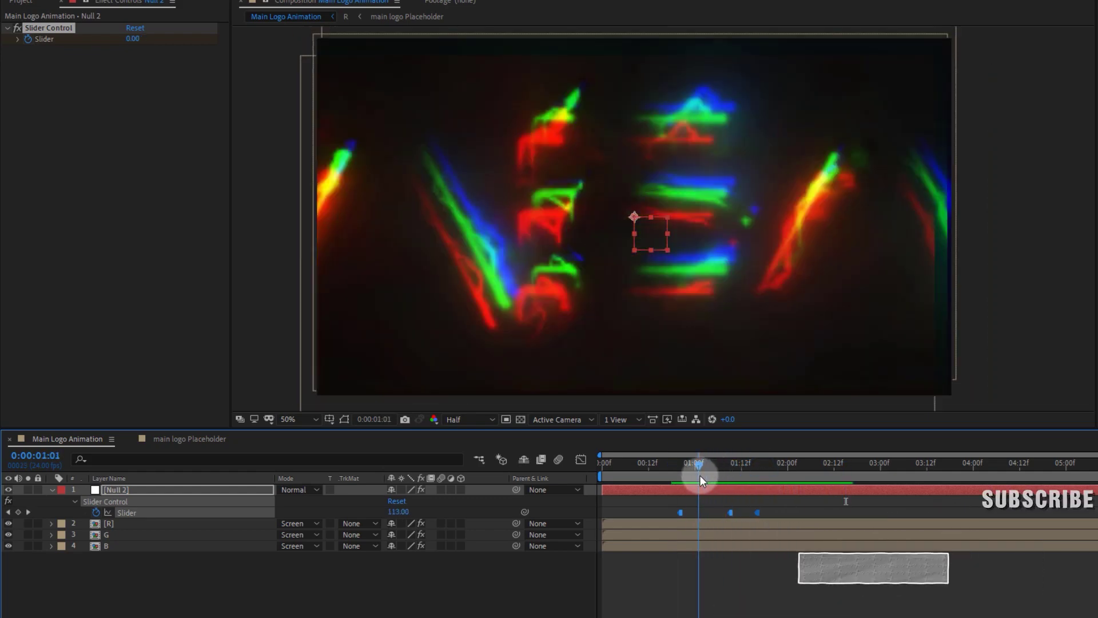
pyautogui.click(747, 516)
pyautogui.moveTo(664, 520); pyautogui.dragTo(661, 512)
pyautogui.click(641, 464)
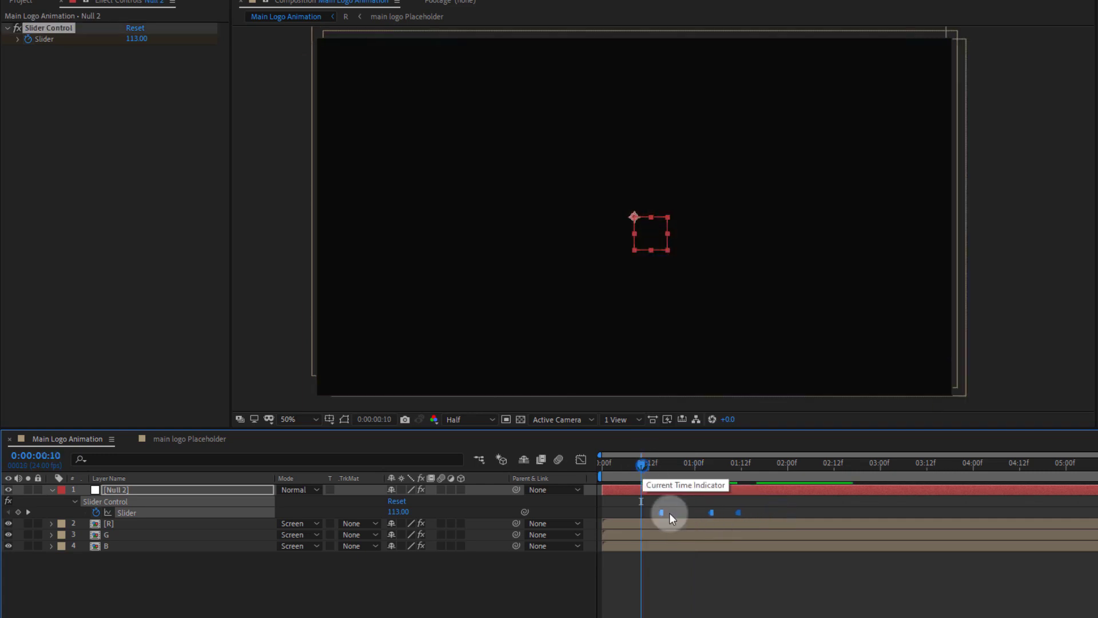
pyautogui.press('space')
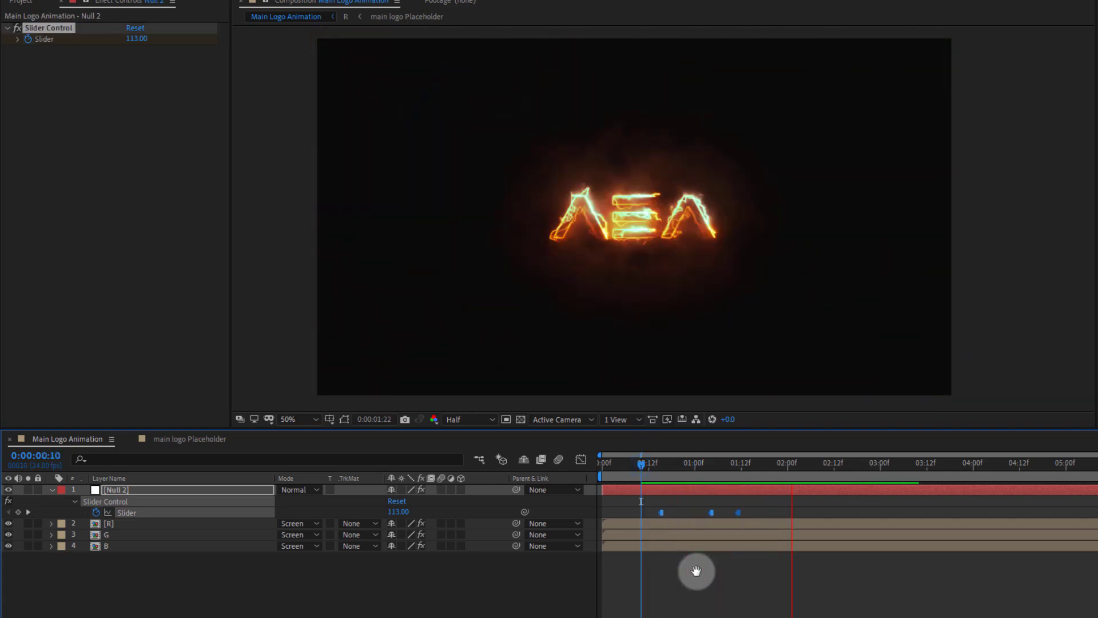
pyautogui.moveTo(757, 466); pyautogui.dragTo(764, 511)
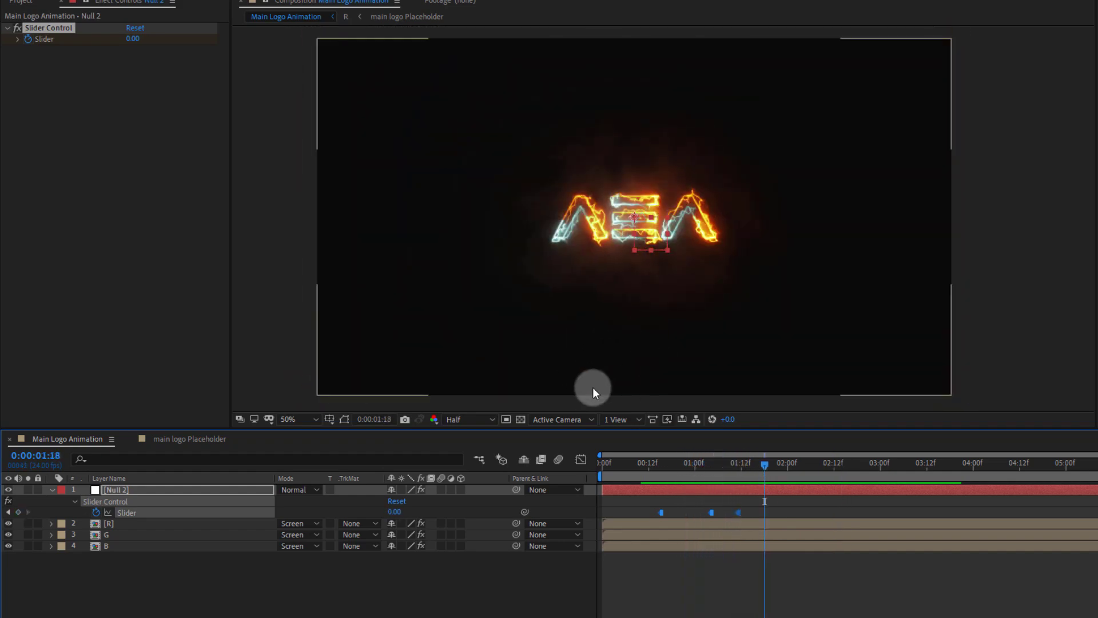
# - Pre-compose the Null 2, R, G and B layers together into a composition named Main Logo Final
pyautogui.click(51, 490)
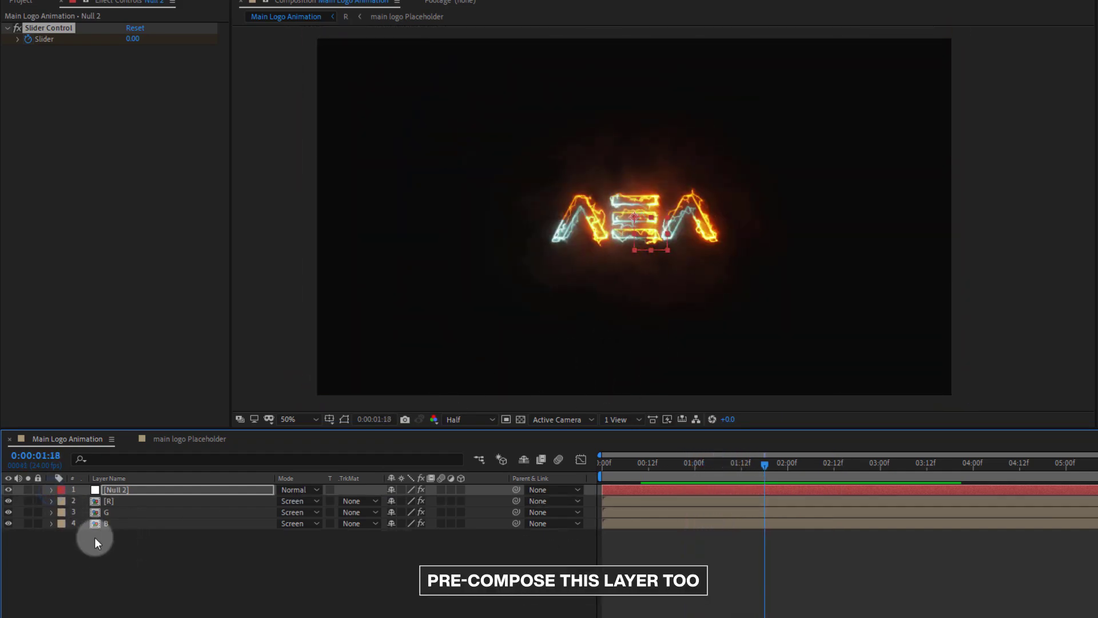
pyautogui.click(94, 537)
pyautogui.moveTo(101, 524); pyautogui.dragTo(119, 475)
pyautogui.rightClick(111, 516)
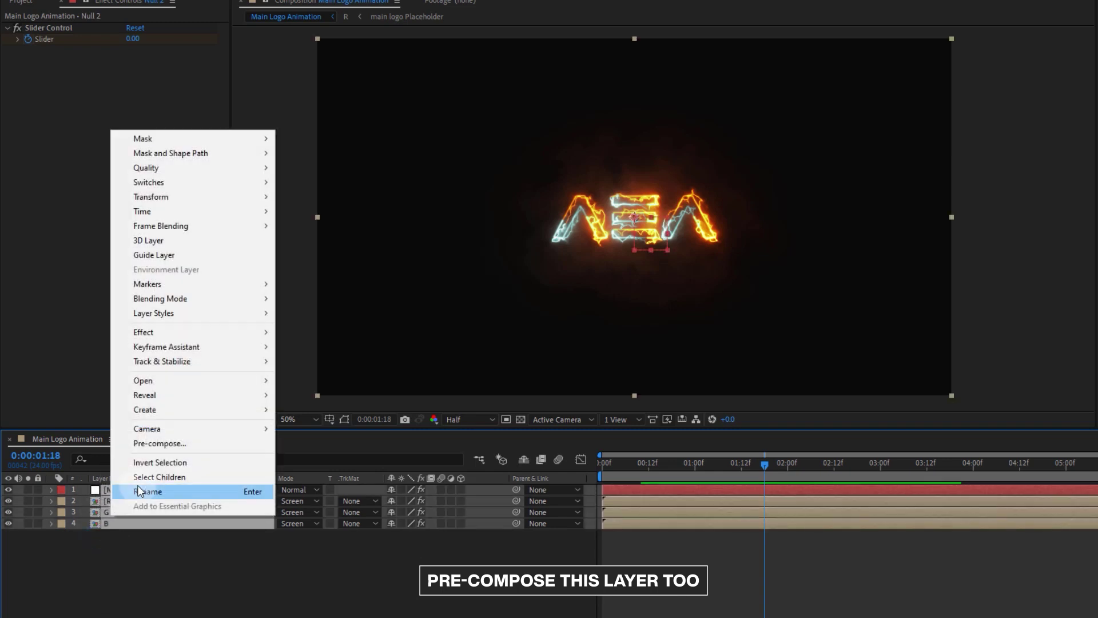
pyautogui.click(162, 449)
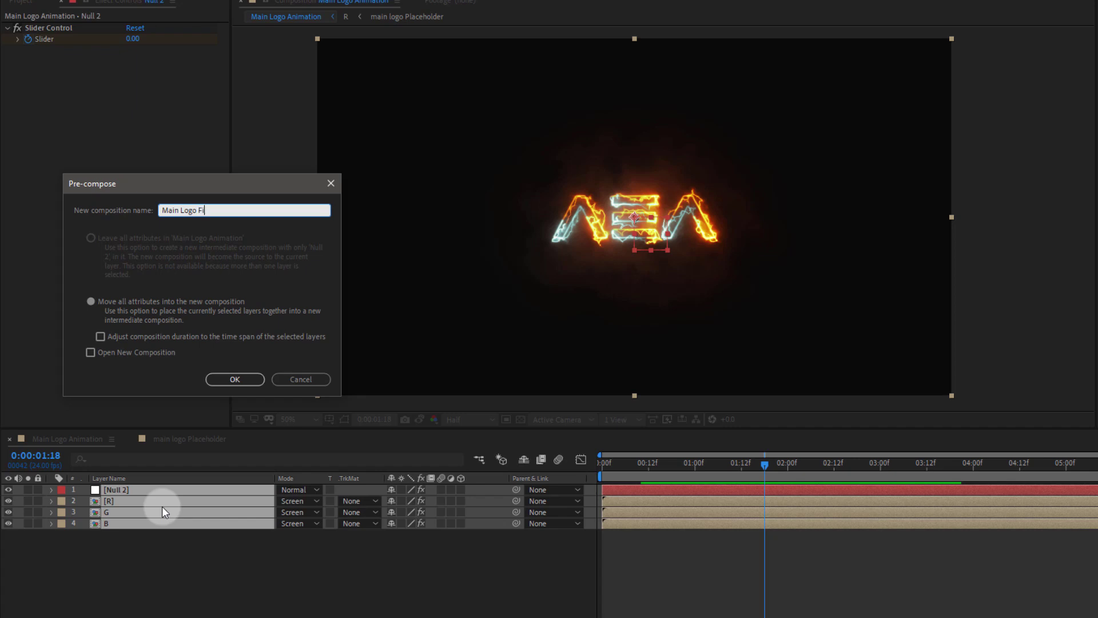
pyautogui.write('Main Logo Final')
pyautogui.click(234, 379)
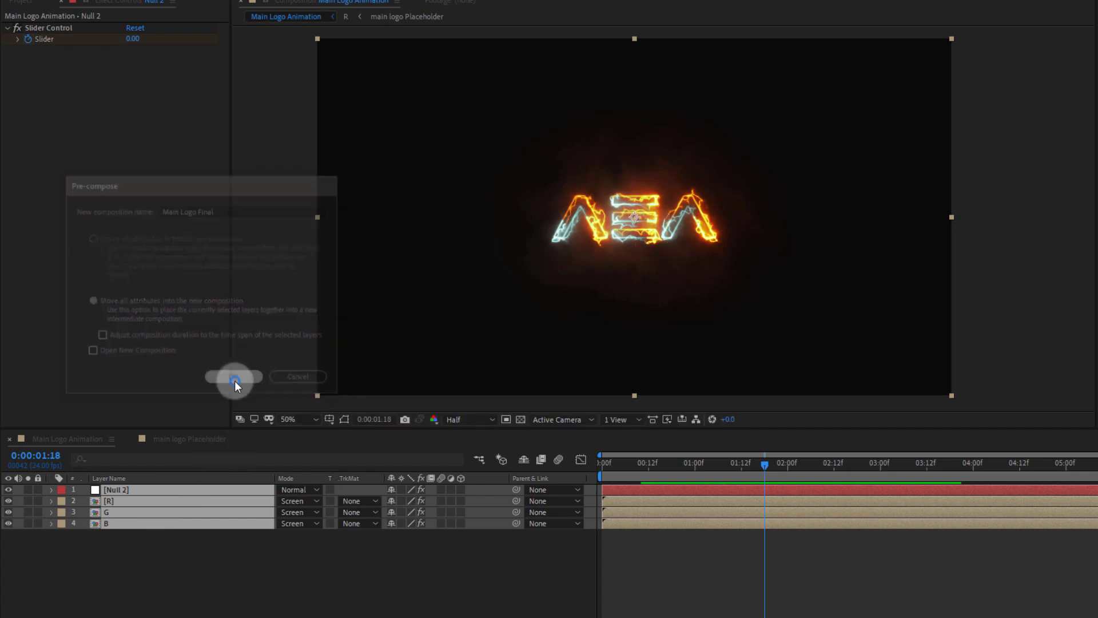
# - Create a 1920 x 1080 solid named BG in near-black 121111 and place it below the Main Logo Final layer
pyautogui.click(126, 514)
pyautogui.rightClick(125, 514)
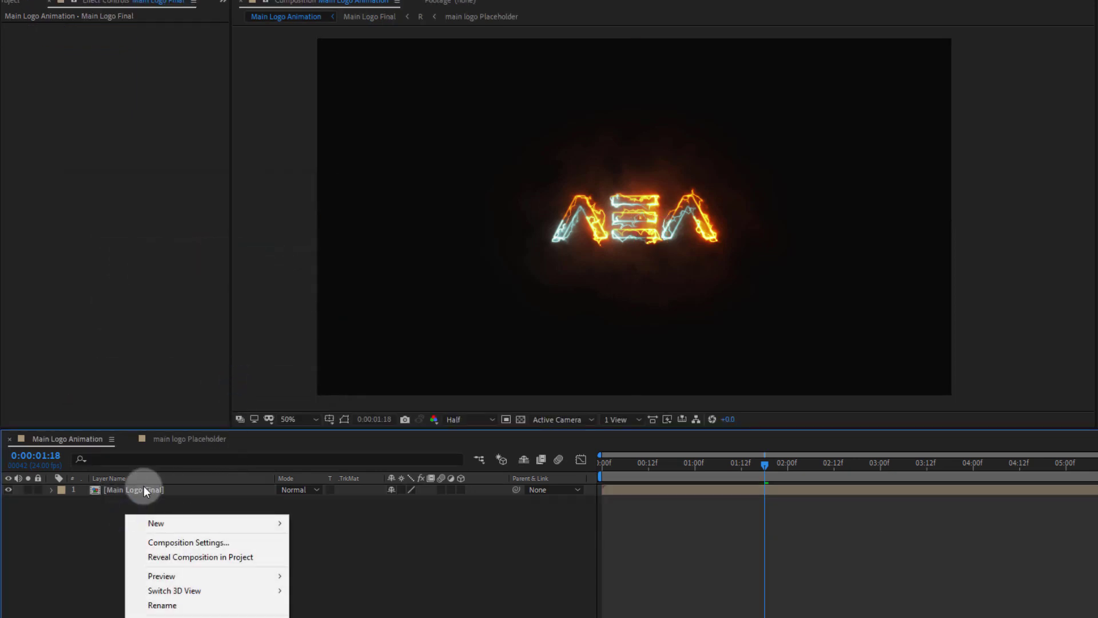
pyautogui.moveTo(152, 523)
pyautogui.click(330, 411)
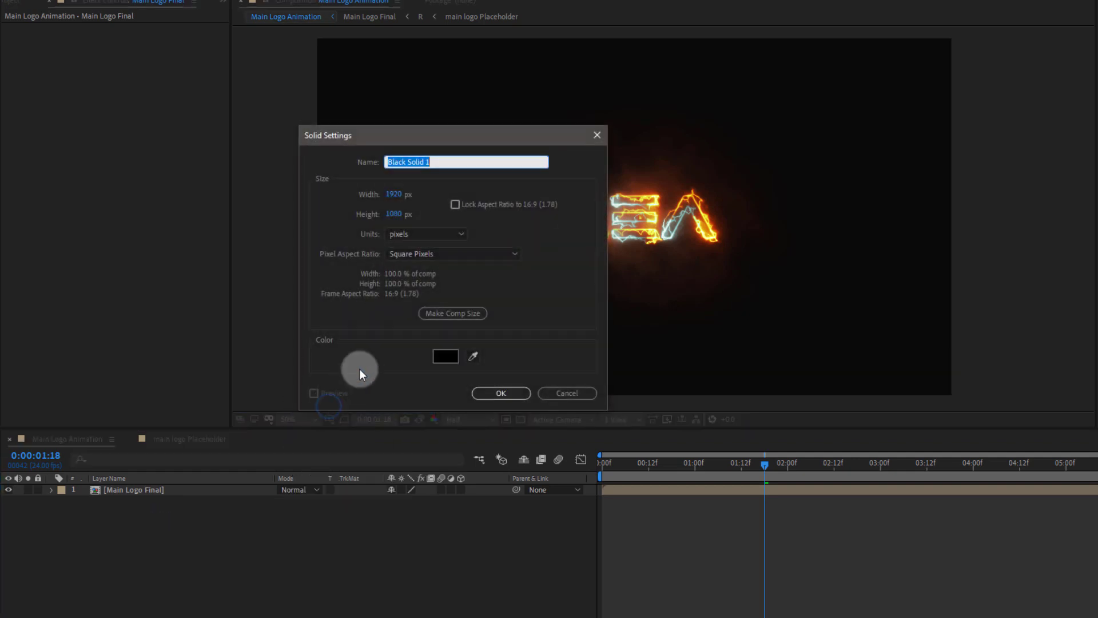
pyautogui.click(446, 355)
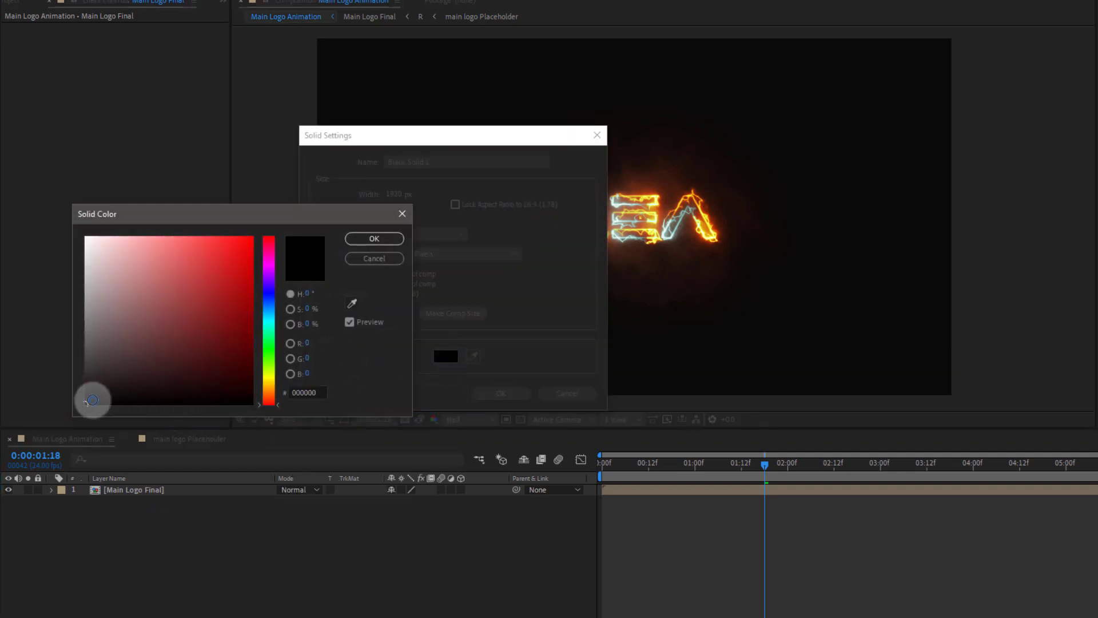
pyautogui.moveTo(92, 399); pyautogui.dragTo(92, 391)
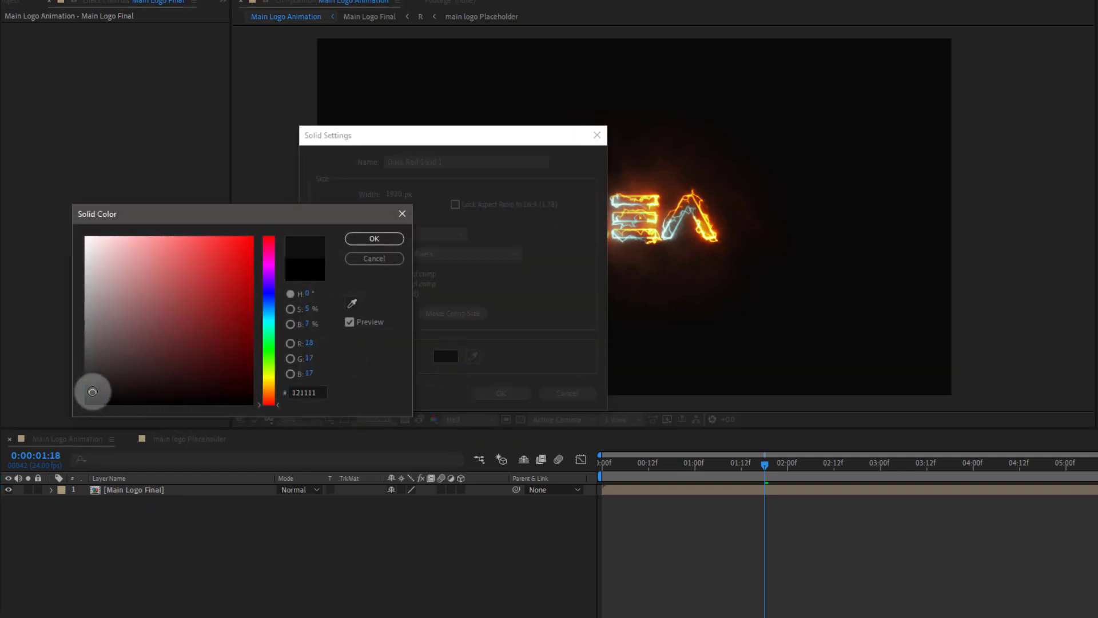
pyautogui.click(374, 238)
pyautogui.moveTo(459, 164); pyautogui.dragTo(262, 166)
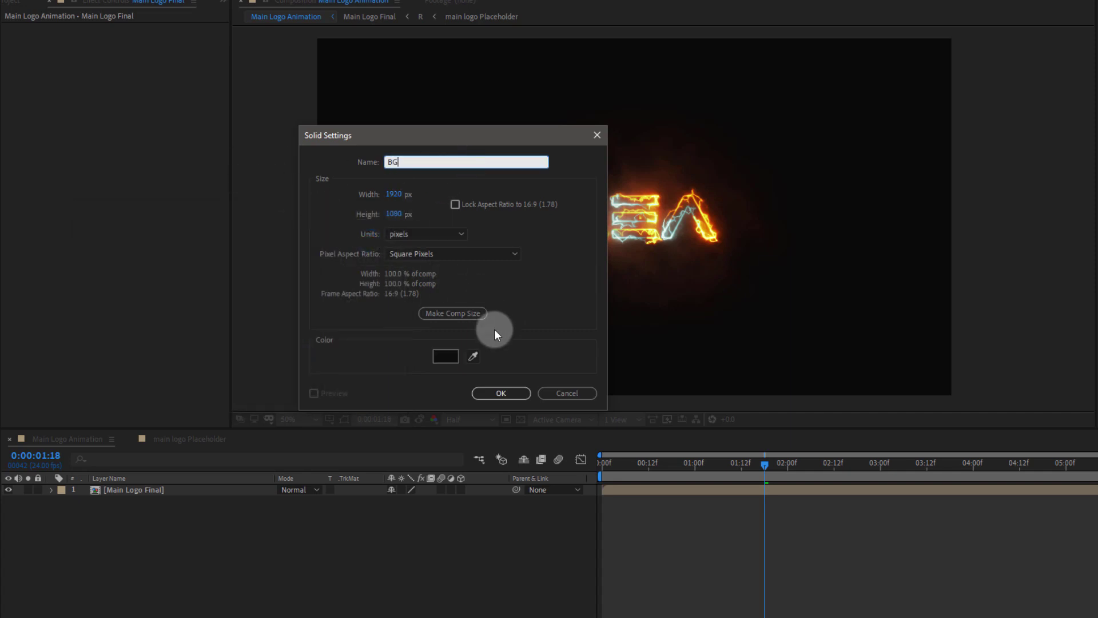
pyautogui.write('BG')
pyautogui.click(501, 394)
pyautogui.moveTo(147, 493); pyautogui.dragTo(143, 523)
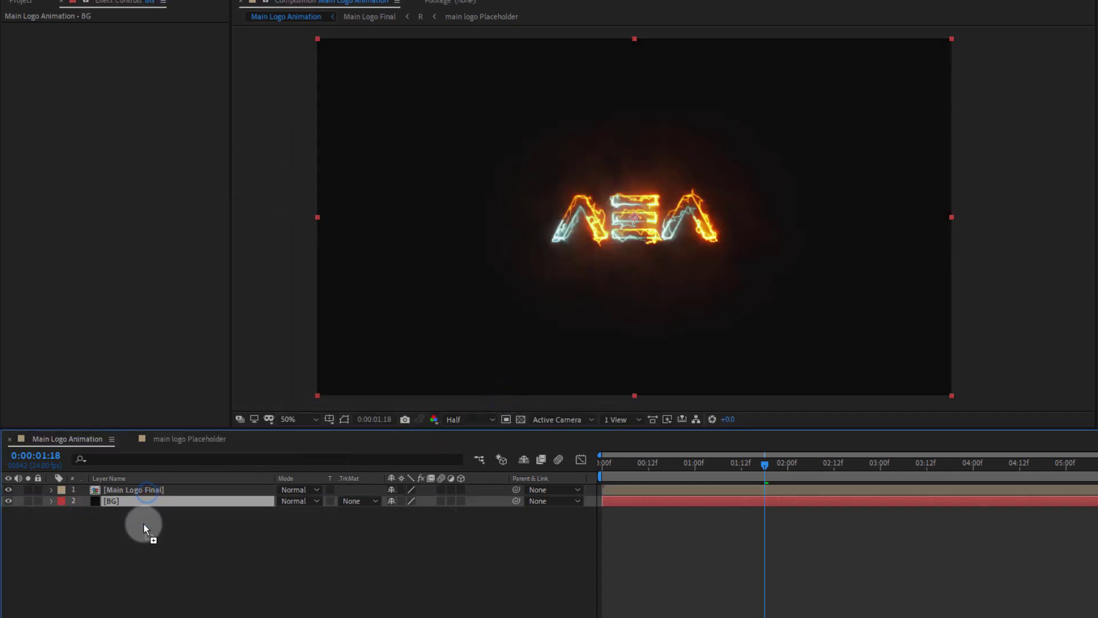
pyautogui.click(572, 357)
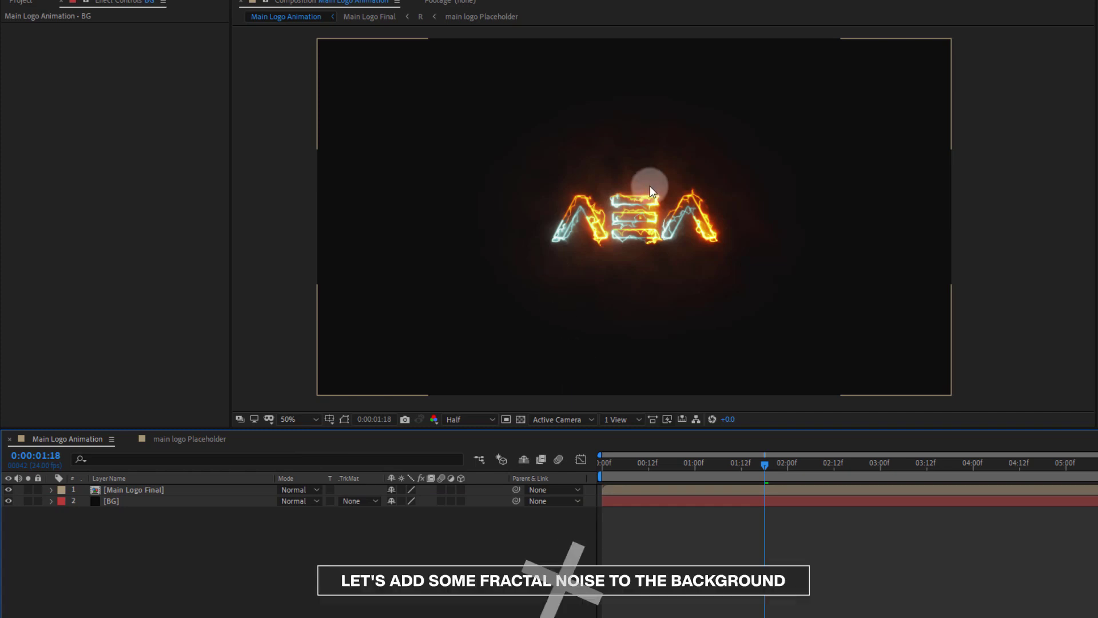
pyautogui.click(338, 398)
# - Create a solid named Fractal Noise and place it between the Main Logo Final and BG layers
pyautogui.rightClick(94, 531)
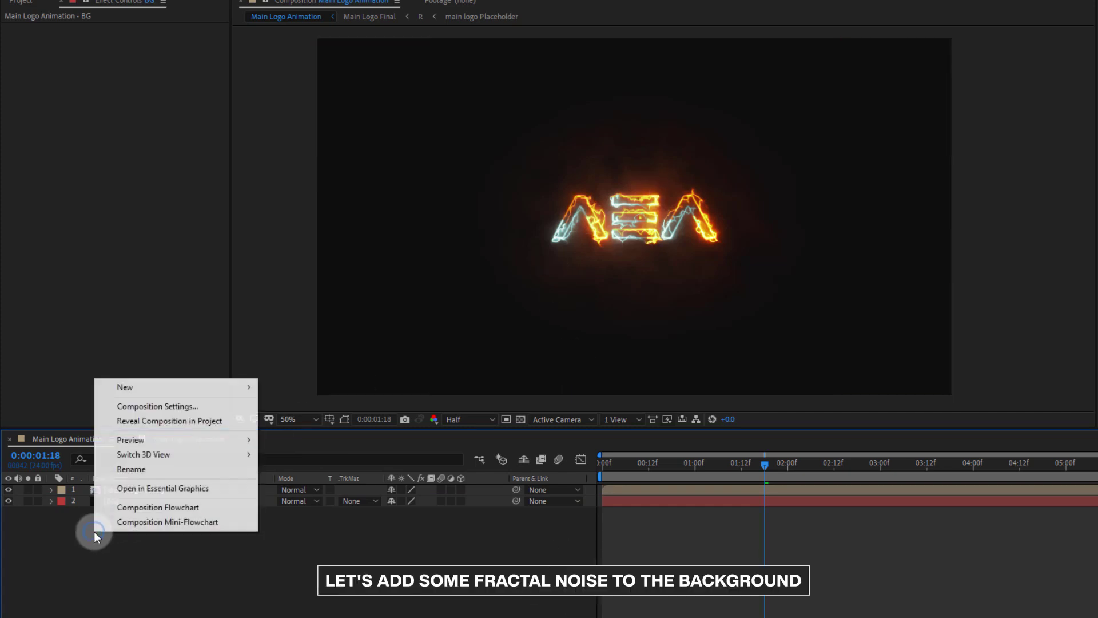
pyautogui.moveTo(147, 386)
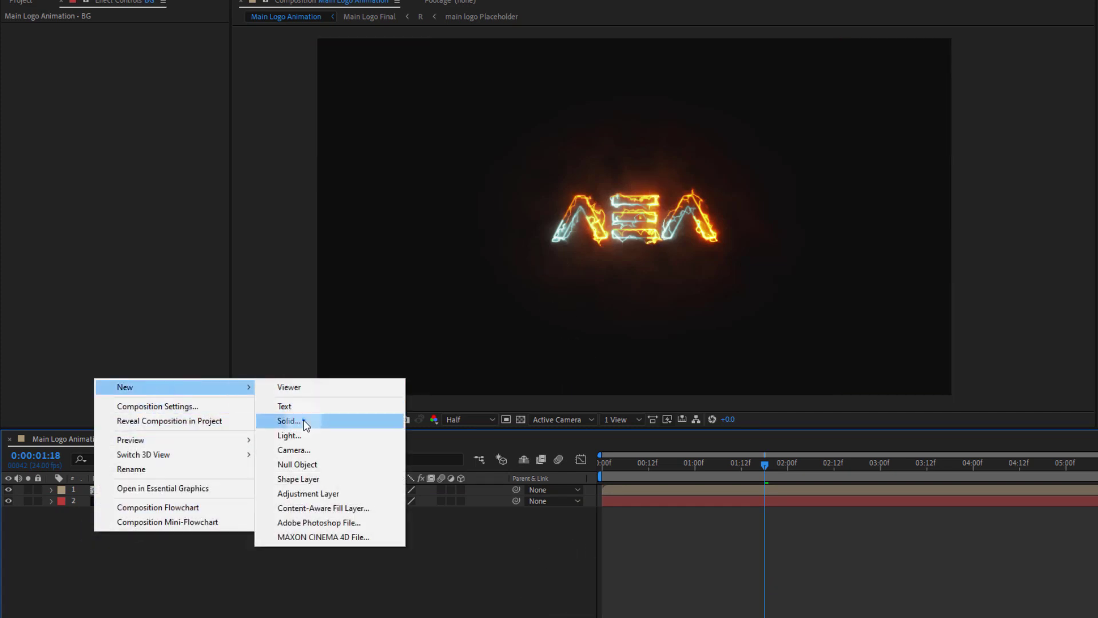
pyautogui.click(301, 353)
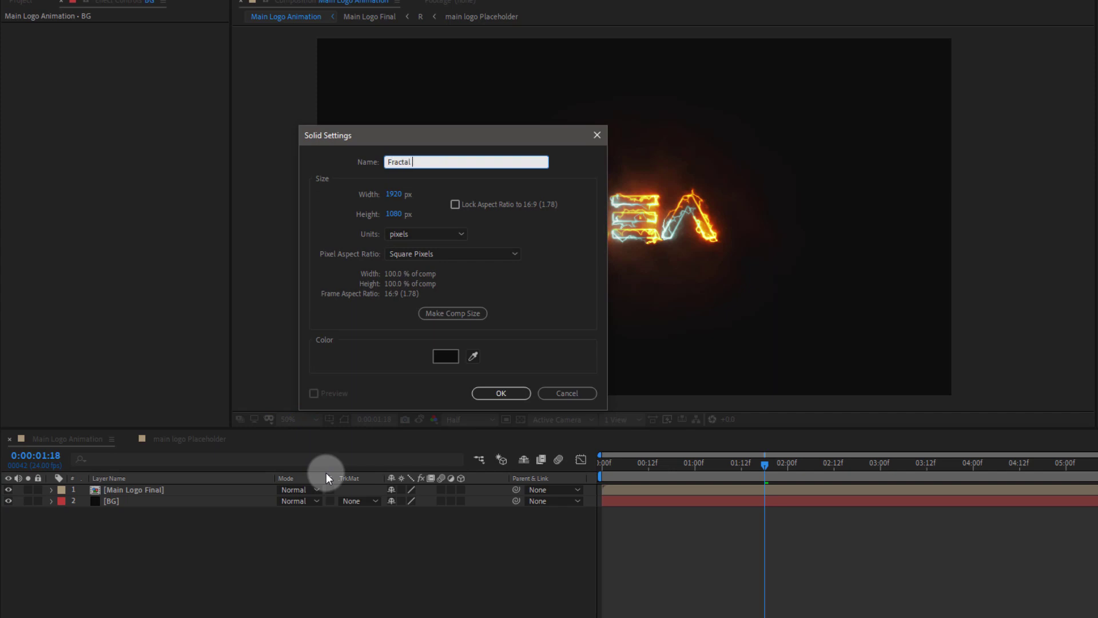
pyautogui.click(501, 393)
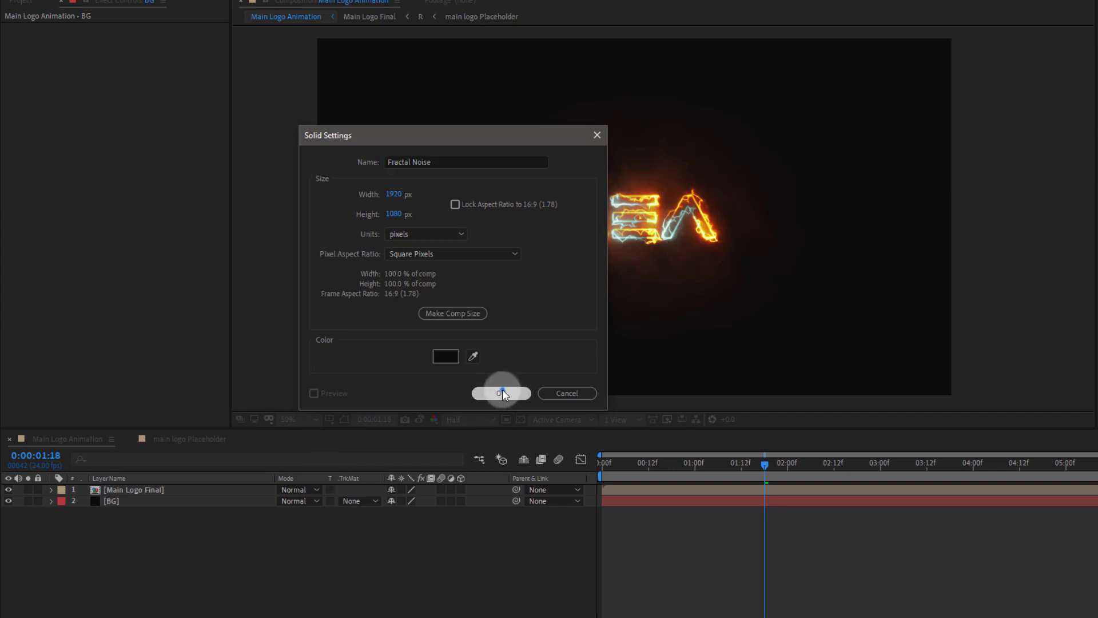
pyautogui.moveTo(115, 491); pyautogui.dragTo(118, 506)
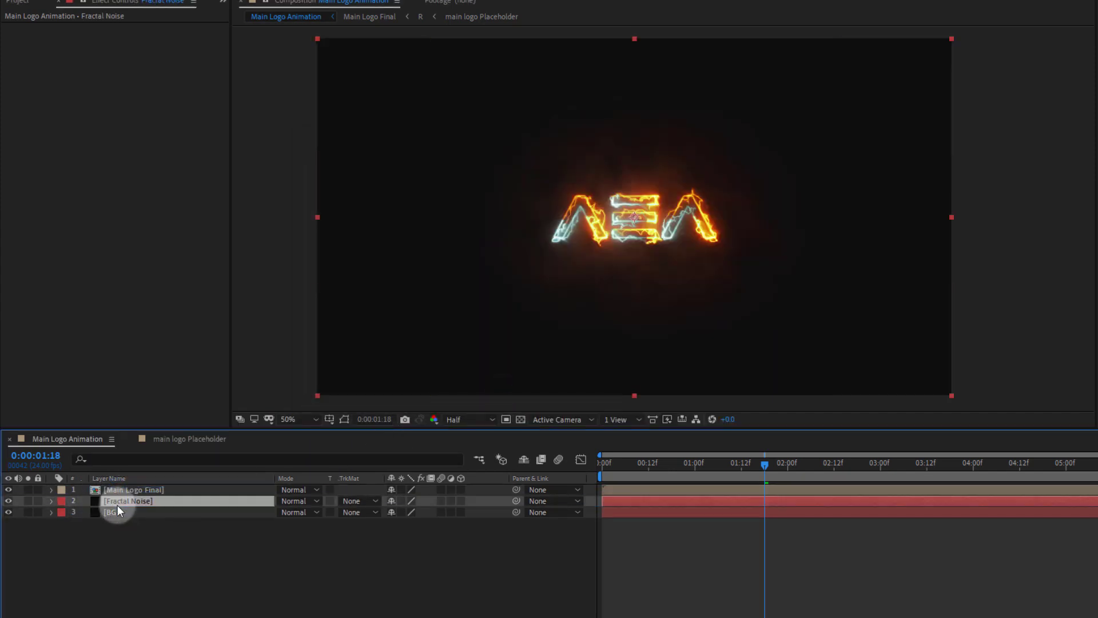
# - Apply the Fractal Noise effect to the Fractal Noise solid with Contrast 466 and Brightness -169
pyautogui.hotkey('ctrl', 'space')
pyautogui.write('frac')
pyautogui.press('Down')
pyautogui.press('Return')
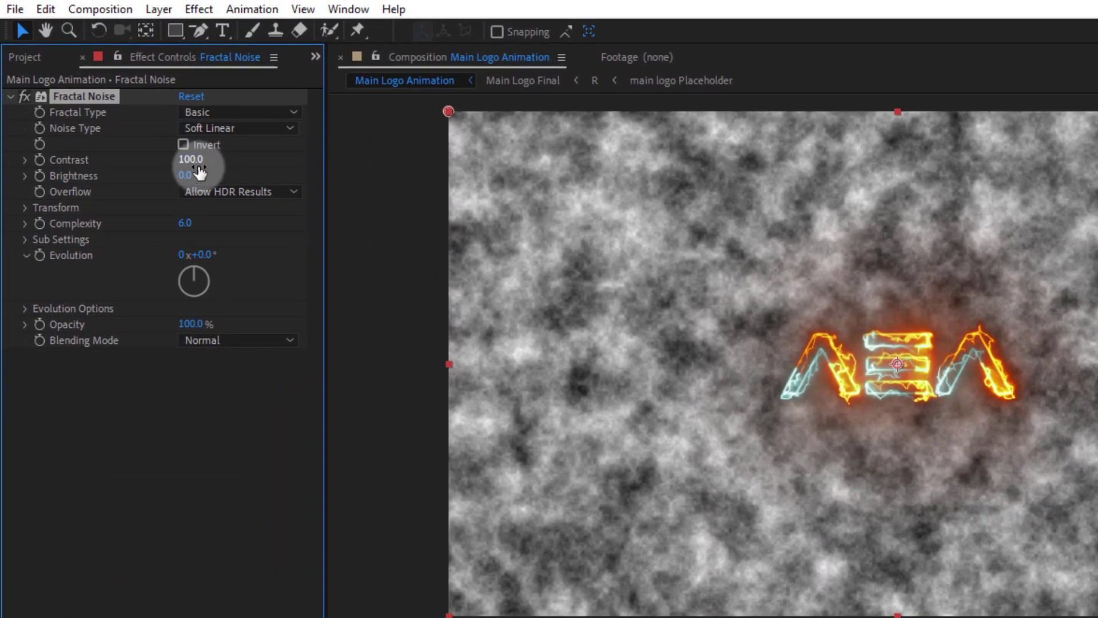
pyautogui.moveTo(144, 93); pyautogui.dragTo(326, 121)
pyautogui.moveTo(416, 191); pyautogui.dragTo(380, 225)
pyautogui.moveTo(191, 182); pyautogui.dragTo(90, 234)
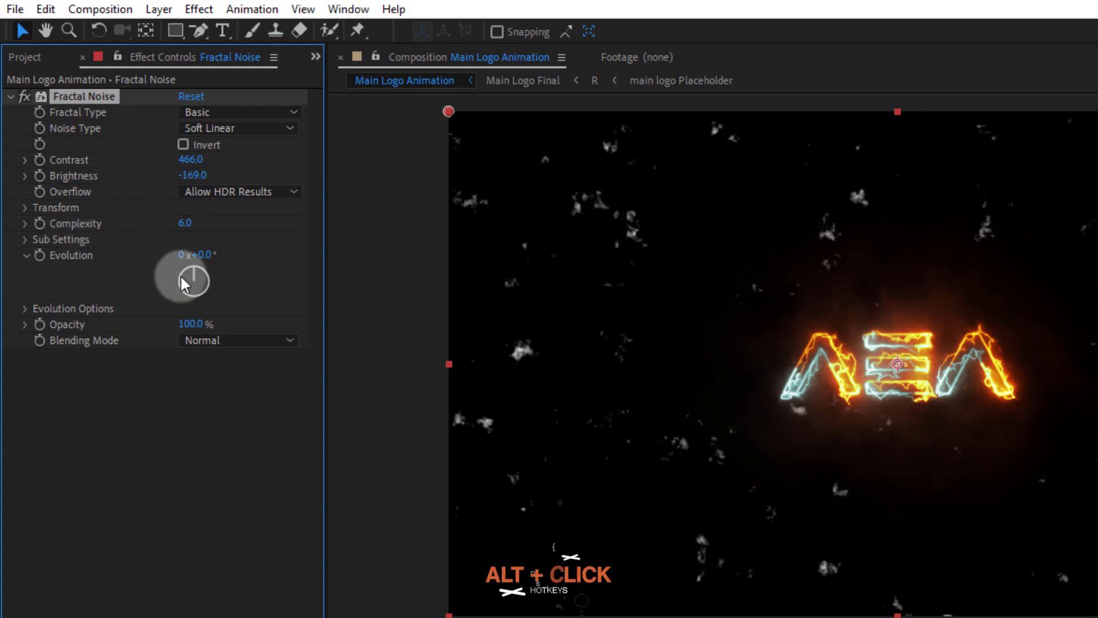
# - Animate the Fractal Noise effect's Evolution with the expression time*200, preview the motion and collapse the layer's properties
pyautogui.keyDown('alt'); pyautogui.click(40, 255); pyautogui.keyUp('alt')
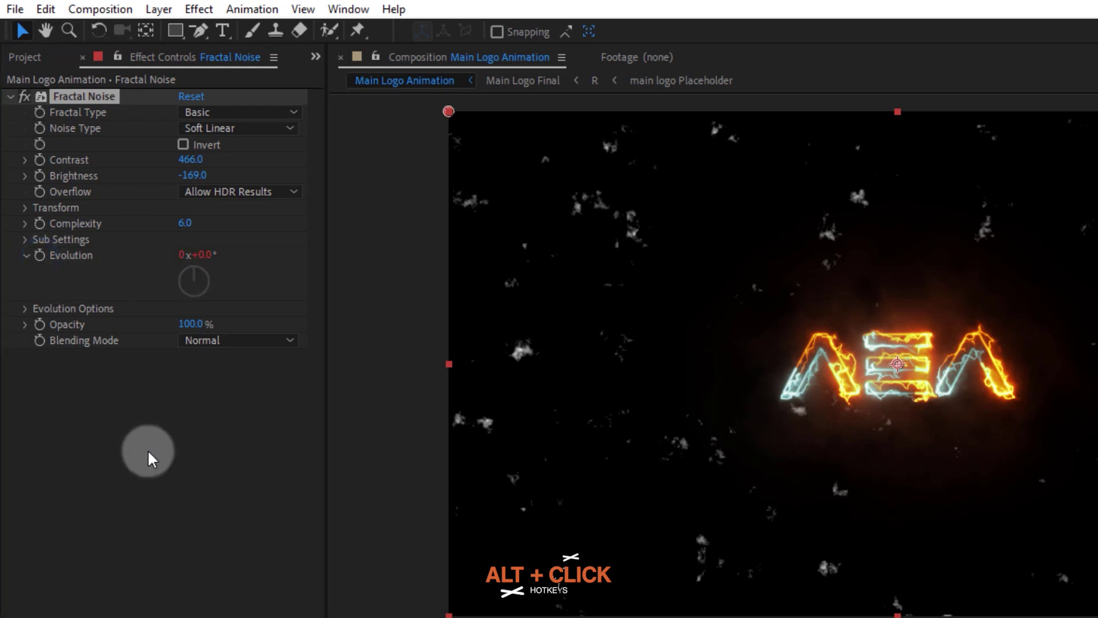
pyautogui.write('time*200')
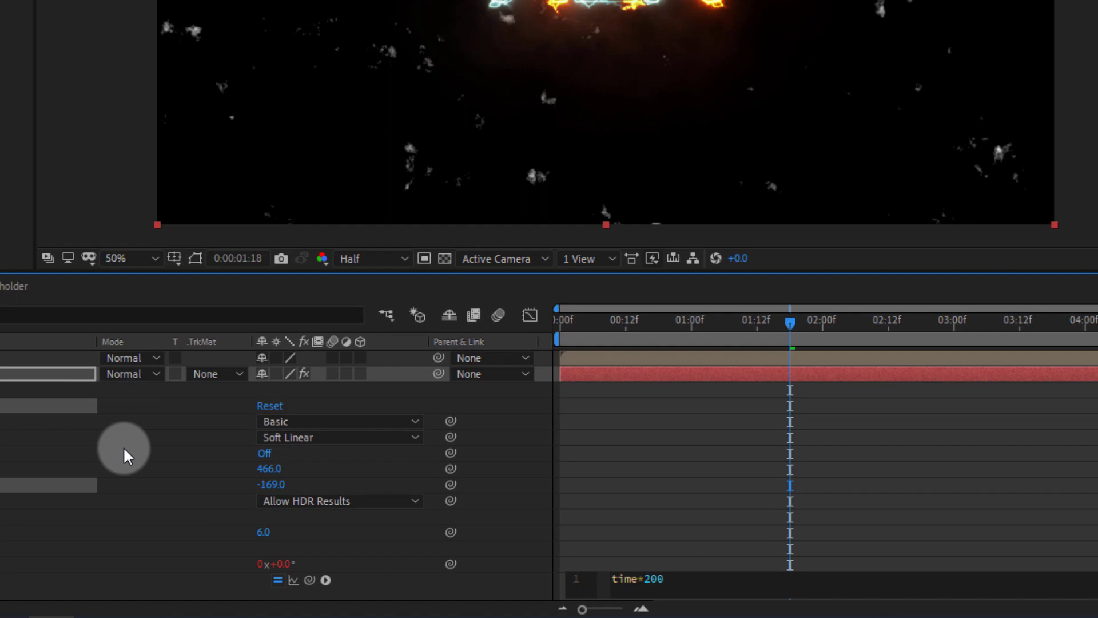
pyautogui.click(123, 446)
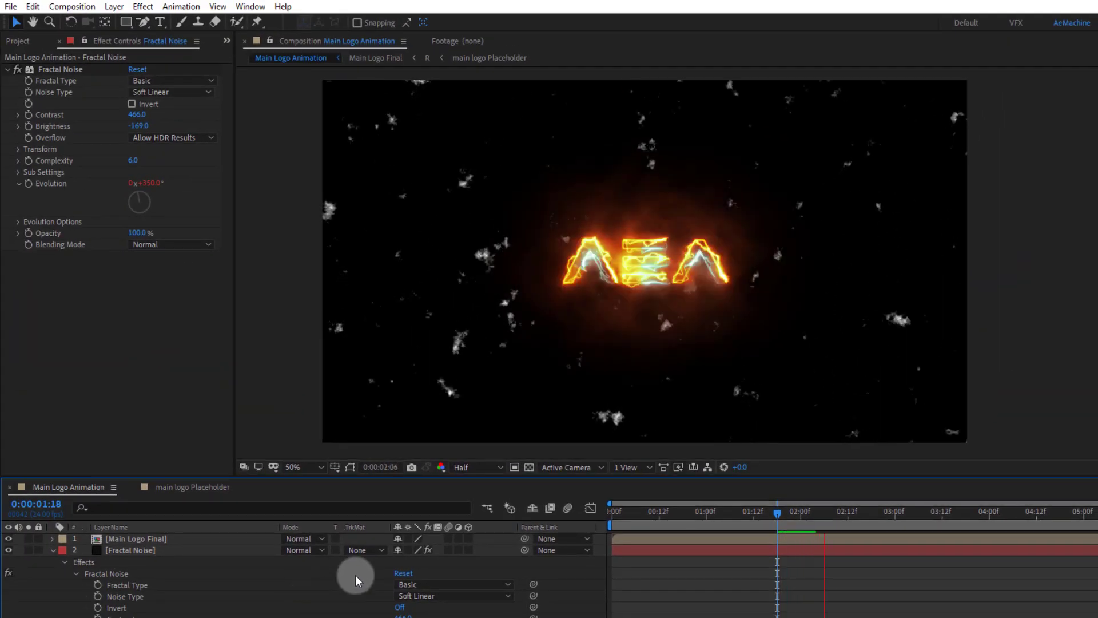
pyautogui.moveTo(663, 524); pyautogui.dragTo(777, 539)
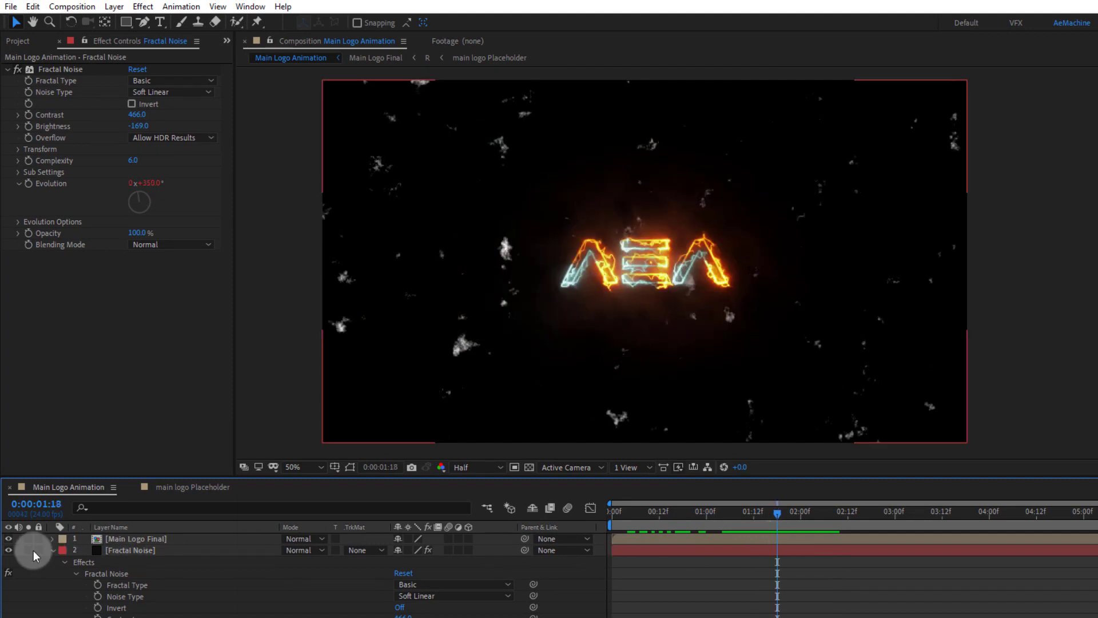
pyautogui.click(52, 550)
# - Apply the Tint effect to the Fractal Noise layer
pyautogui.click(114, 550)
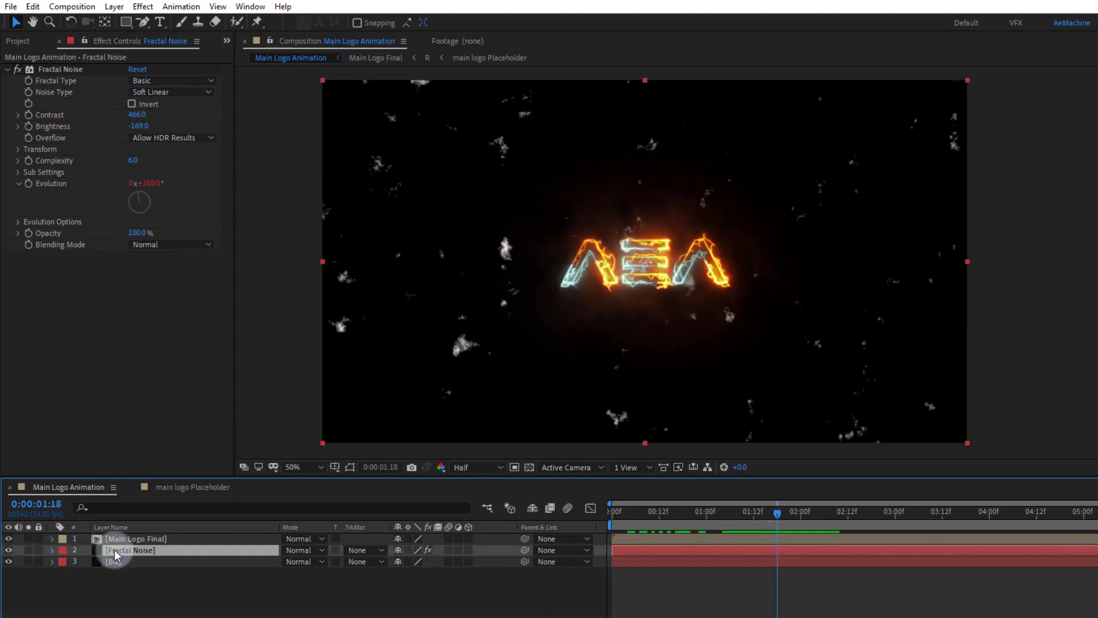
pyautogui.hotkey('ctrl', 'space')
pyautogui.write('tint')
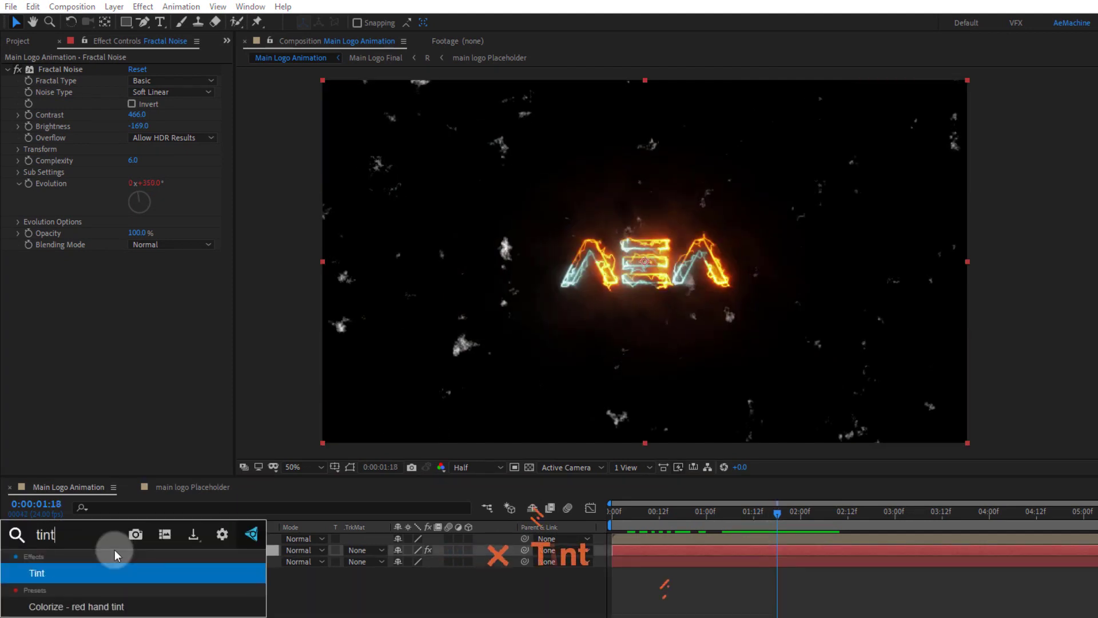
pyautogui.press('Return')
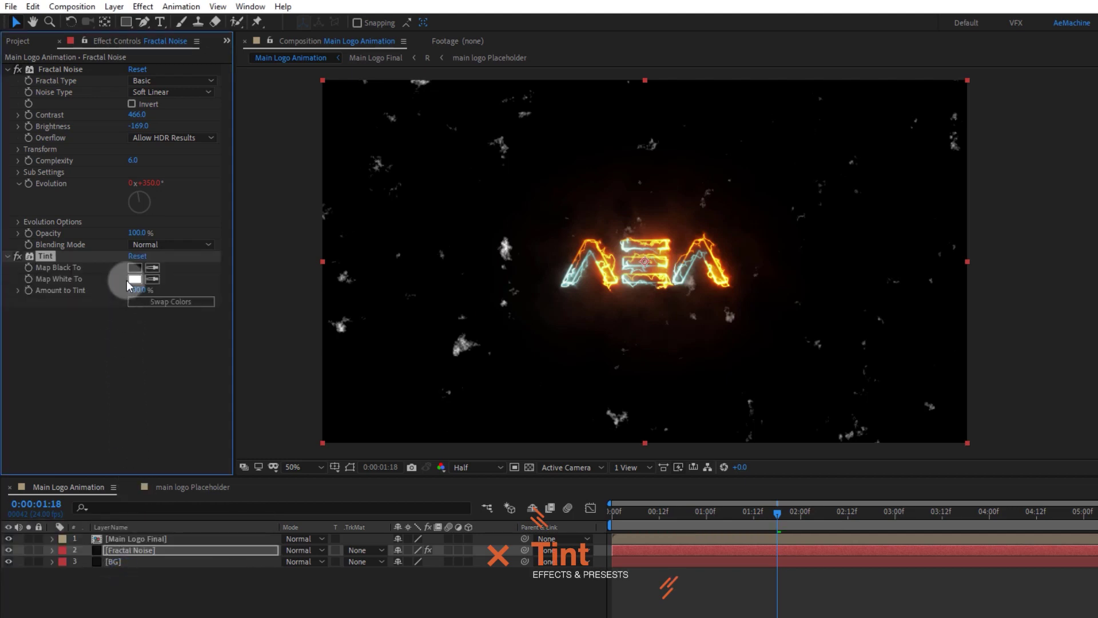
# - Set the Tint effect's Map White To color to orange F76812 and collapse the effect's settings
pyautogui.click(132, 279)
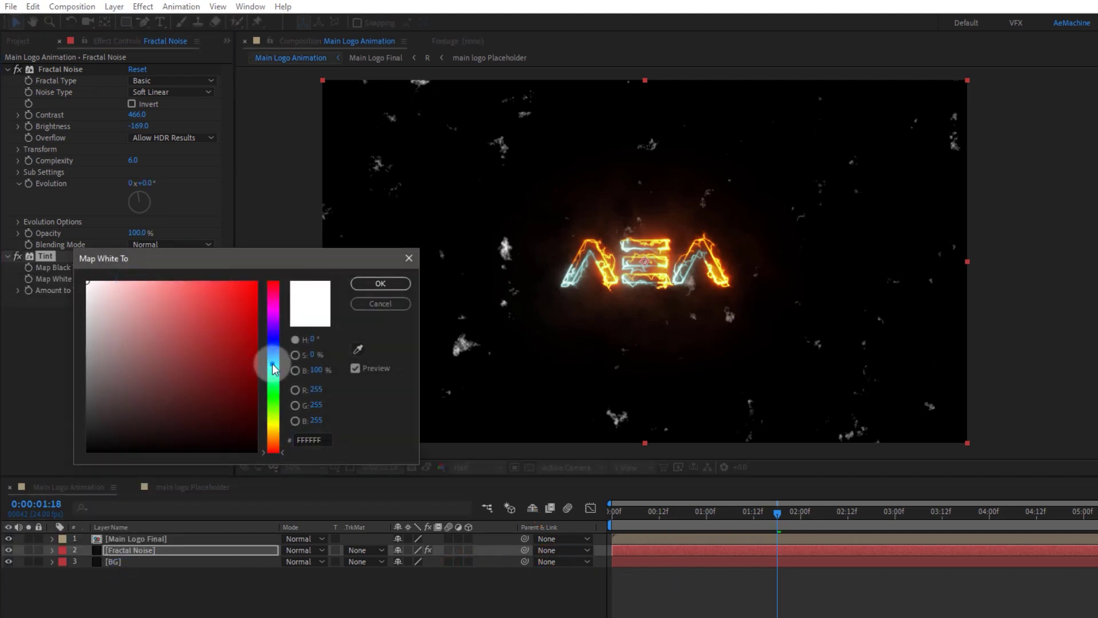
pyautogui.moveTo(270, 362); pyautogui.dragTo(277, 348)
pyautogui.moveTo(227, 314); pyautogui.dragTo(236, 304)
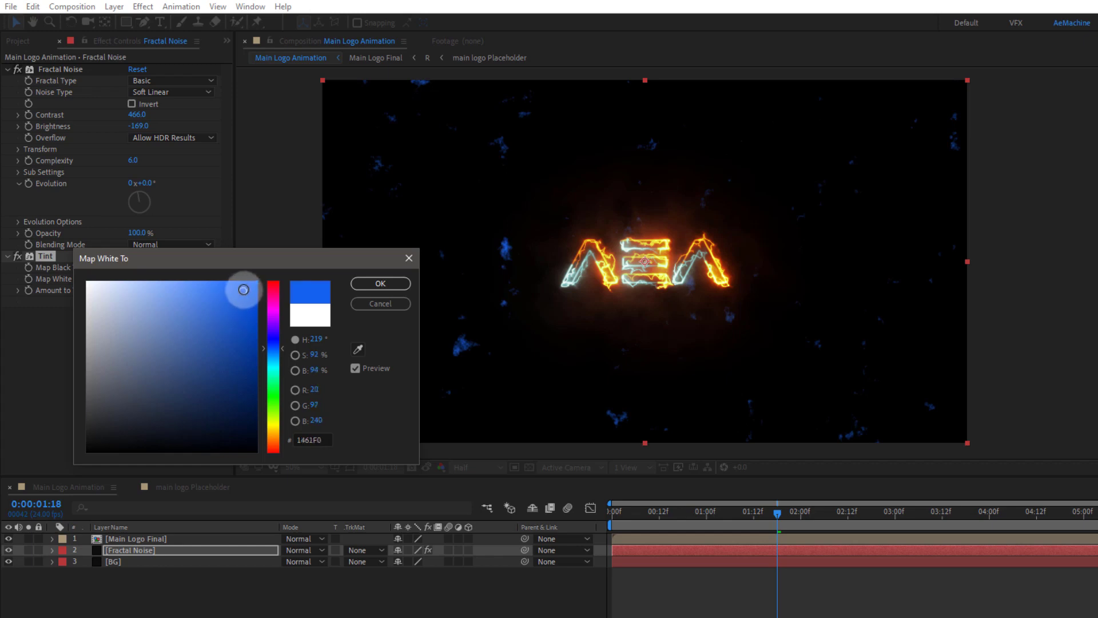
pyautogui.moveTo(272, 435); pyautogui.dragTo(276, 446)
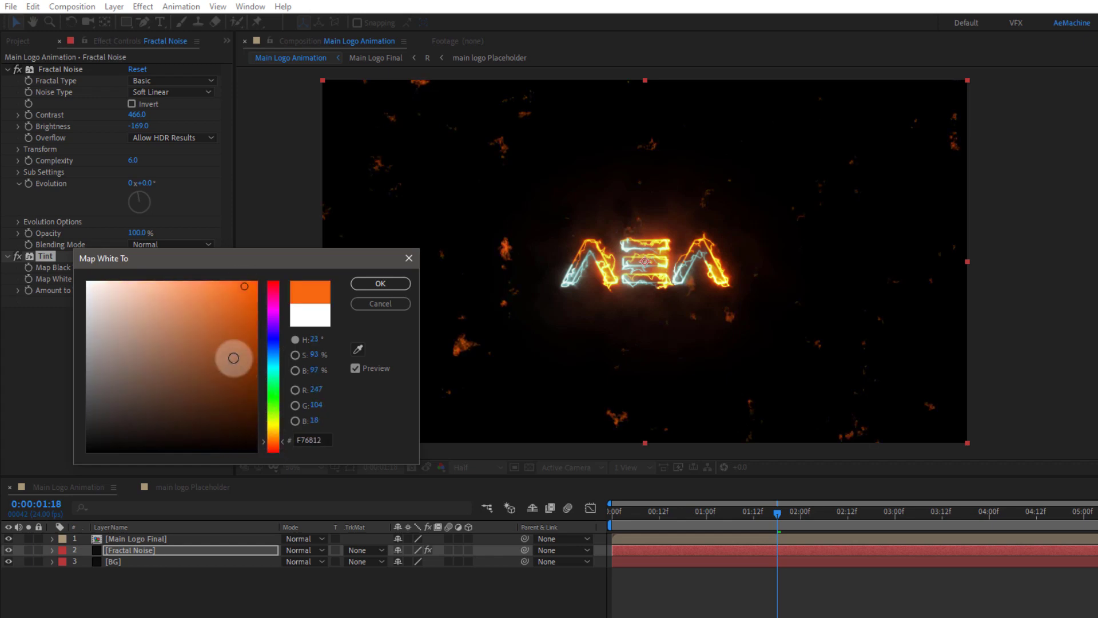
pyautogui.click(375, 287)
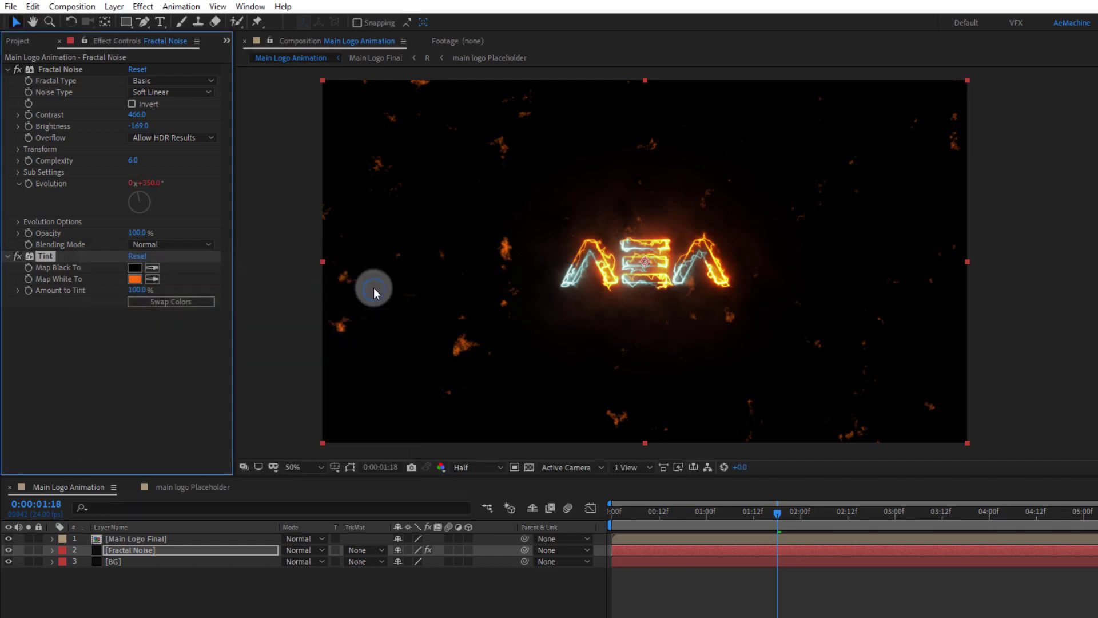
pyautogui.click(163, 337)
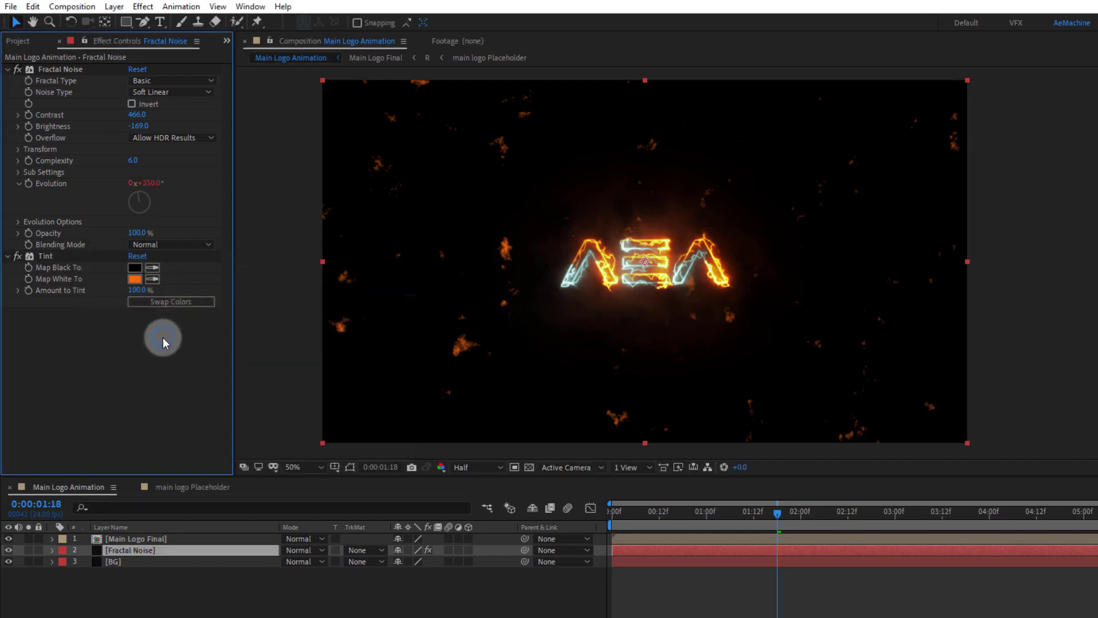
pyautogui.click(6, 256)
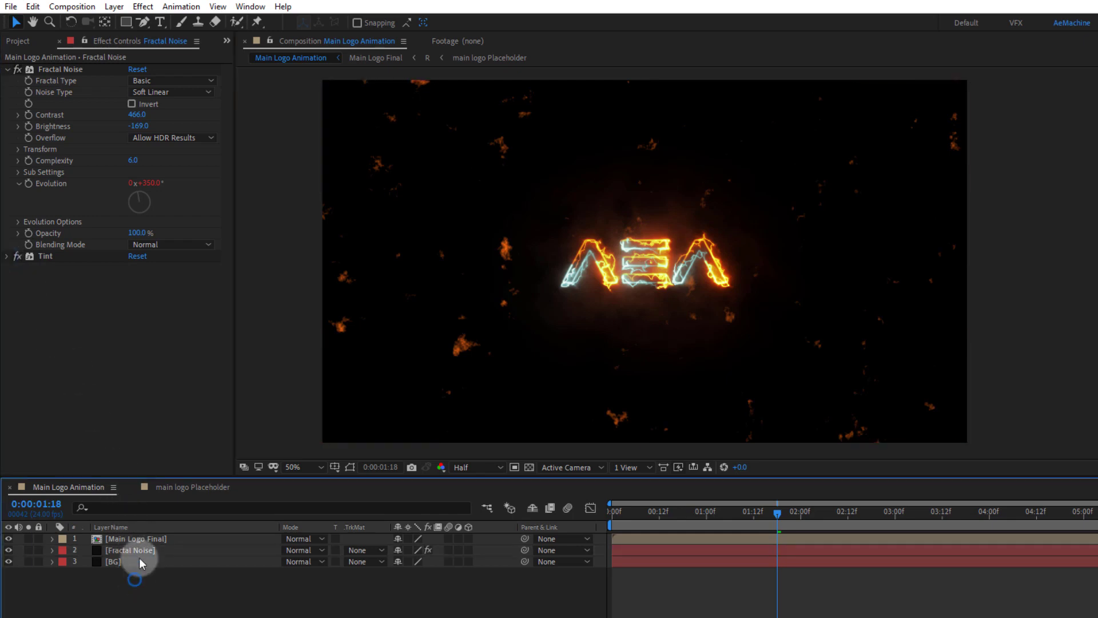
# - Set the Fractal Noise layer's blending mode to Color Dodge and preview the animation from the start
pyautogui.click(140, 539)
pyautogui.click(188, 548)
pyautogui.click(298, 550)
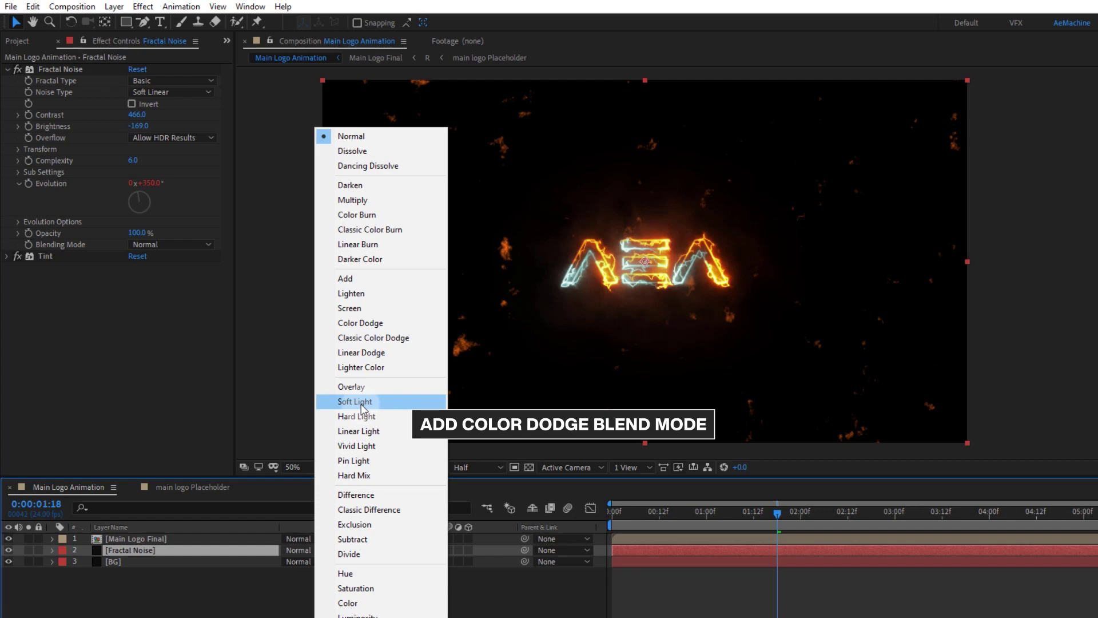
pyautogui.click(366, 322)
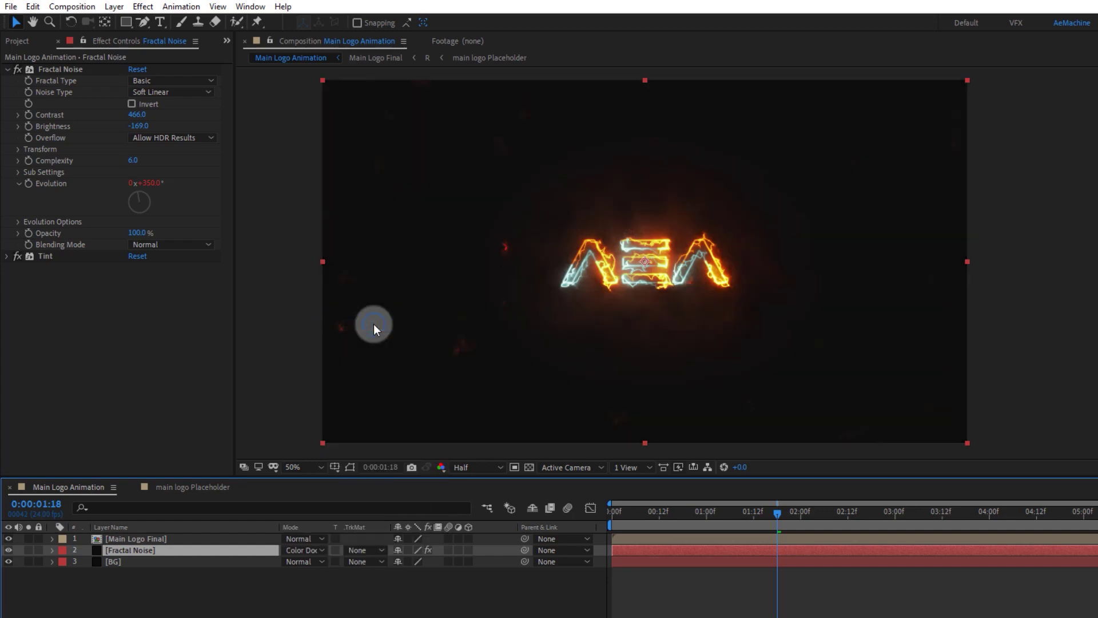
pyautogui.moveTo(753, 509); pyautogui.dragTo(671, 517)
pyautogui.press('space')
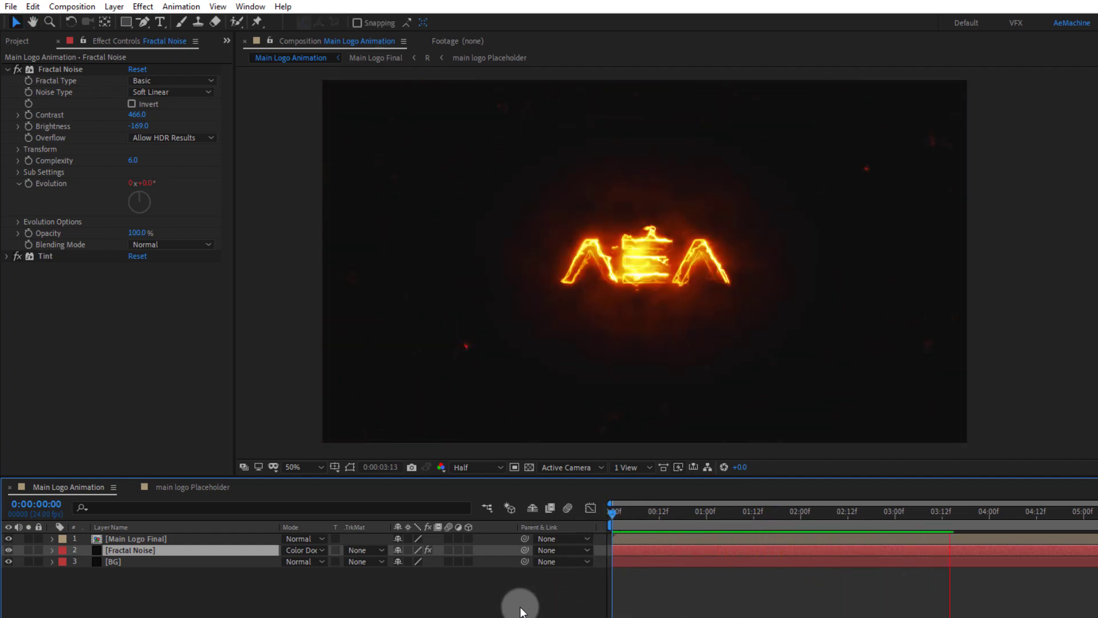
pyautogui.press('space')
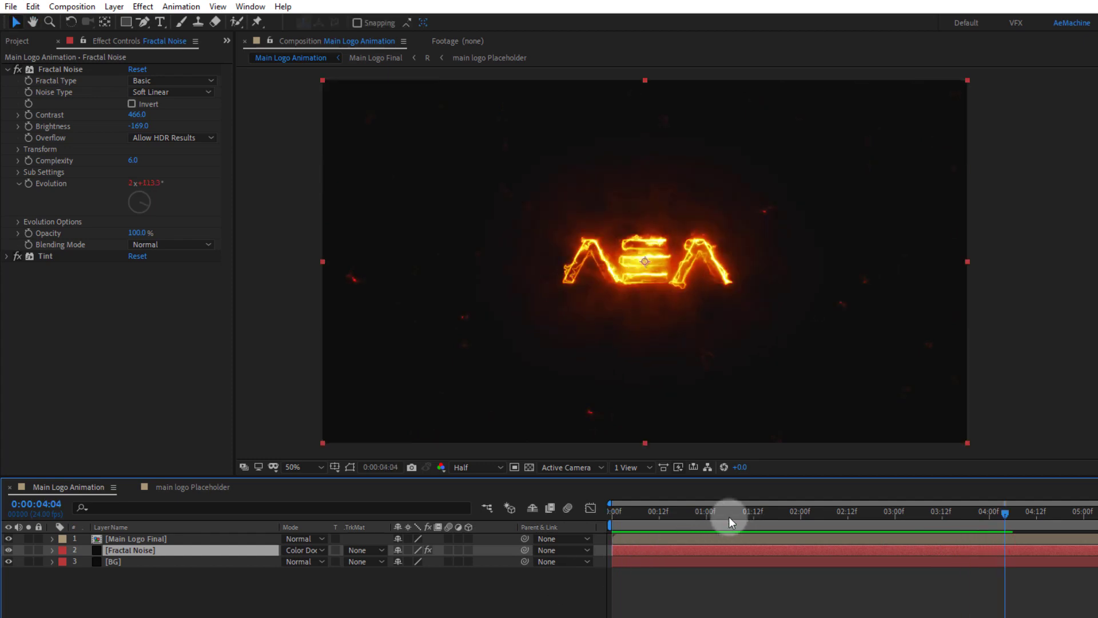
# - Set the Fractal Noise effect's Brightness to -160 and Contrast to 476, checking the embers at different times
pyautogui.moveTo(729, 516); pyautogui.dragTo(804, 554)
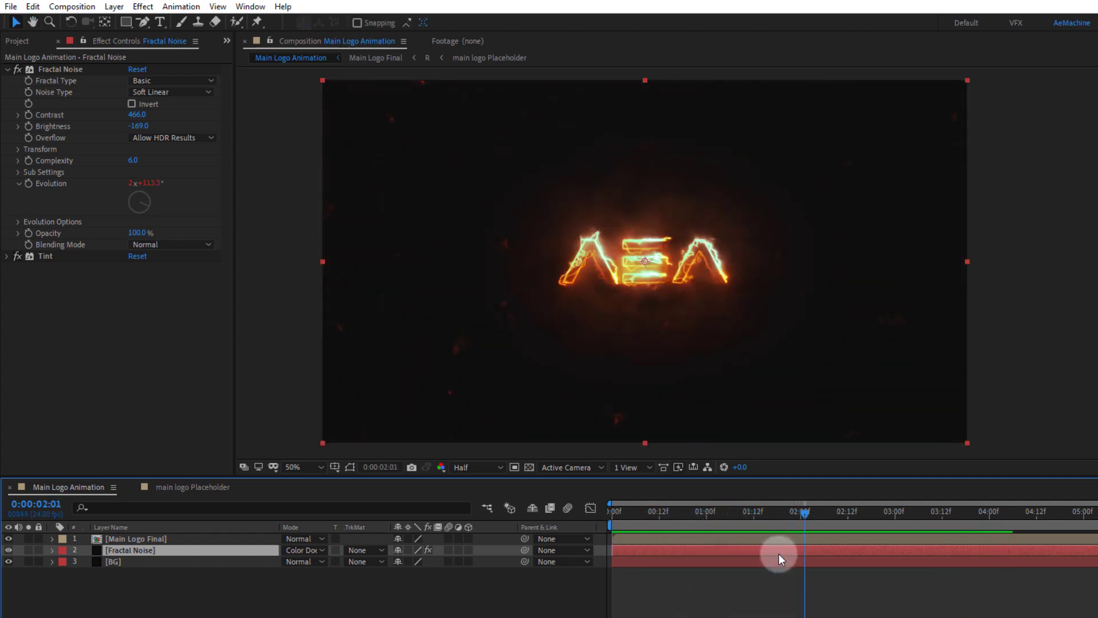
pyautogui.moveTo(140, 132)
pyautogui.mouseDown()
pyautogui.moveTo(123, 127)
pyautogui.moveTo(161, 134)
pyautogui.moveTo(152, 135)
pyautogui.mouseUp()
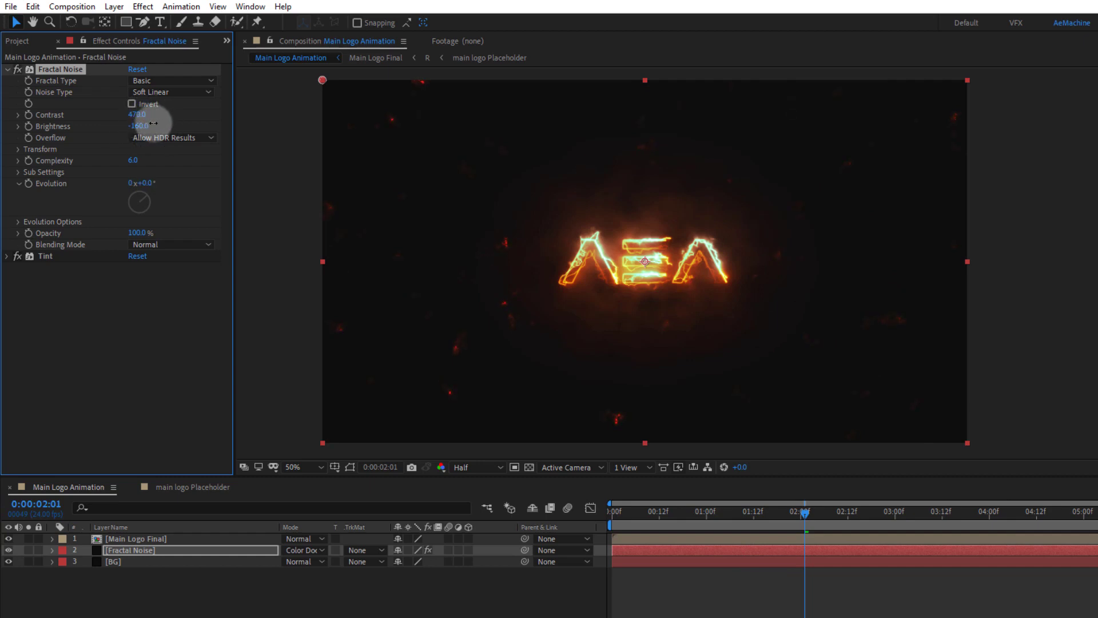
pyautogui.moveTo(711, 504); pyautogui.dragTo(778, 533)
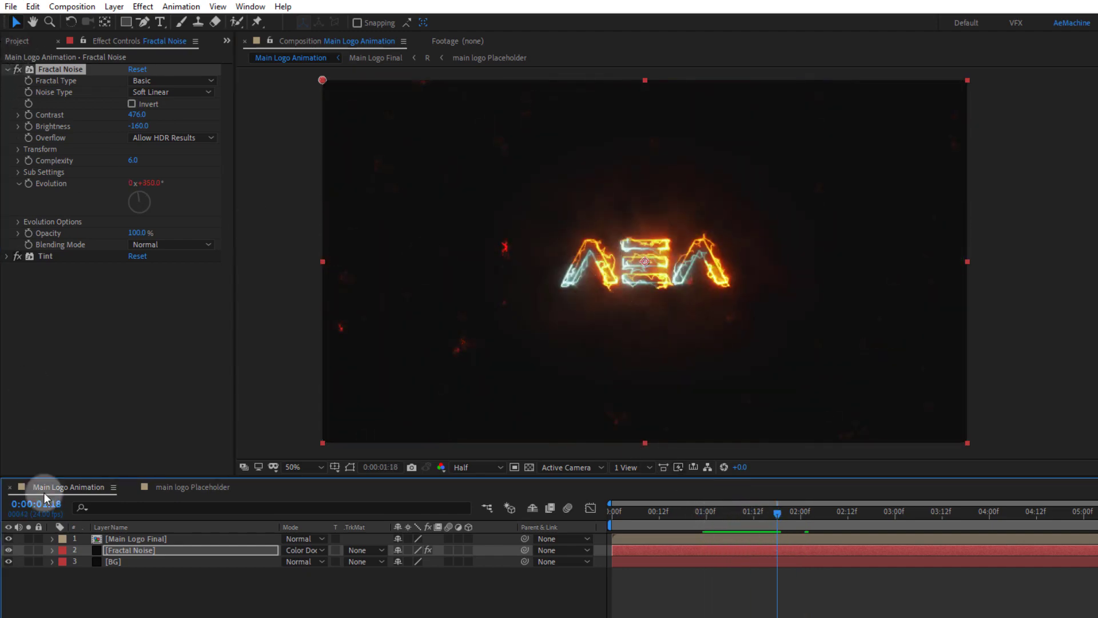
# - Add a new adjustment layer above Main Logo Final and name it Lens Distort
pyautogui.click(137, 539)
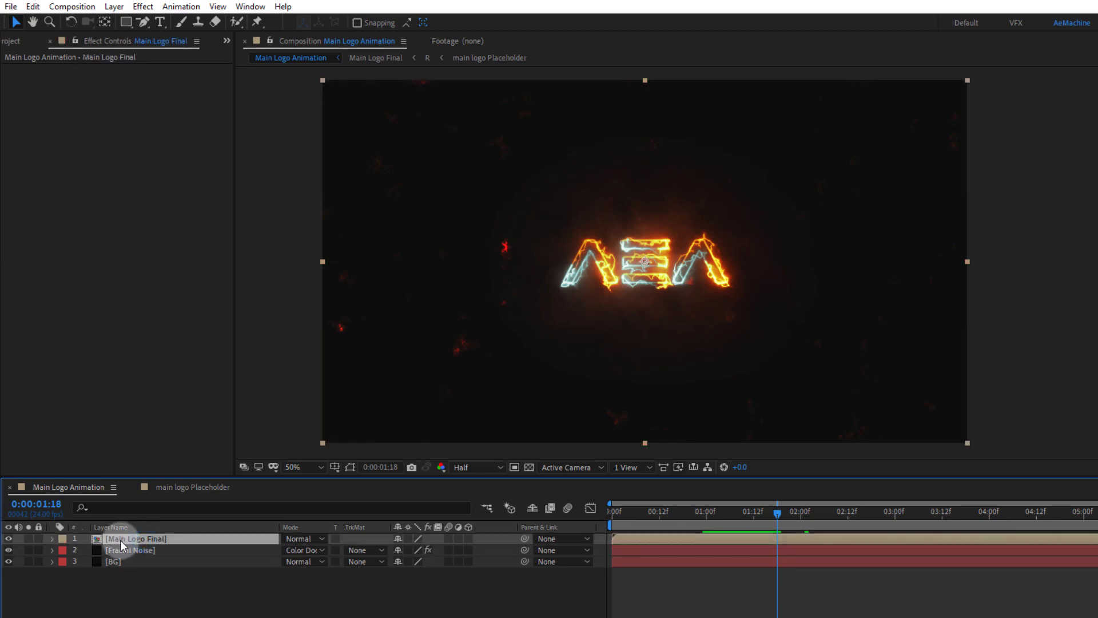
pyautogui.click(185, 594)
pyautogui.rightClick(105, 583)
pyautogui.moveTo(136, 437)
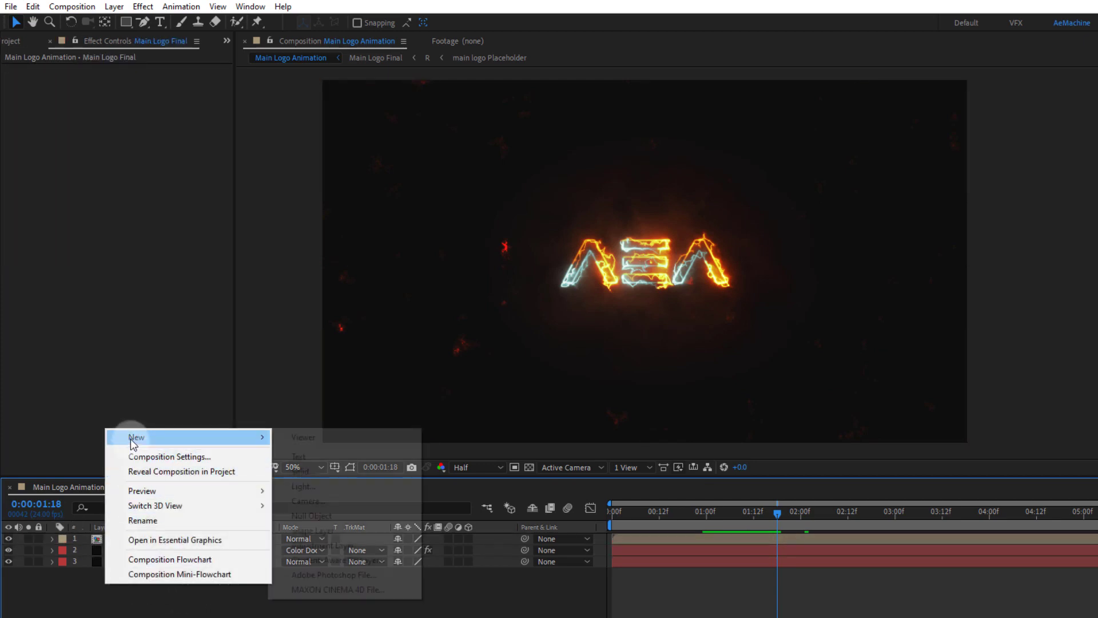
pyautogui.click(330, 546)
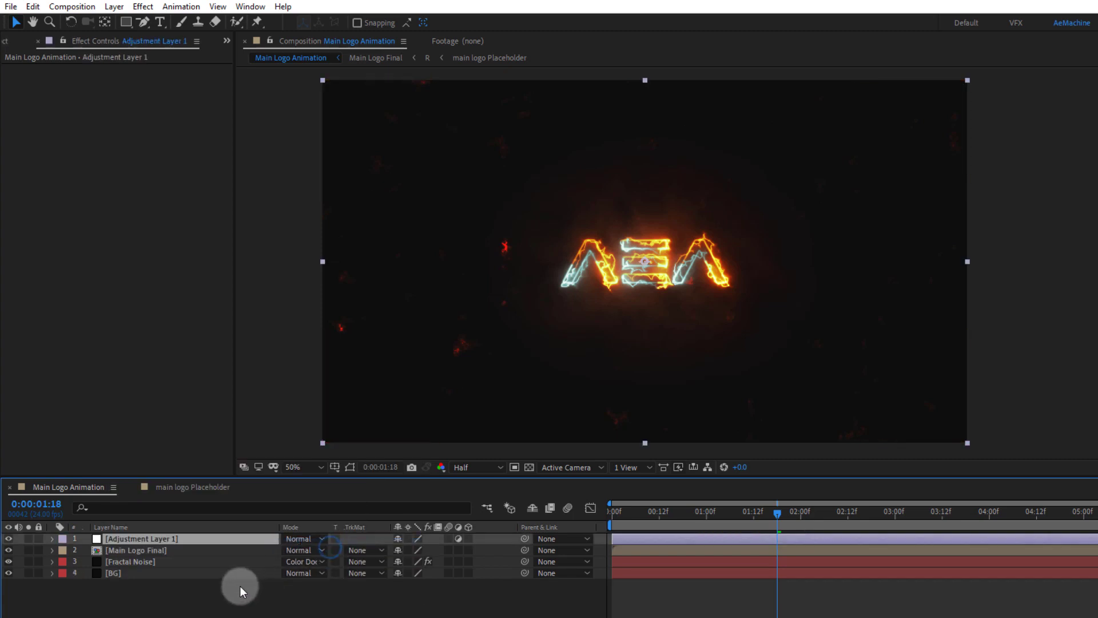
pyautogui.press('Return')
pyautogui.write('L')
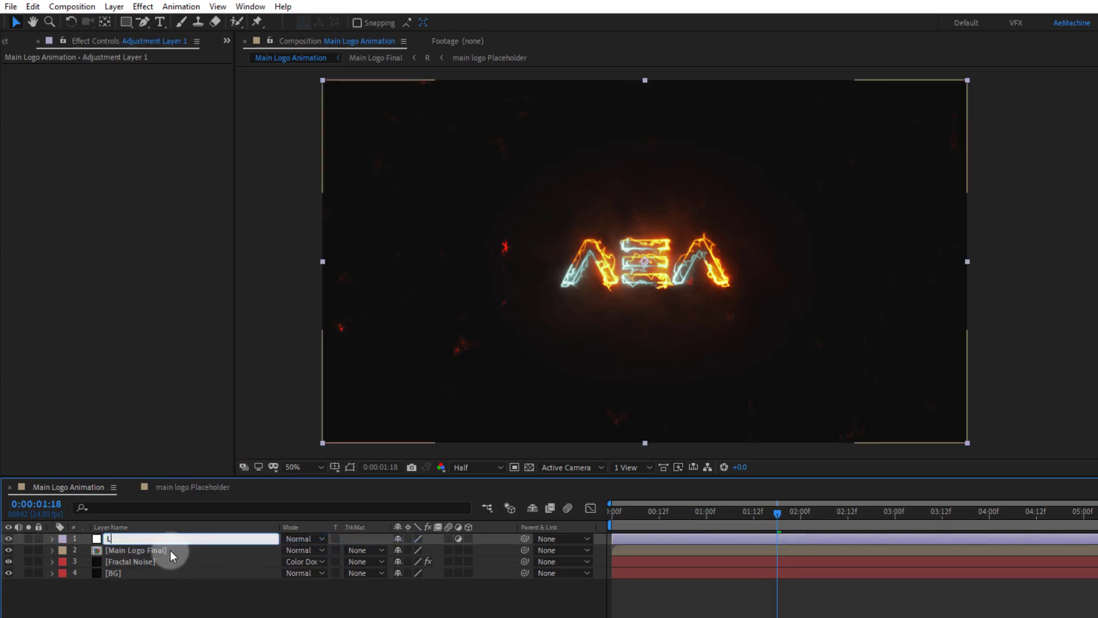
pyautogui.write('ens Disto')
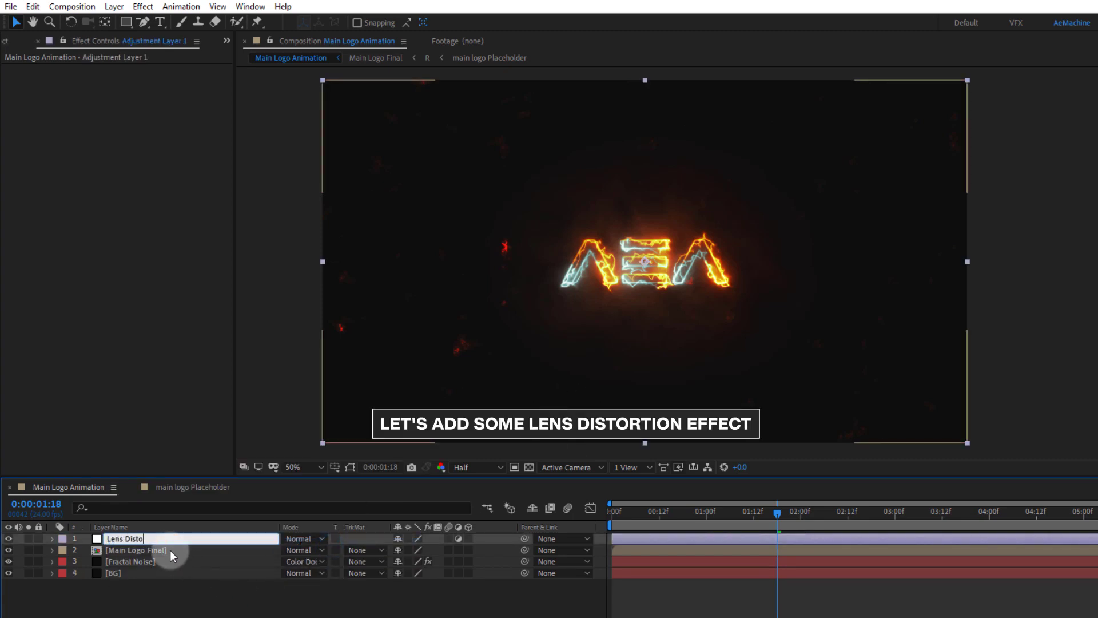
pyautogui.write('rt')
pyautogui.press('Return')
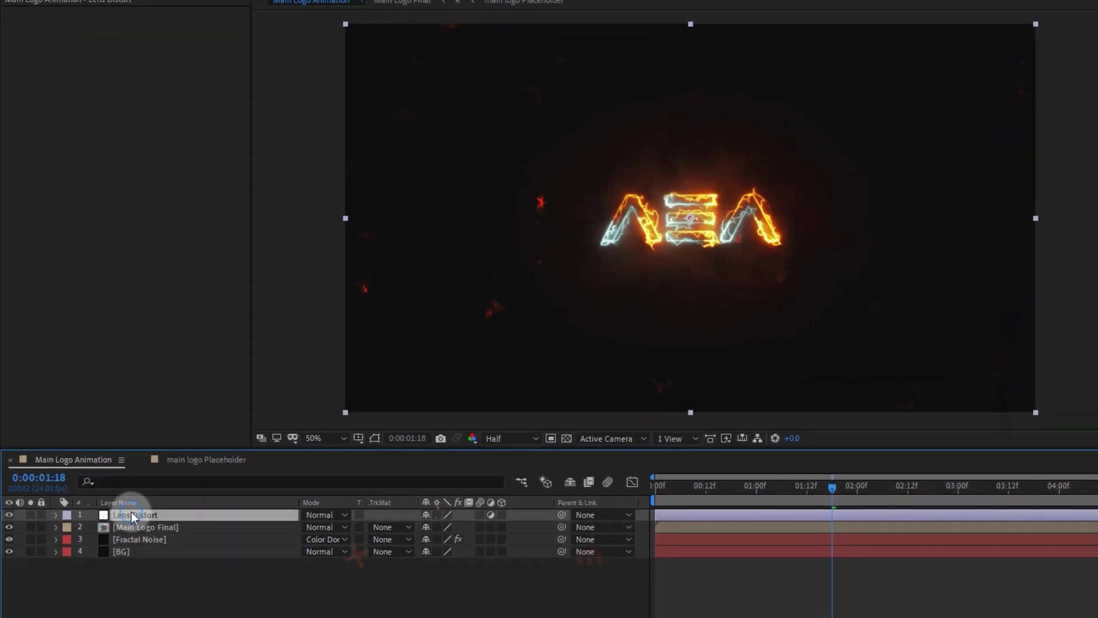
# - Apply the Optics Compensation effect to the Lens Distort layer
pyautogui.hotkey('ctrl', 'space')
pyautogui.write('opt')
pyautogui.press('Down')
pyautogui.press('Down')
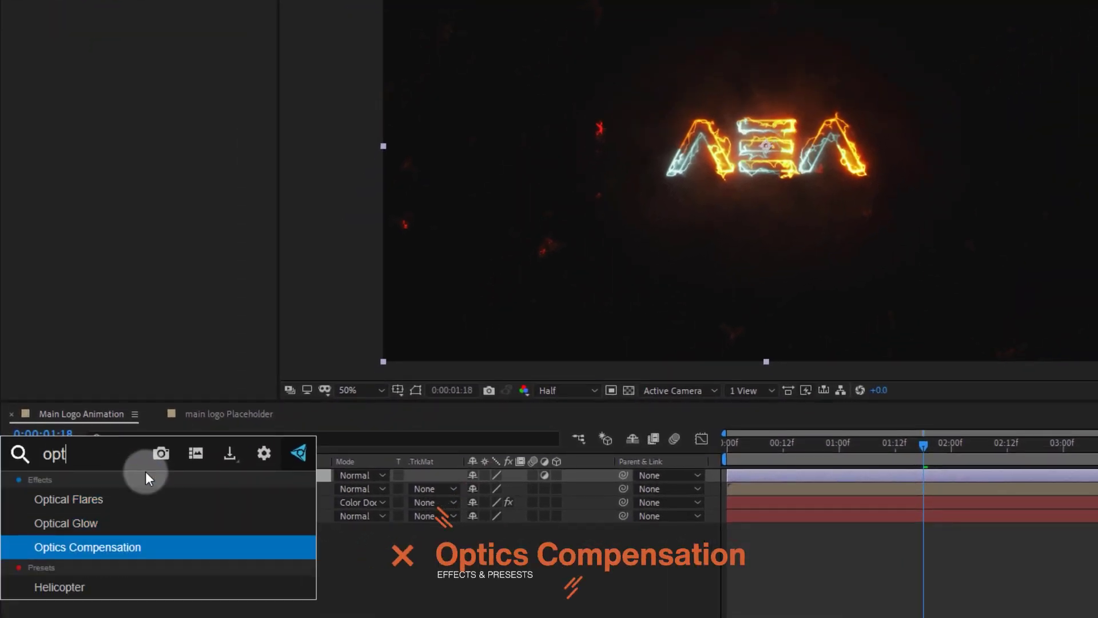
pyautogui.press('Return')
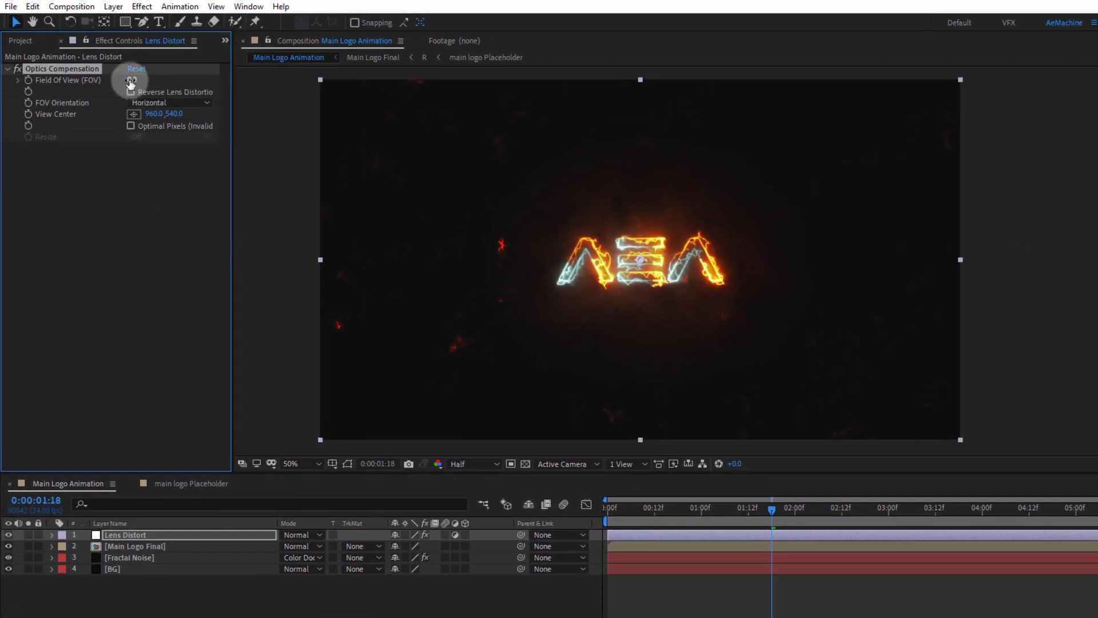
# - Enable Reverse Lens Distortion in Optics Compensation and set its Field Of View to 171.5
pyautogui.moveTo(214, 90); pyautogui.dragTo(837, 157)
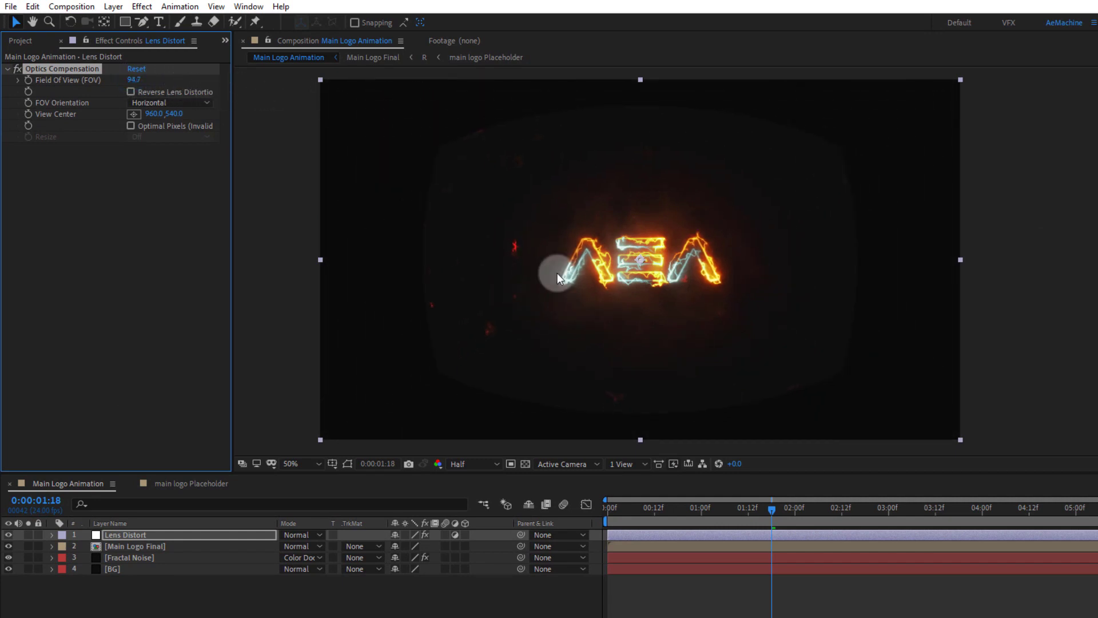
pyautogui.click(177, 91)
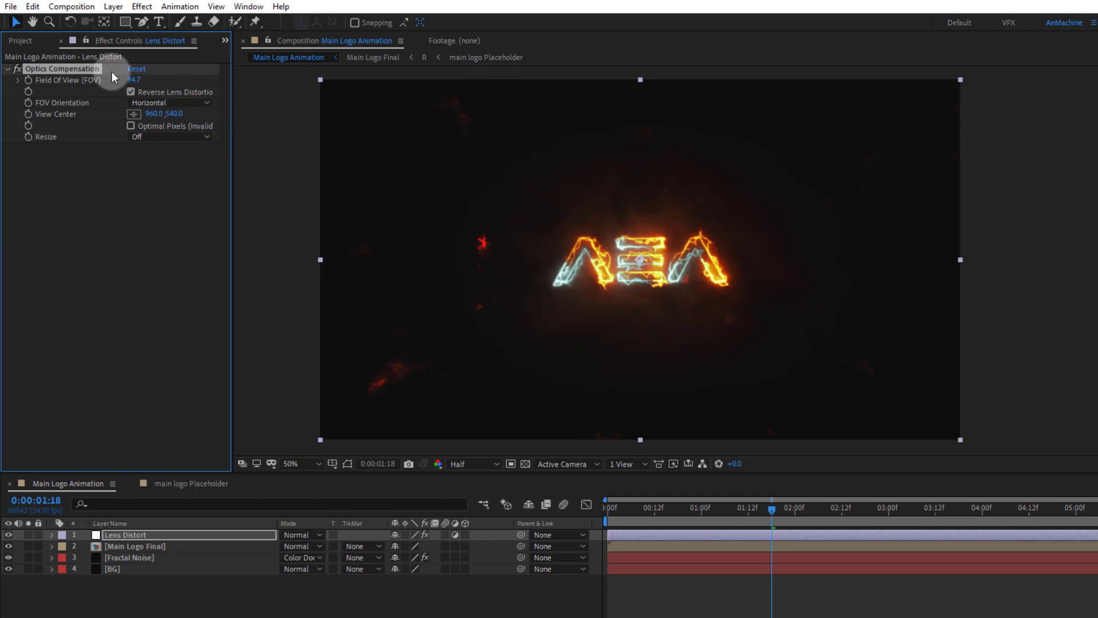
pyautogui.moveTo(138, 81); pyautogui.dragTo(900, 190)
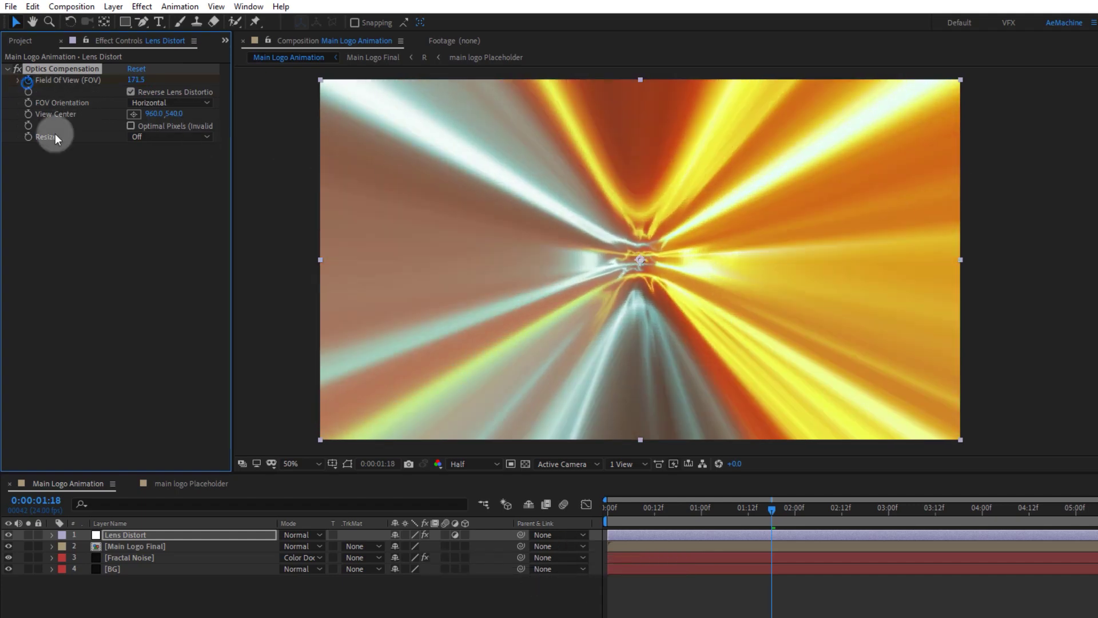
# - Keyframe the Lens Distort layer's Field Of View, reveal it in the timeline and move the keyframe to about 0:00:00:16
pyautogui.click(26, 84)
pyautogui.click(125, 540)
pyautogui.press('u')
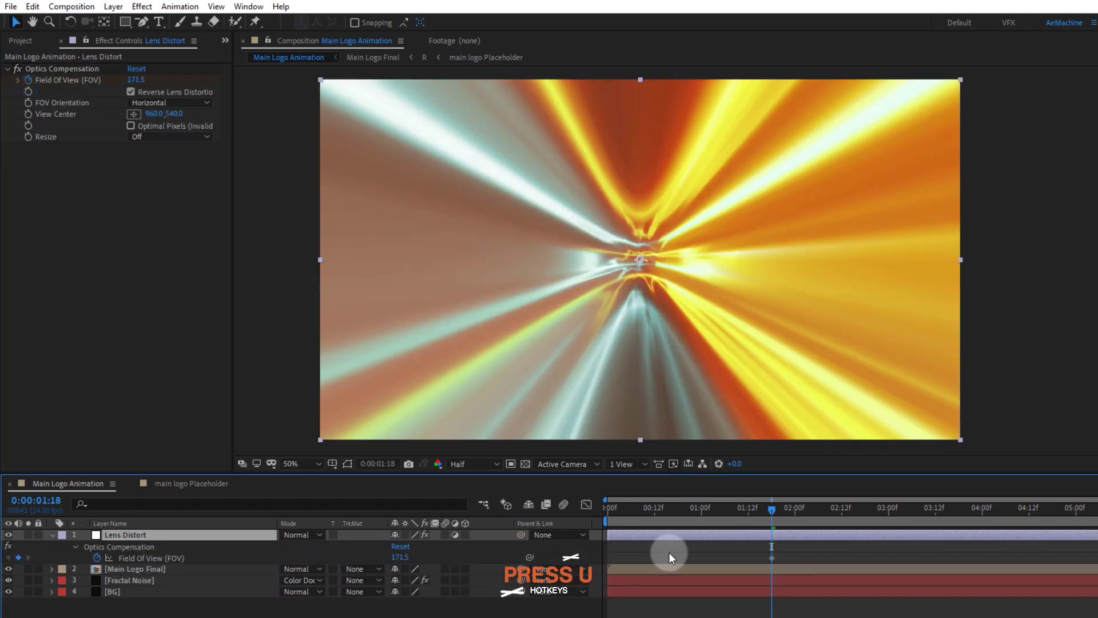
pyautogui.moveTo(781, 553); pyautogui.dragTo(683, 560)
pyautogui.moveTo(743, 510); pyautogui.dragTo(679, 513)
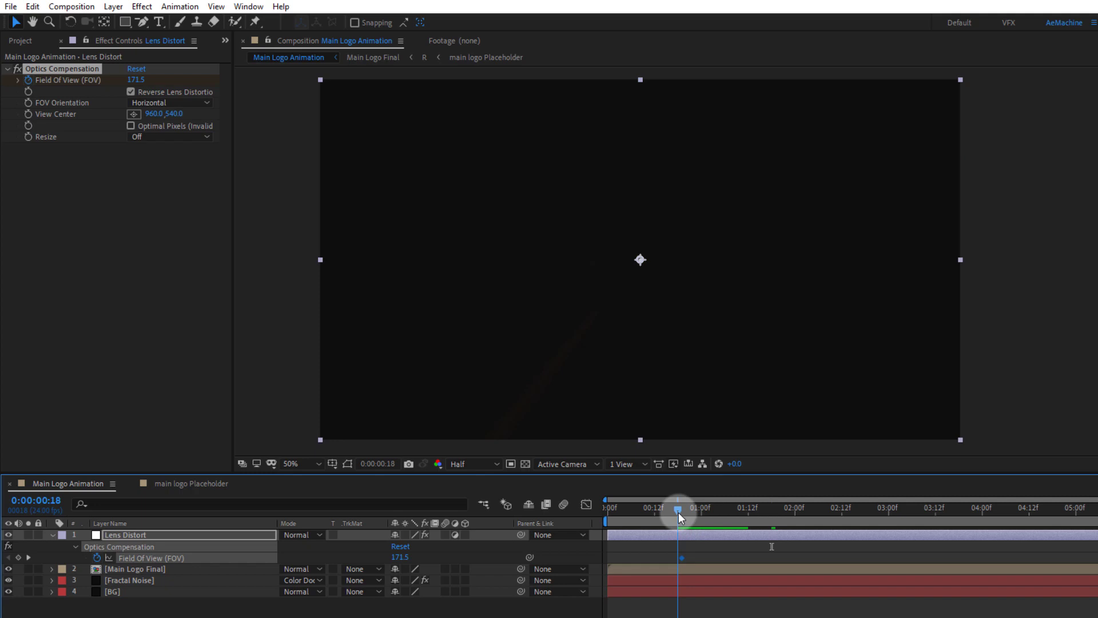
pyautogui.moveTo(681, 558); pyautogui.dragTo(670, 558)
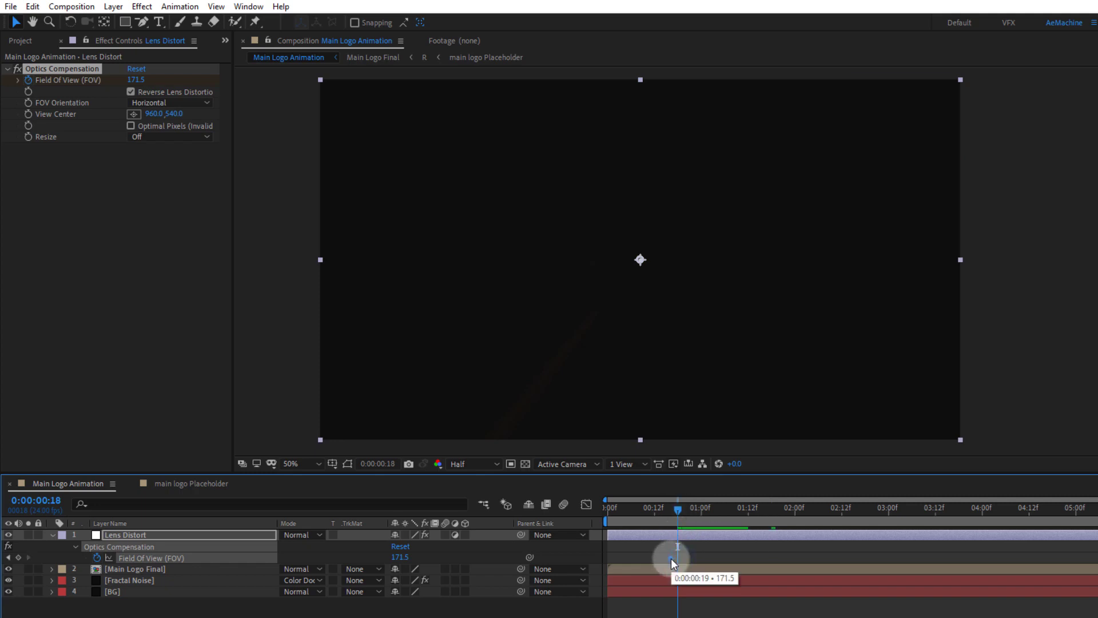
# - Add a second Field Of View keyframe with value 0 at 0:00:01:12
pyautogui.moveTo(675, 509); pyautogui.dragTo(745, 531)
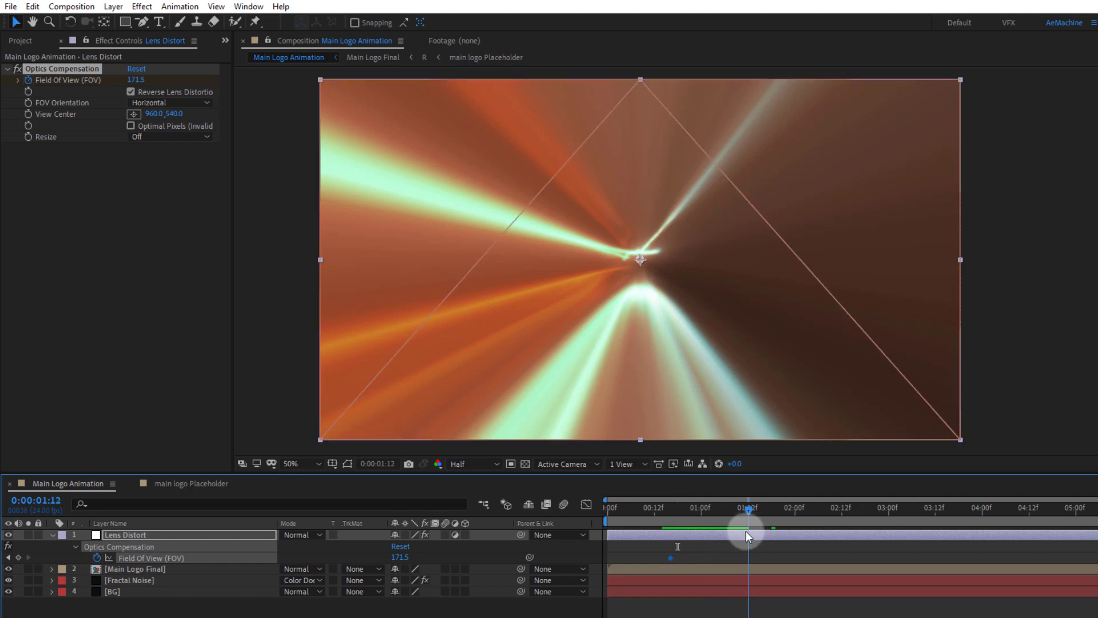
pyautogui.click(136, 80)
pyautogui.write('0')
pyautogui.press('Return')
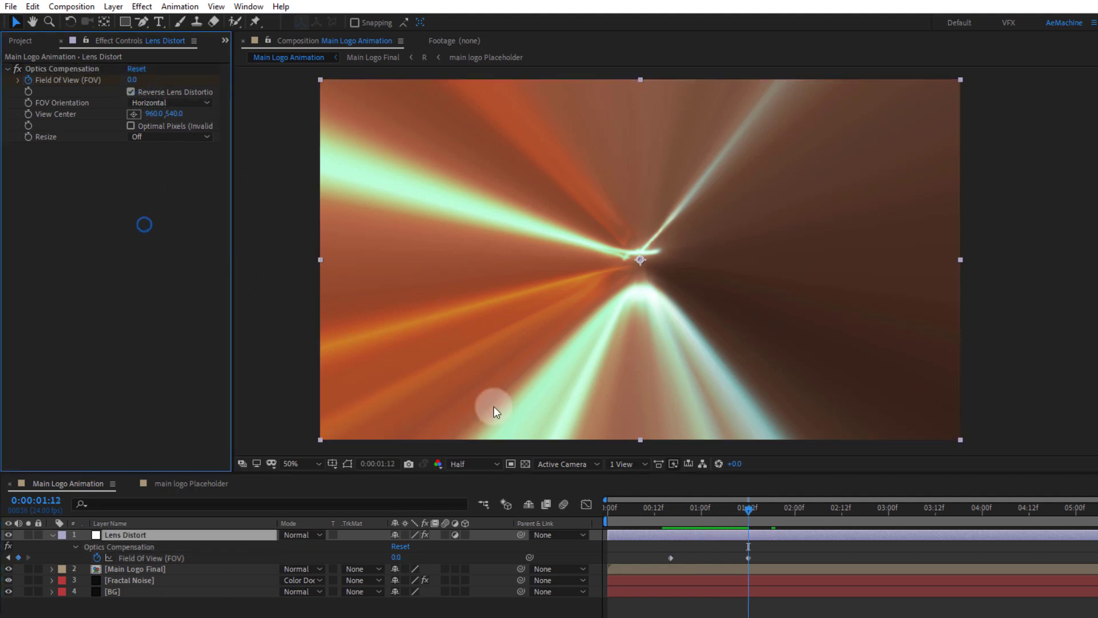
# - Retime the Field Of View keyframes to about 0:00:01:06 and 0:00:01:18 and preview the animation from the start
pyautogui.moveTo(686, 510)
pyautogui.mouseDown()
pyautogui.moveTo(703, 510)
pyautogui.moveTo(671, 511)
pyautogui.moveTo(738, 526)
pyautogui.moveTo(678, 529)
pyautogui.moveTo(674, 558)
pyautogui.moveTo(702, 561)
pyautogui.moveTo(699, 578)
pyautogui.mouseUp()
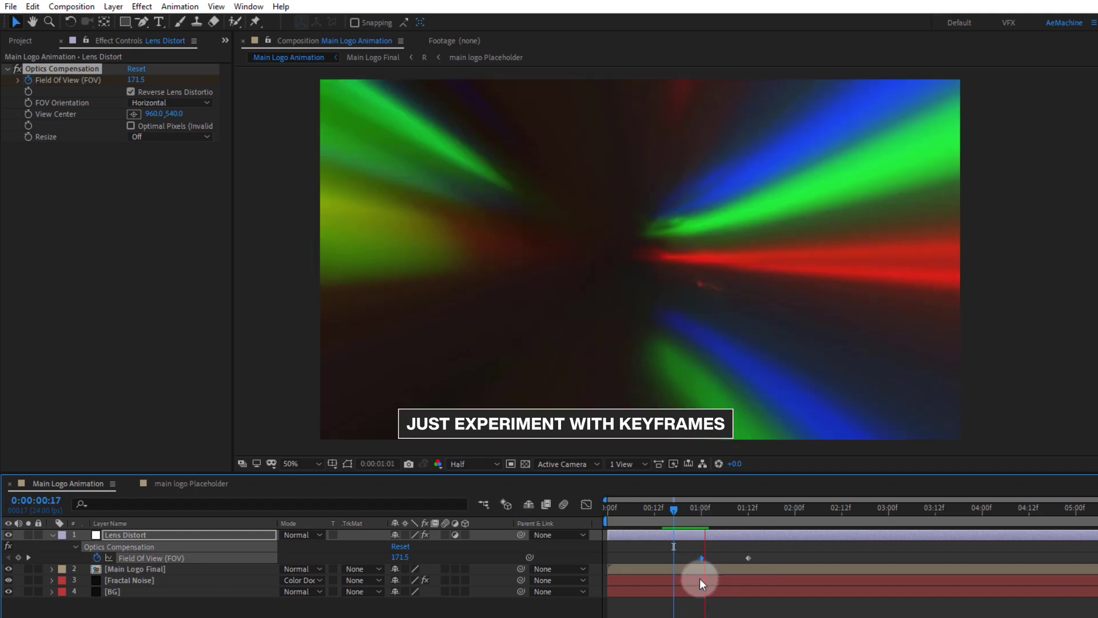
pyautogui.moveTo(713, 516); pyautogui.dragTo(693, 552)
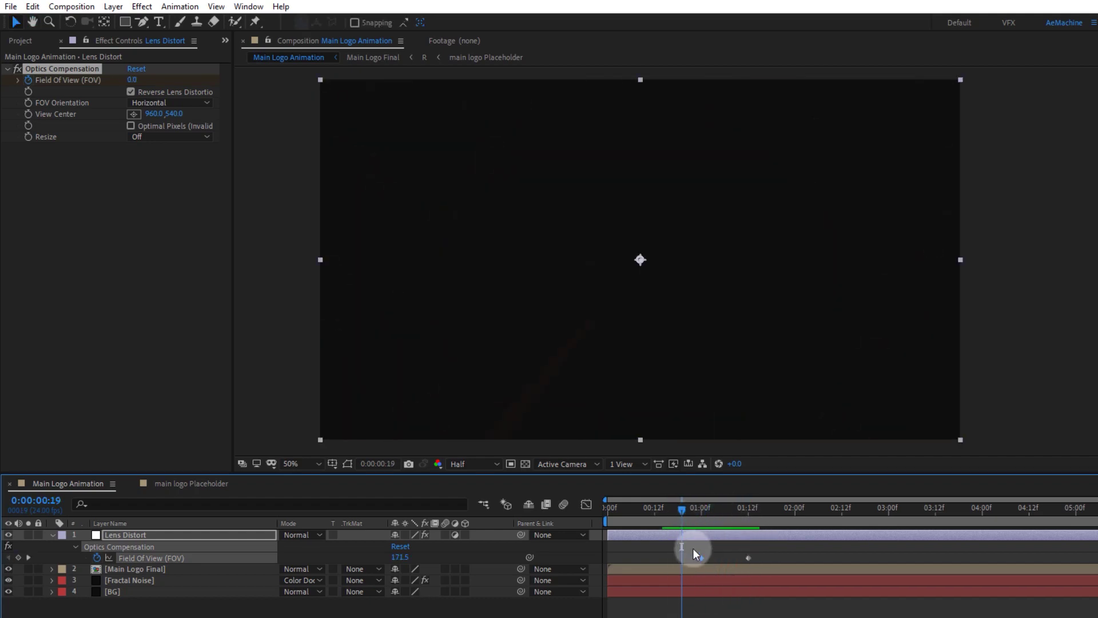
pyautogui.moveTo(763, 549); pyautogui.dragTo(726, 558)
pyautogui.click(727, 599)
pyautogui.press('space')
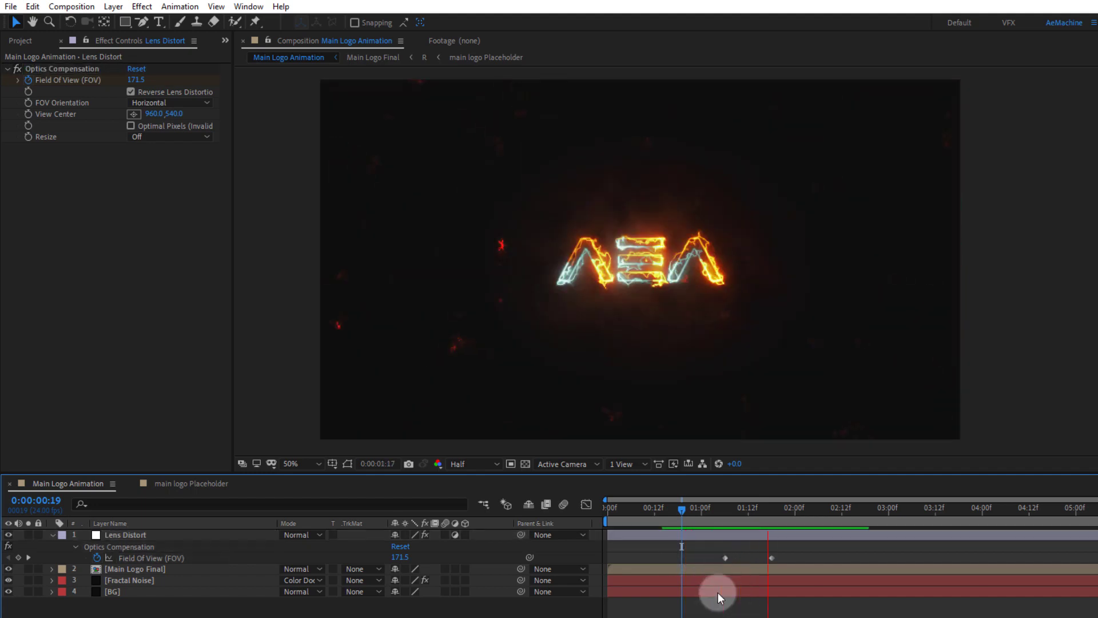
pyautogui.moveTo(787, 516); pyautogui.dragTo(654, 525)
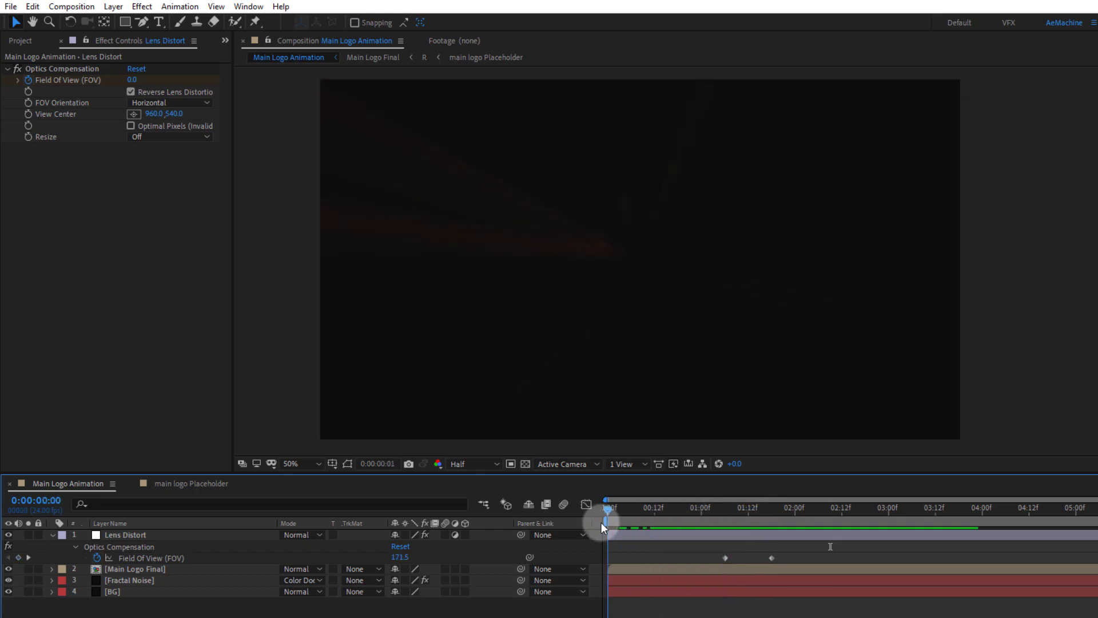
pyautogui.press('space')
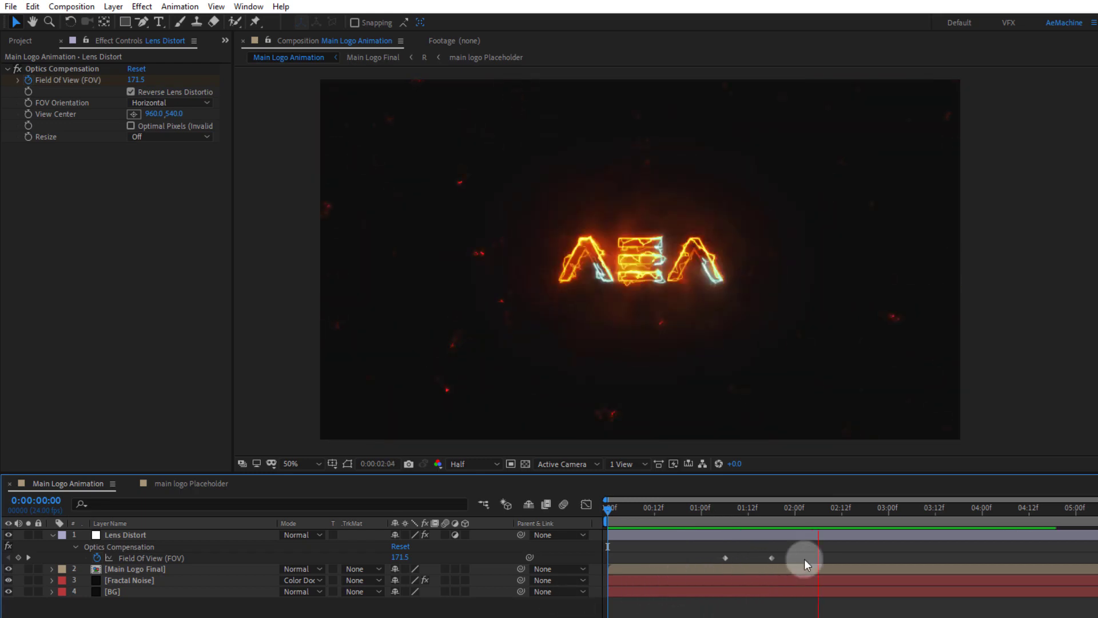
pyautogui.press('space')
# - Apply Easy Ease to both Field Of View keyframes and lengthen the last keyframe's incoming influence in the speed graph
pyautogui.moveTo(824, 551); pyautogui.dragTo(716, 560)
pyautogui.press('F9')
pyautogui.click(590, 492)
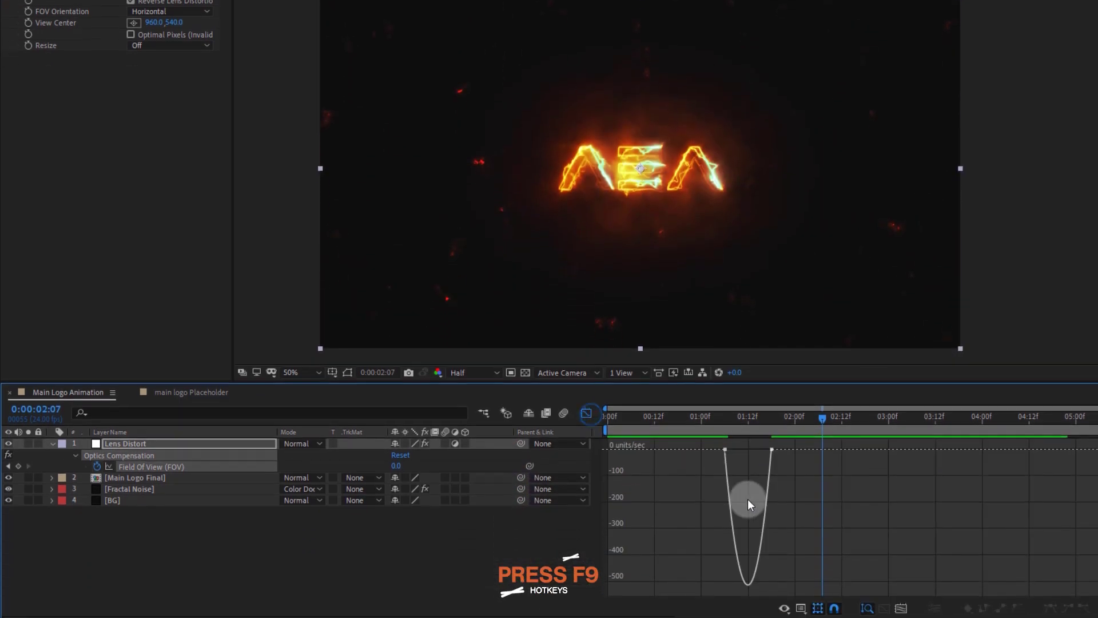
pyautogui.moveTo(800, 549); pyautogui.dragTo(743, 513)
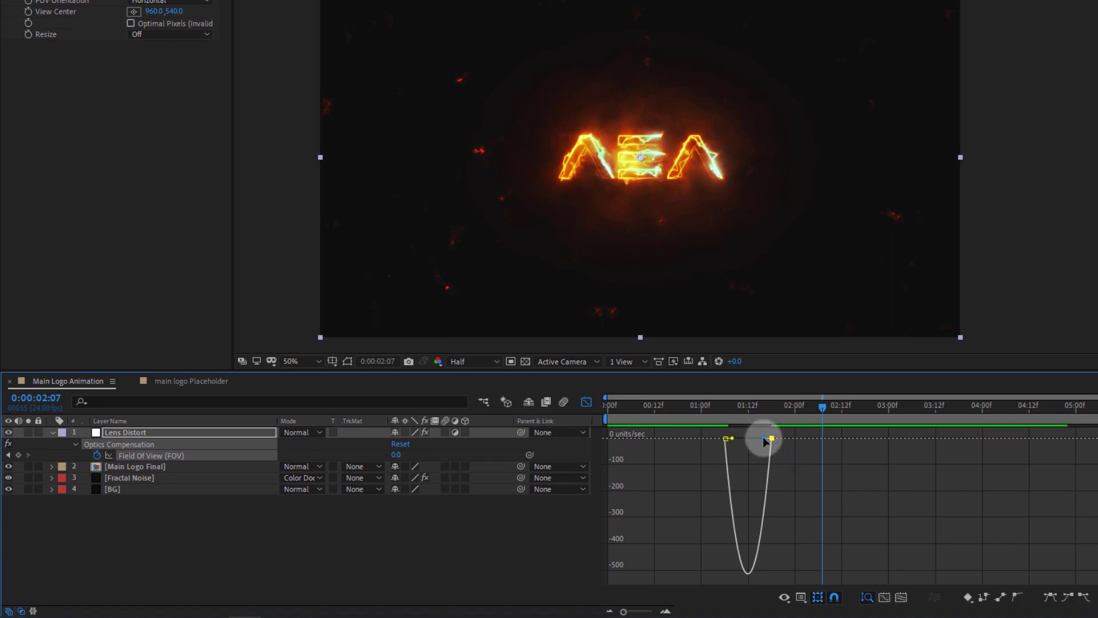
pyautogui.moveTo(765, 437); pyautogui.dragTo(751, 438)
# - Preview the eased lens distortion and collapse the Lens Distort layer's properties
pyautogui.click(707, 410)
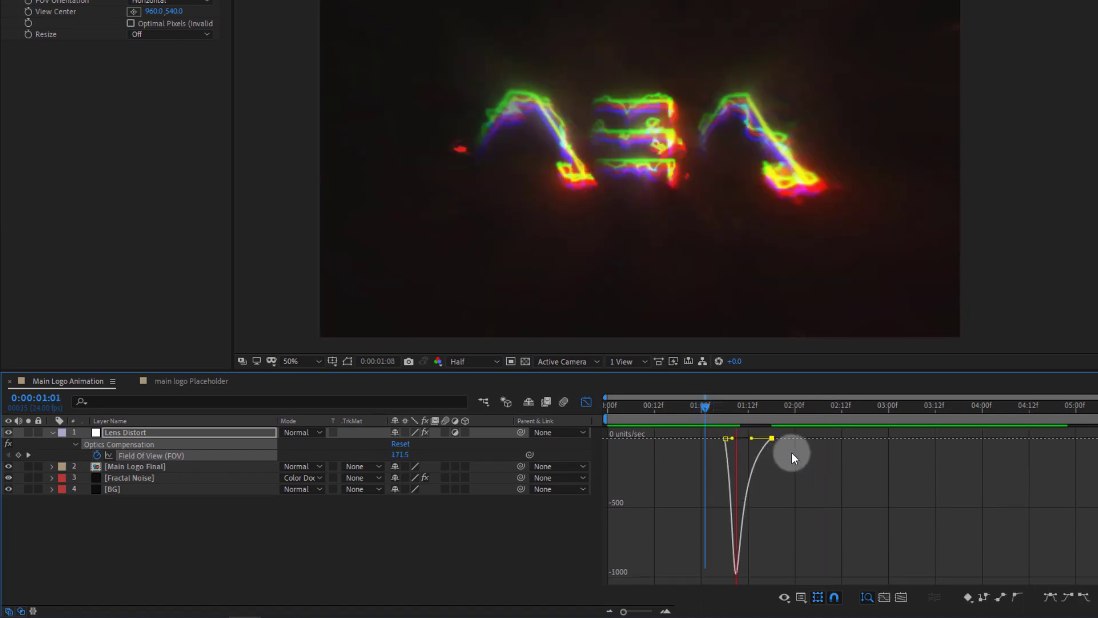
pyautogui.moveTo(772, 409); pyautogui.dragTo(698, 411)
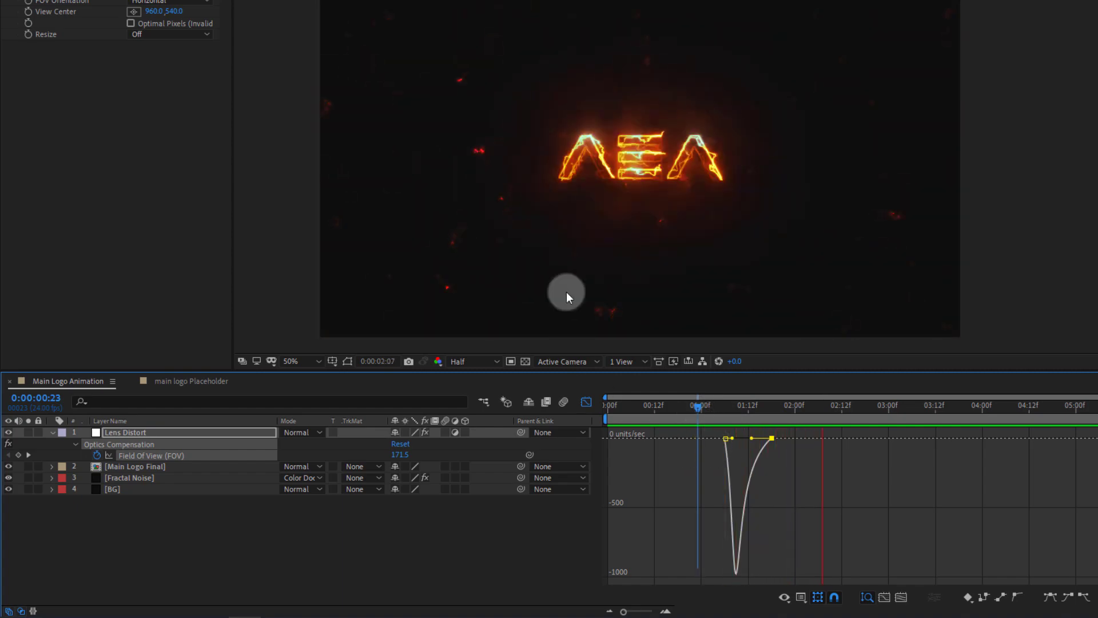
pyautogui.press('space')
pyautogui.moveTo(740, 424)
pyautogui.mouseDown()
pyautogui.moveTo(750, 411)
pyautogui.moveTo(772, 419)
pyautogui.moveTo(715, 407)
pyautogui.moveTo(761, 421)
pyautogui.mouseUp()
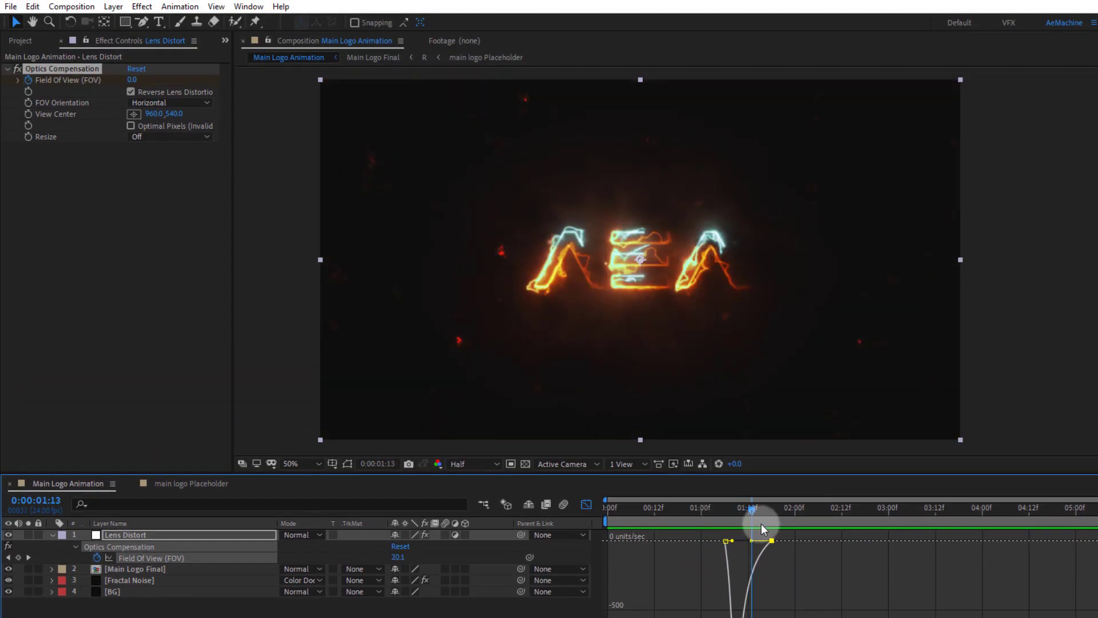
pyautogui.moveTo(760, 526); pyautogui.dragTo(811, 524)
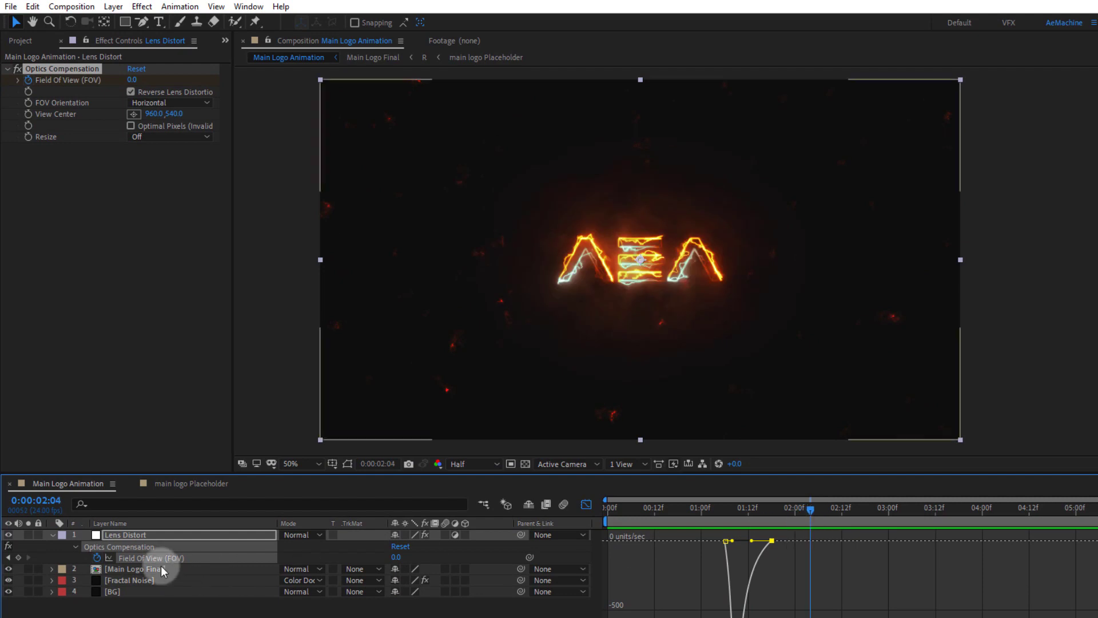
pyautogui.click(50, 535)
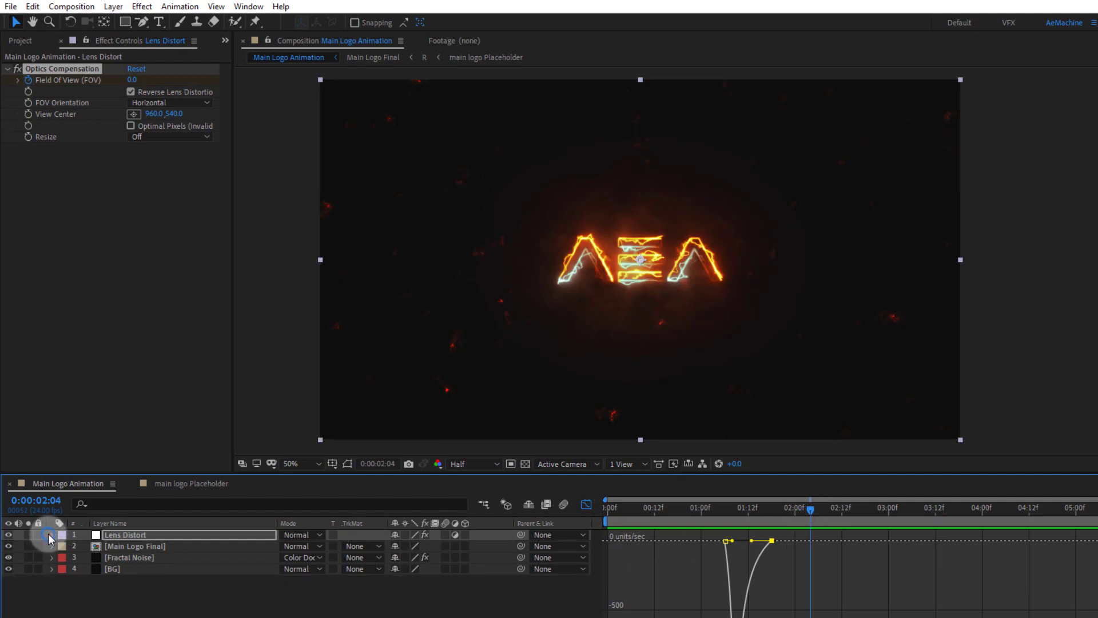
# - Add Lights.avi from the Assets folder as the uppermost layer and set its blending mode to Screen
pyautogui.click(15, 44)
pyautogui.click(74, 279)
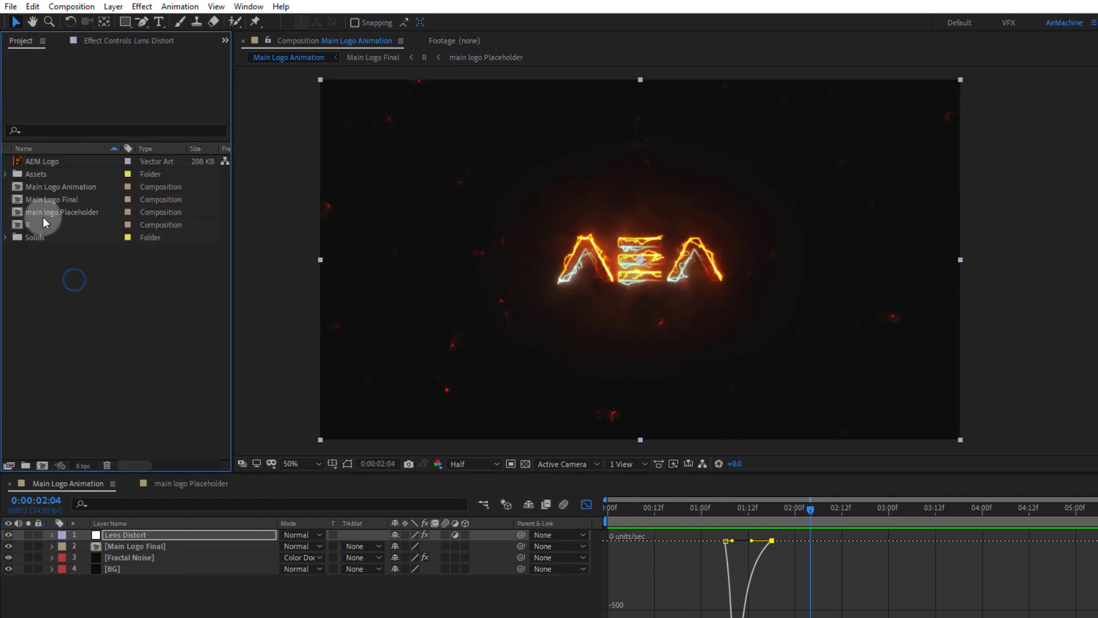
pyautogui.click(5, 174)
pyautogui.moveTo(69, 187); pyautogui.dragTo(155, 531)
pyautogui.click(294, 535)
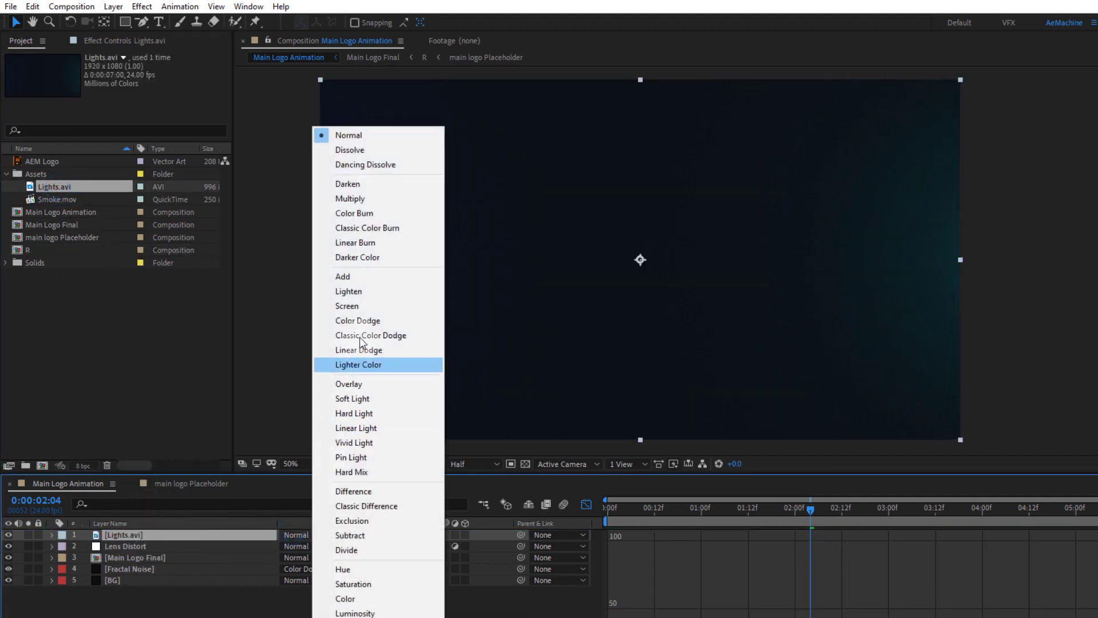
pyautogui.click(364, 309)
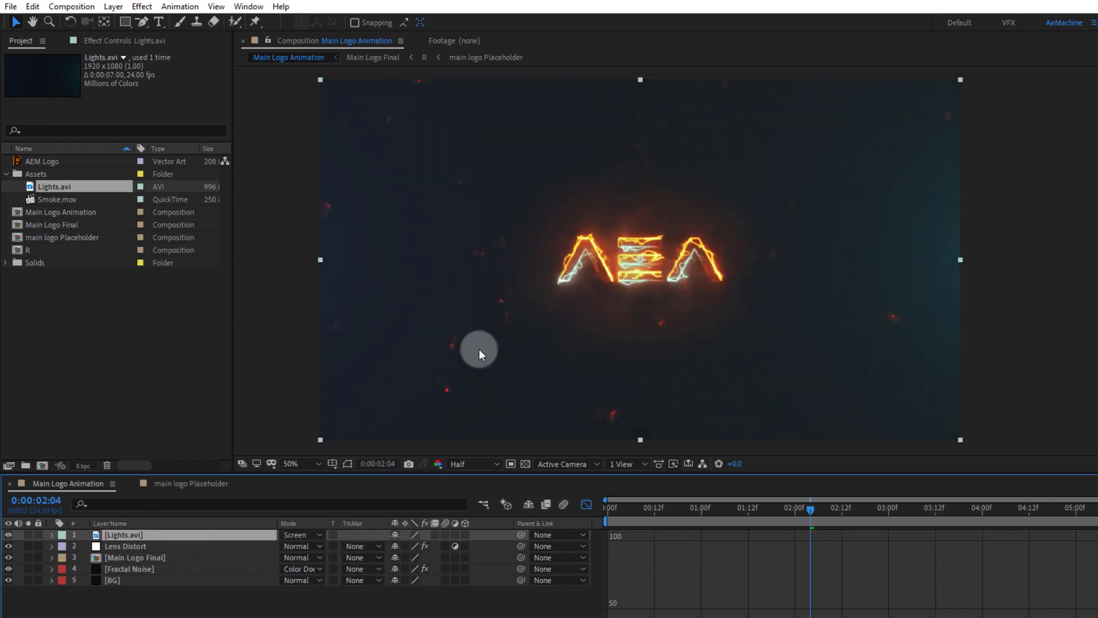
# - Apply Curves to the Lights.avi layer and pull its RGB curve's shadows below the diagonal, anchoring the highlights with a second point
pyautogui.hotkey('ctrl', 'space')
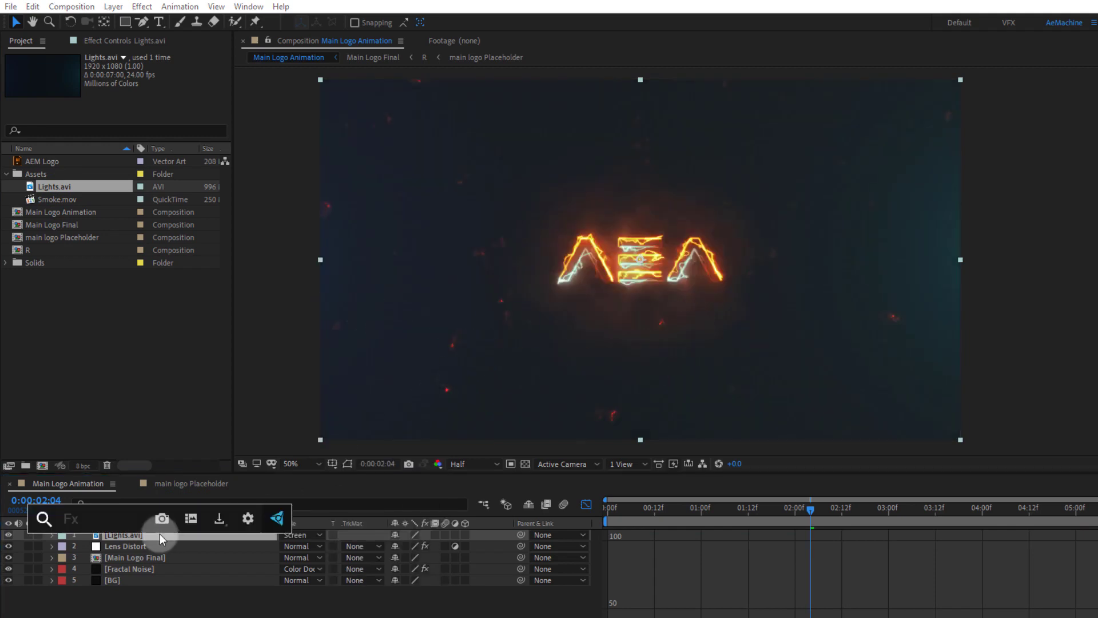
pyautogui.write('cur')
pyautogui.press('Return')
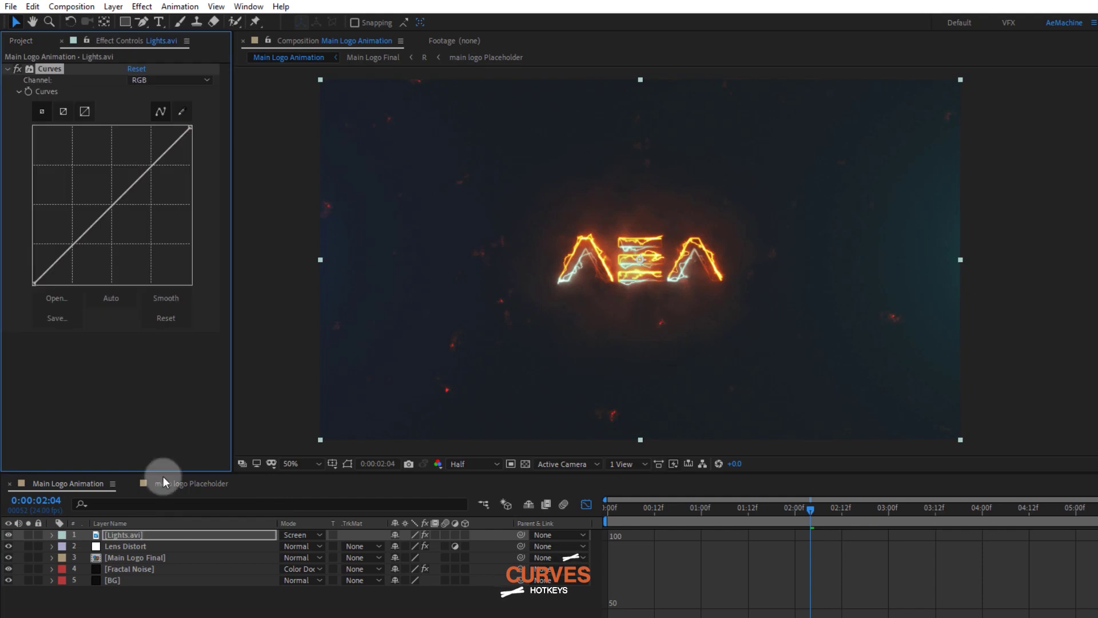
pyautogui.click(72, 247)
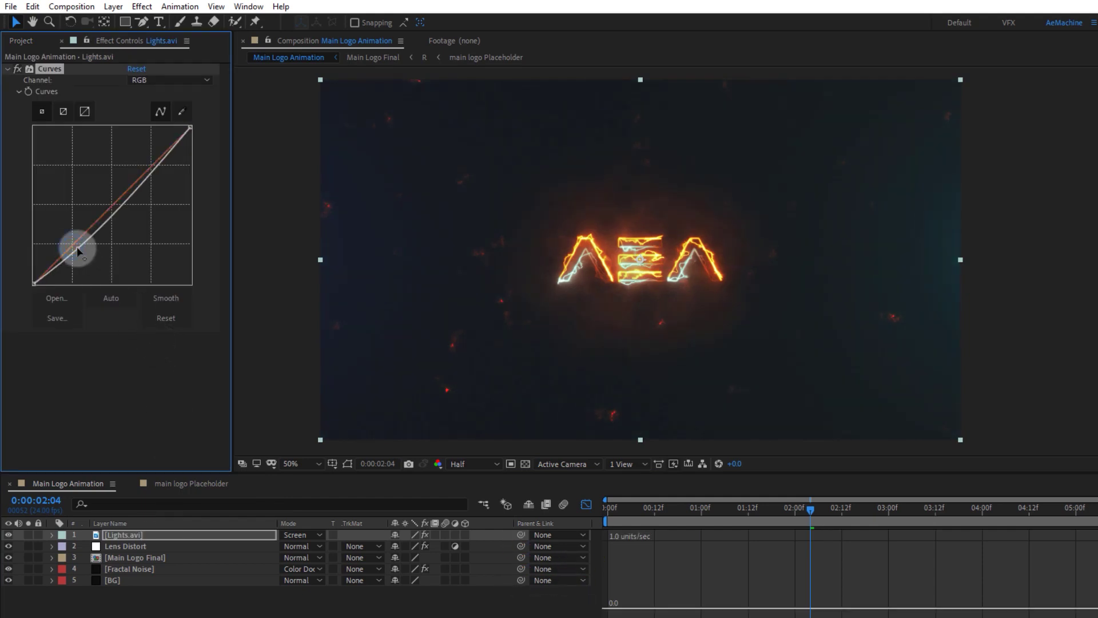
pyautogui.click(154, 165)
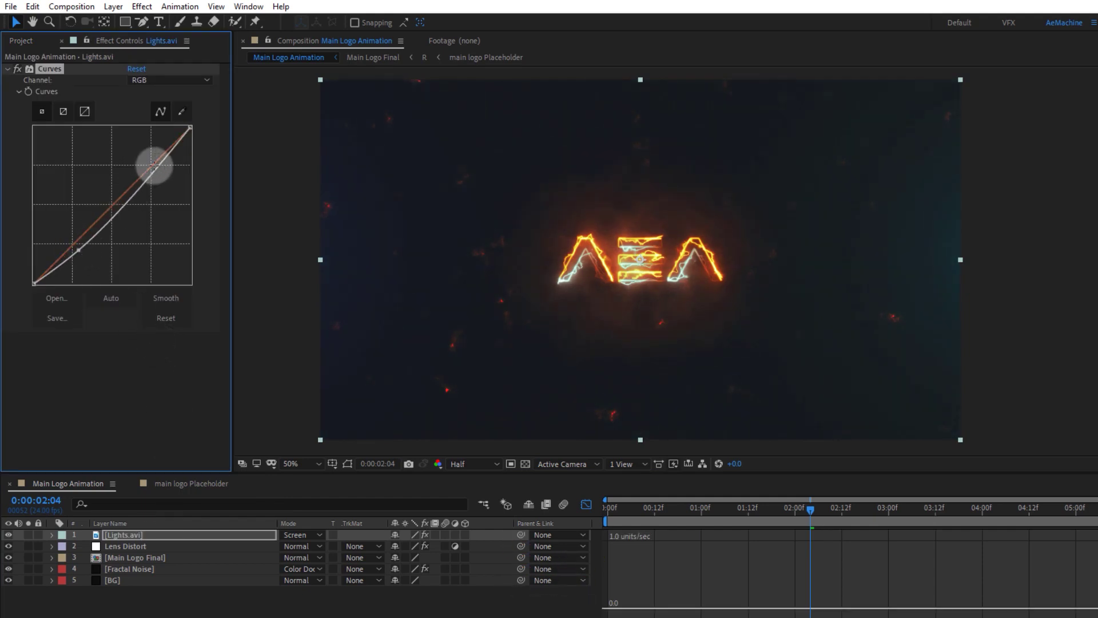
pyautogui.moveTo(158, 164); pyautogui.dragTo(152, 165)
# - In the Lights.avi Curves, raise the Red channel's lower midtones well above the diagonal and nudge the Blue channel's midtones up slightly
pyautogui.click(137, 80)
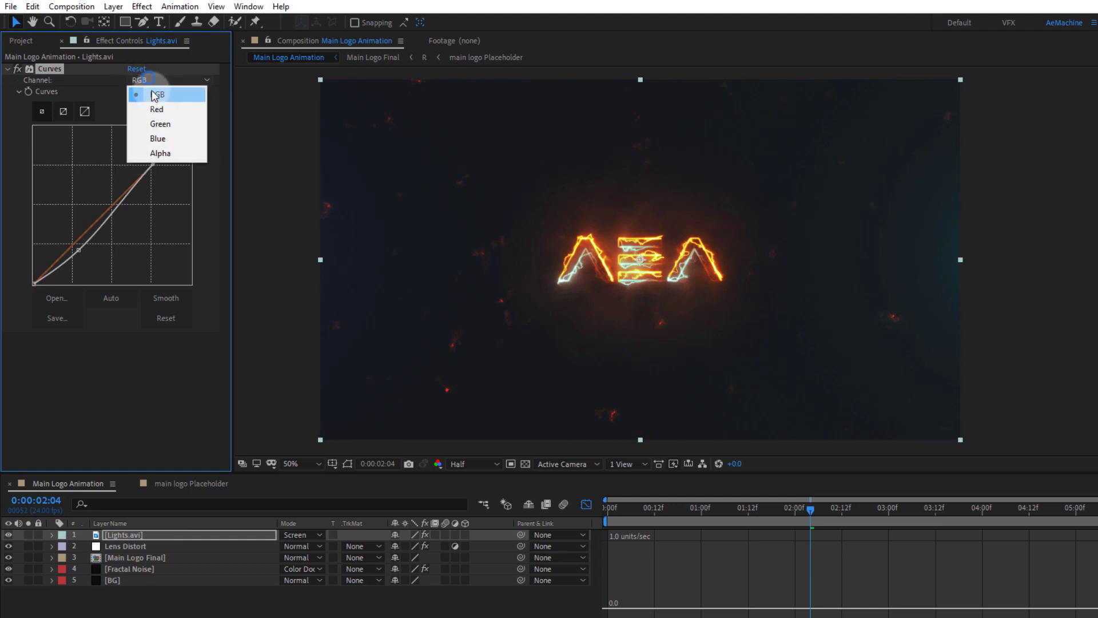
pyautogui.click(157, 109)
pyautogui.click(83, 233)
pyautogui.moveTo(83, 231); pyautogui.dragTo(75, 214)
pyautogui.click(171, 80)
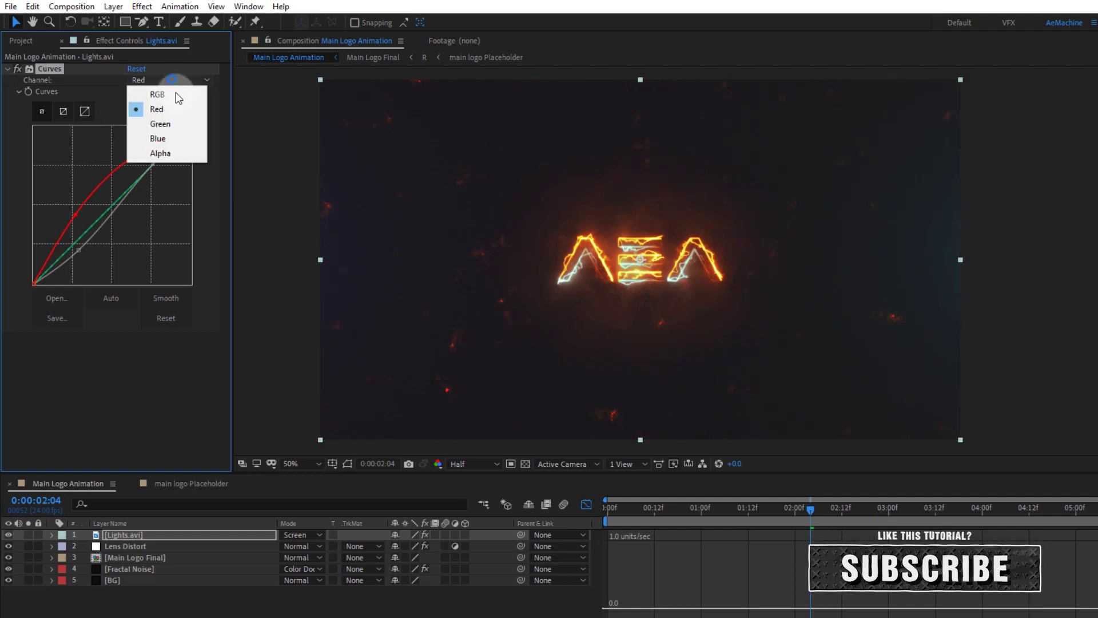
pyautogui.click(175, 137)
pyautogui.moveTo(128, 188)
pyautogui.mouseDown()
pyautogui.moveTo(142, 190)
pyautogui.moveTo(125, 184)
pyautogui.mouseUp()
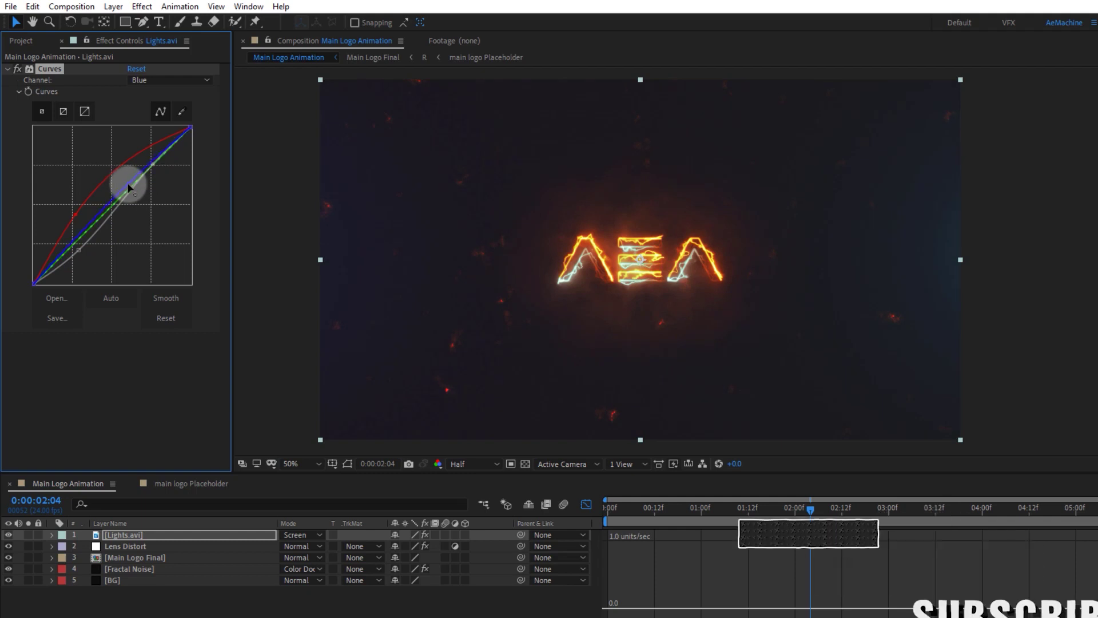
# - Pull the Green channel's upper midtones down in the Lights.avi Curves, collapse the effect and deselect the layer
pyautogui.click(161, 82)
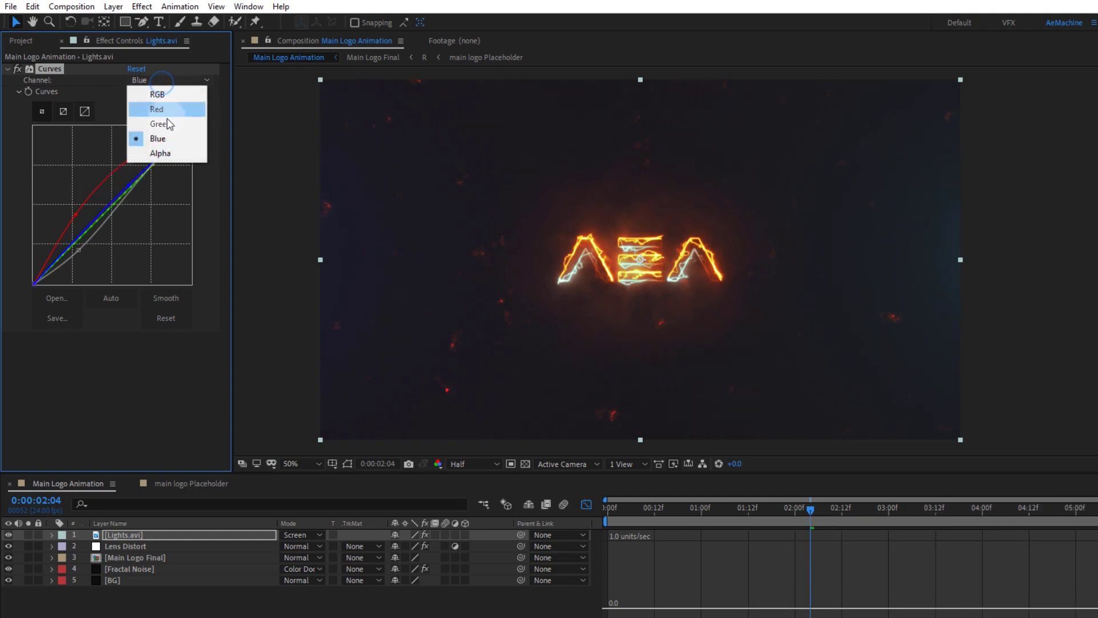
pyautogui.click(166, 122)
pyautogui.moveTo(132, 182); pyautogui.dragTo(136, 203)
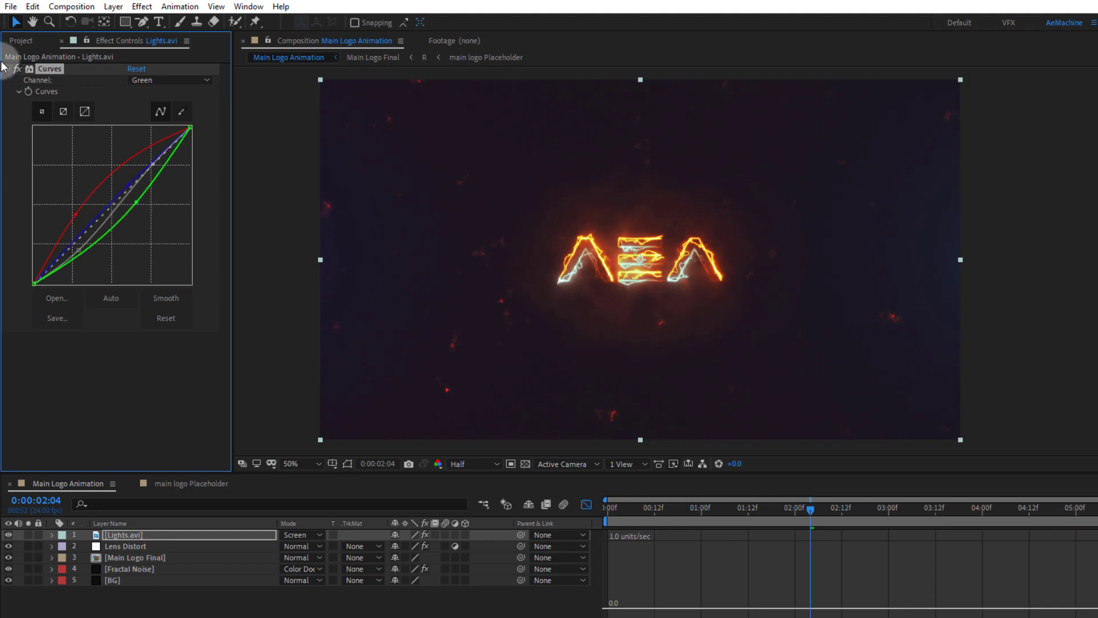
pyautogui.click(8, 69)
pyautogui.click(117, 592)
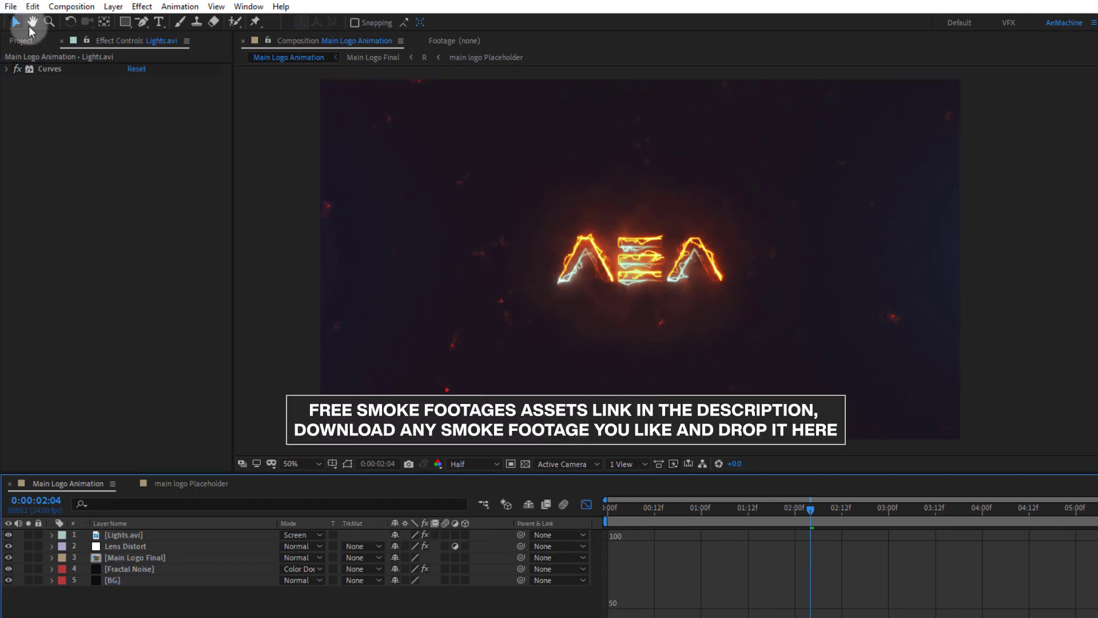
# - Add Smoke.mov from the Assets folder as the uppermost layer, switch the timeline to layer bars, and scale the smoke down to slightly wider than the frame
pyautogui.click(22, 41)
pyautogui.click(96, 187)
pyautogui.moveTo(65, 200); pyautogui.dragTo(133, 531)
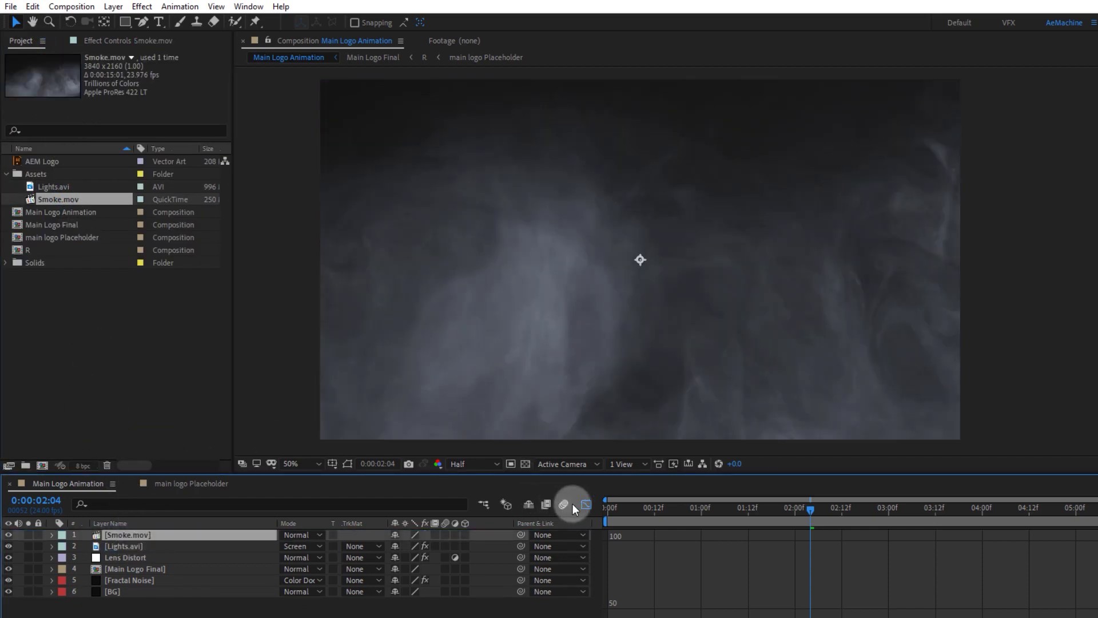
pyautogui.click(587, 505)
pyautogui.press(',')
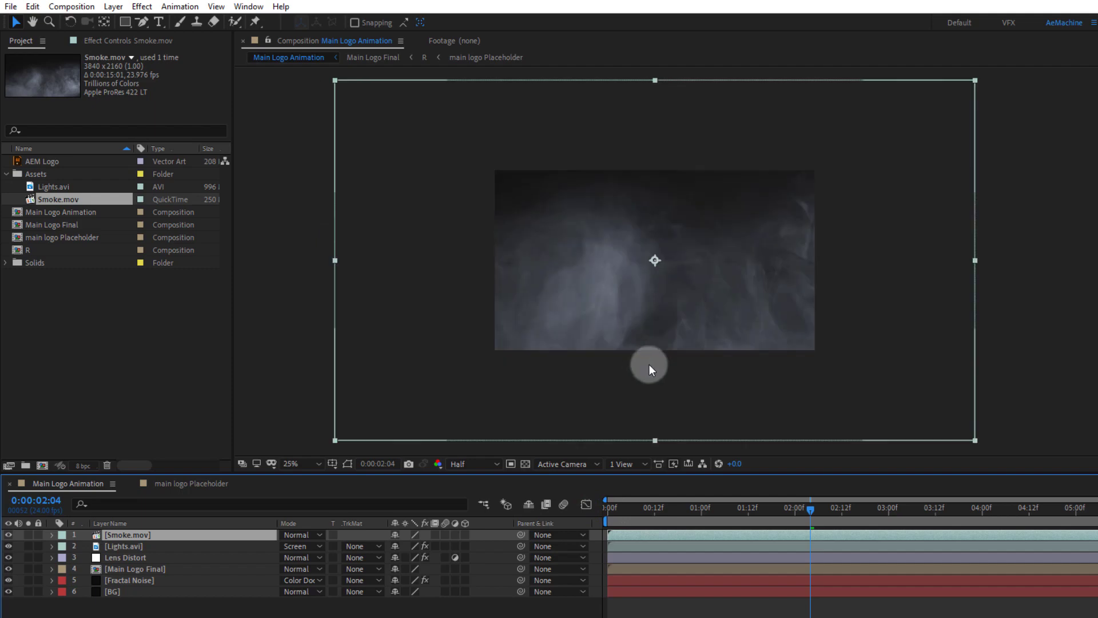
pyautogui.moveTo(973, 438); pyautogui.dragTo(847, 368)
pyautogui.press('.')
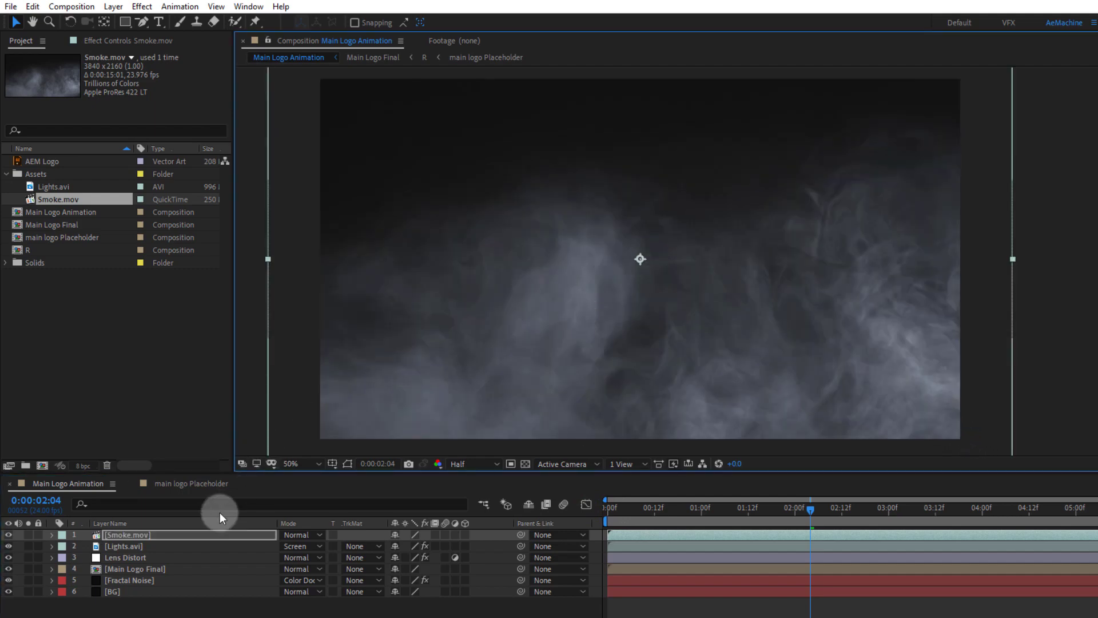
# - Apply Shift Channels to the Smoke.mov layer and set Take Alpha From to Luminance
pyautogui.click(135, 533)
pyautogui.hotkey('ctrl', 'space')
pyautogui.write('shift')
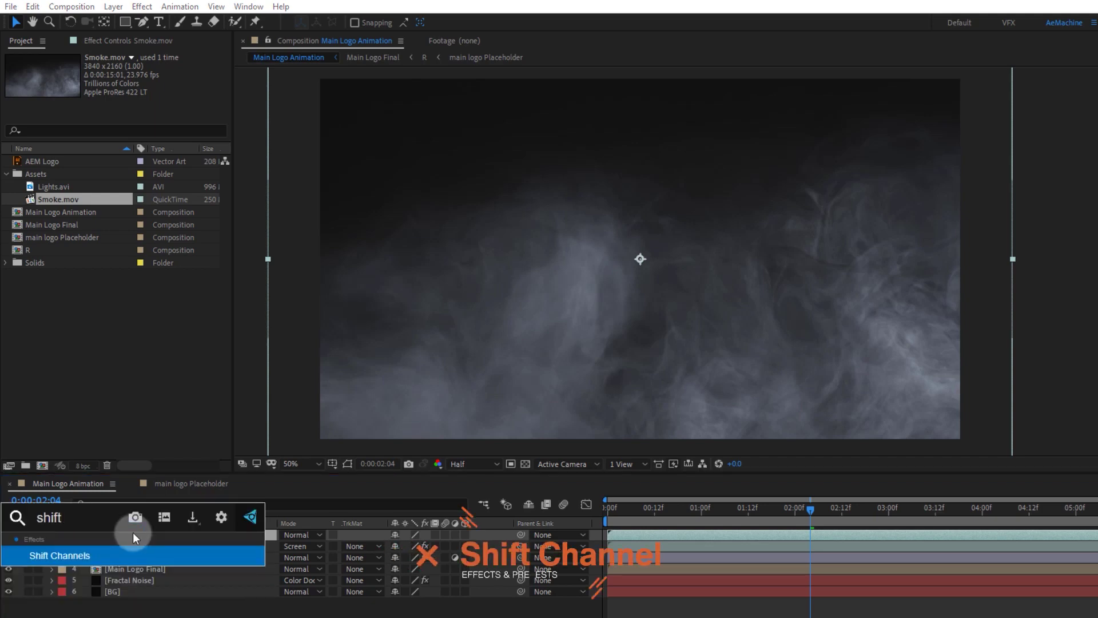
pyautogui.press('Return')
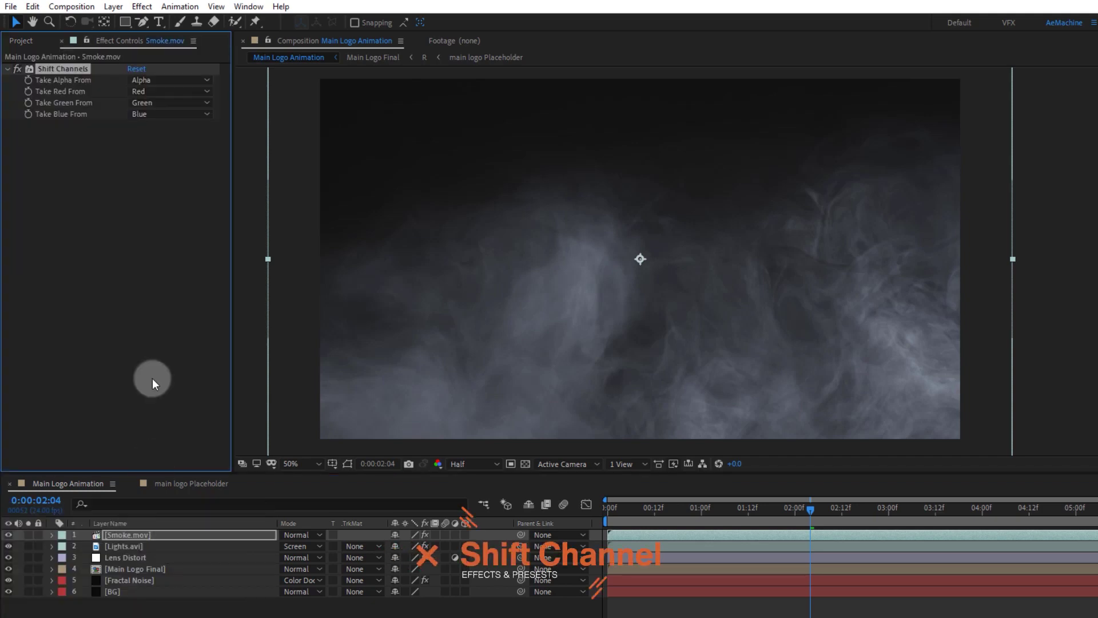
pyautogui.click(168, 81)
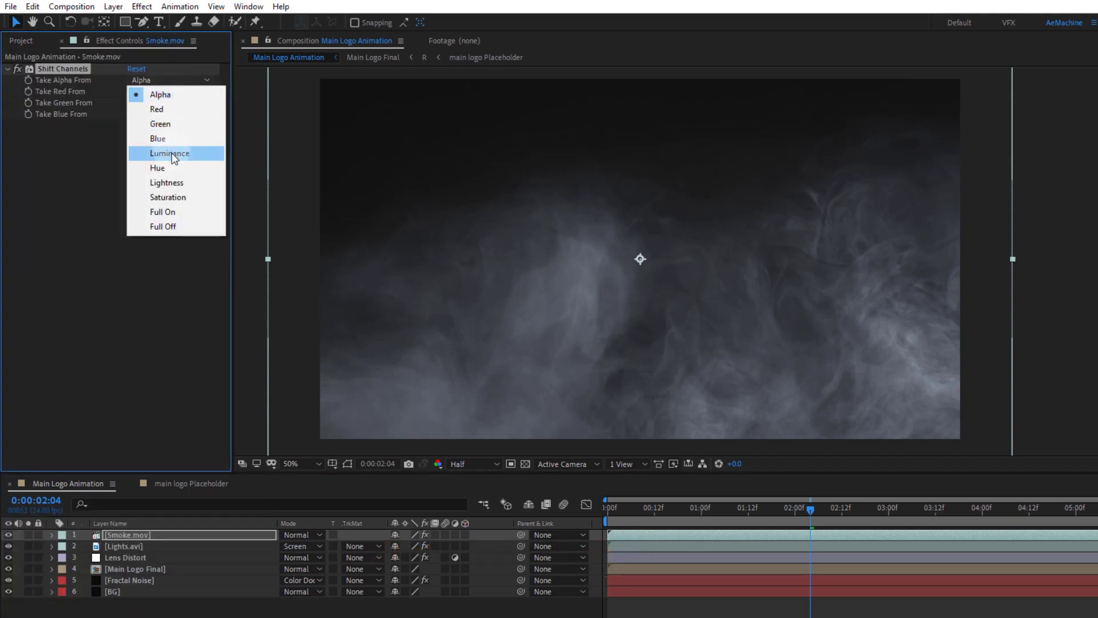
pyautogui.click(172, 152)
# - Apply Curves to the Smoke.mov layer and darken its RGB curve with one shadow point and one highlight point below the diagonal
pyautogui.click(136, 534)
pyautogui.hotkey('ctrl', 'space')
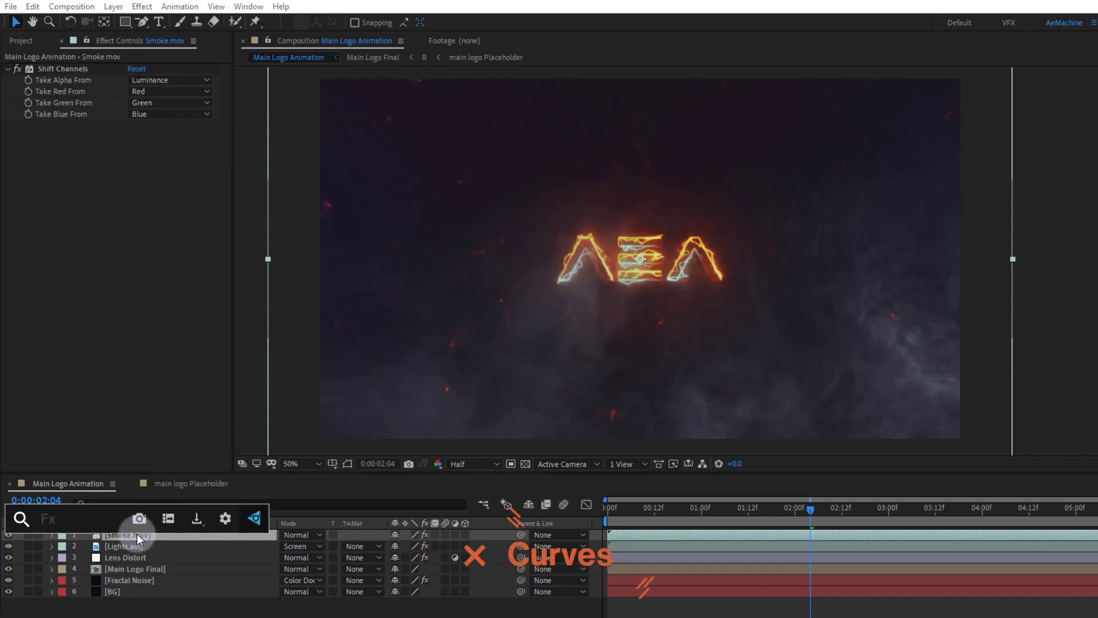
pyautogui.write('curv')
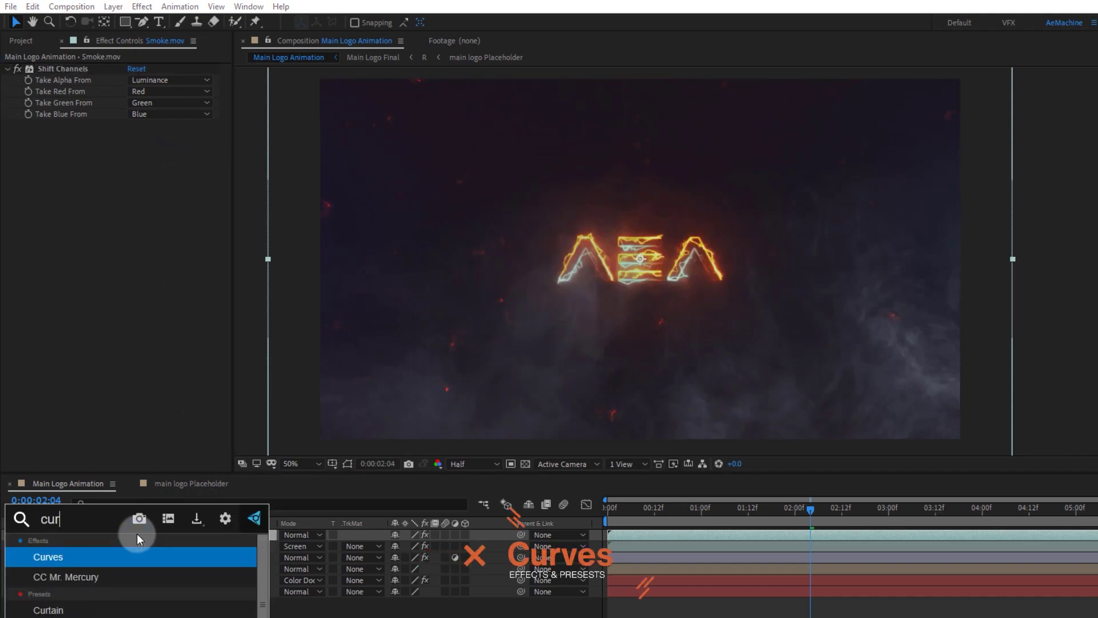
pyautogui.press('Return')
pyautogui.moveTo(71, 303); pyautogui.dragTo(88, 314)
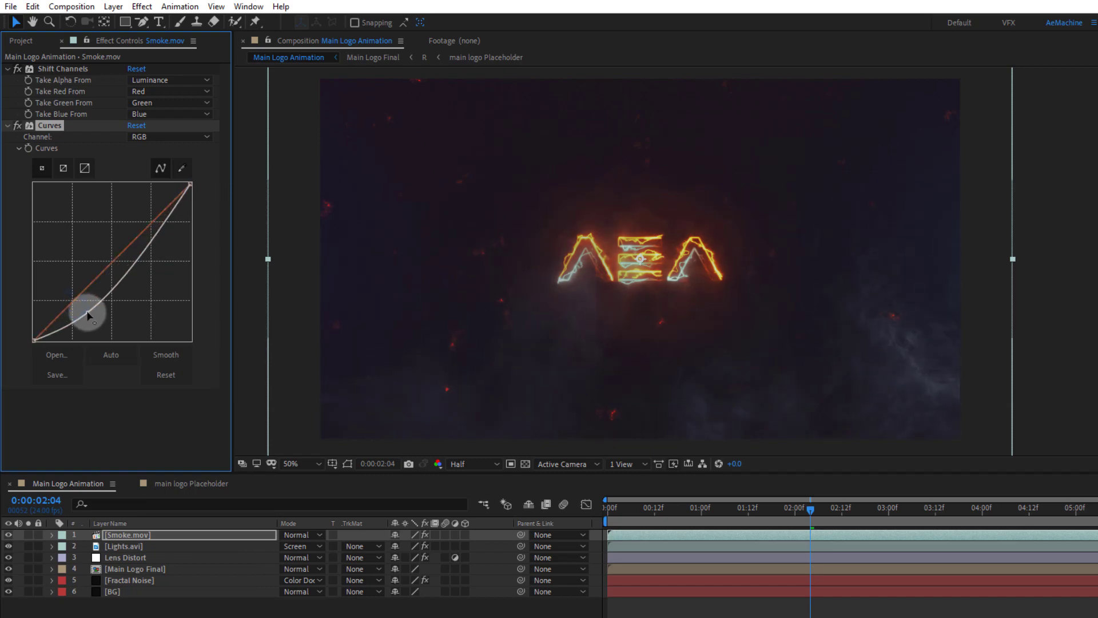
pyautogui.moveTo(154, 232); pyautogui.dragTo(158, 234)
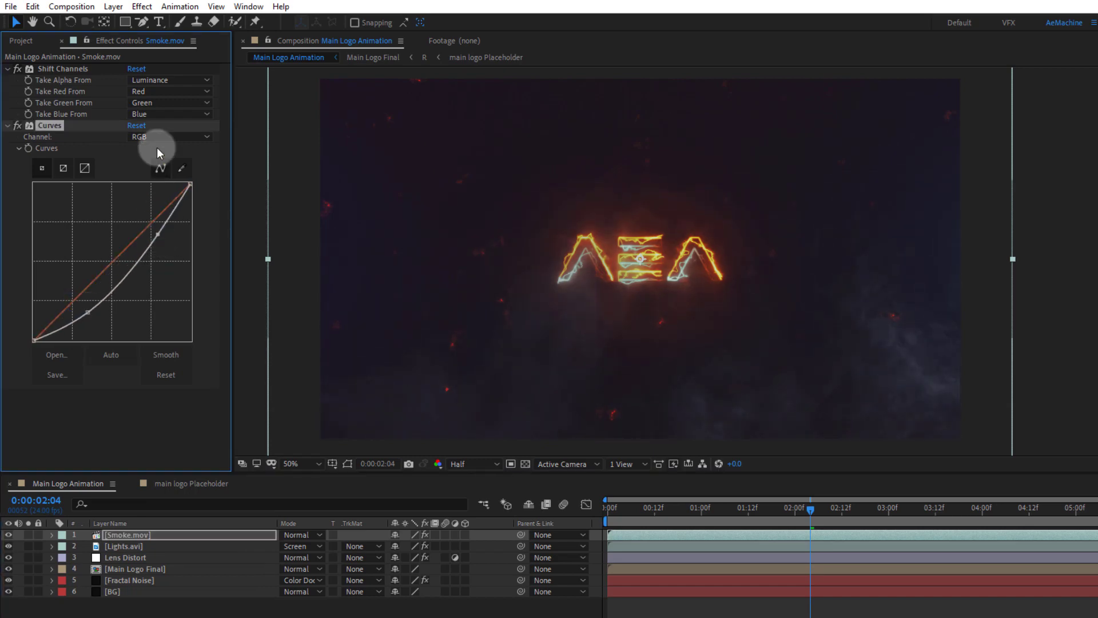
# - Move the Alpha curve's black point and white point inward on Smoke.mov, compare the effect off and on, and collapse Curves
pyautogui.click(158, 137)
pyautogui.click(167, 210)
pyautogui.moveTo(189, 184)
pyautogui.mouseDown()
pyautogui.moveTo(150, 177)
pyautogui.moveTo(193, 199)
pyautogui.mouseUp()
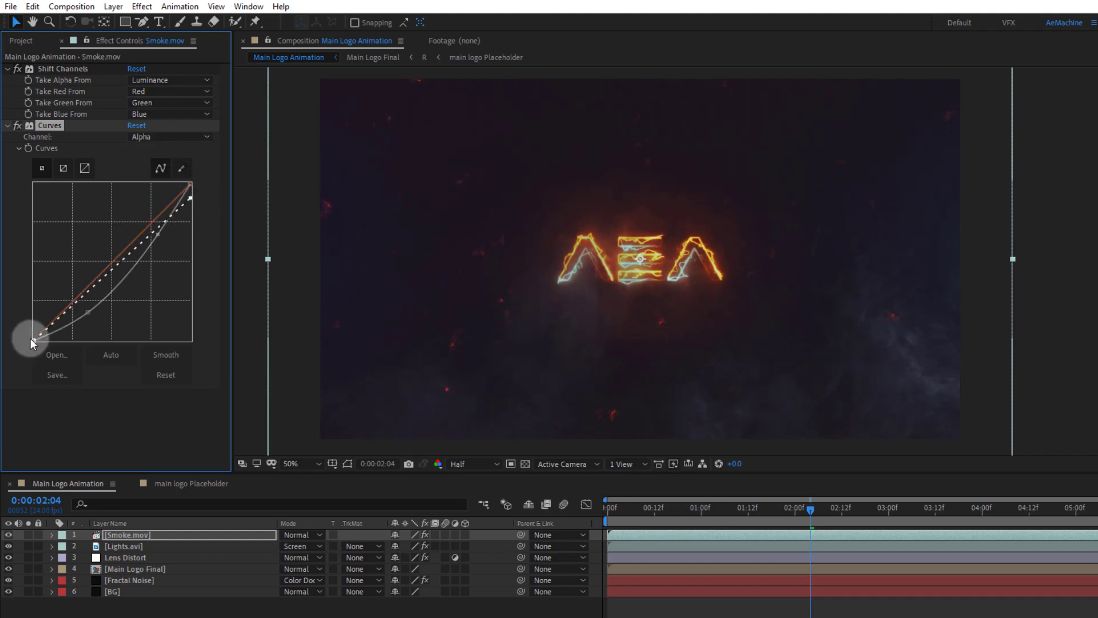
pyautogui.moveTo(30, 338); pyautogui.dragTo(56, 351)
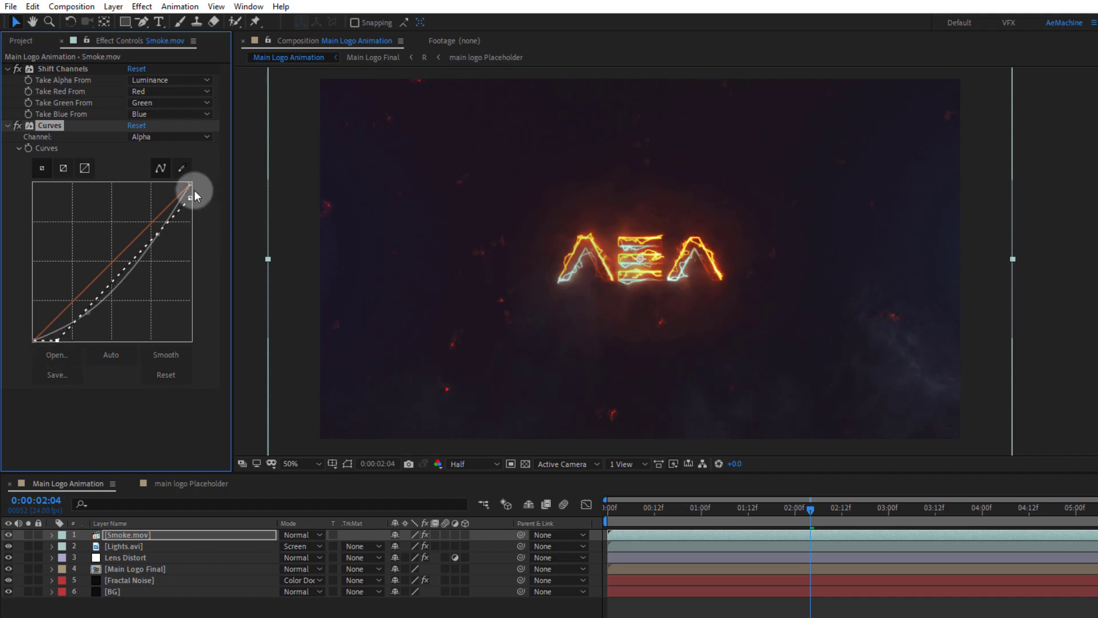
pyautogui.moveTo(191, 194); pyautogui.dragTo(188, 174)
pyautogui.click(16, 123)
pyautogui.click(16, 123)
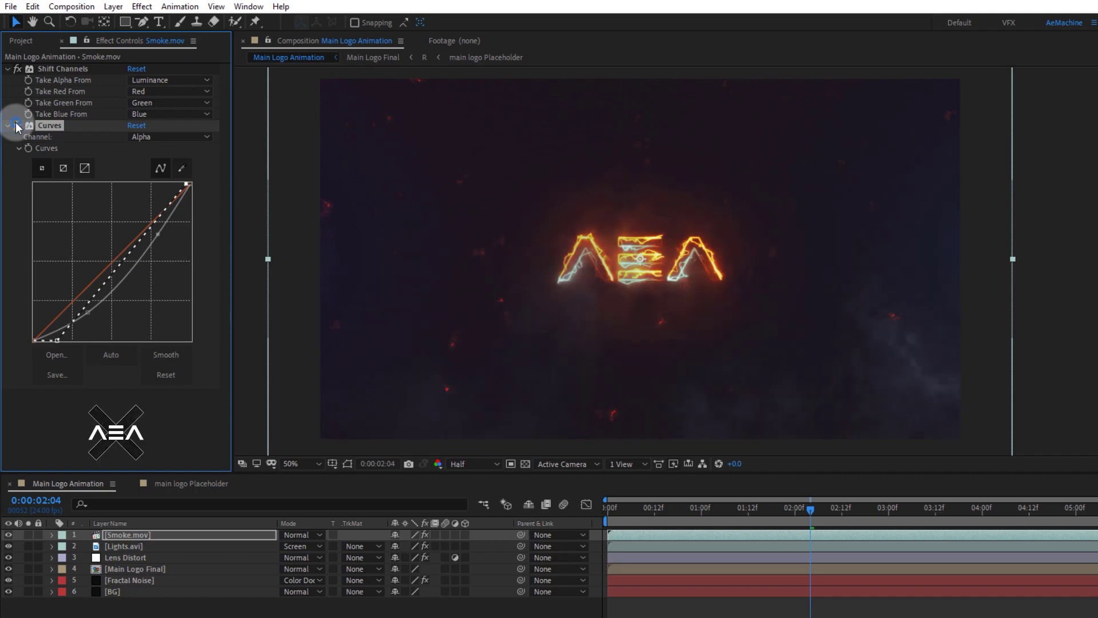
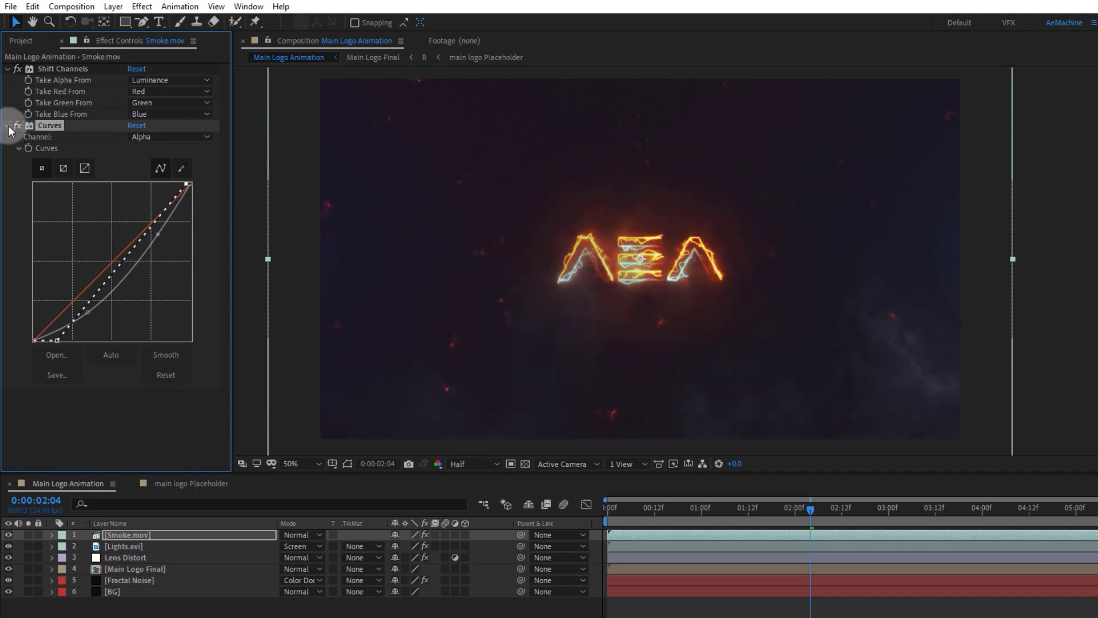
pyautogui.click(6, 125)
pyautogui.click(146, 602)
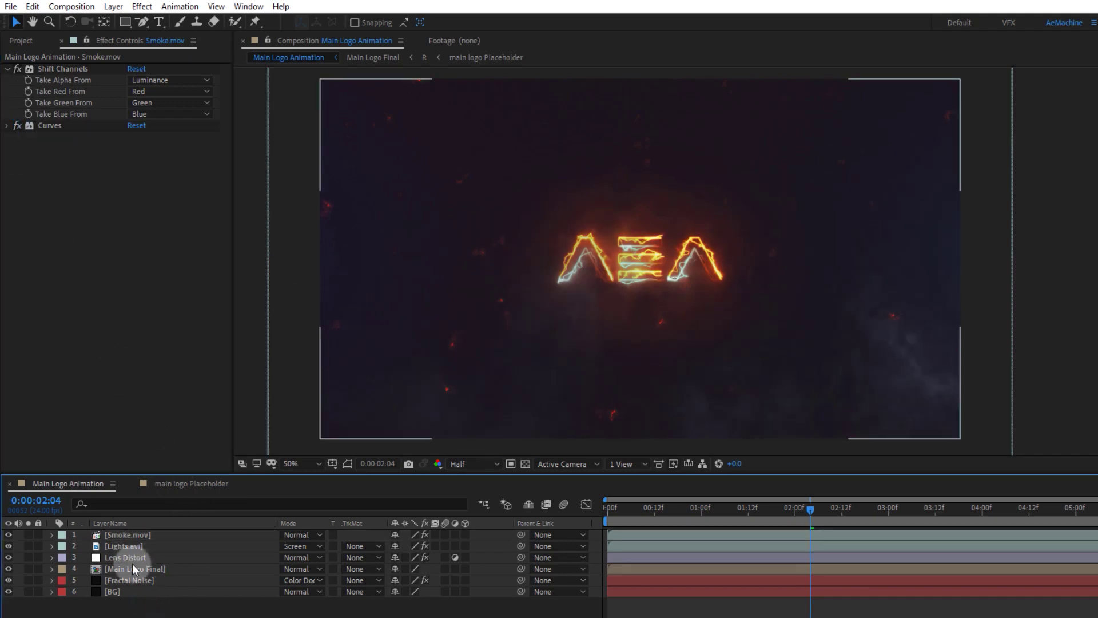
# - Move the Smoke.mov layer below Lens Distort, directly above Main Logo Final, and deselect it
pyautogui.moveTo(126, 533); pyautogui.dragTo(135, 550)
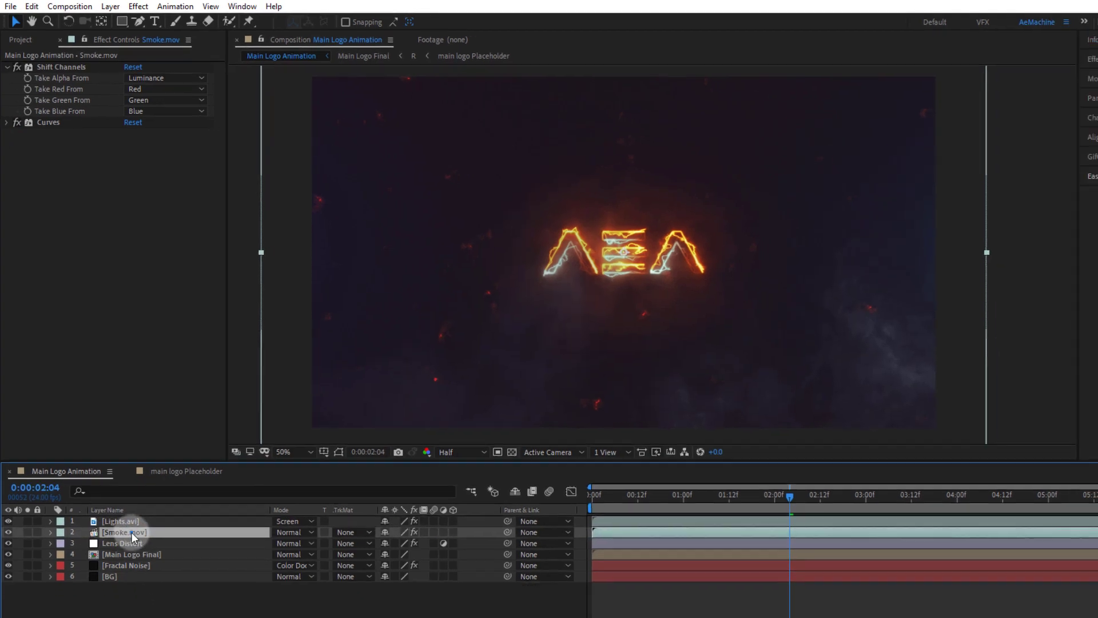
pyautogui.moveTo(131, 532); pyautogui.dragTo(140, 553)
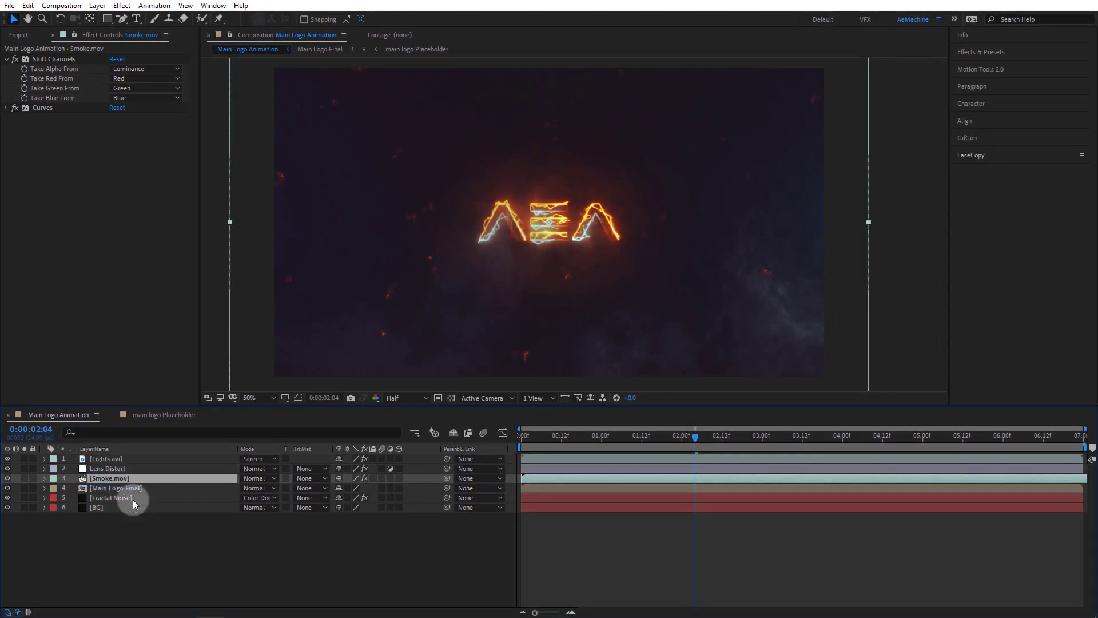
pyautogui.click(148, 533)
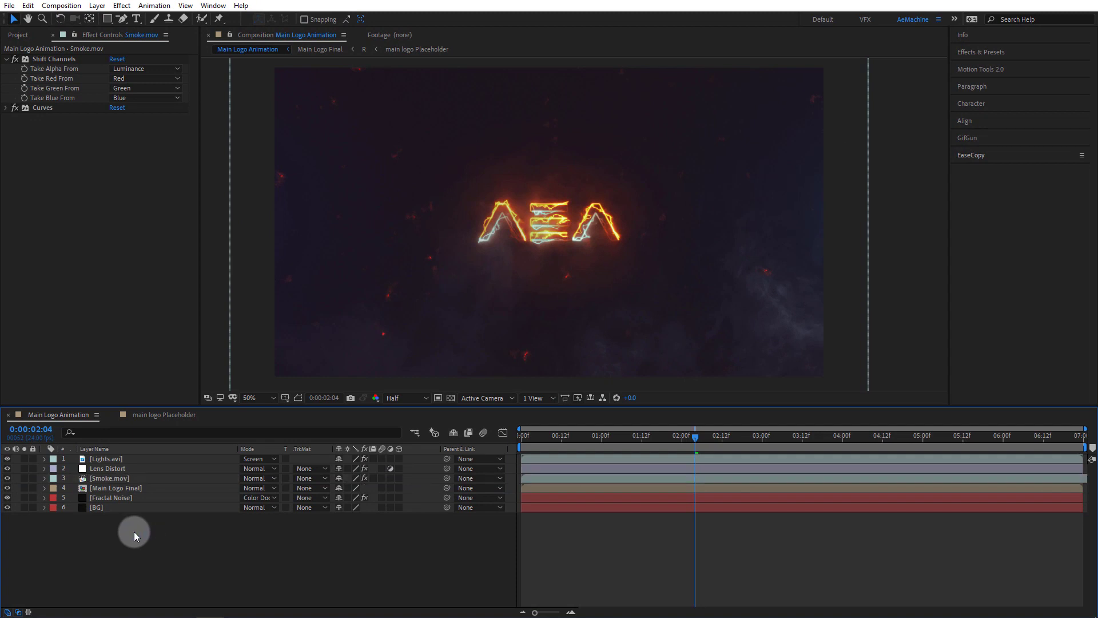
# - Create a new adjustment layer above all the others and name it Noise
pyautogui.rightClick(134, 530)
pyautogui.moveTo(252, 411)
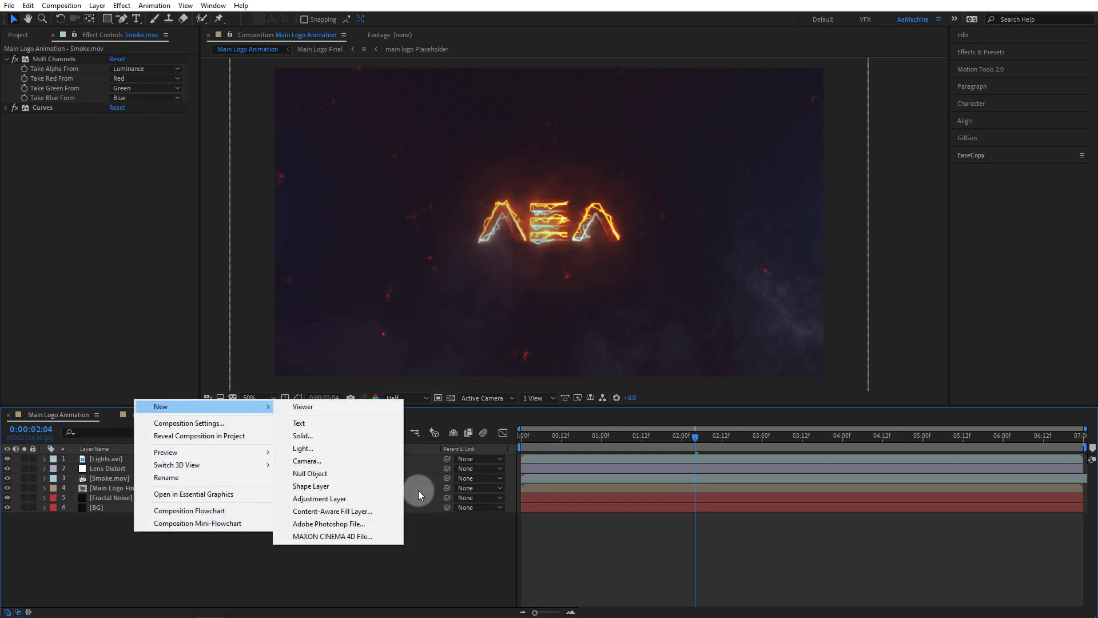
pyautogui.click(319, 498)
pyautogui.press('Return')
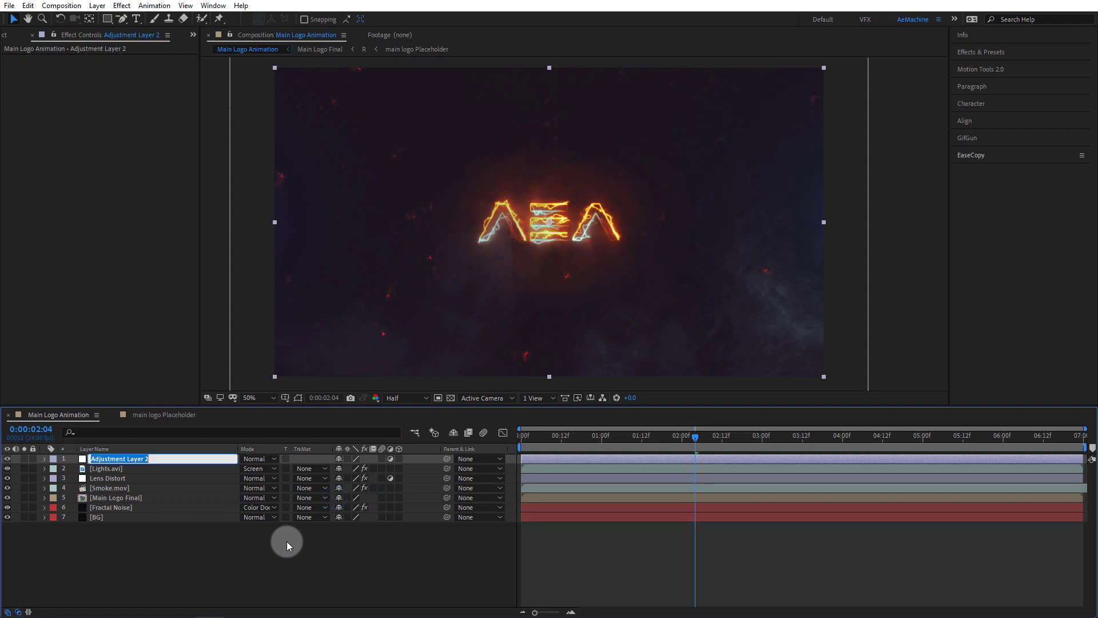
pyautogui.write('Noise')
pyautogui.press('Return')
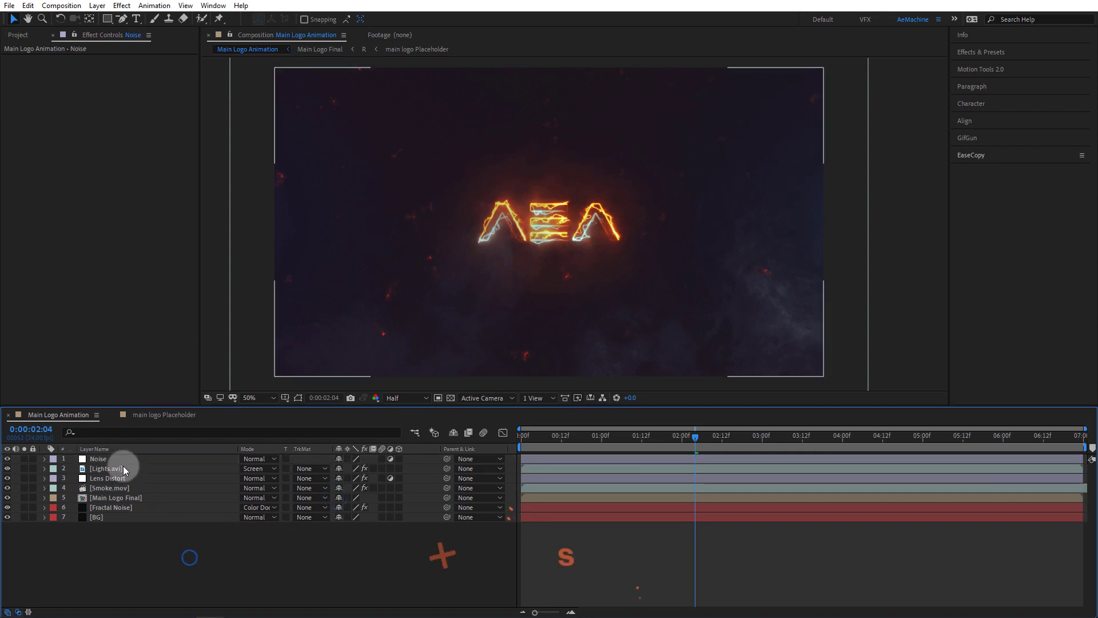
# - Apply the Noise effect to the Noise adjustment layer and set Amount of Noise to 5%
pyautogui.hotkey('ctrl', 'space')
pyautogui.write('noise')
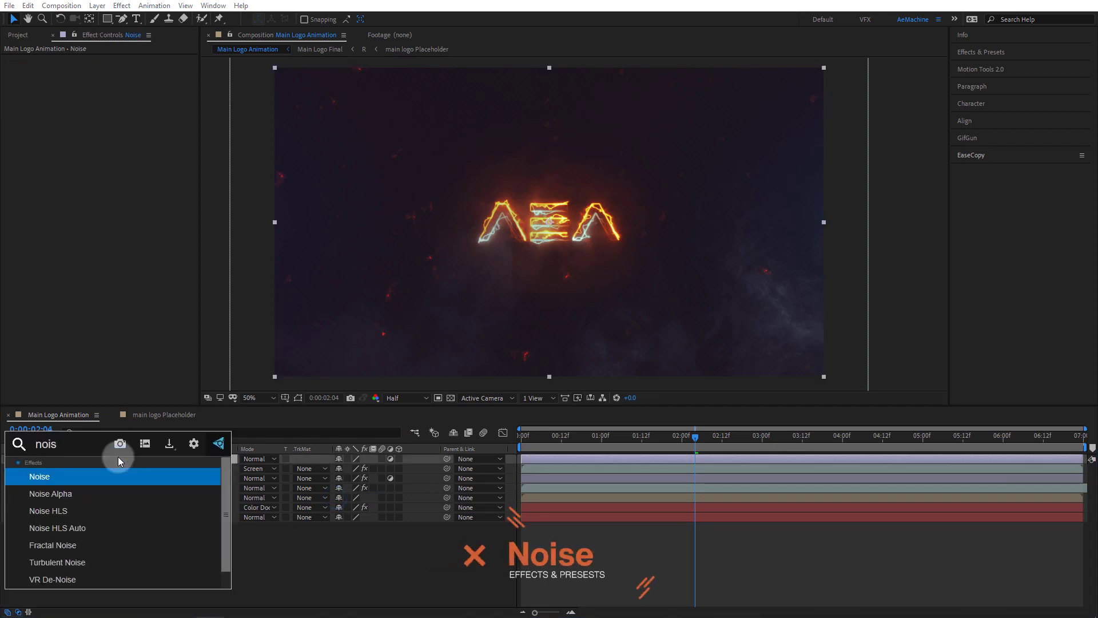
pyautogui.press('Return')
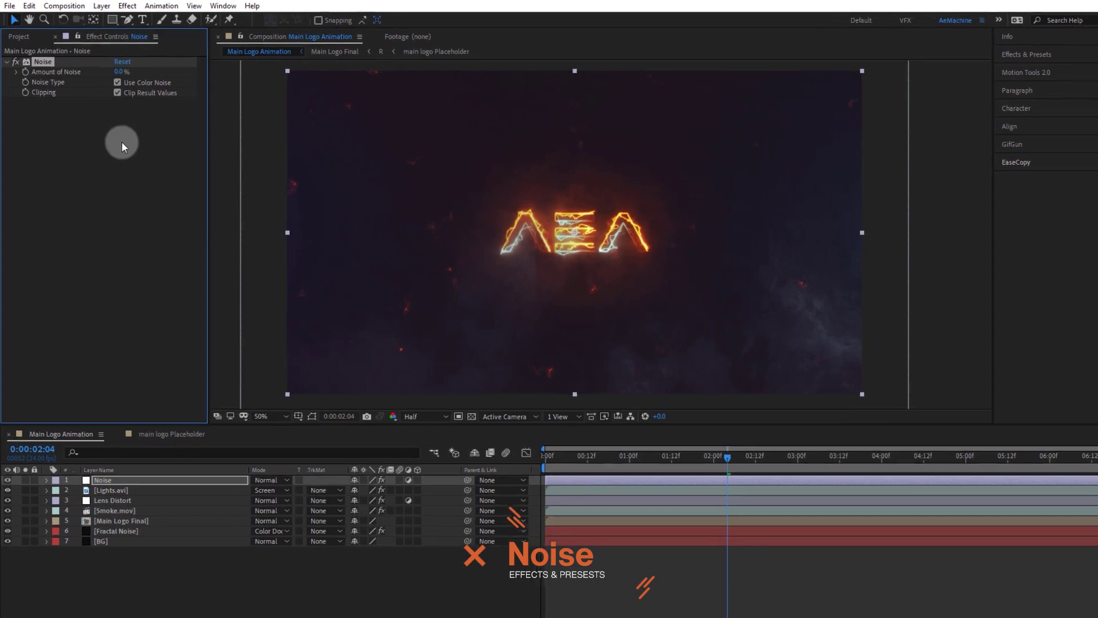
pyautogui.click(117, 71)
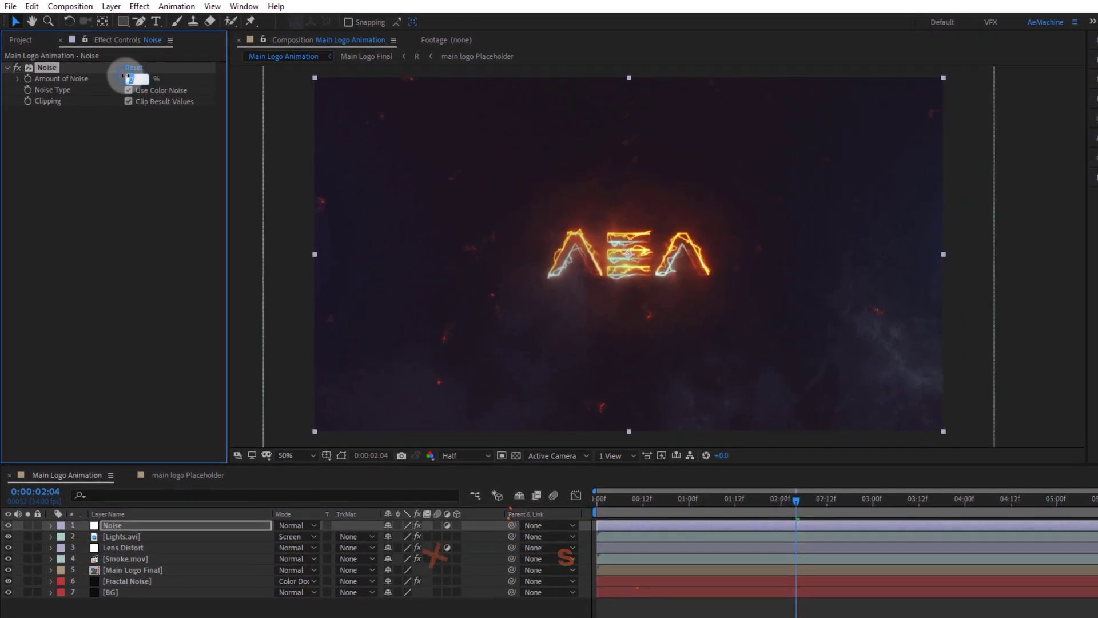
pyautogui.click(115, 225)
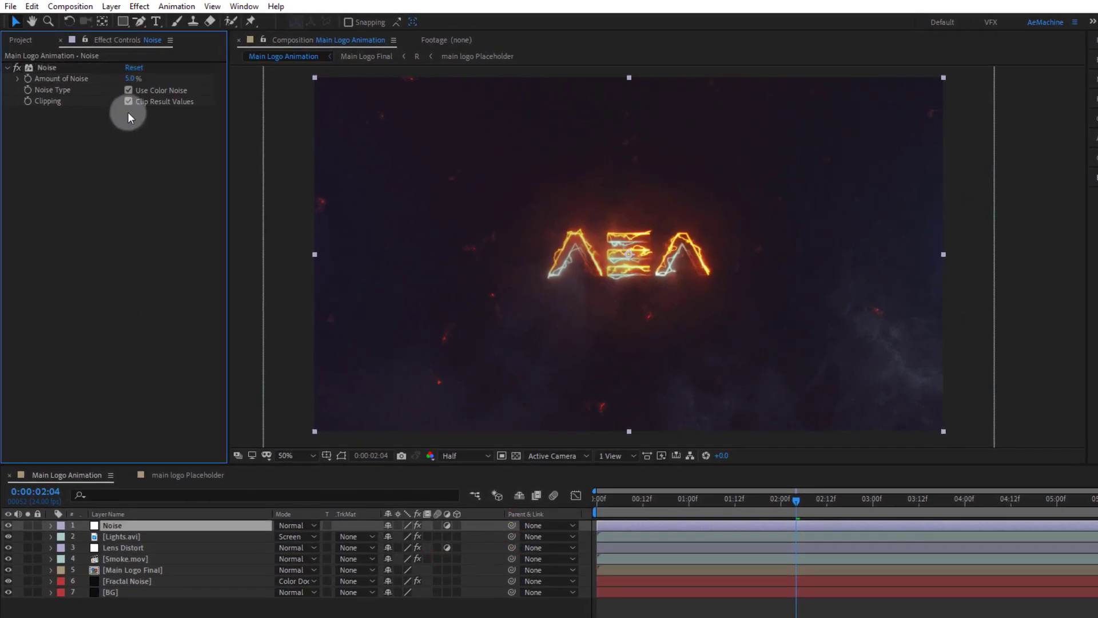
# - Turn off Use Color Noise in the Noise effect and deselect the Noise layer
pyautogui.click(140, 90)
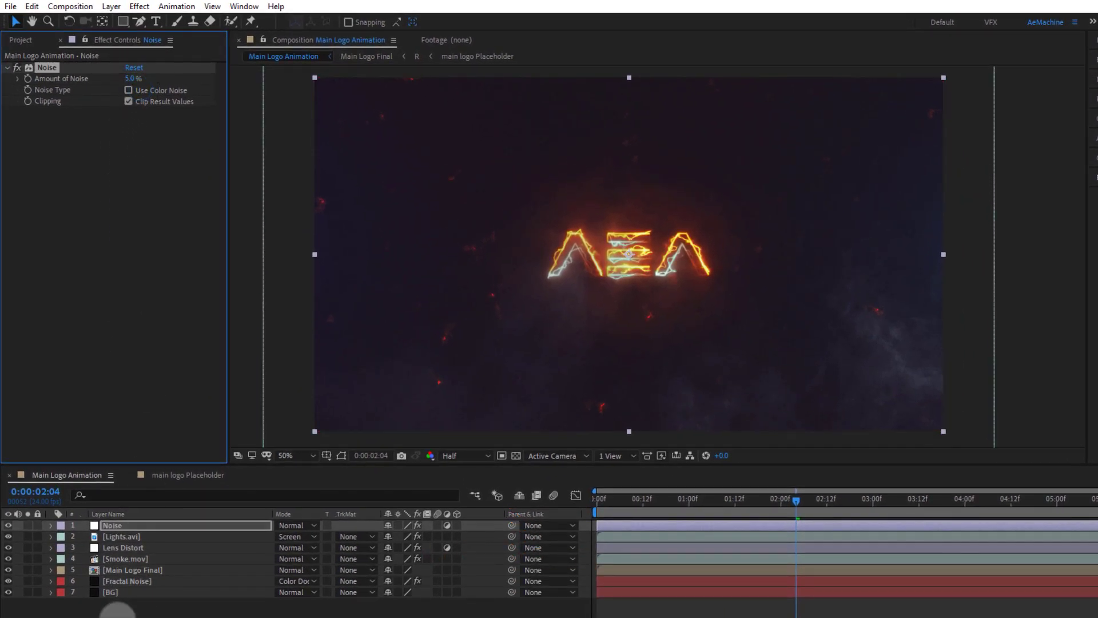
pyautogui.click(117, 611)
# - Apply Fast Box Blur to Main Logo Final with Iterations 1, Horizontal blur dimensions and Repeat Edge Pixels enabled
pyautogui.click(123, 570)
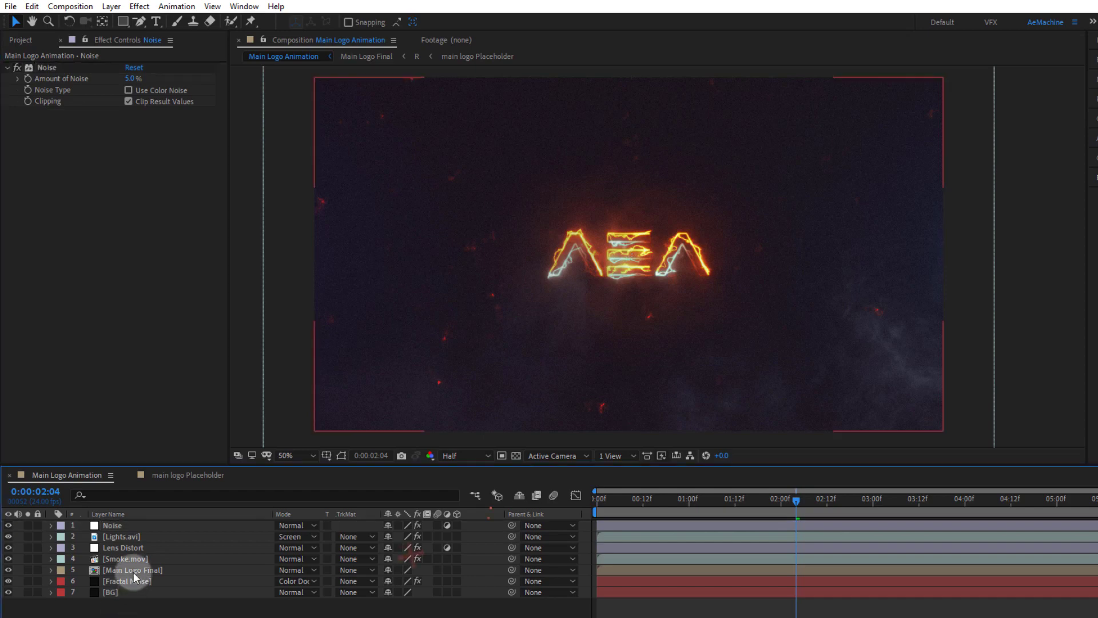
pyautogui.hotkey('ctrl', 'space')
pyautogui.write('fast')
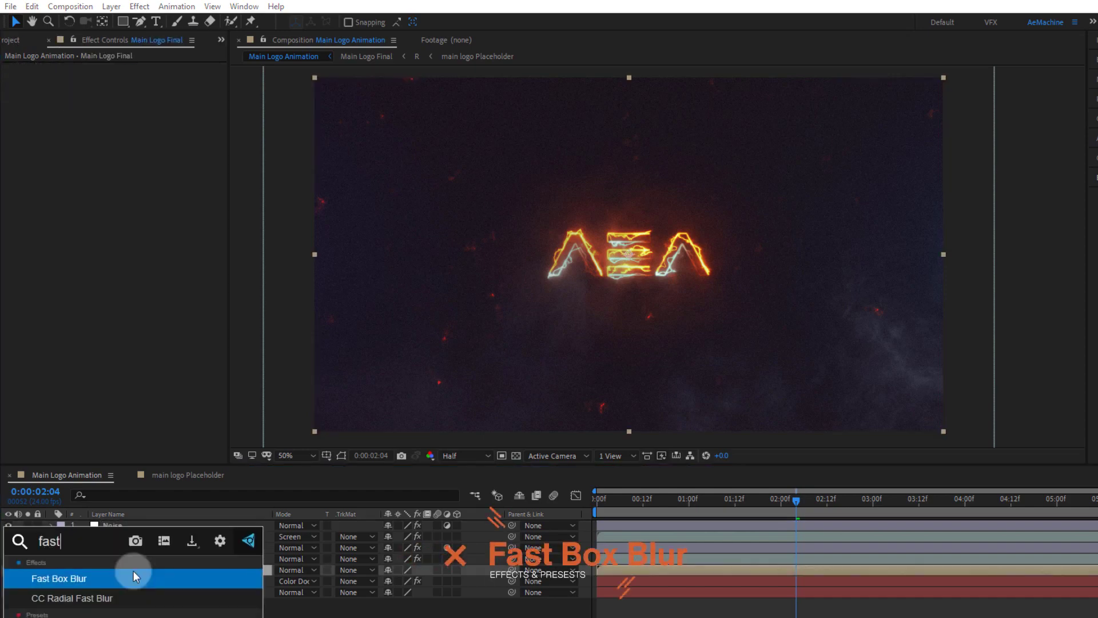
pyautogui.press('Return')
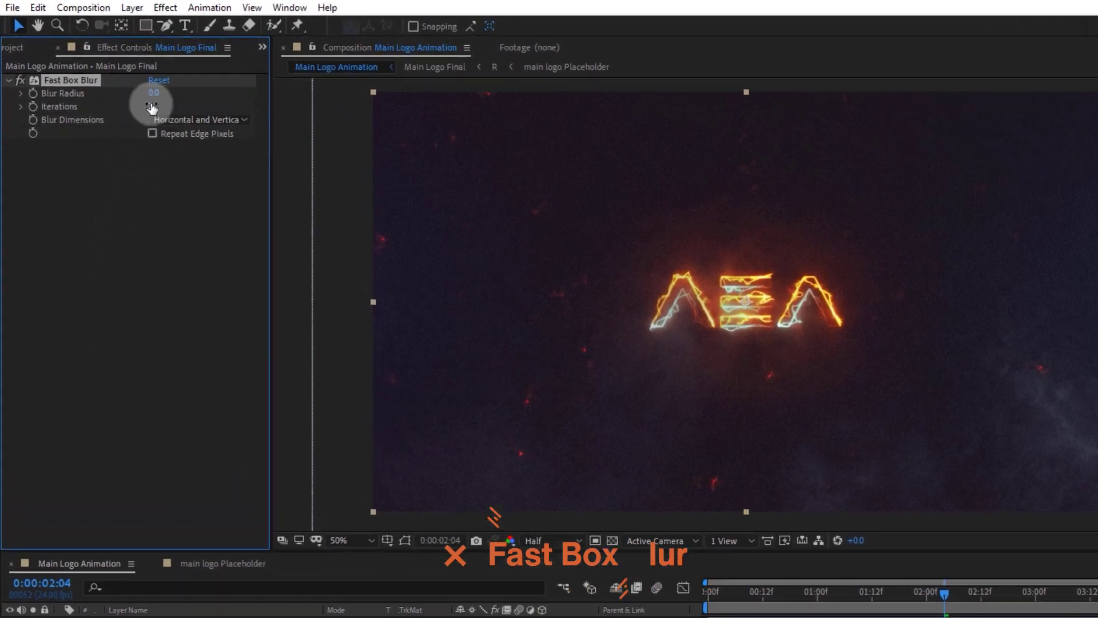
pyautogui.moveTo(127, 80); pyautogui.dragTo(163, 87)
pyautogui.moveTo(234, 122); pyautogui.dragTo(141, 141)
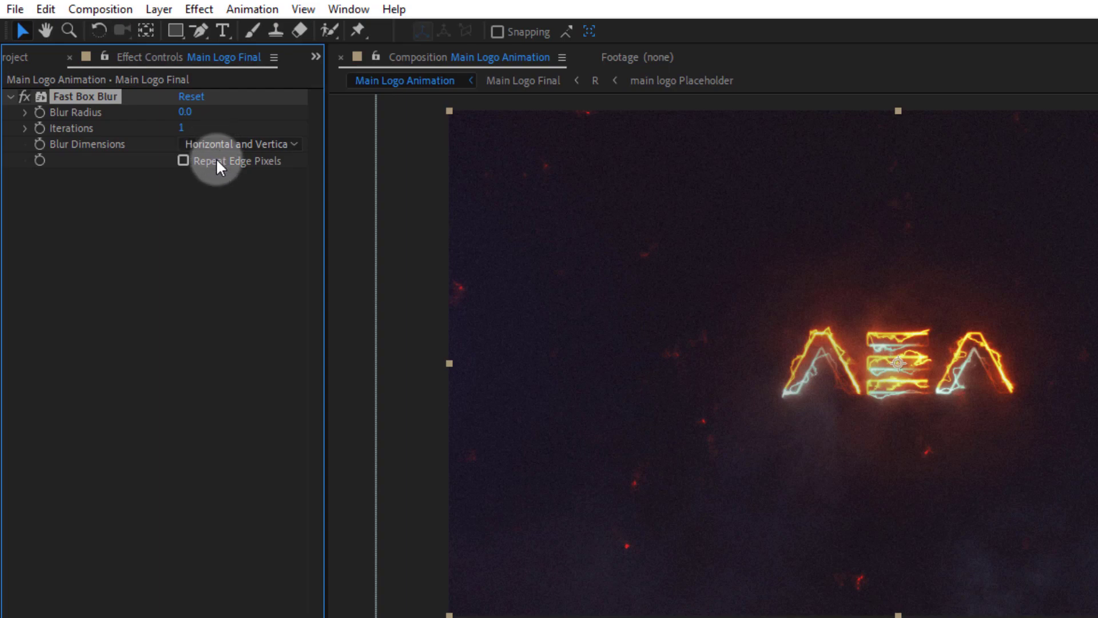
pyautogui.click(215, 143)
pyautogui.click(237, 185)
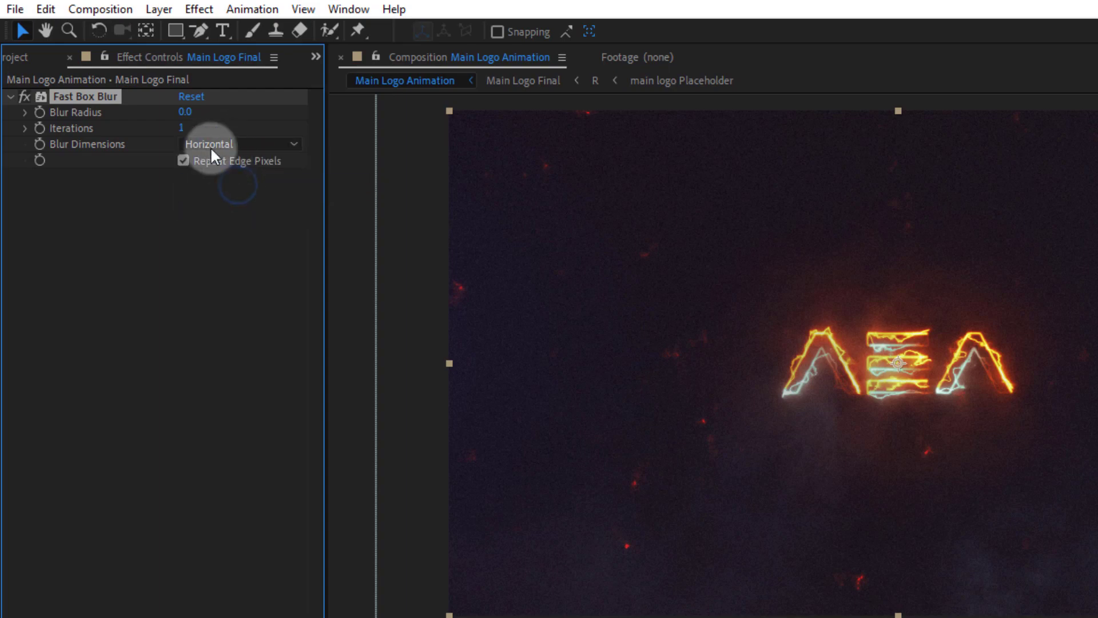
# - Keyframe Main Logo Final's Blur Radius at 0 on 0:00:02:04, about 119 on 0:00:02:06 and 0 on 0:00:02:08
pyautogui.click(39, 112)
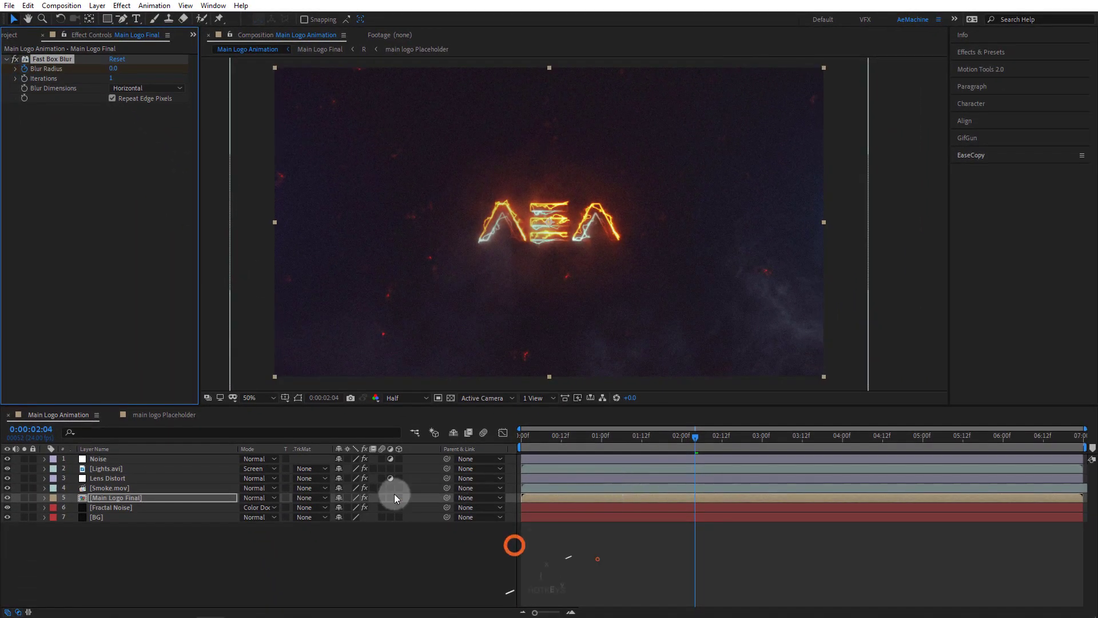
pyautogui.press('u')
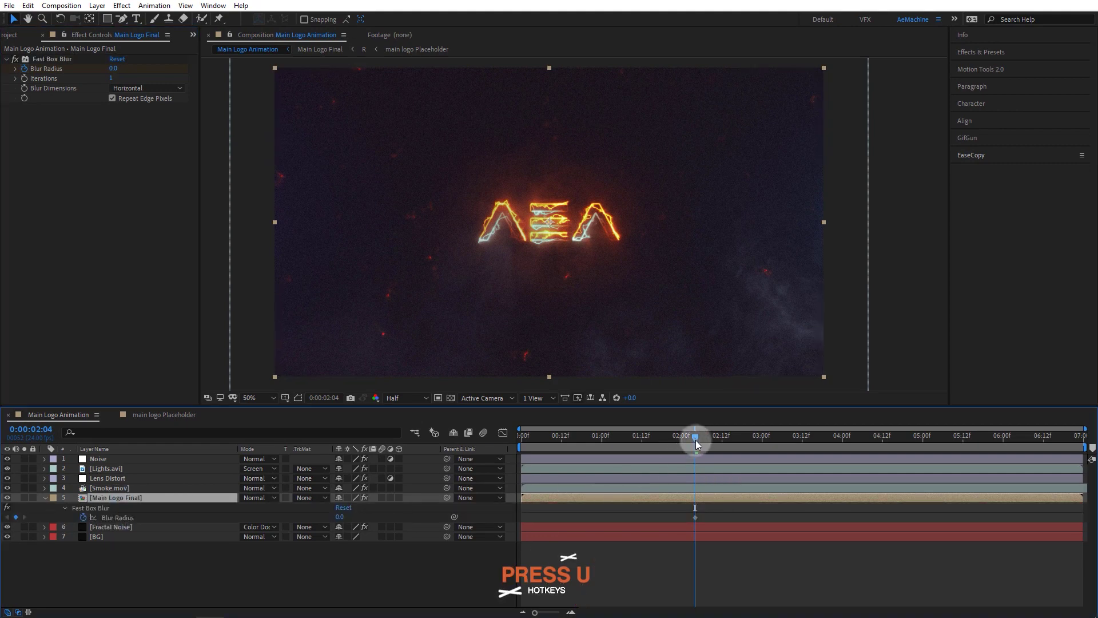
pyautogui.moveTo(695, 439); pyautogui.dragTo(703, 442)
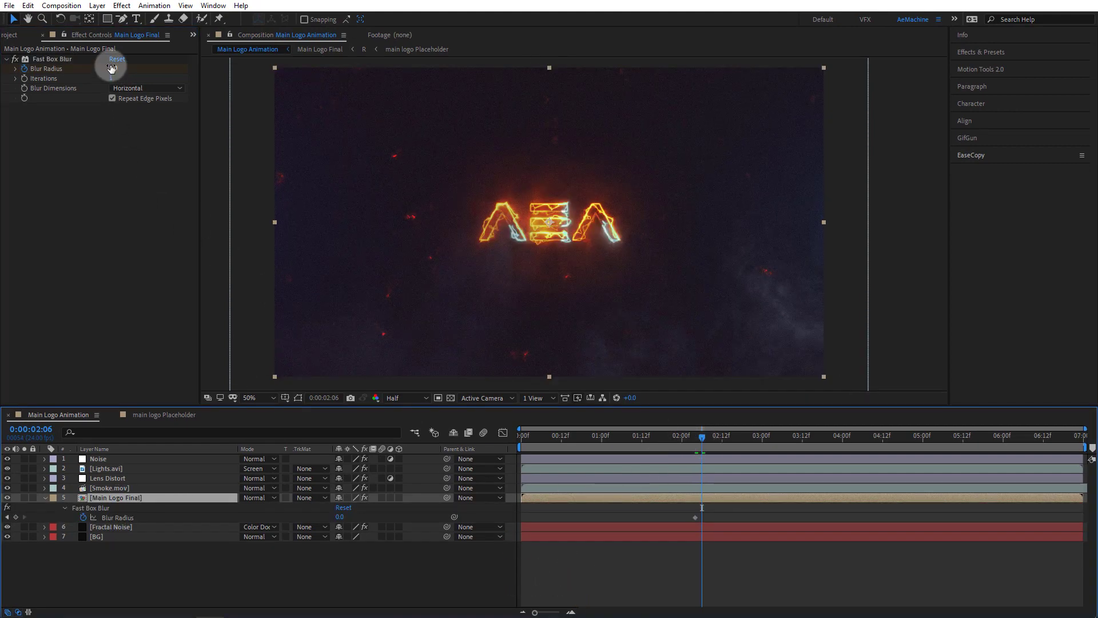
pyautogui.moveTo(113, 68); pyautogui.dragTo(196, 82)
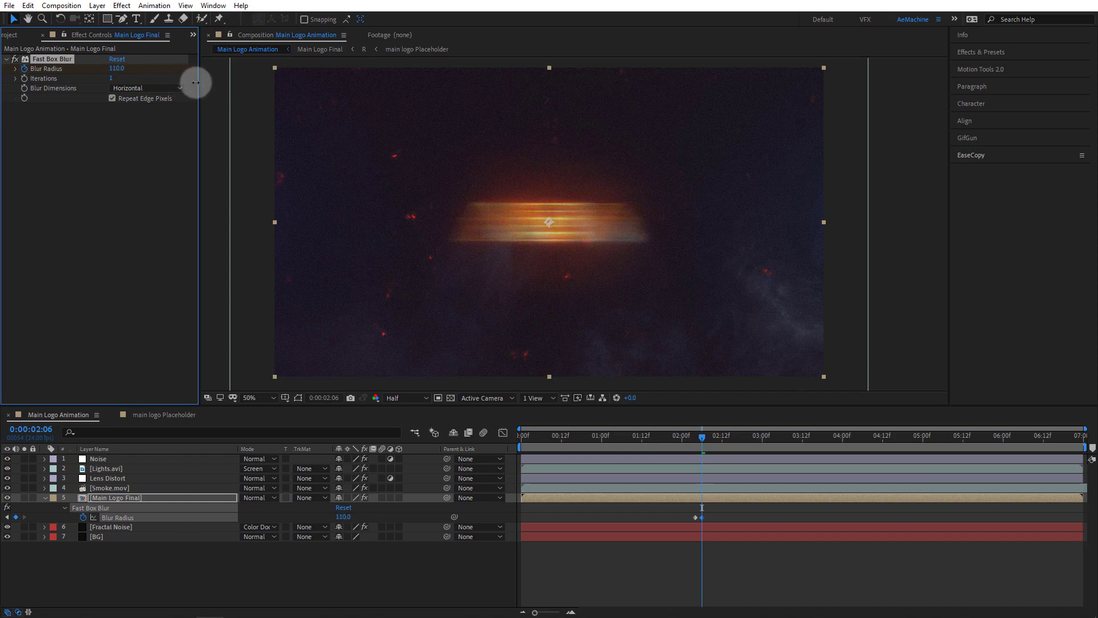
pyautogui.moveTo(705, 436); pyautogui.dragTo(710, 438)
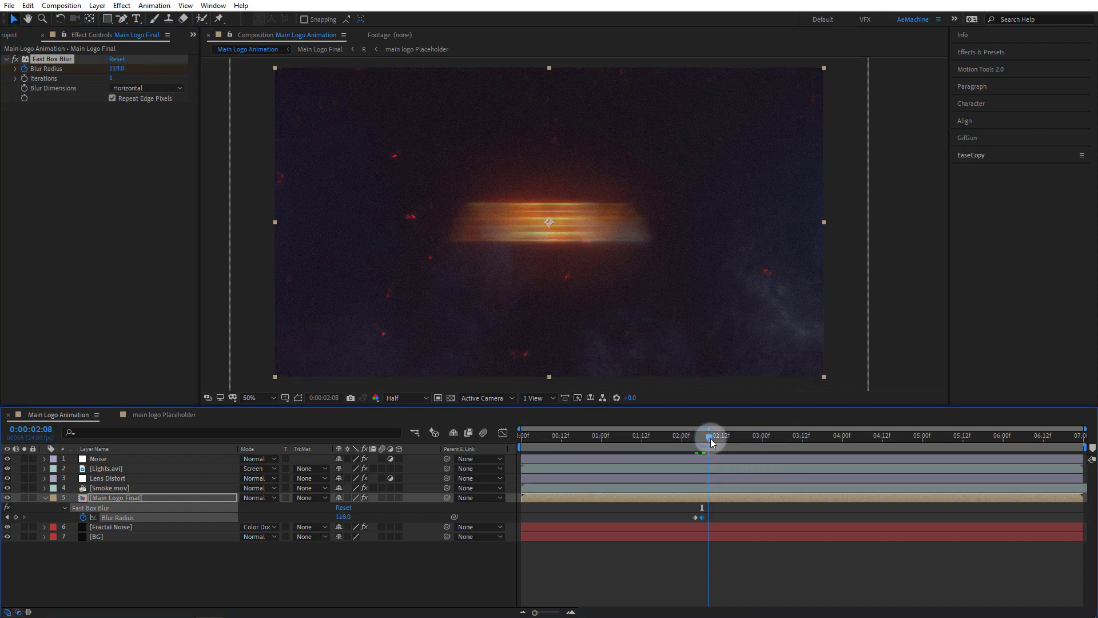
pyautogui.click(114, 69)
pyautogui.write('0')
pyautogui.click(125, 167)
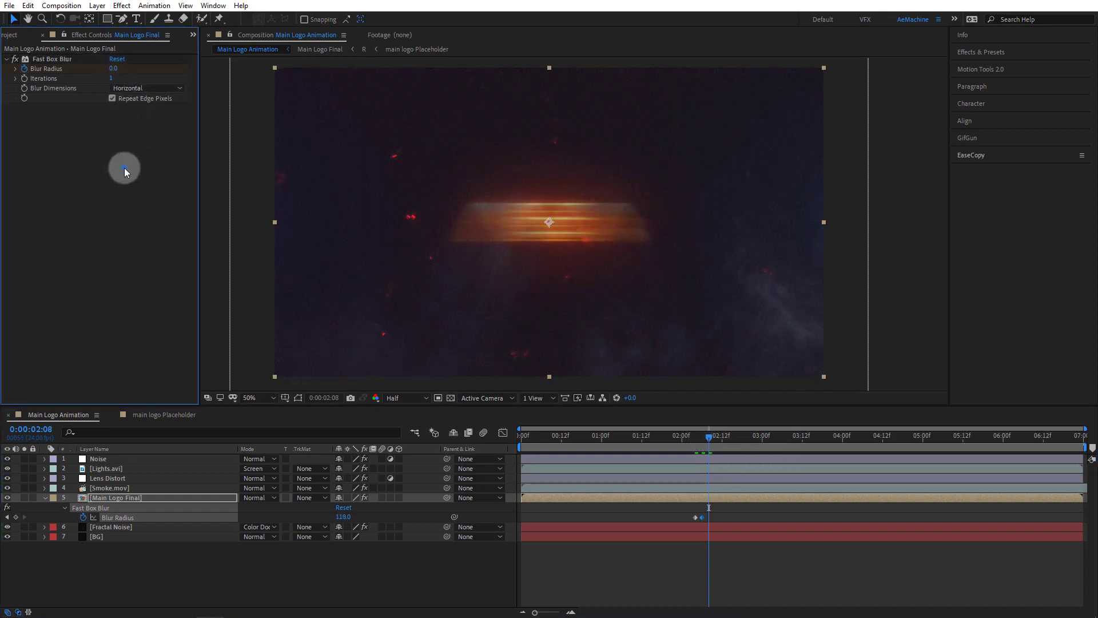
# - Convert the three Blur Radius keyframes to hold keyframes and preview the blur from 0:00:02:04
pyautogui.keyDown('ctrl'); pyautogui.keyDown('alt'); pyautogui.click(695, 517); pyautogui.keyUp('alt'); pyautogui.keyUp('ctrl')
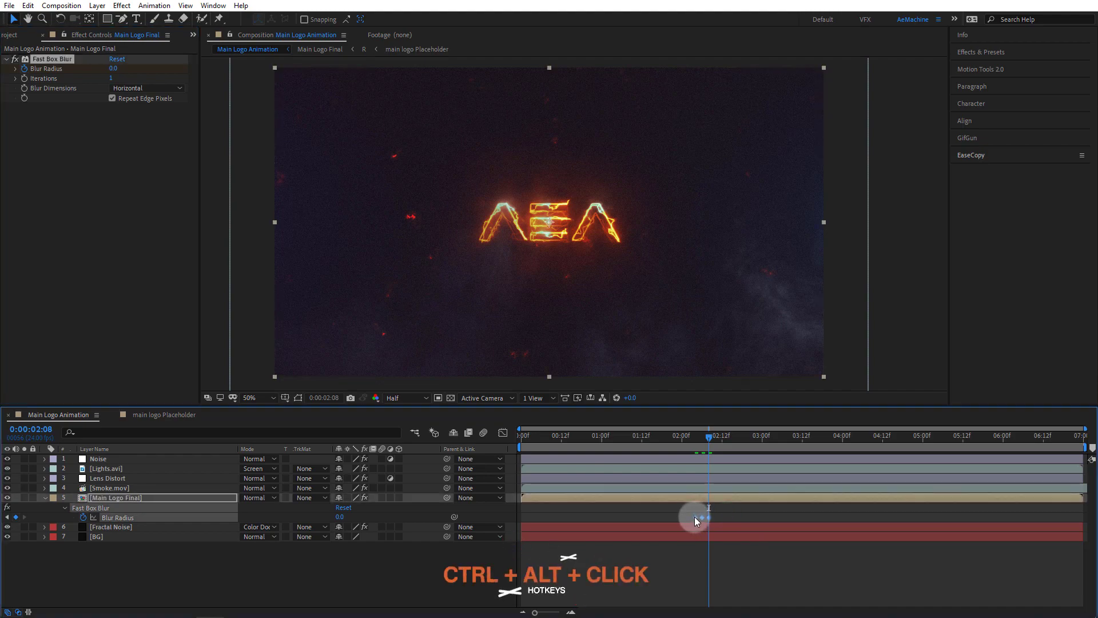
pyautogui.click(695, 437)
pyautogui.press('h')
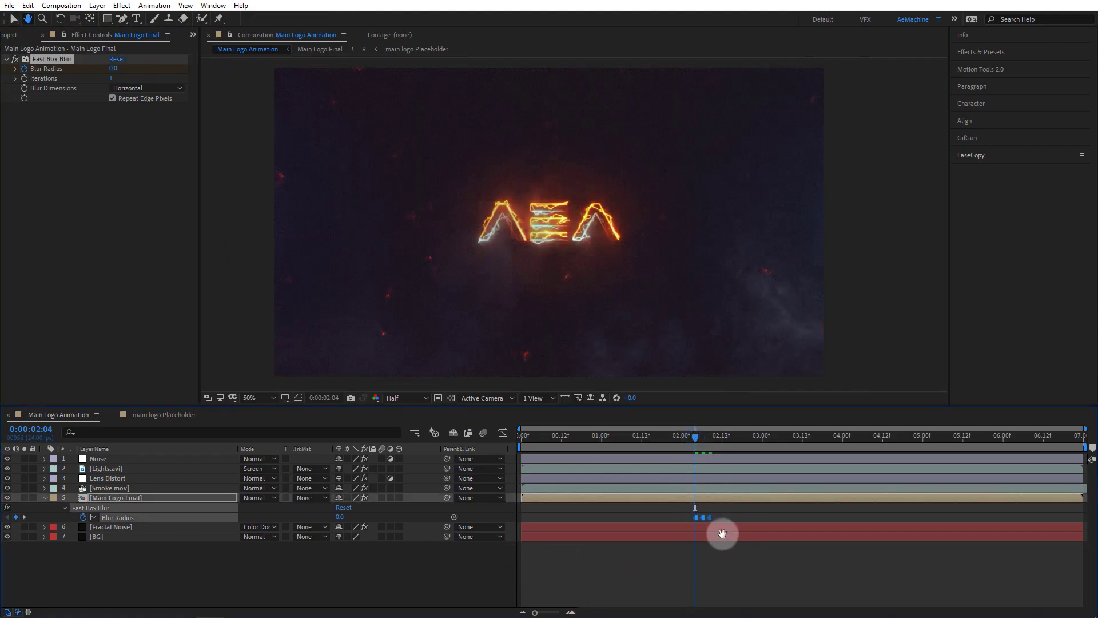
pyautogui.press('space')
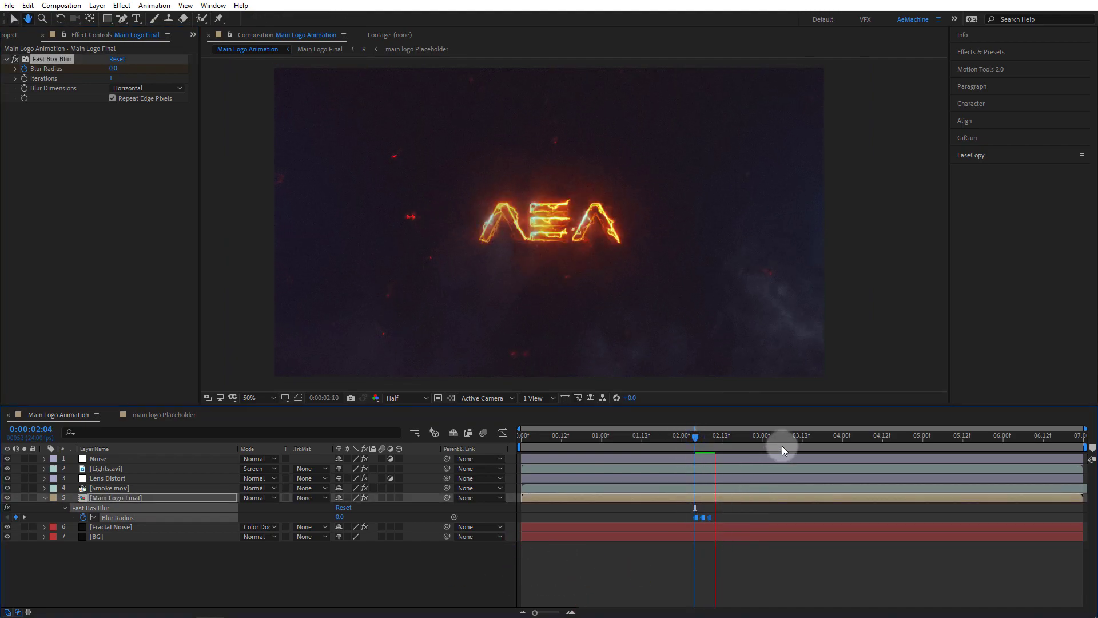
# - Keyframe Blur Dimensions as Horizontal at 0:00:03:12 and Vertical at 0:00:03:13, and reveal the layer's keyframed properties
pyautogui.moveTo(784, 441); pyautogui.dragTo(802, 438)
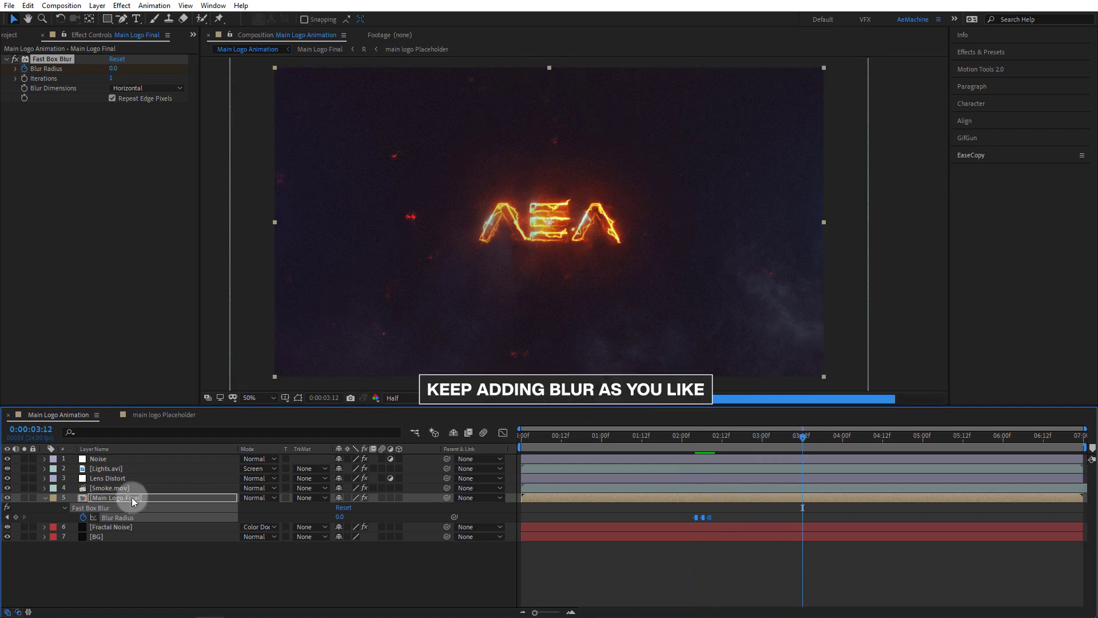
pyautogui.click(24, 89)
pyautogui.click(60, 245)
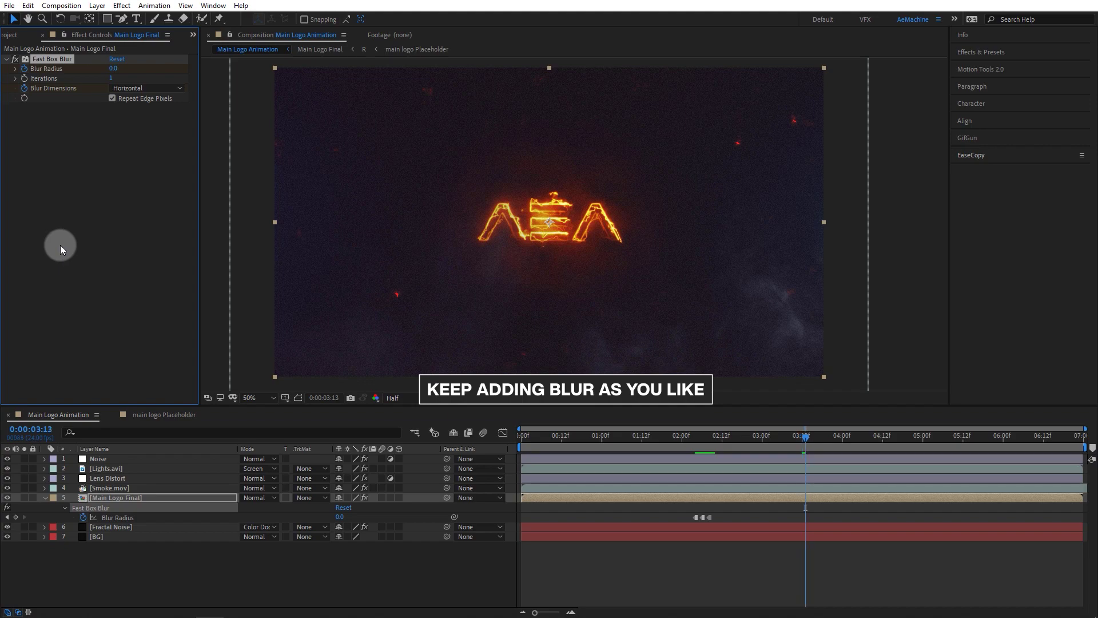
pyautogui.click(115, 88)
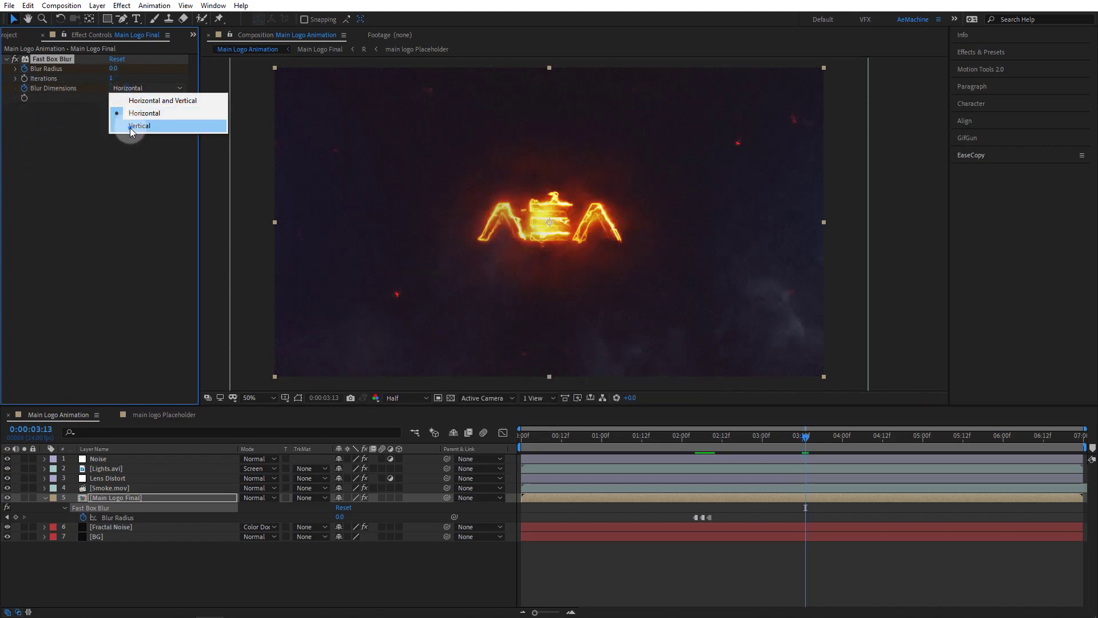
pyautogui.click(130, 128)
pyautogui.click(122, 496)
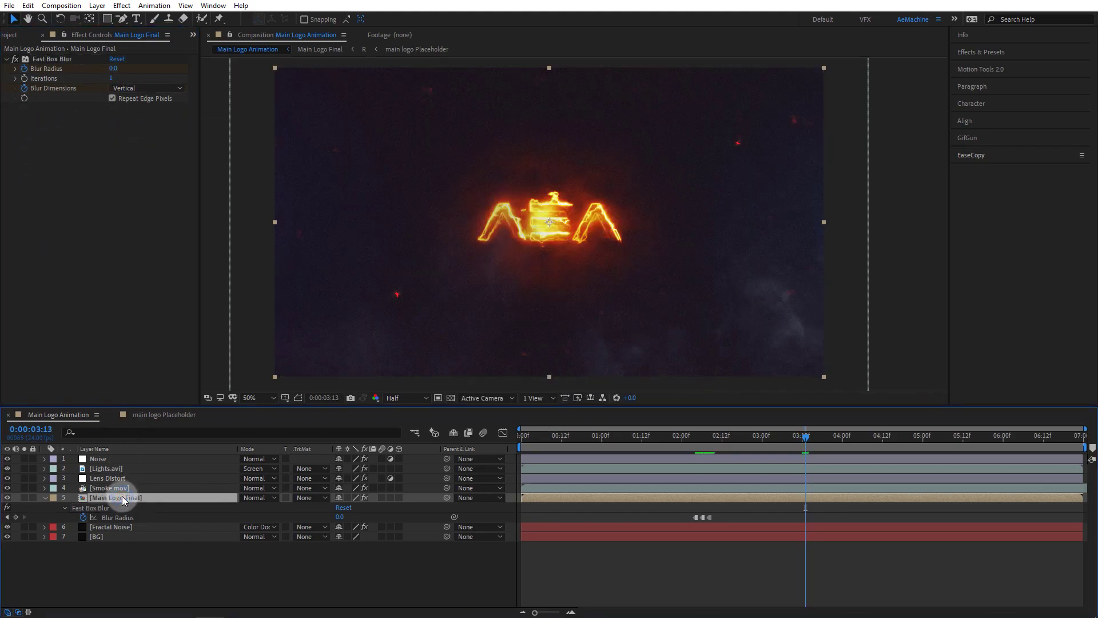
pyautogui.press('u')
pyautogui.click(215, 502)
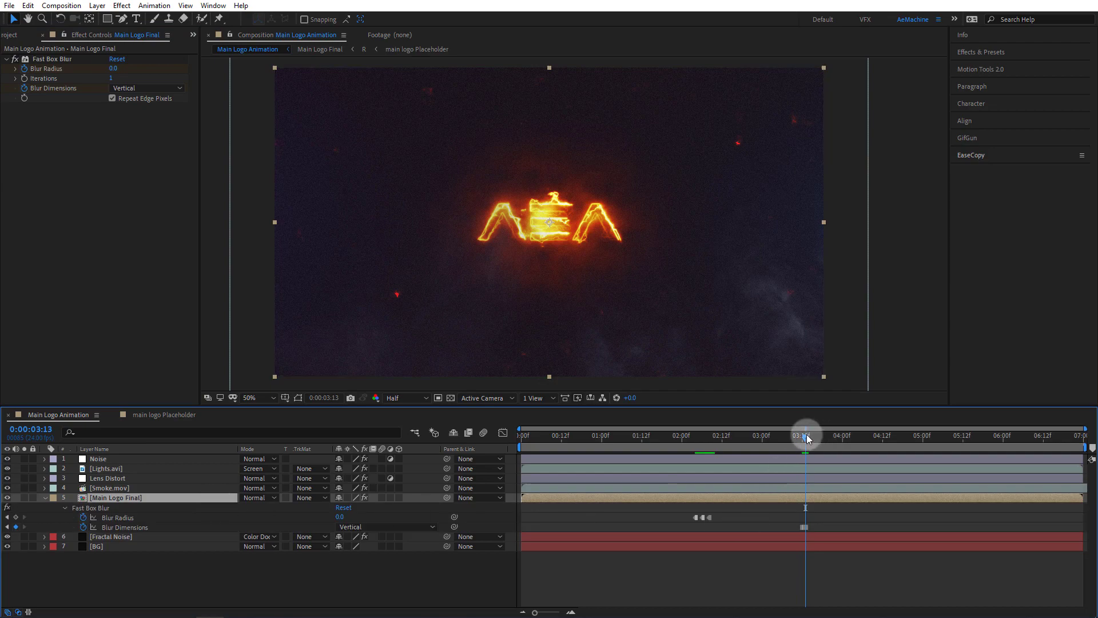
# - Add a second Blur Radius pulse with 0 at 0:00:03:19, 58 at 0:00:03:21 and 0 at 0:00:03:23
pyautogui.moveTo(821, 441); pyautogui.dragTo(833, 441)
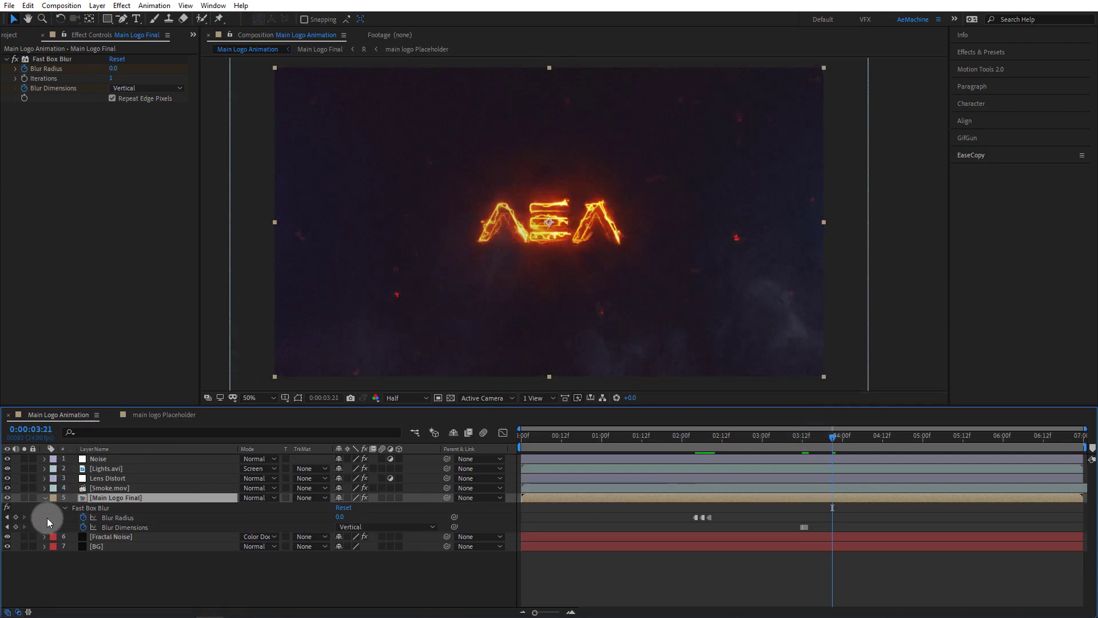
pyautogui.click(15, 517)
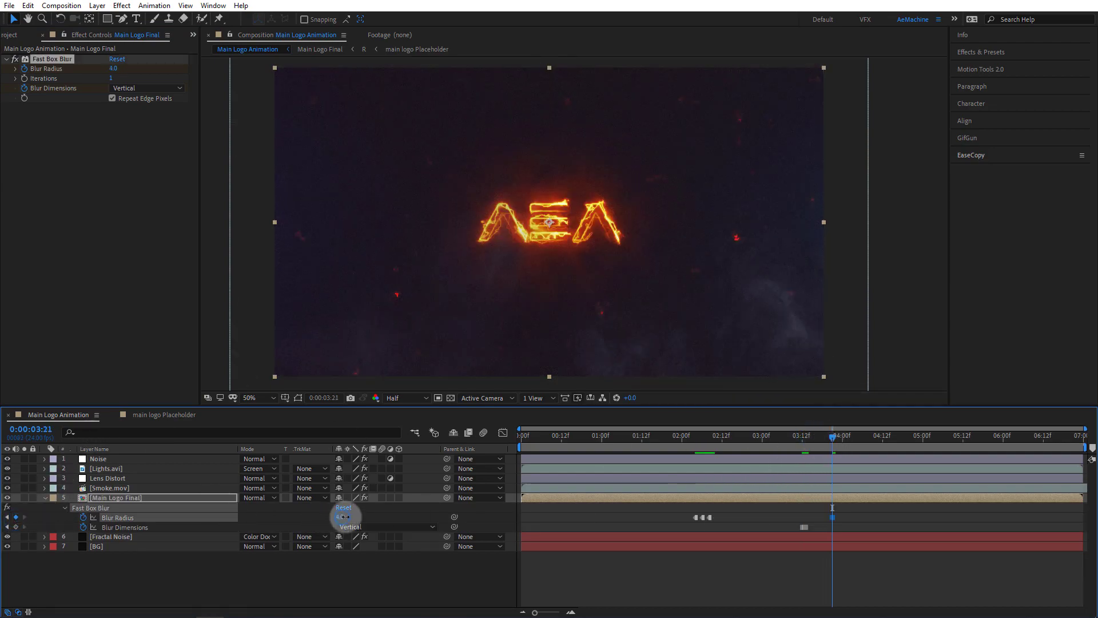
pyautogui.moveTo(345, 516); pyautogui.dragTo(375, 516)
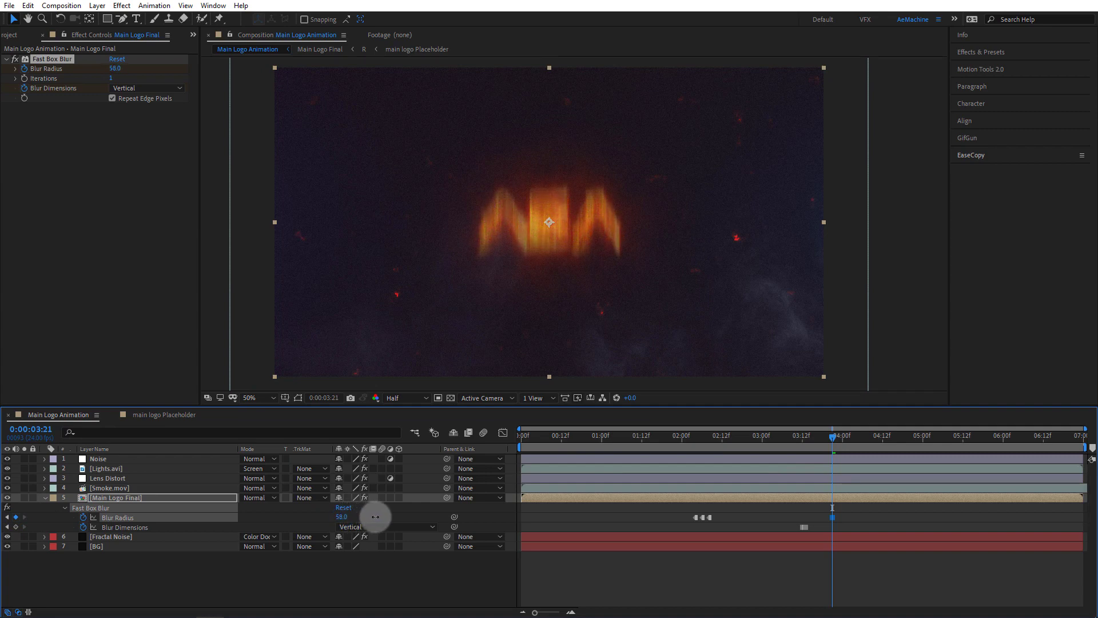
pyautogui.press('pageup')
pyautogui.press('pageup')
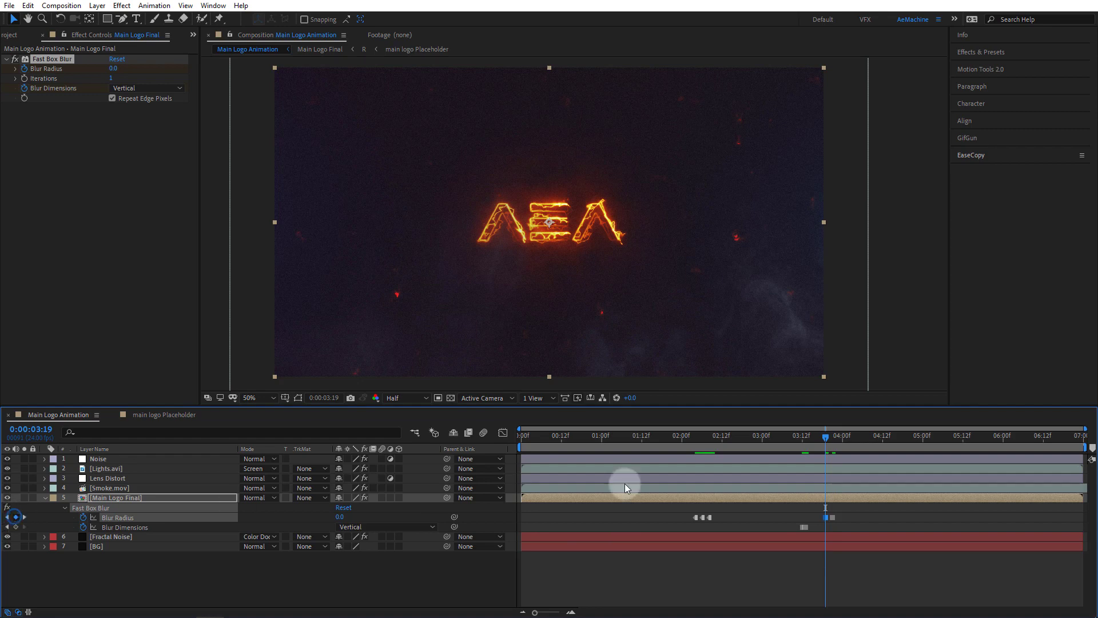
pyautogui.click(825, 445)
pyautogui.moveTo(827, 438); pyautogui.dragTo(840, 437)
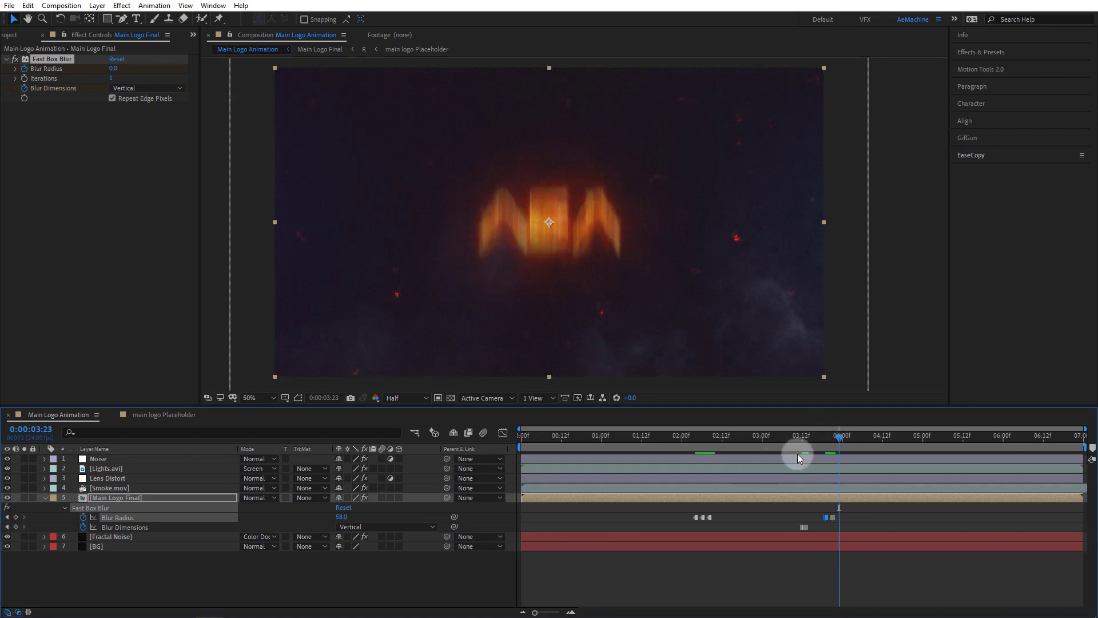
pyautogui.write('0')
pyautogui.press('Return')
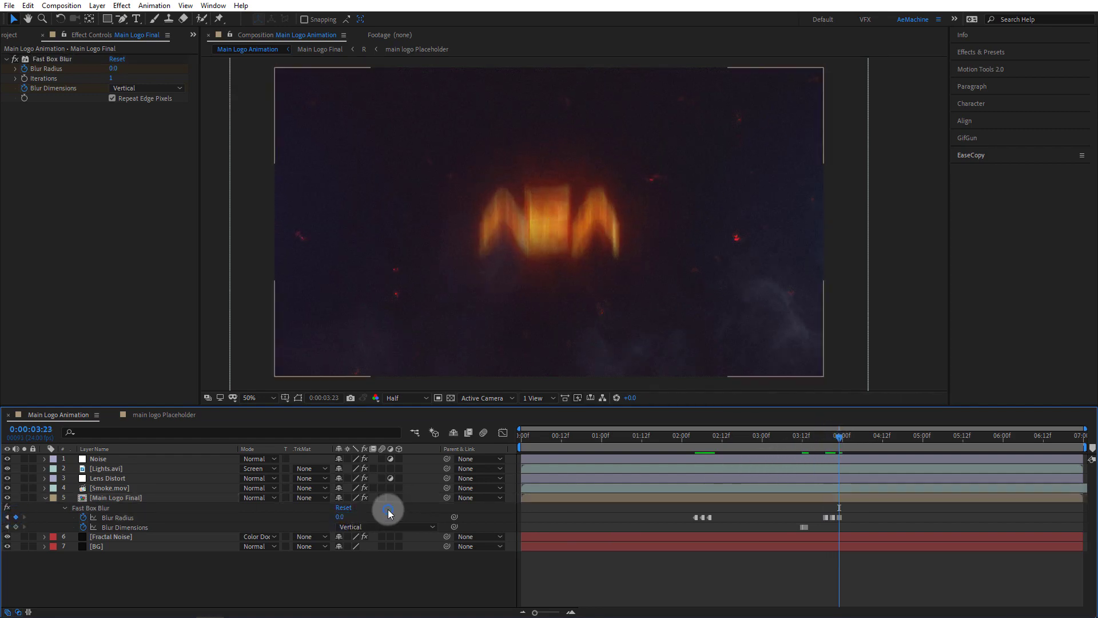
# - Preview the vertical blur pulse, stretch its three keyframes so the last falls at 0:00:04:02, and preview again from 0:00:03:18
pyautogui.moveTo(849, 440); pyautogui.dragTo(812, 442)
pyautogui.click(832, 518)
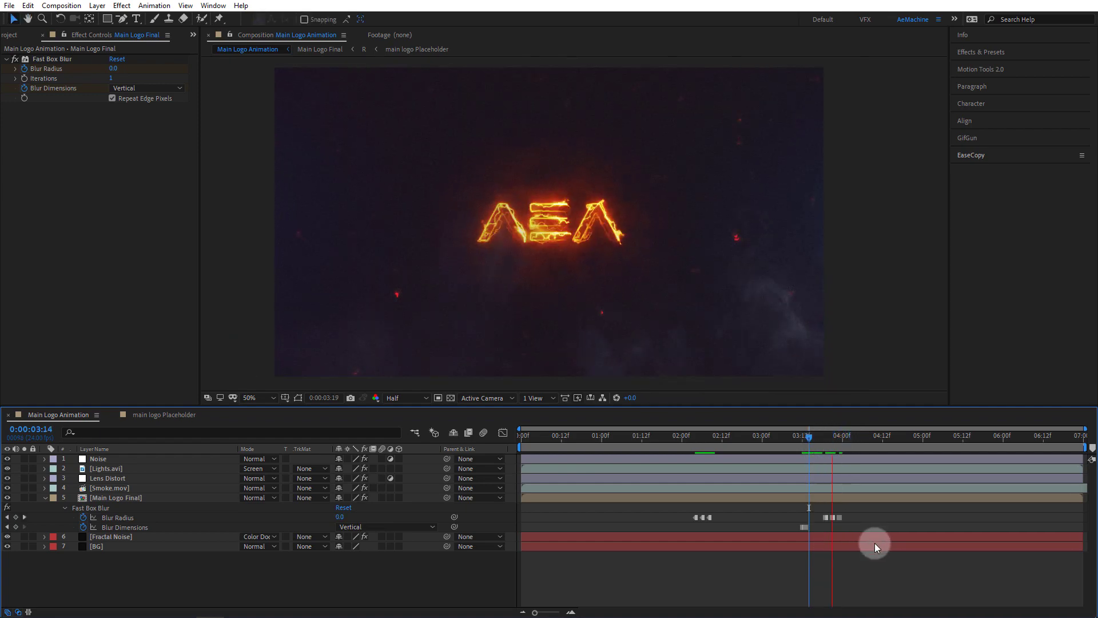
pyautogui.moveTo(846, 514); pyautogui.dragTo(826, 524)
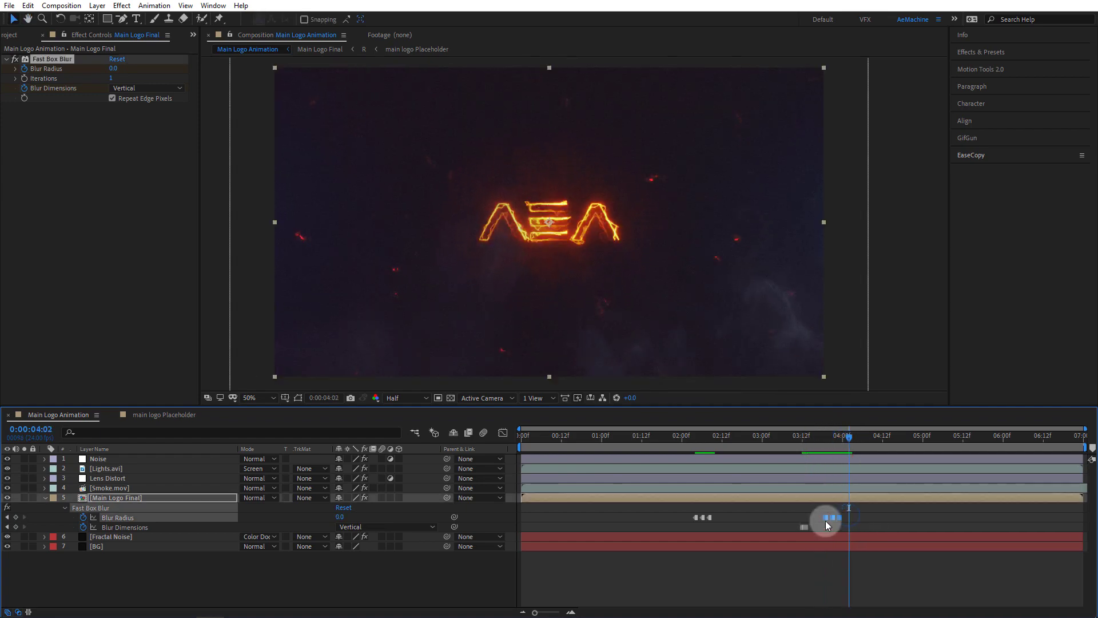
pyautogui.click(821, 437)
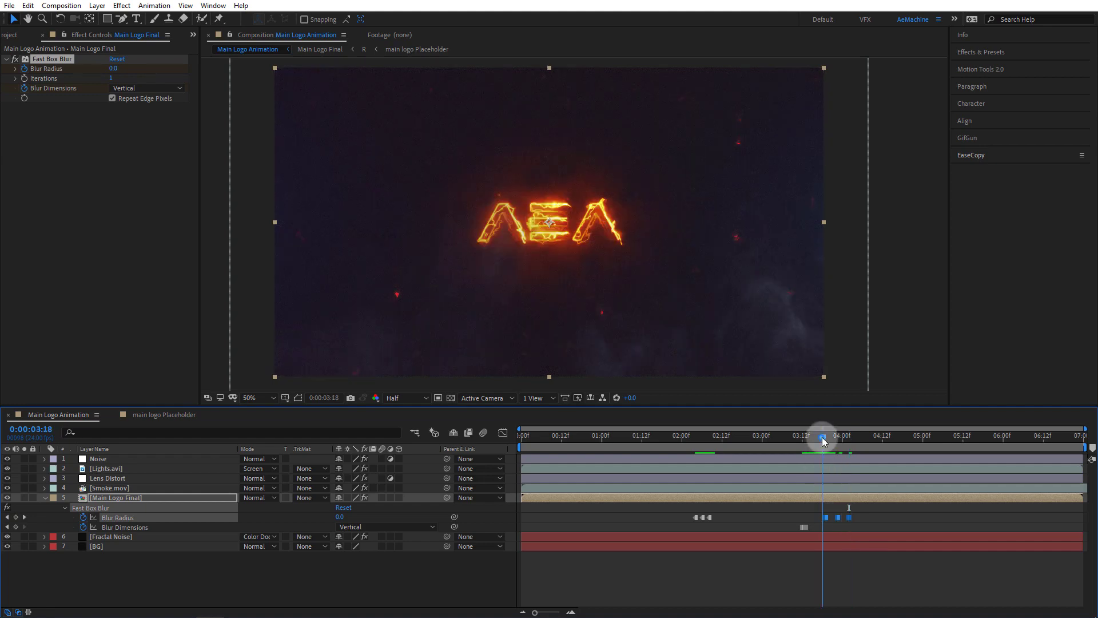
pyautogui.press('space')
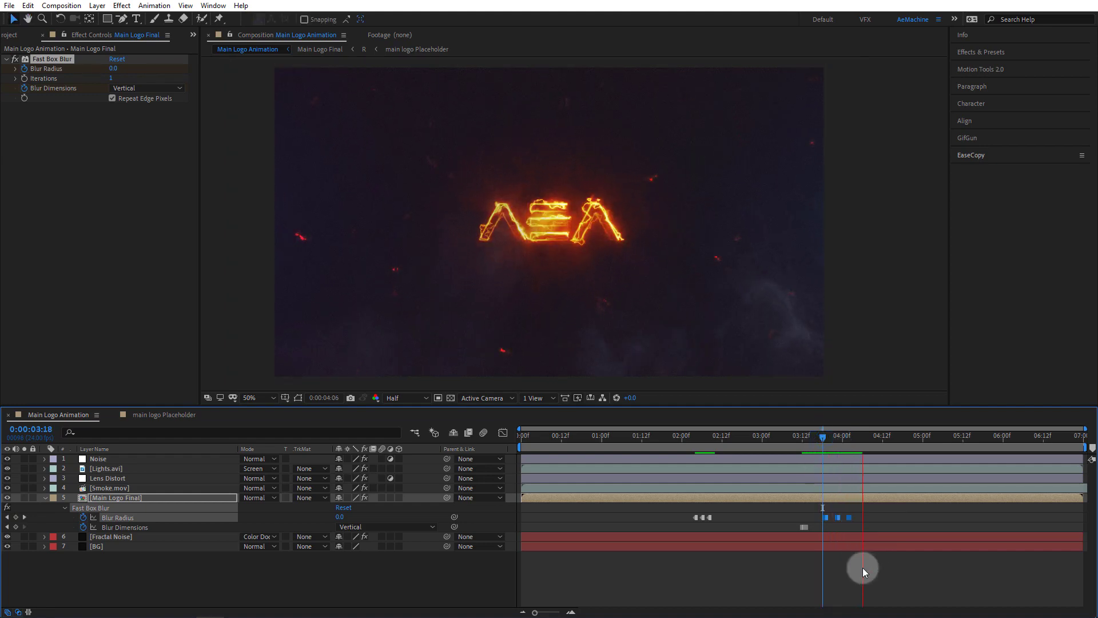
pyautogui.press('space')
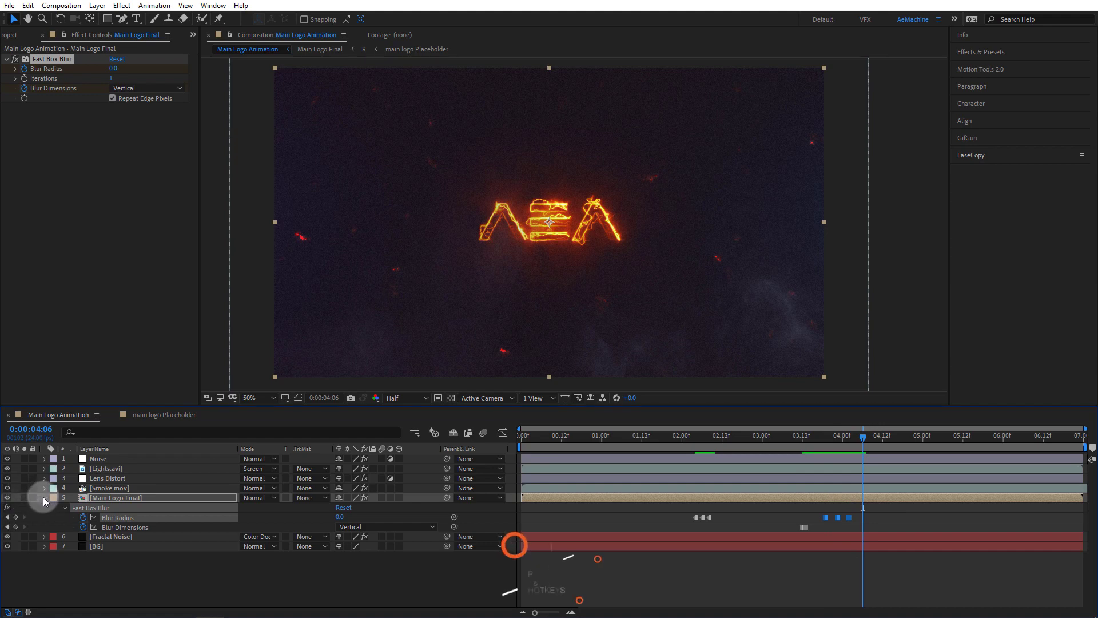
# - Keyframe the Main Logo Final layer's Scale from 100% at 0:00:02:11 to 107.7% at 0:00:05:23
pyautogui.press('s')
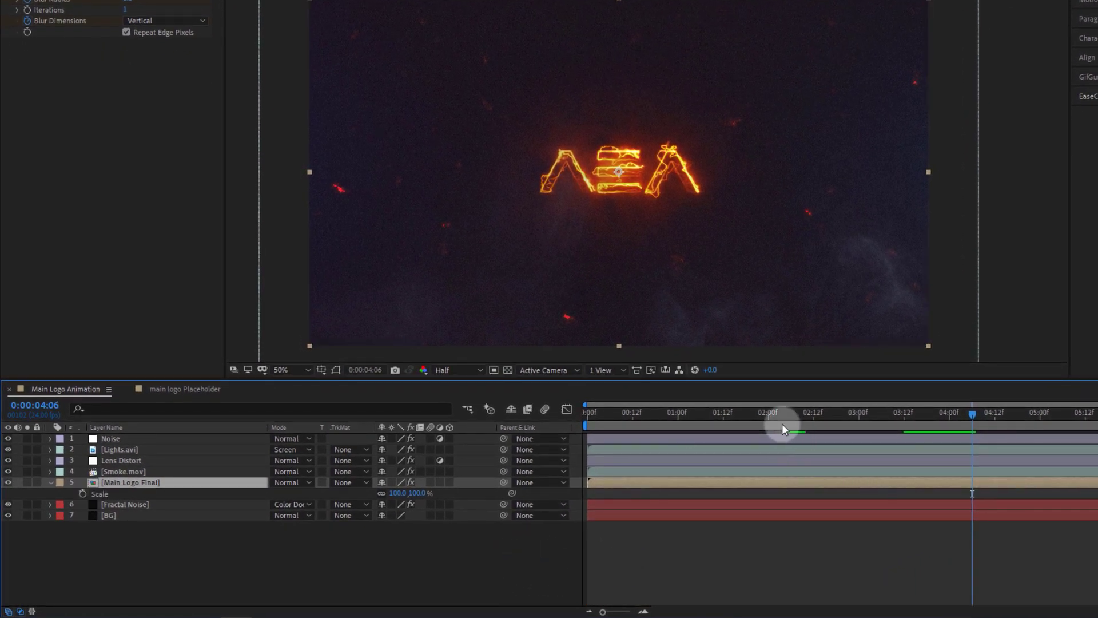
pyautogui.moveTo(725, 426); pyautogui.dragTo(811, 441)
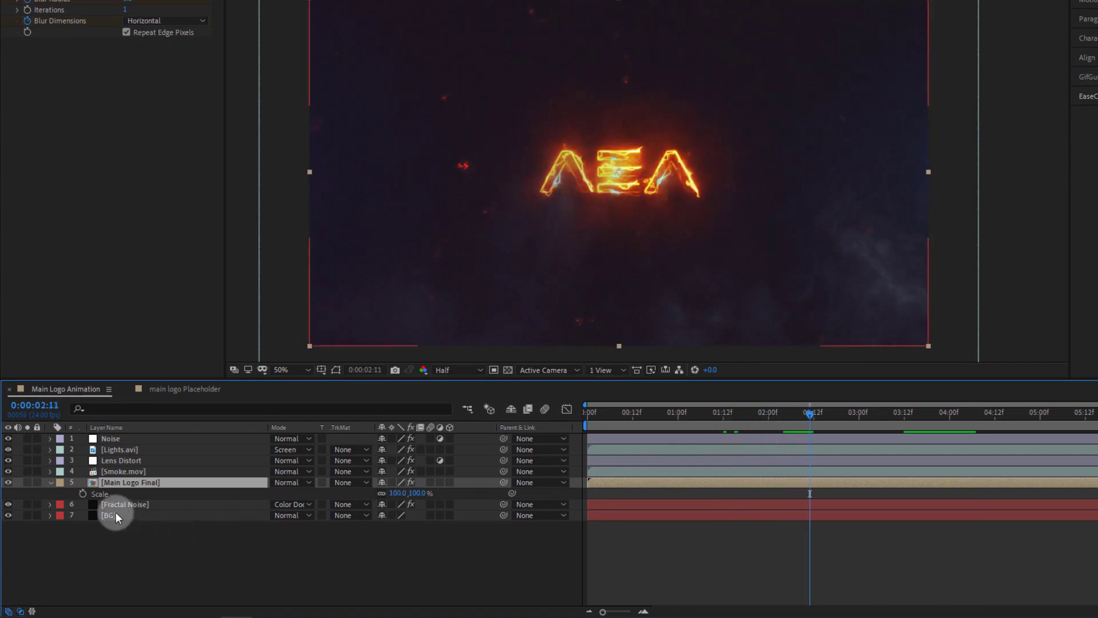
pyautogui.click(83, 493)
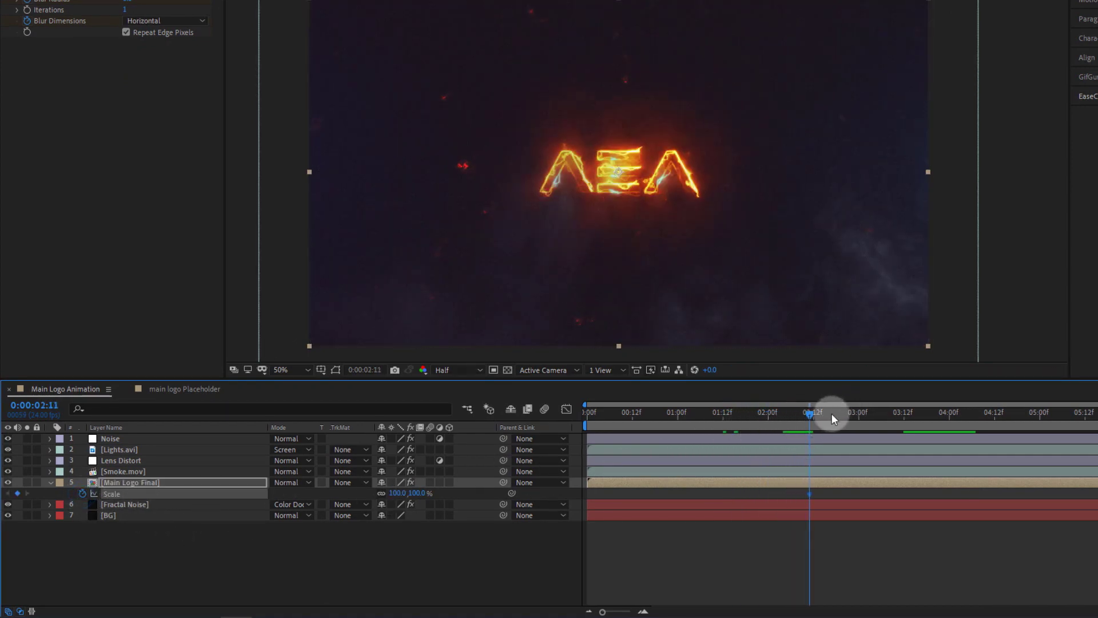
pyautogui.moveTo(831, 413); pyautogui.dragTo(1049, 446)
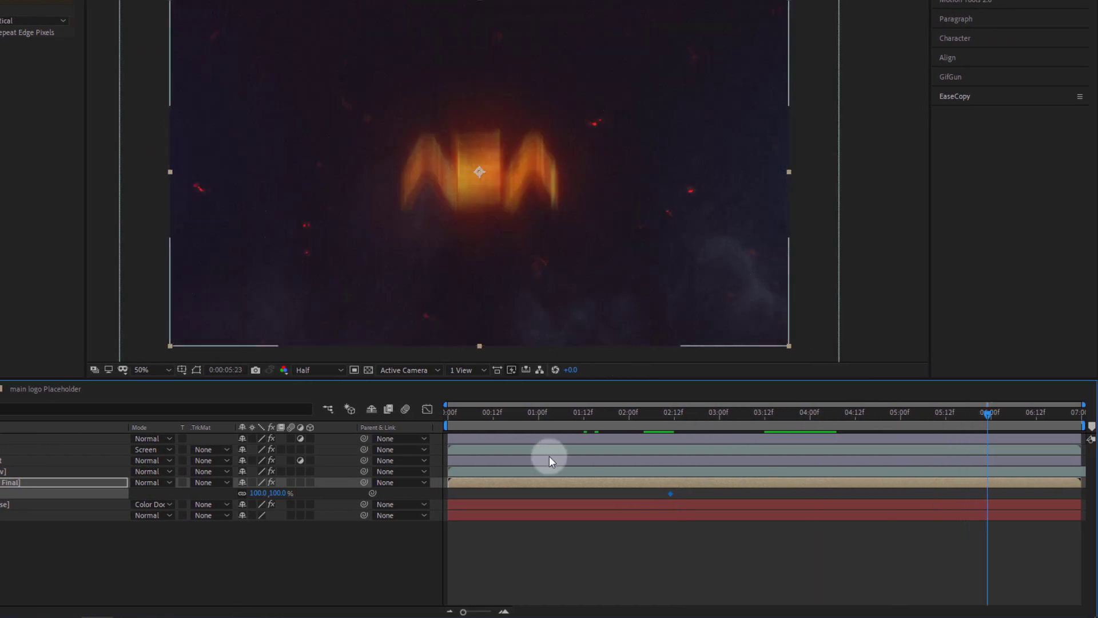
pyautogui.moveTo(282, 499); pyautogui.dragTo(330, 497)
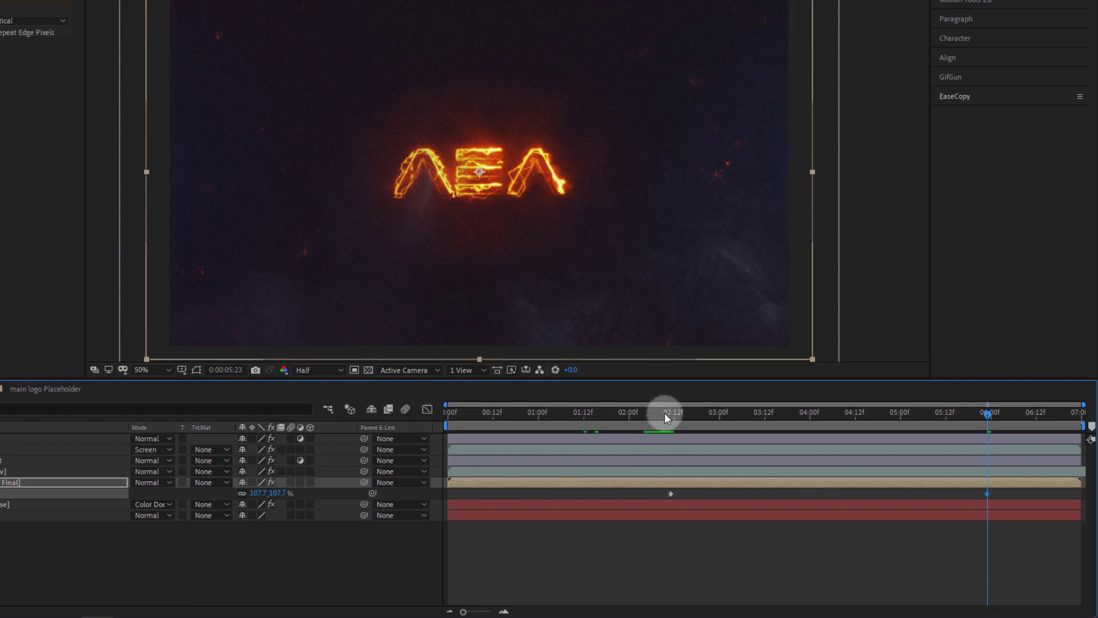
# - Preview the logo's scale animation from 0:00:02:09, stop at 0:00:02:22 and collapse the layer's properties
pyautogui.click(664, 413)
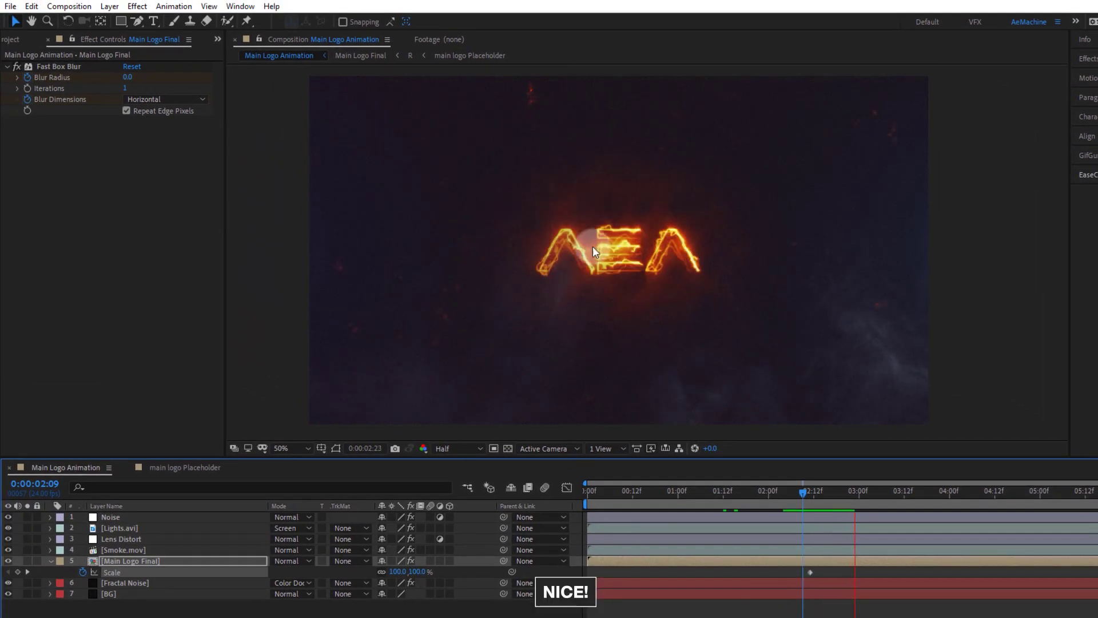
pyautogui.moveTo(861, 500); pyautogui.dragTo(852, 520)
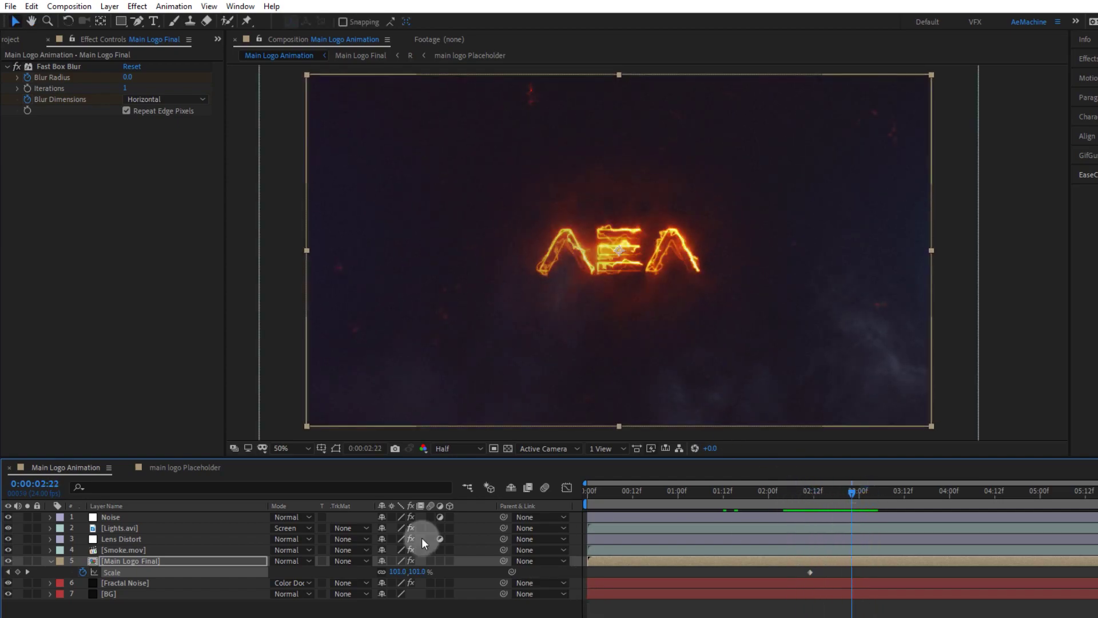
pyautogui.click(49, 561)
pyautogui.click(83, 601)
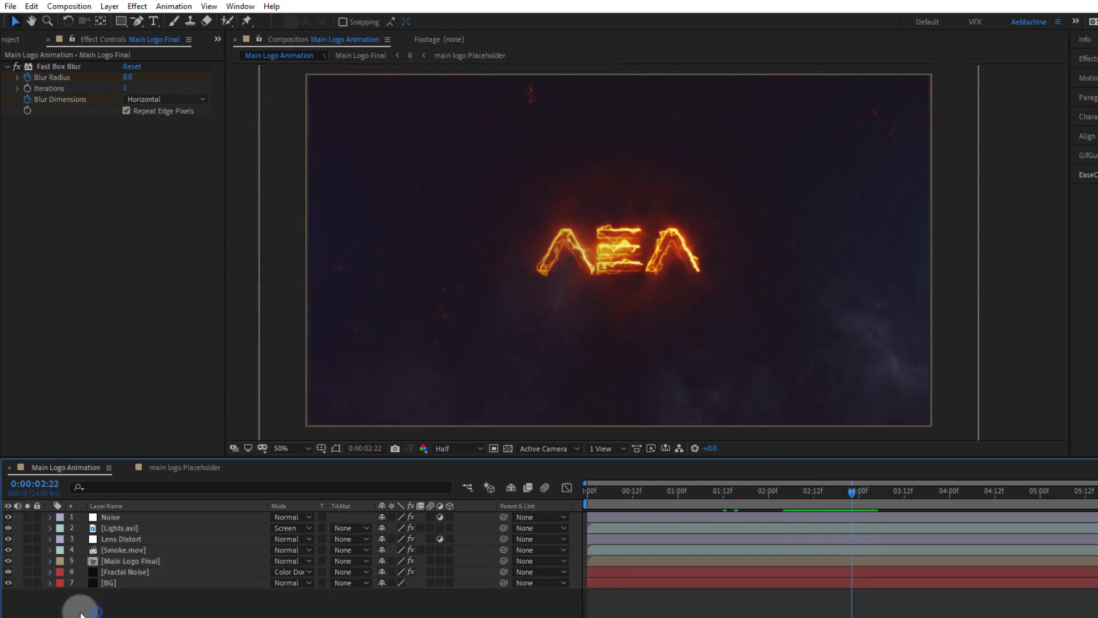
# - Create an adjustment layer above all other layers and name it CC
pyautogui.rightClick(80, 602)
pyautogui.moveTo(108, 471)
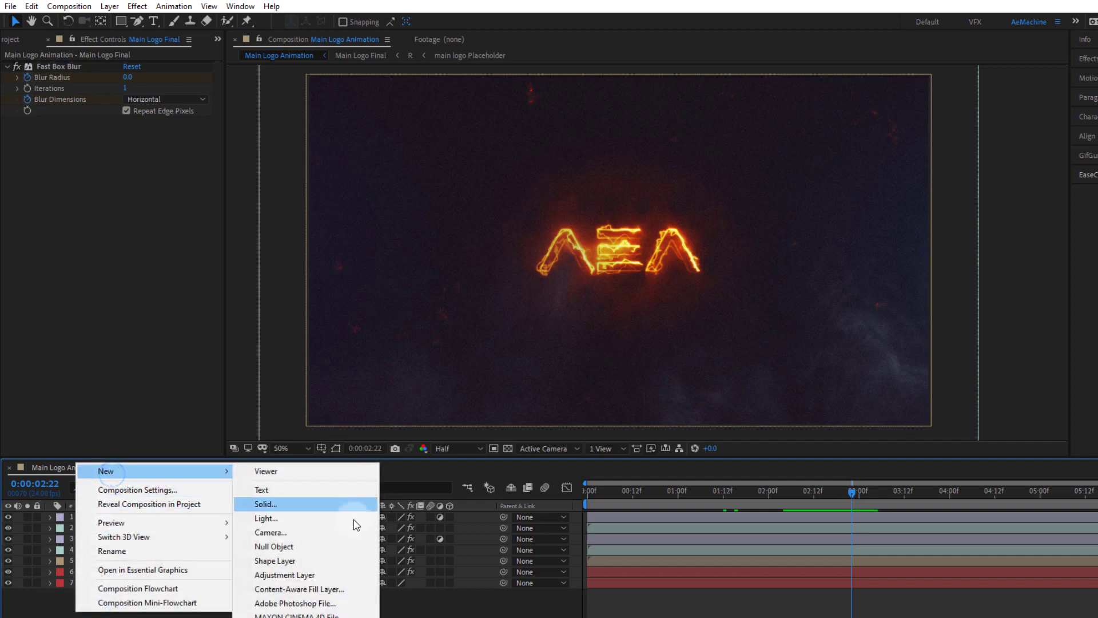
pyautogui.click(314, 570)
pyautogui.press('Return')
pyautogui.write('CC')
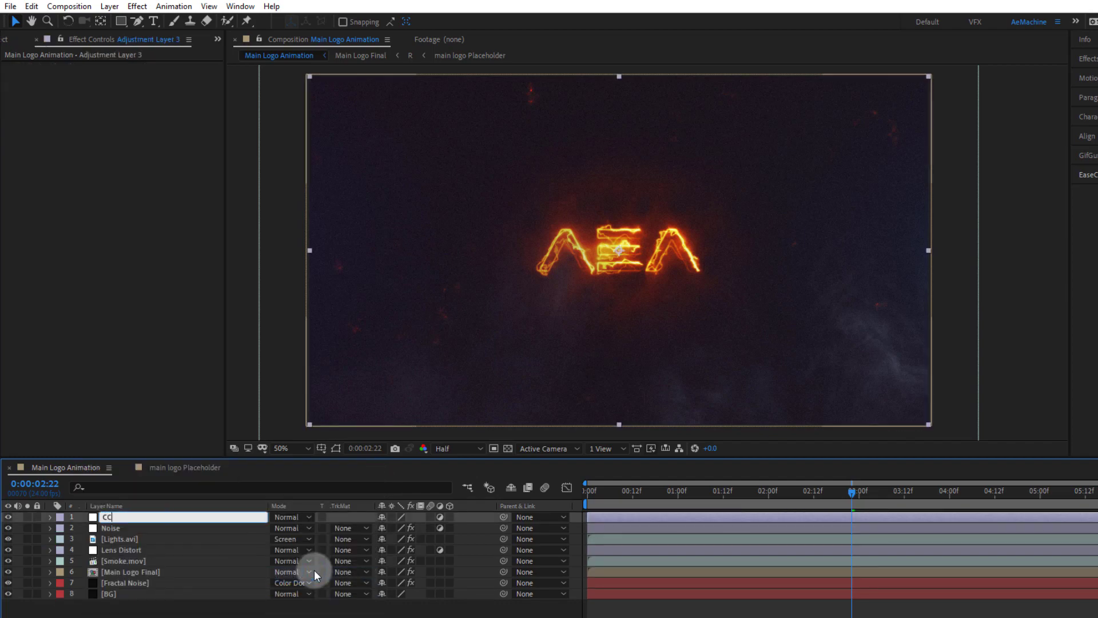
pyautogui.click(108, 526)
pyautogui.click(105, 517)
# - Apply Curves to the CC layer and lower the shadows of the RGB curve slightly, anchoring the highlights with a second point
pyautogui.hotkey('ctrl', 'space')
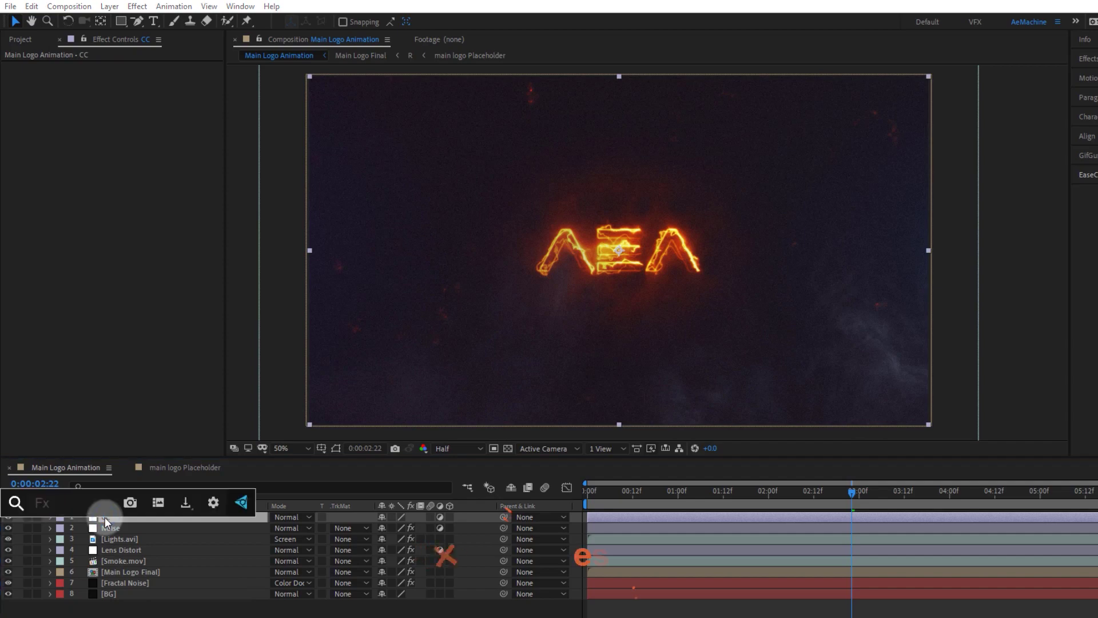
pyautogui.write('cur')
pyautogui.press('Return')
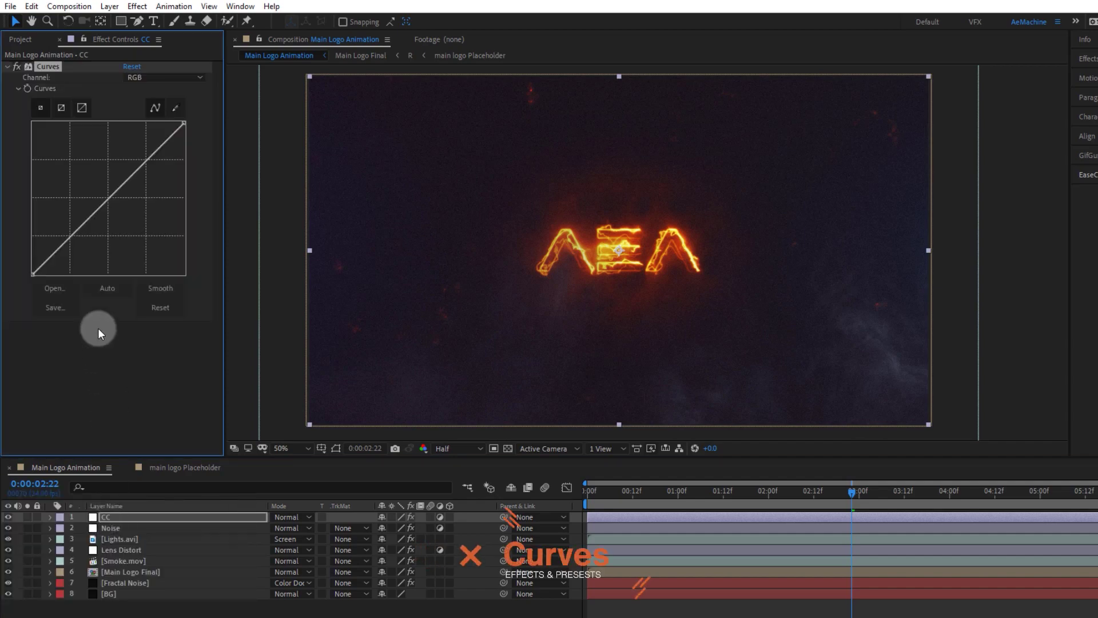
pyautogui.moveTo(69, 237); pyautogui.dragTo(71, 244)
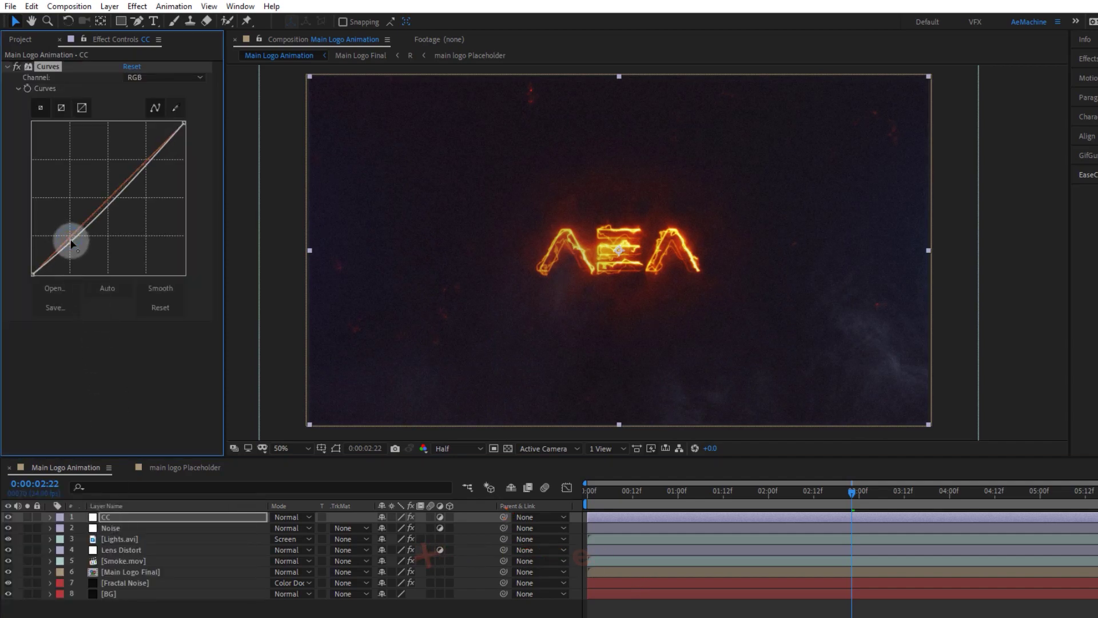
pyautogui.moveTo(132, 173); pyautogui.dragTo(147, 162)
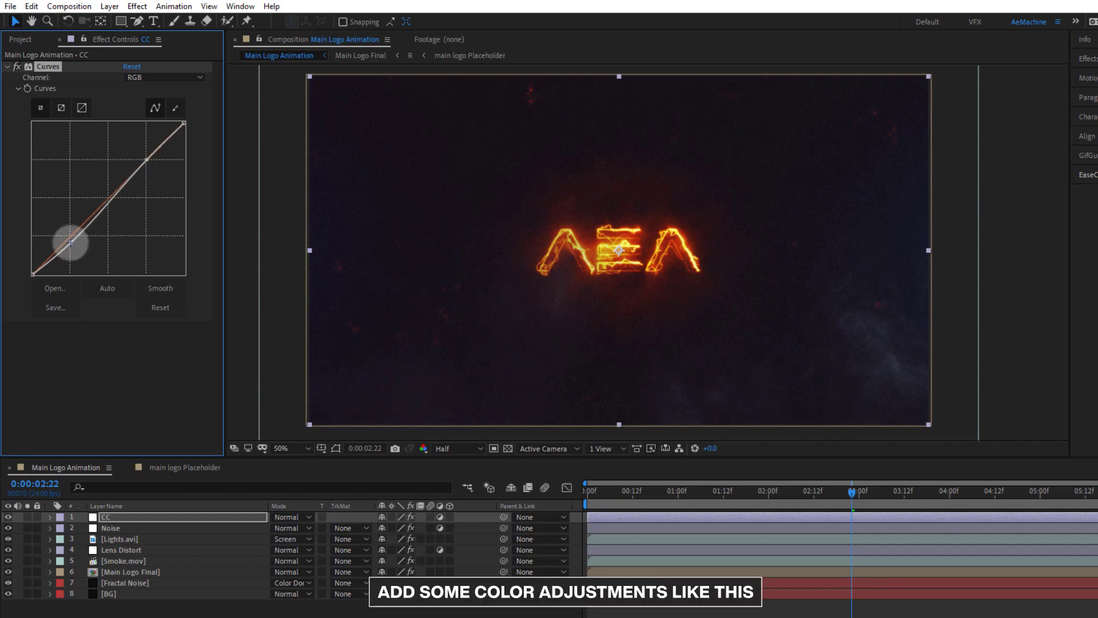
# - Raise the lower midtones of the Curves effect's Red channel slightly and collapse the effect
pyautogui.click(148, 78)
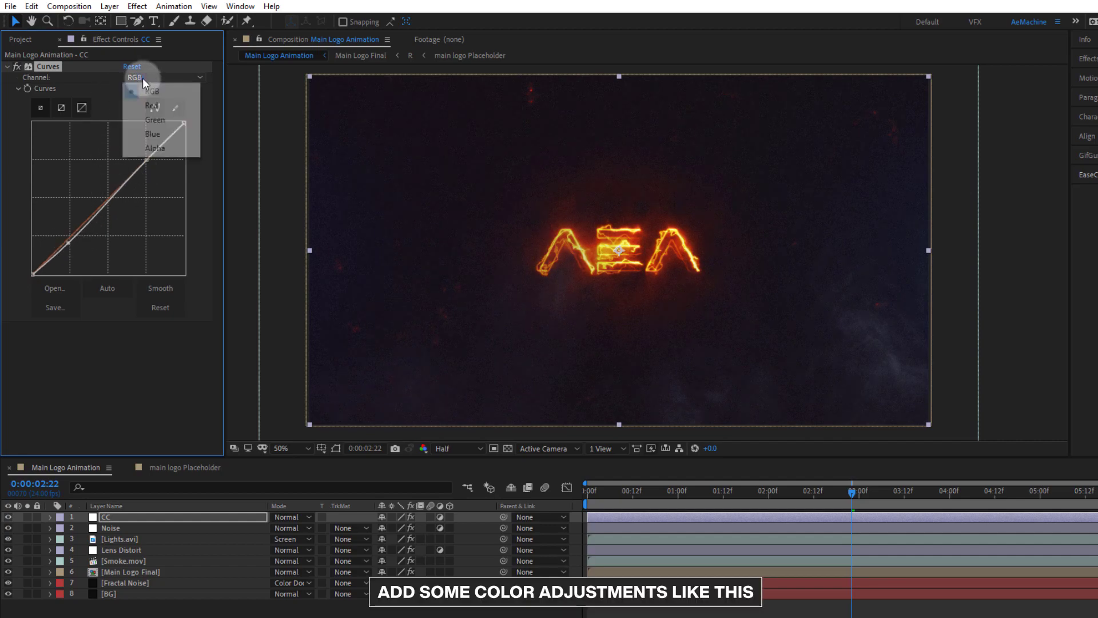
pyautogui.click(150, 105)
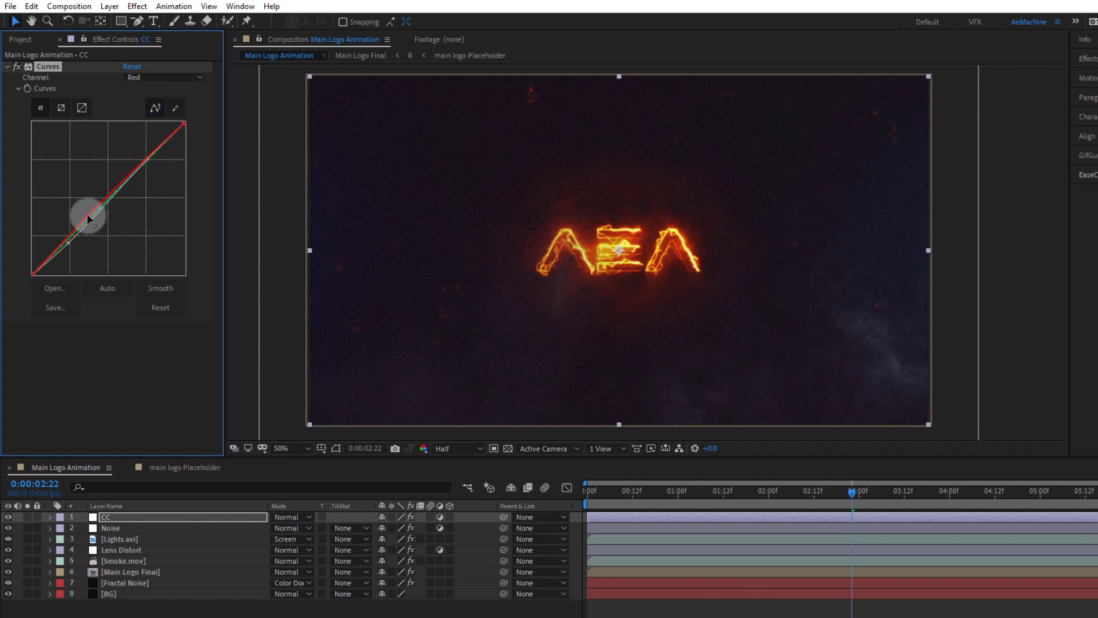
pyautogui.click(89, 218)
pyautogui.click(6, 68)
pyautogui.click(106, 613)
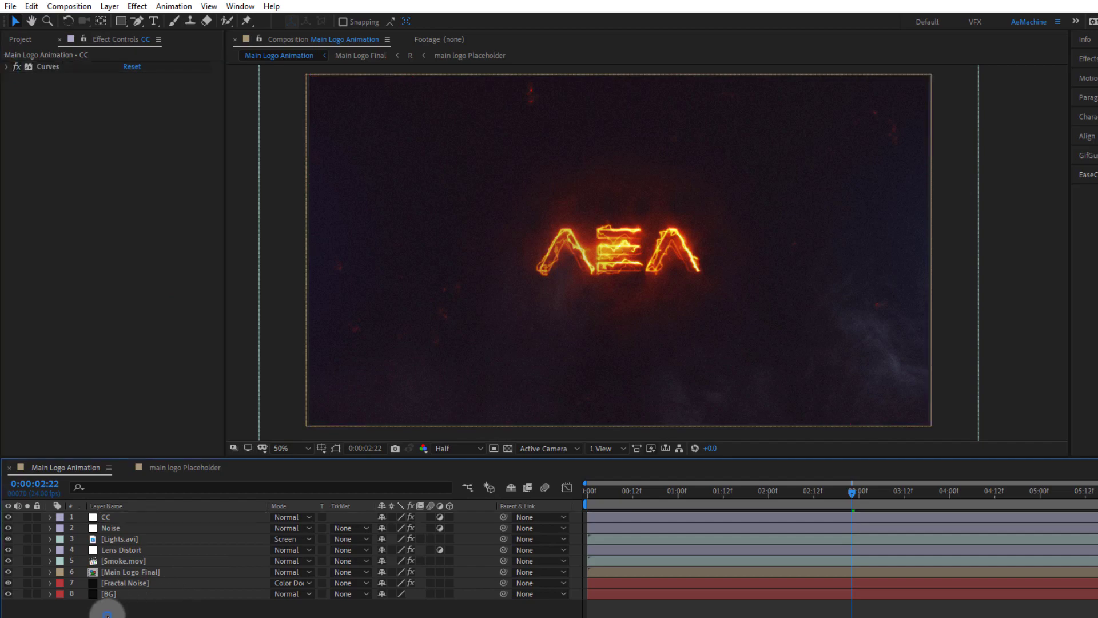
# - Create a black 1920 × 1080 px solid named Aspect Ratio Bar
pyautogui.rightClick(111, 609)
pyautogui.moveTo(154, 473)
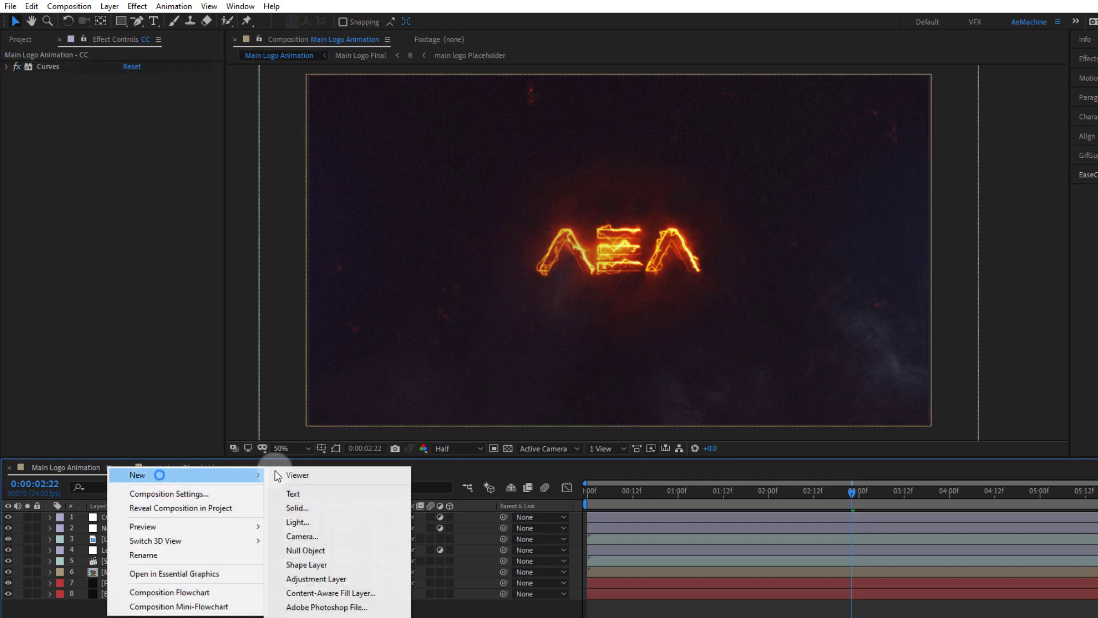
pyautogui.click(309, 507)
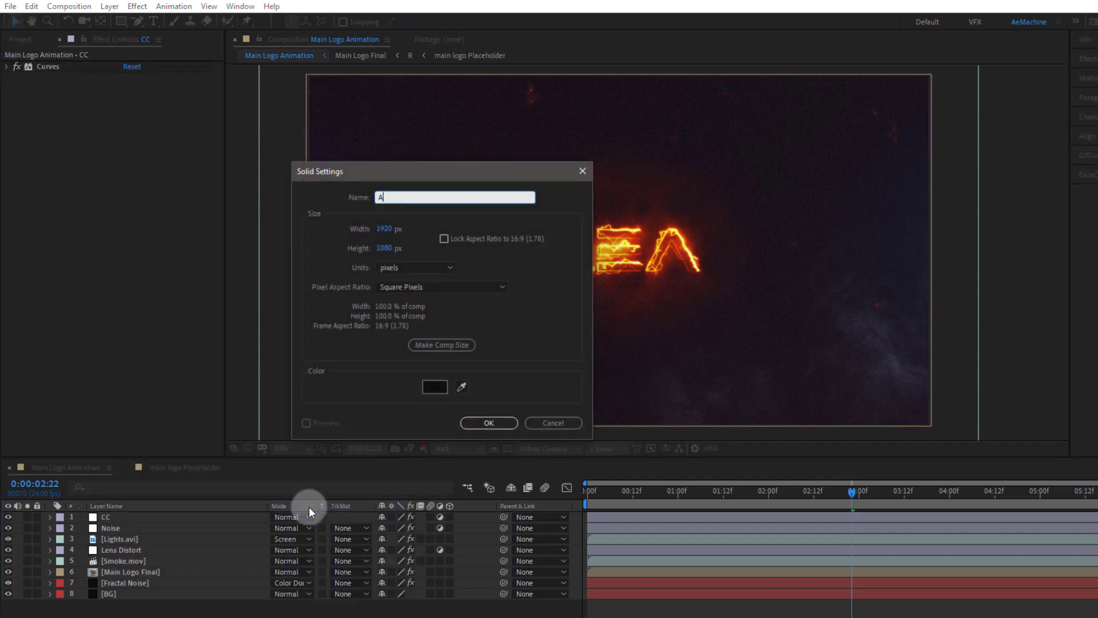
pyautogui.write('Aspect Ra')
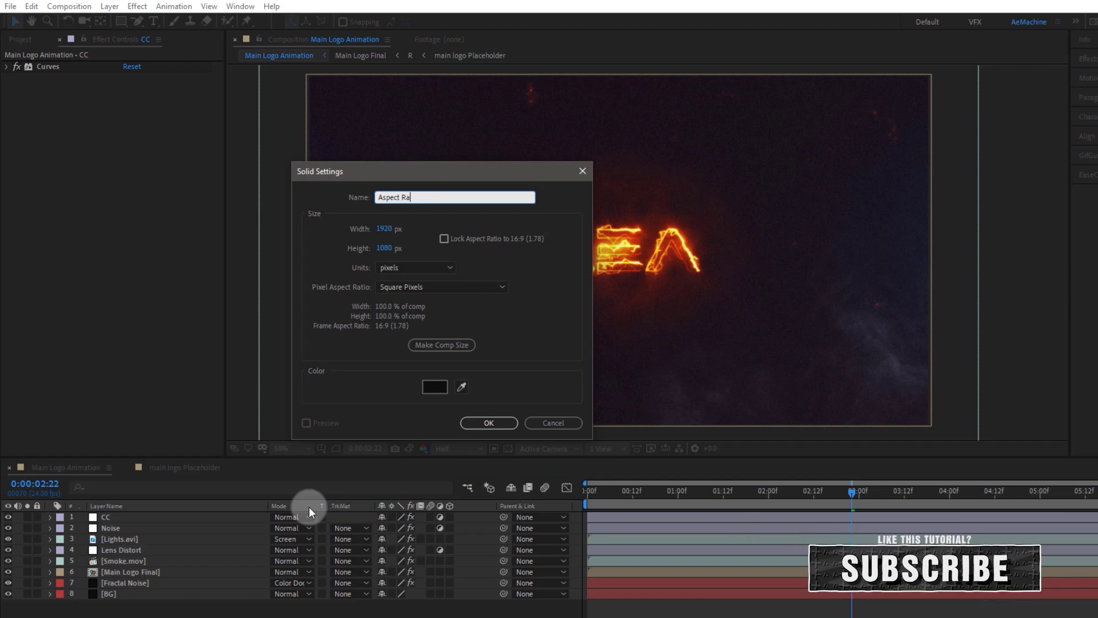
pyautogui.write('tio Bar')
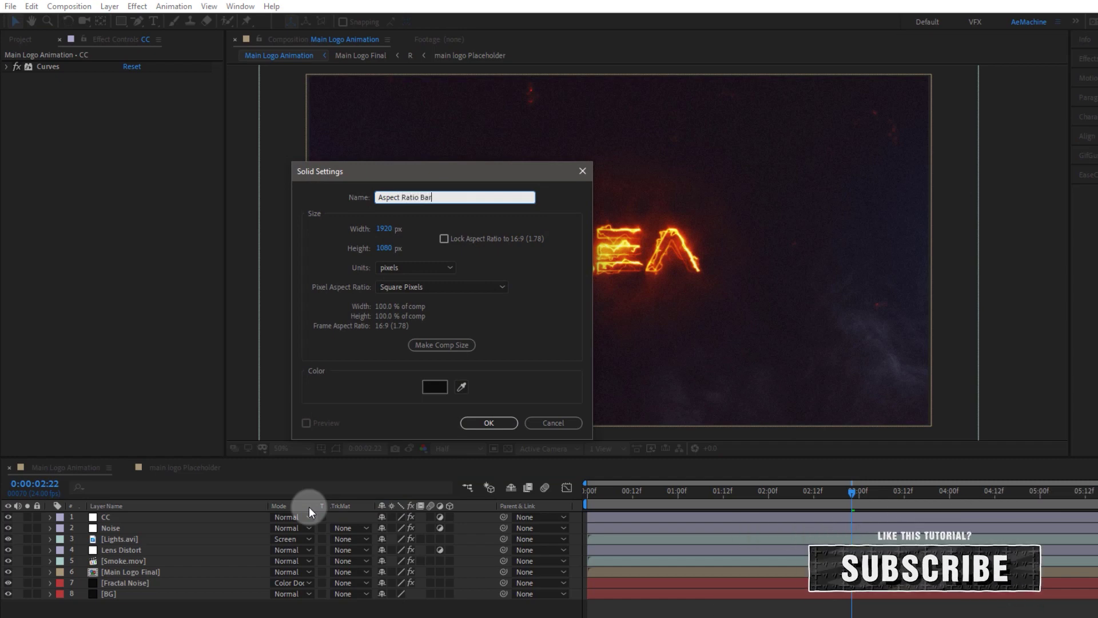
pyautogui.click(489, 423)
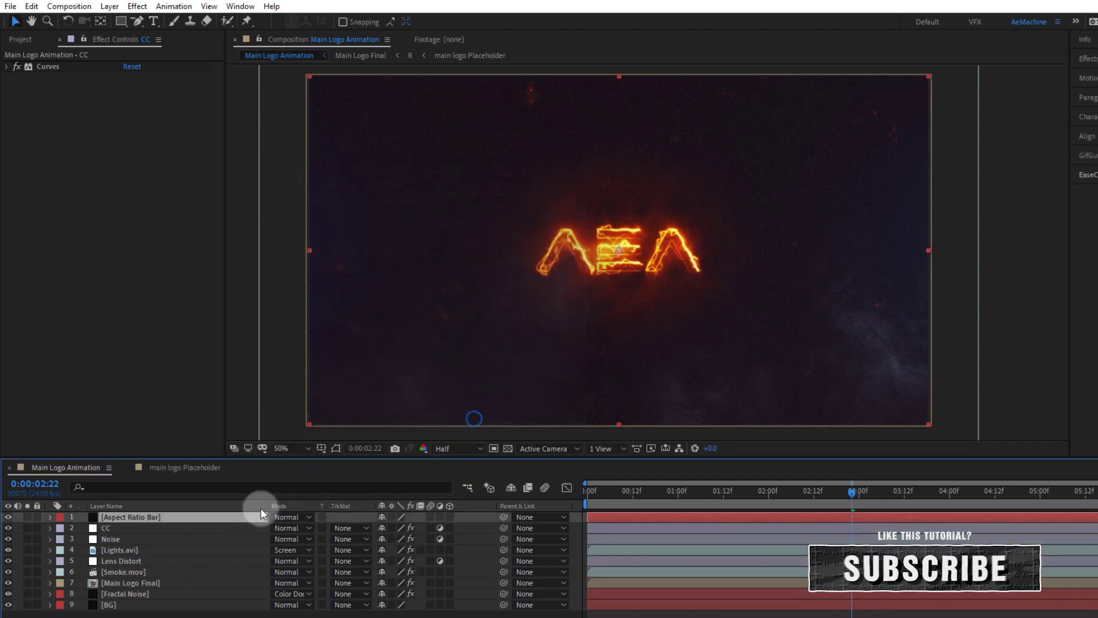
# - Add a full-frame rectangular mask to the Aspect Ratio Bar solid and turn on mask path display
pyautogui.moveTo(119, 23); pyautogui.dragTo(147, 24)
pyautogui.doubleClick(124, 23)
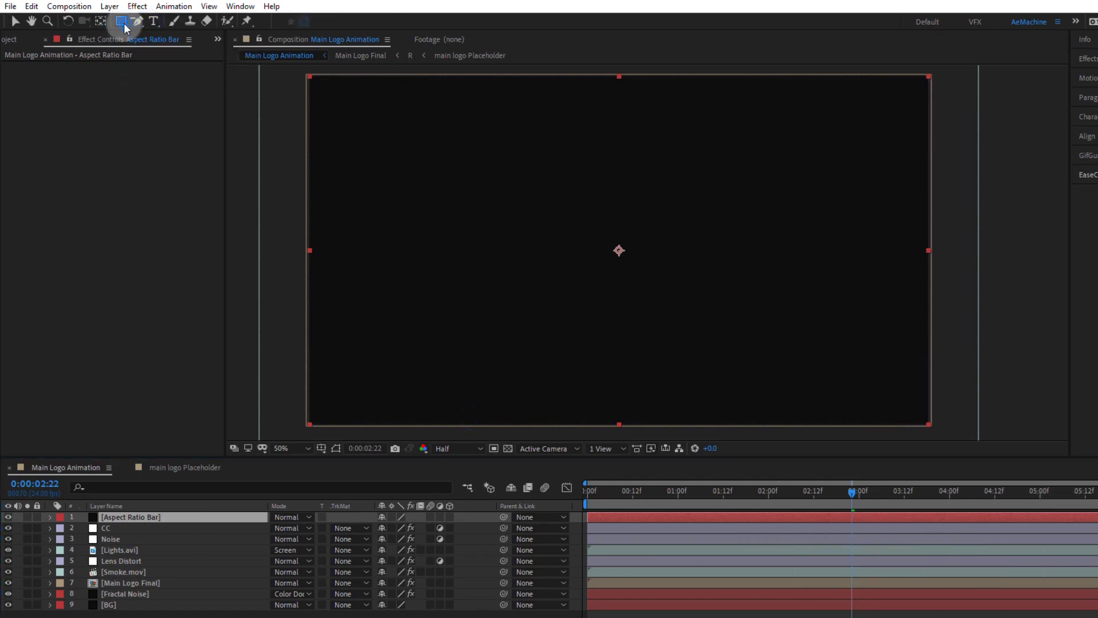
pyautogui.press('v')
pyautogui.click(335, 449)
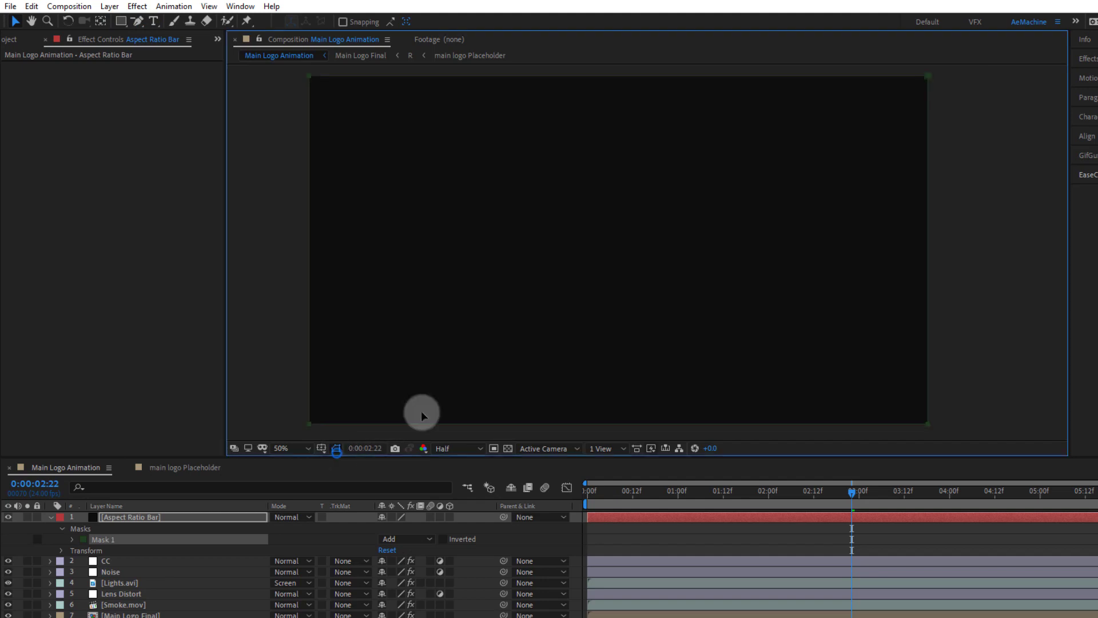
# - Shrink the mask's height symmetrically about its centre, leaving equal strips outside it along the frame's upper and lower edges
pyautogui.press(',')
pyautogui.click(116, 539)
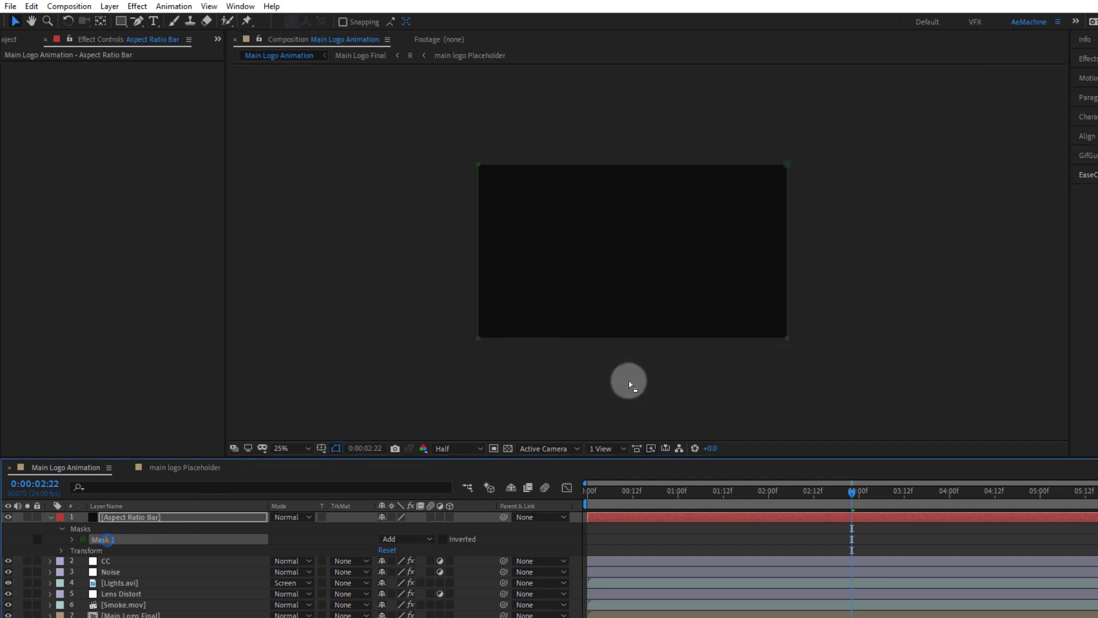
pyautogui.click(634, 339)
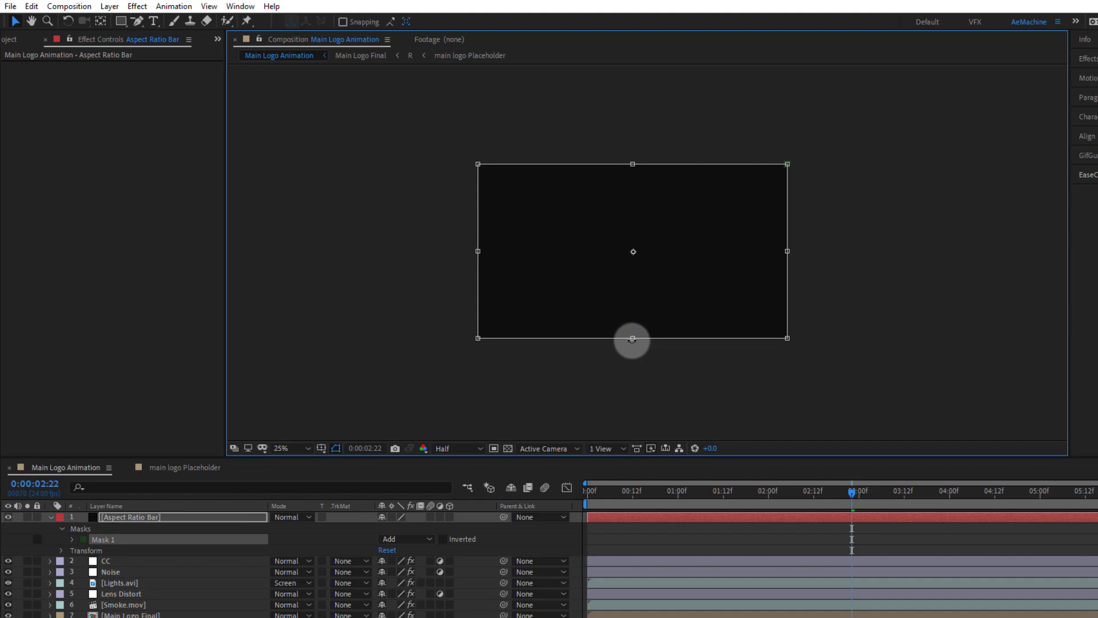
pyautogui.moveTo(632, 337)
pyautogui.mouseDown()
pyautogui.moveTo(635, 311)
pyautogui.moveTo(638, 321)
pyautogui.mouseUp()
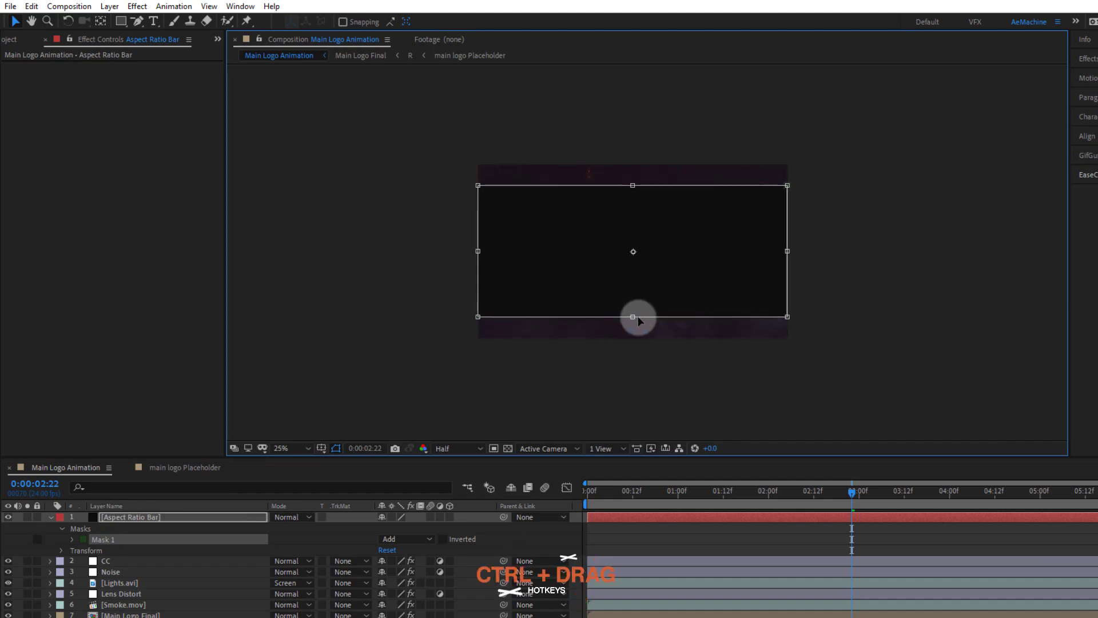
# - Set the Aspect Ratio Bar's mask mode to Subtract and collapse the layer's properties
pyautogui.click(404, 539)
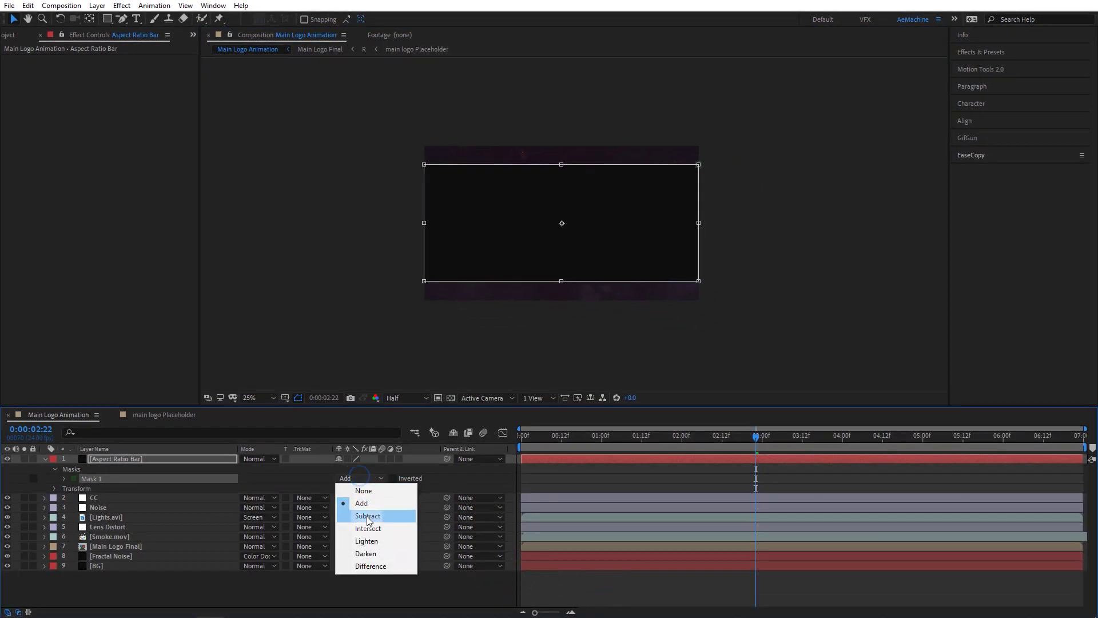
pyautogui.click(414, 585)
pyautogui.press('.')
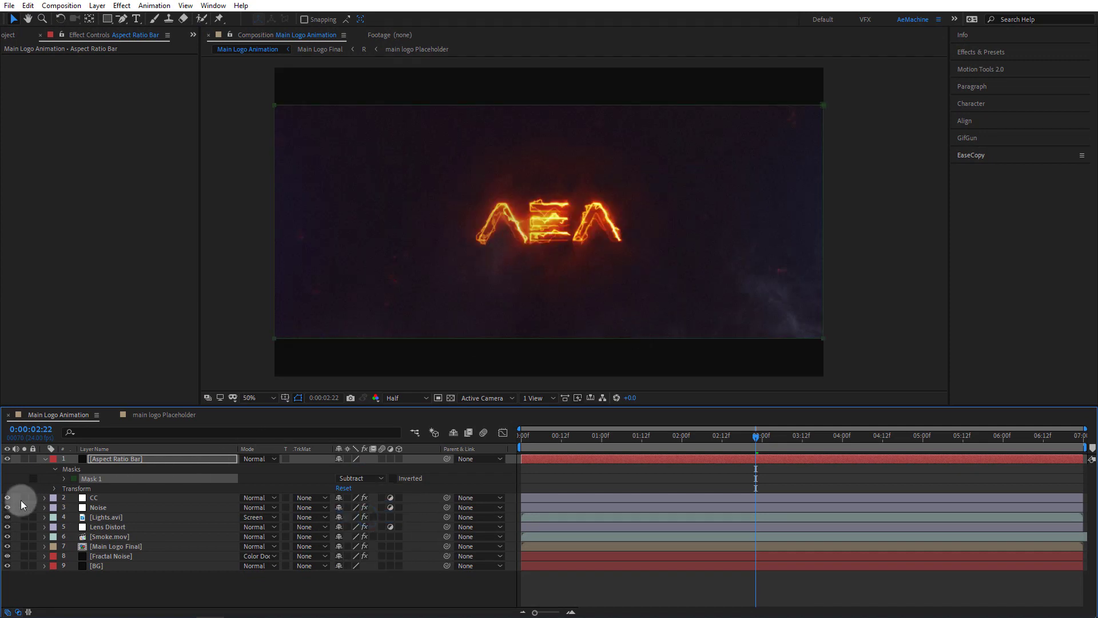
pyautogui.click(43, 459)
pyautogui.click(142, 558)
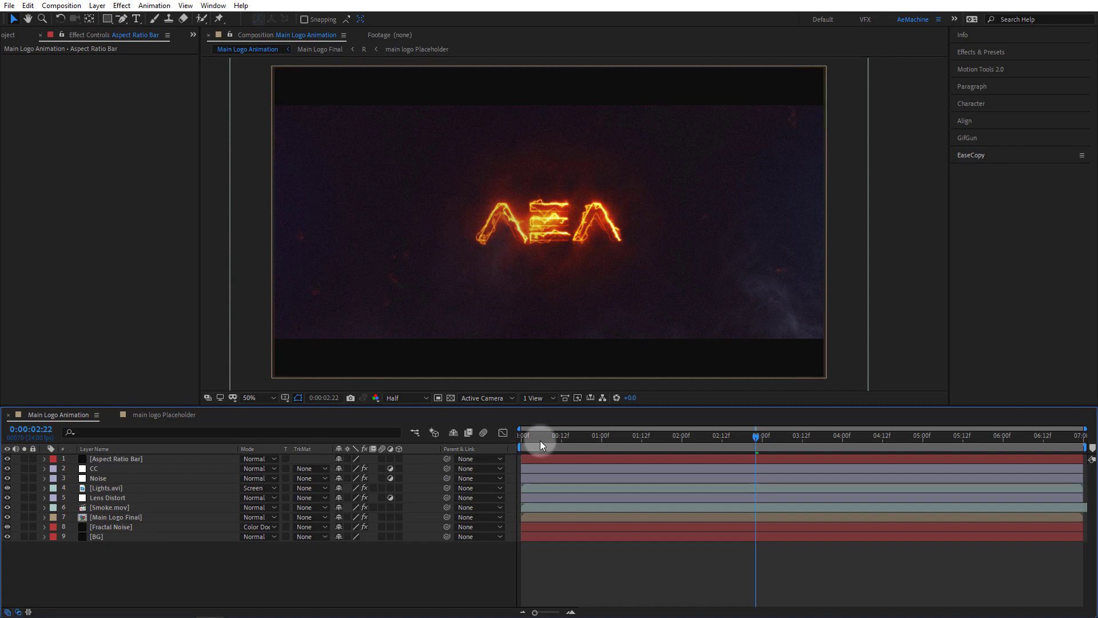
# - Preview the whole Main Logo Animation composition from 0:00:00:00
pyautogui.moveTo(540, 441); pyautogui.dragTo(512, 443)
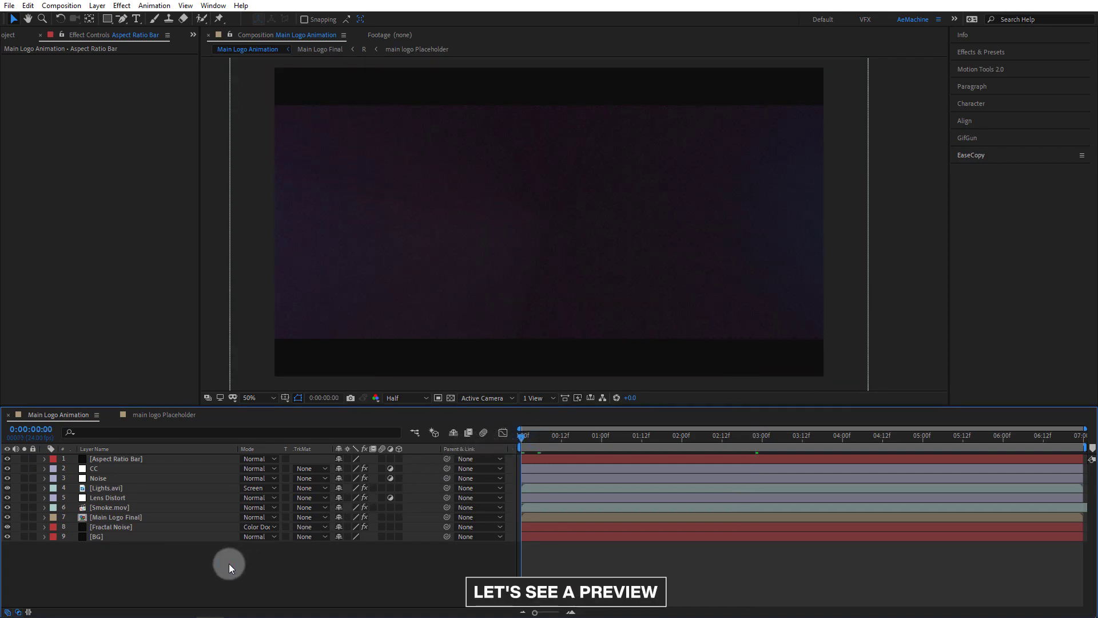
pyautogui.press('space')
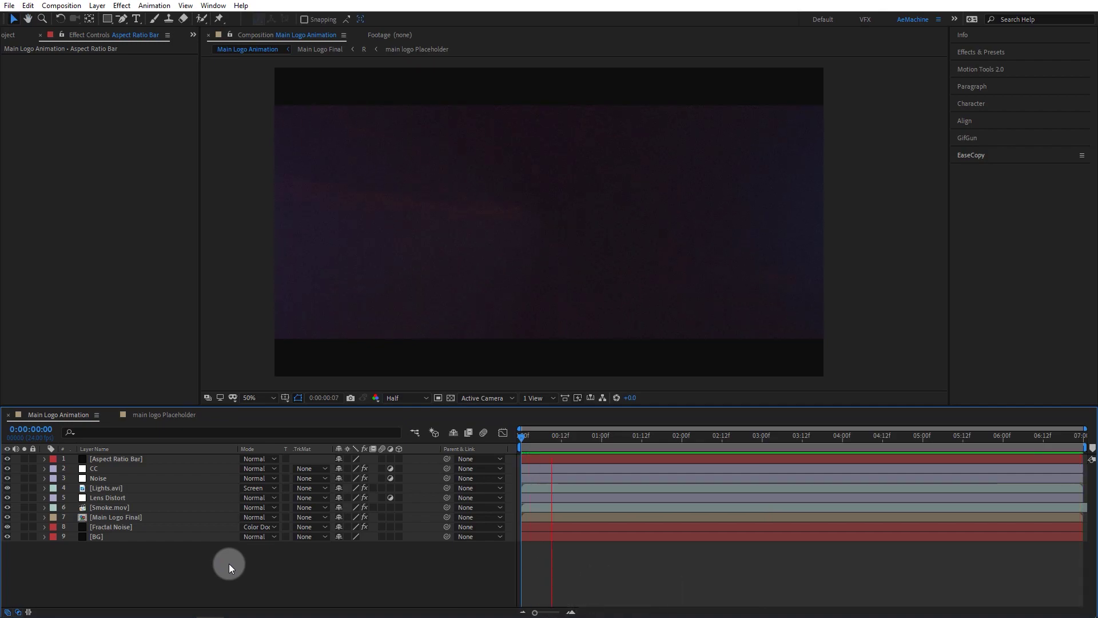